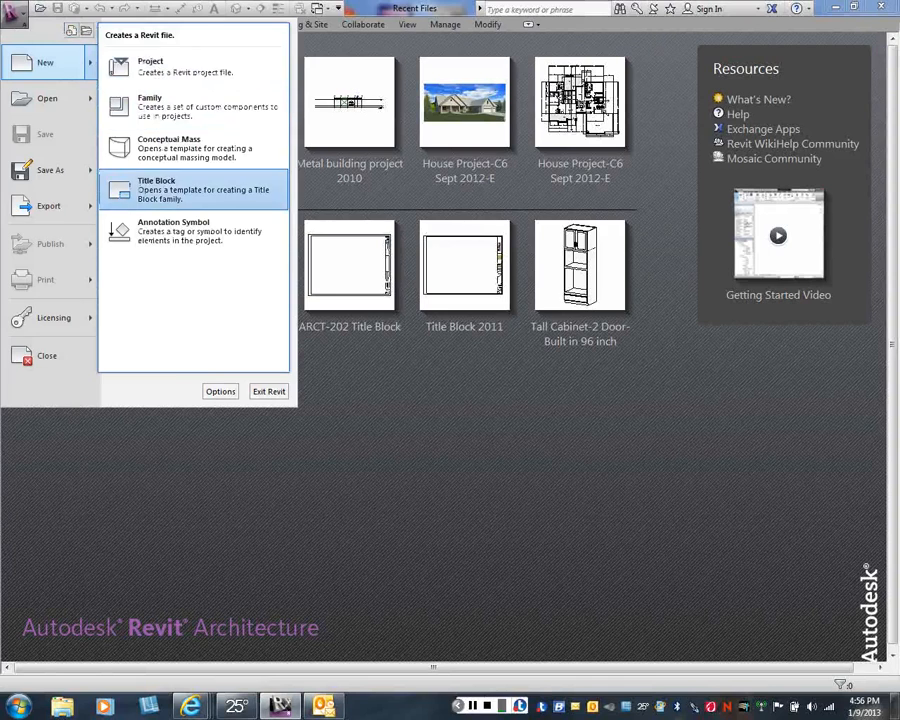
# - Create a new title block family from the C - 24 x 18 template
pyautogui.click(193, 190)
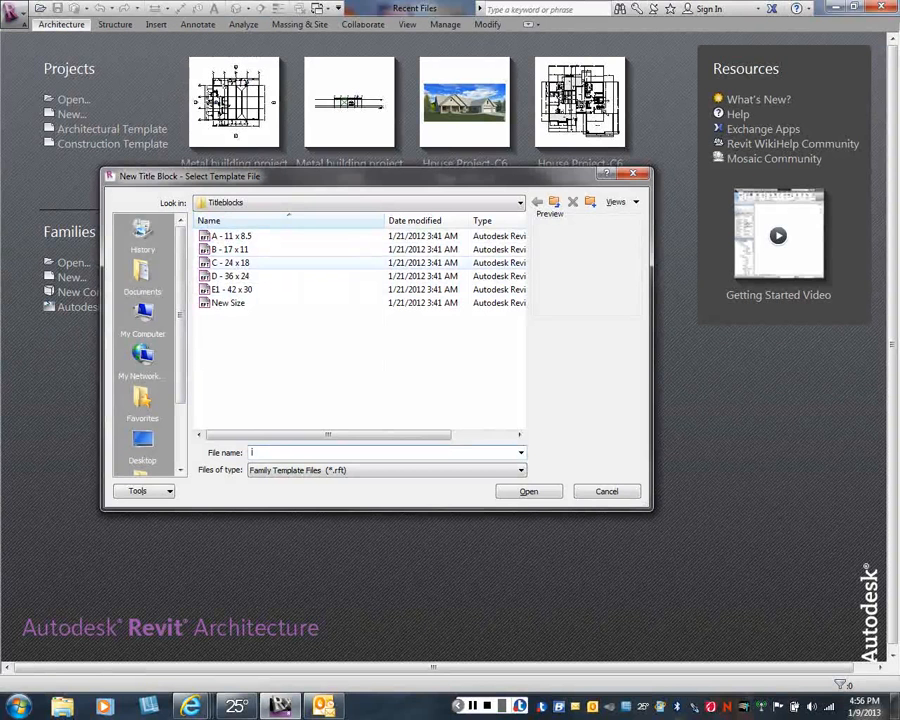
pyautogui.click(231, 262)
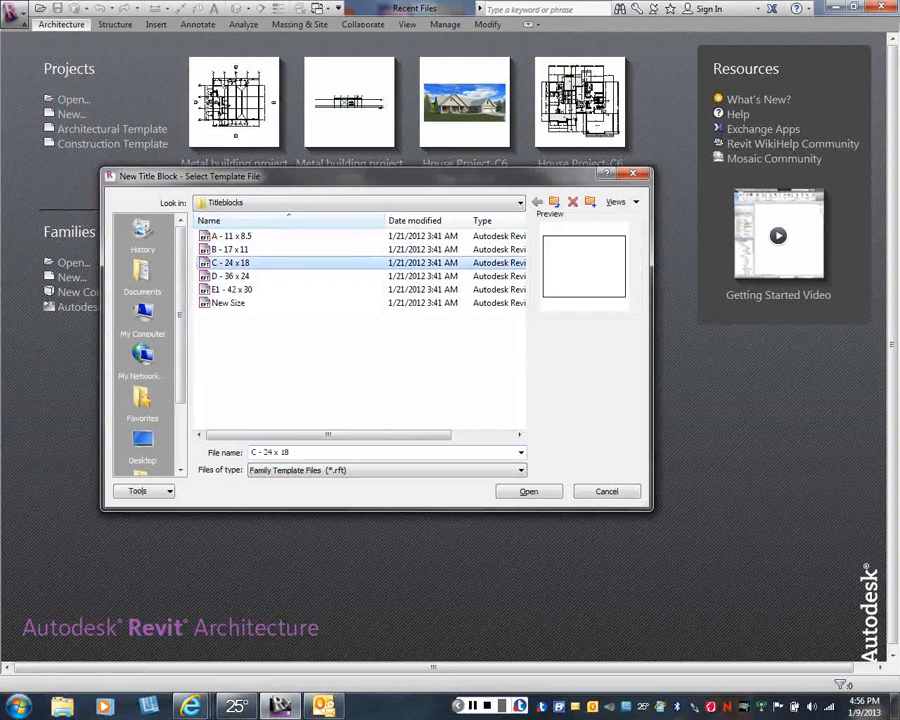
pyautogui.click(529, 491)
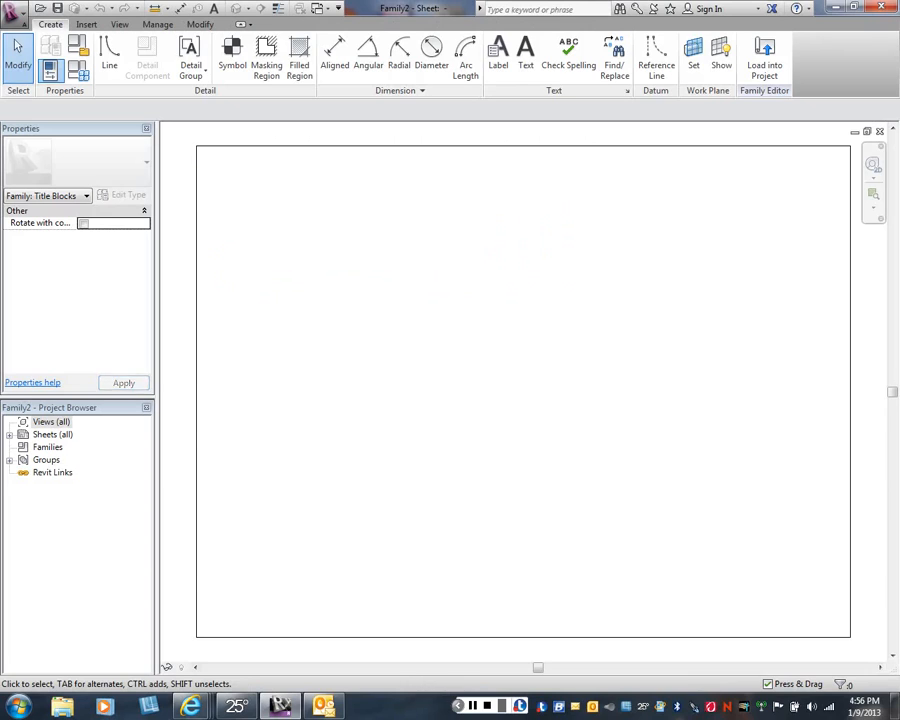
# - Offset a copy of the sheet's left edge inward by 3/4"
pyautogui.scroll(-1, 459, 402)
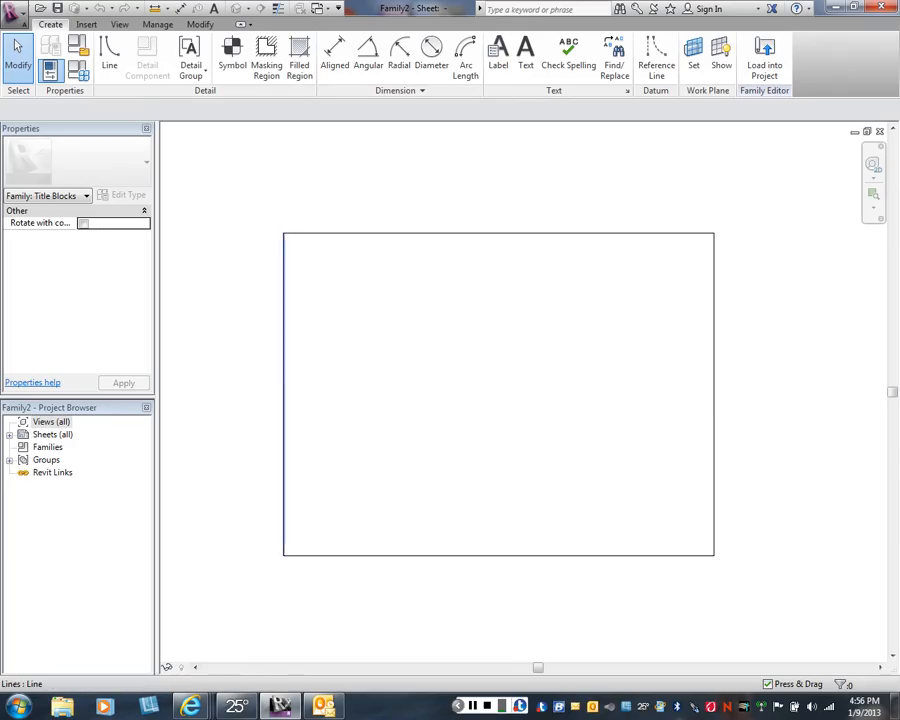
pyautogui.click(284, 394)
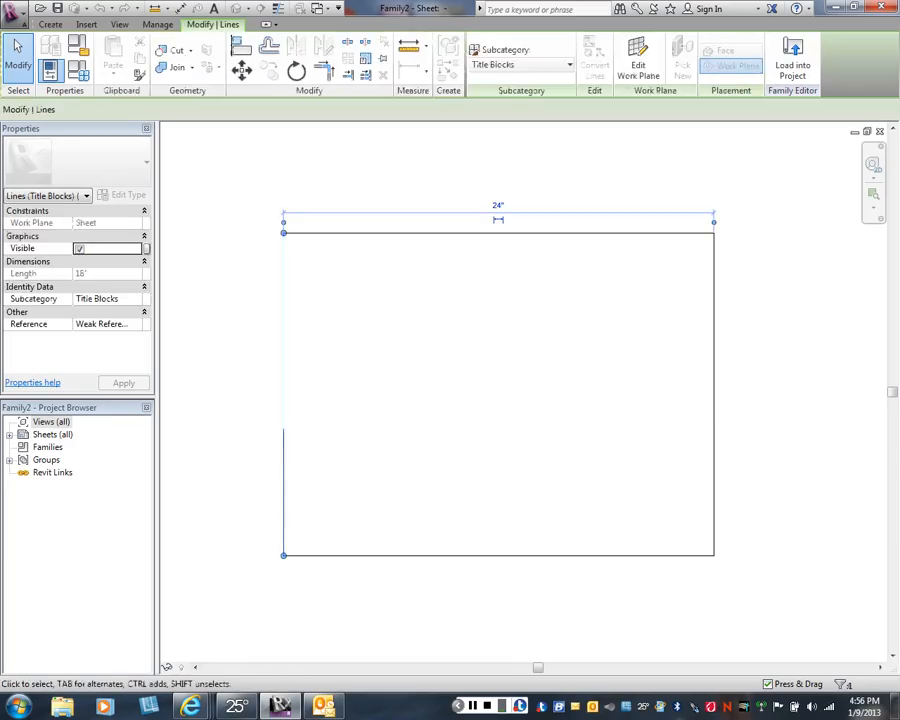
pyautogui.click(269, 46)
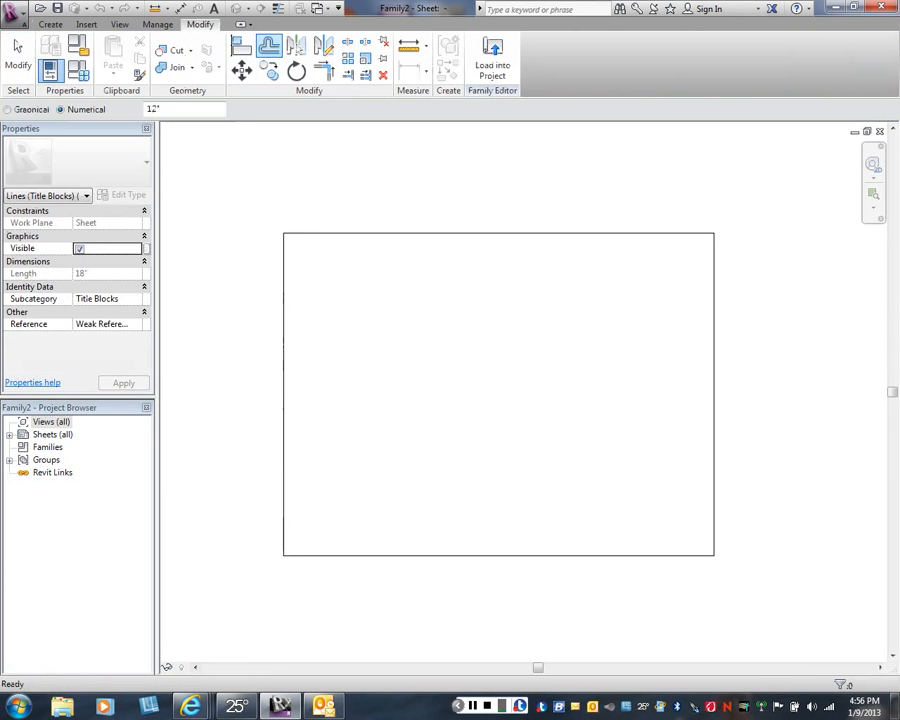
pyautogui.doubleClick(160, 108)
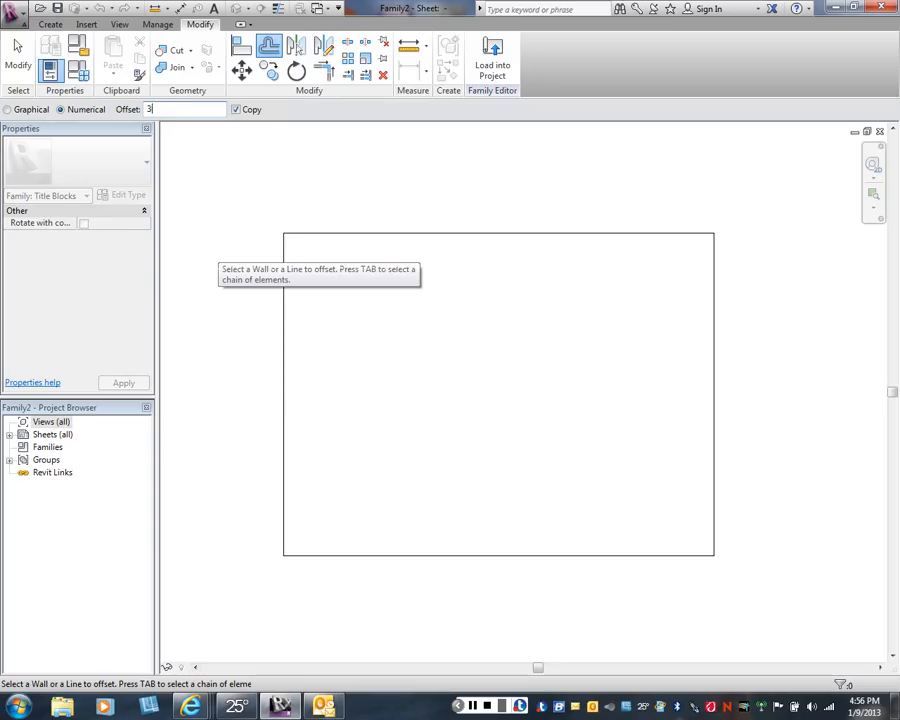
pyautogui.write('3/4"')
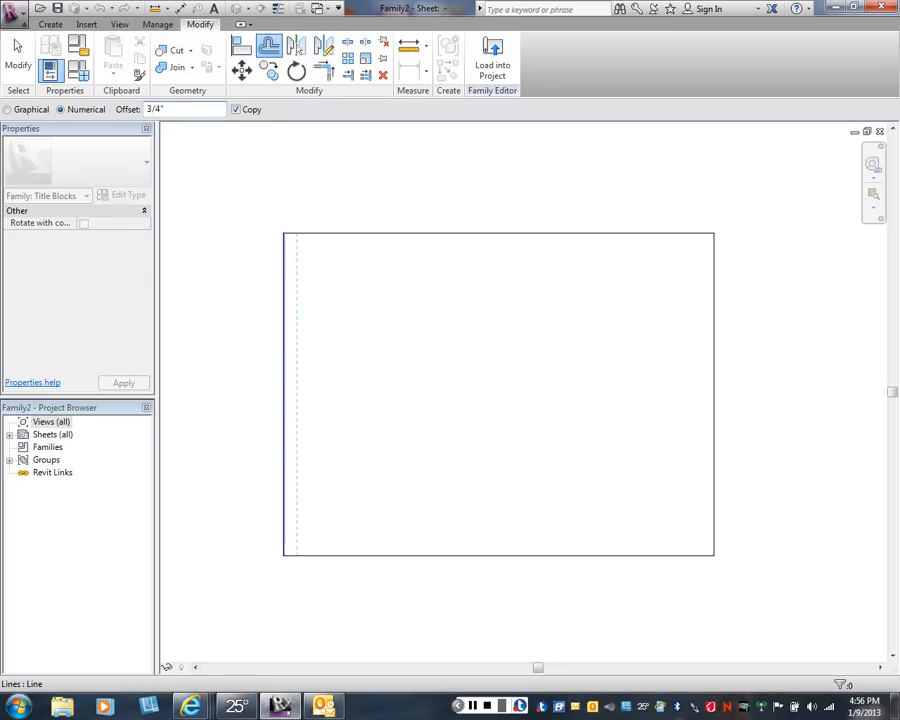
pyautogui.click(284, 400)
pyautogui.press('Escape')
pyautogui.press('Escape')
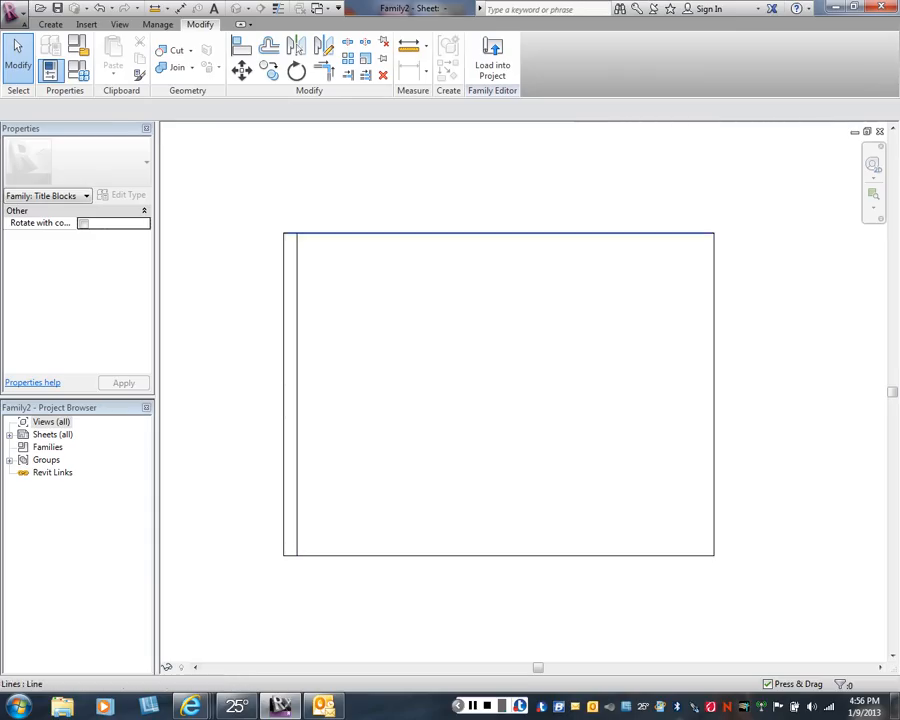
# - Offset copies of the sheet's top, right and bottom edges inward by 3/8"
pyautogui.click(420, 233)
pyautogui.click(269, 46)
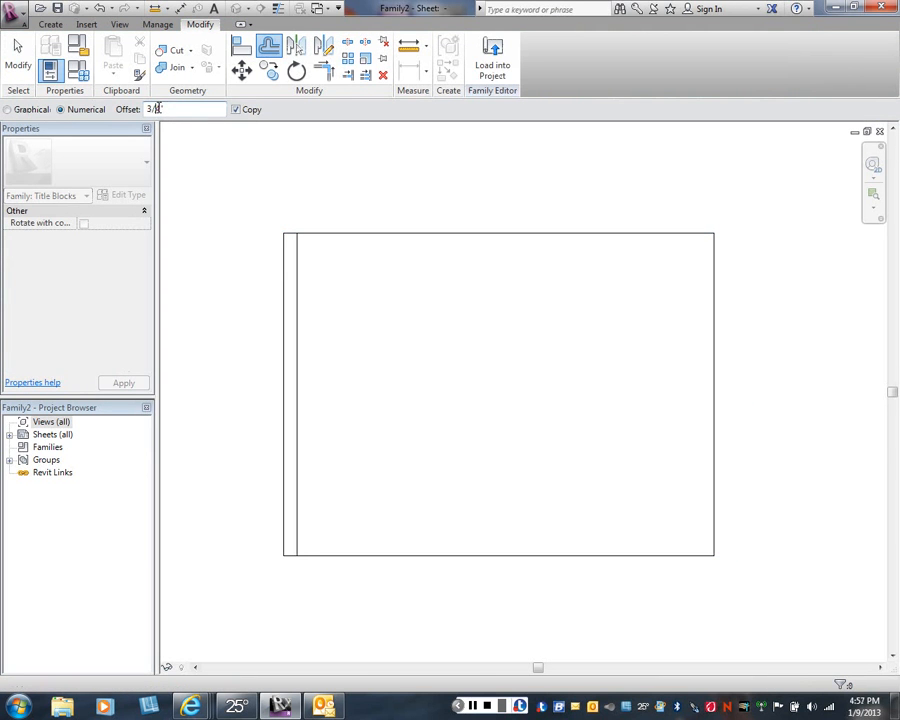
pyautogui.moveTo(155, 109); pyautogui.dragTo(161, 109)
pyautogui.write('8')
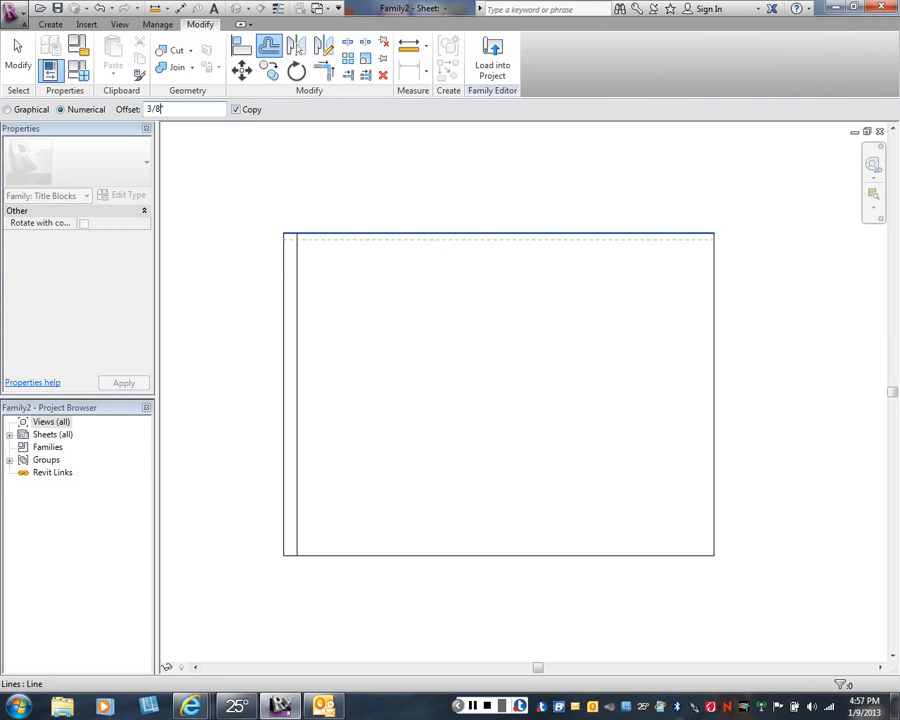
pyautogui.click(392, 236)
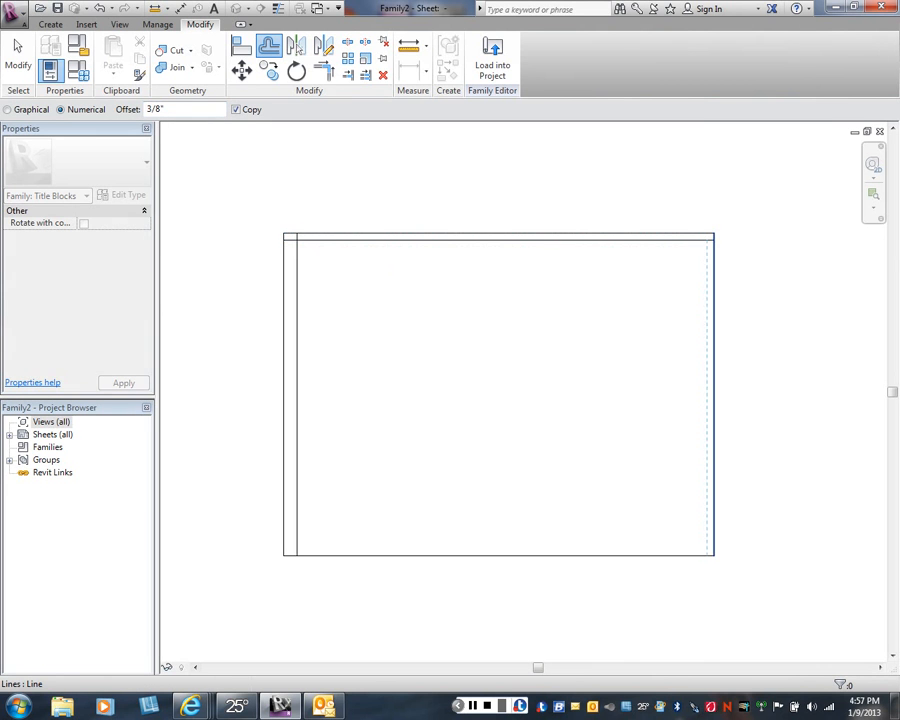
pyautogui.click(712, 432)
pyautogui.click(500, 555)
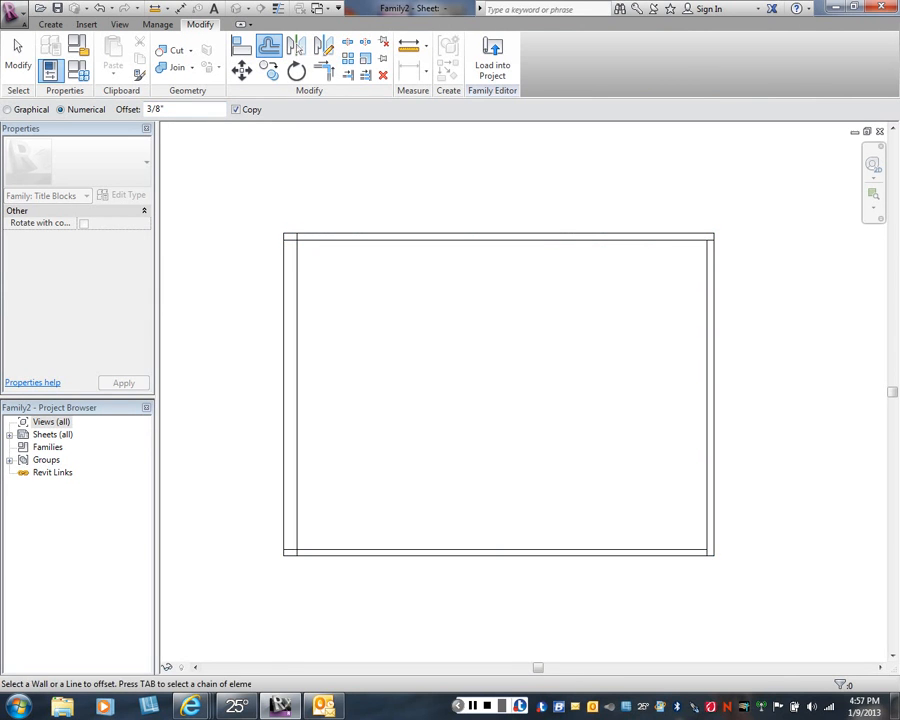
pyautogui.press('Escape')
pyautogui.press('Escape')
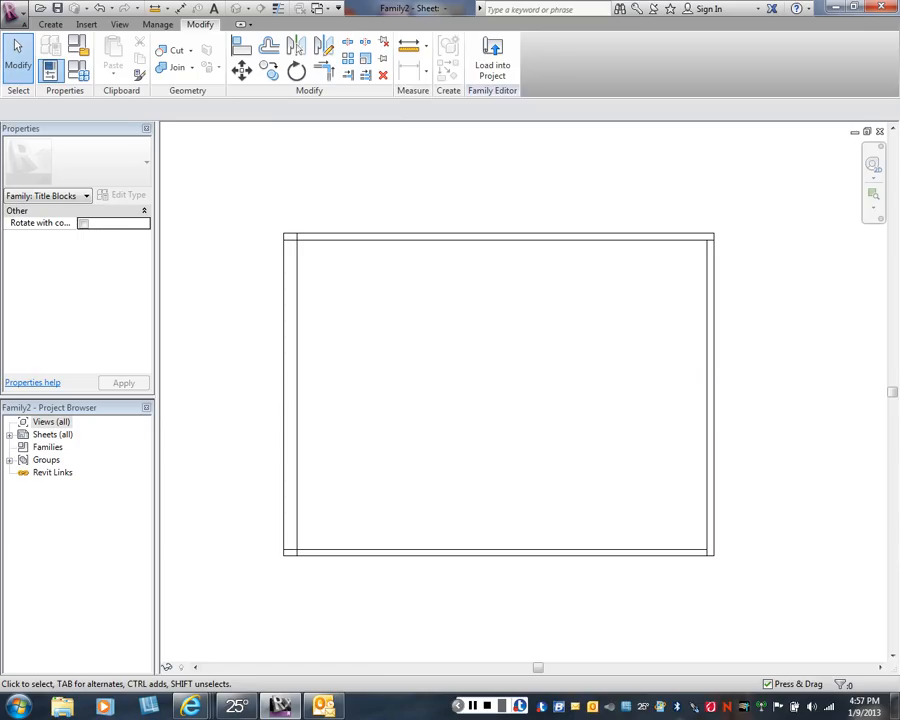
# - Trim the offset lines to each other at all four corners to form a closed inner border
pyautogui.click(323, 70)
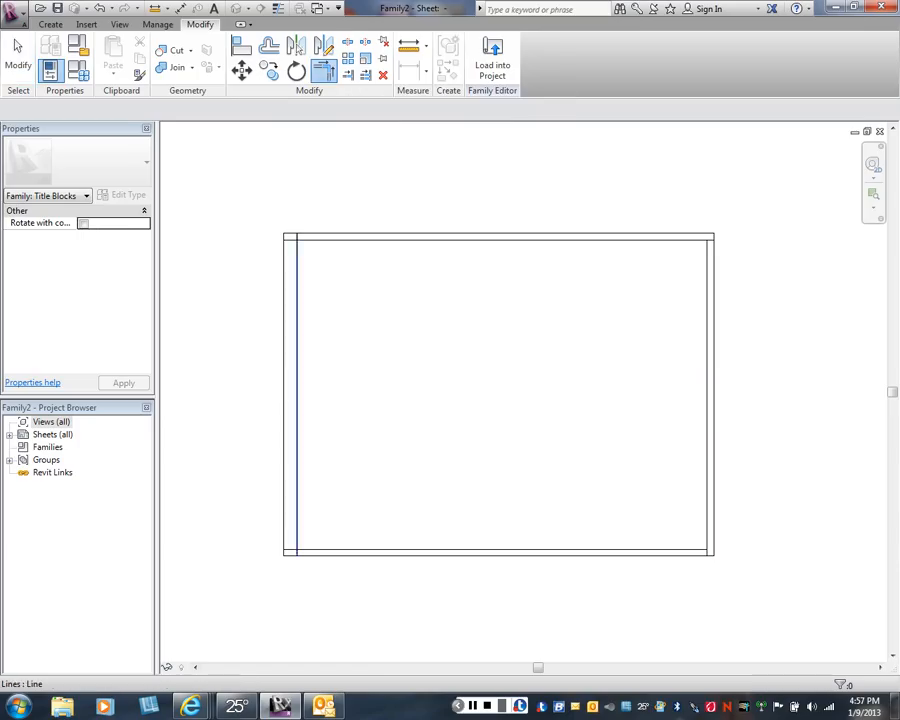
pyautogui.click(297, 280)
pyautogui.click(335, 240)
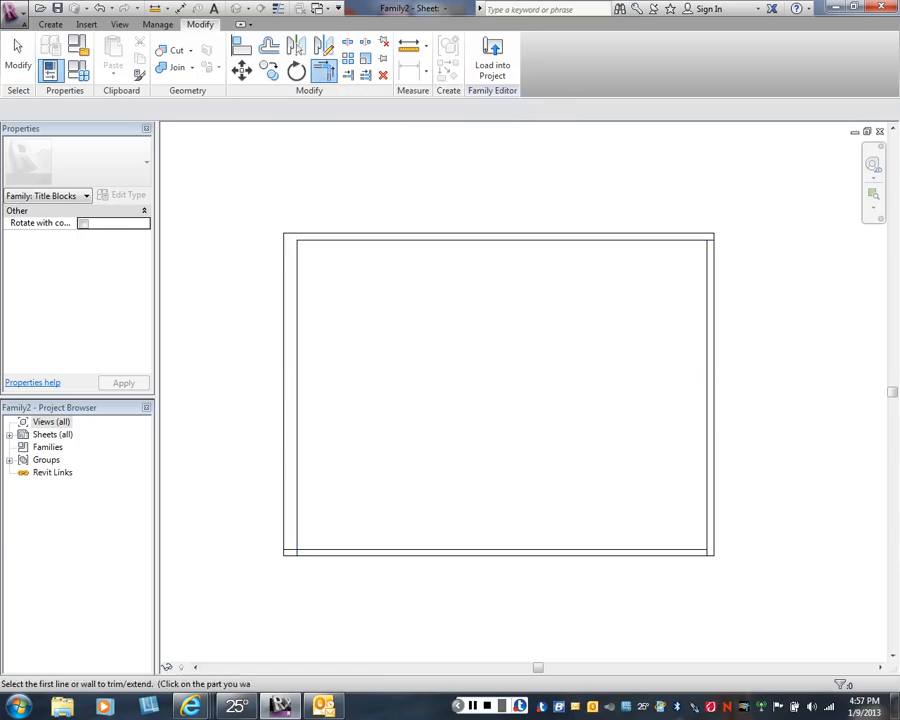
pyautogui.click(694, 240)
pyautogui.click(707, 258)
pyautogui.click(707, 524)
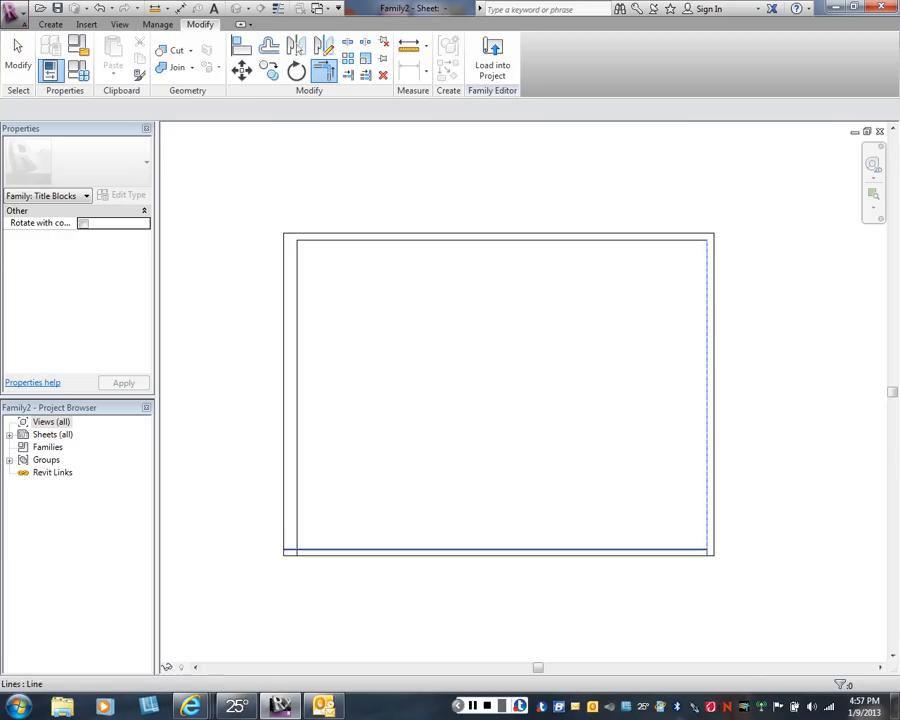
pyautogui.click(688, 549)
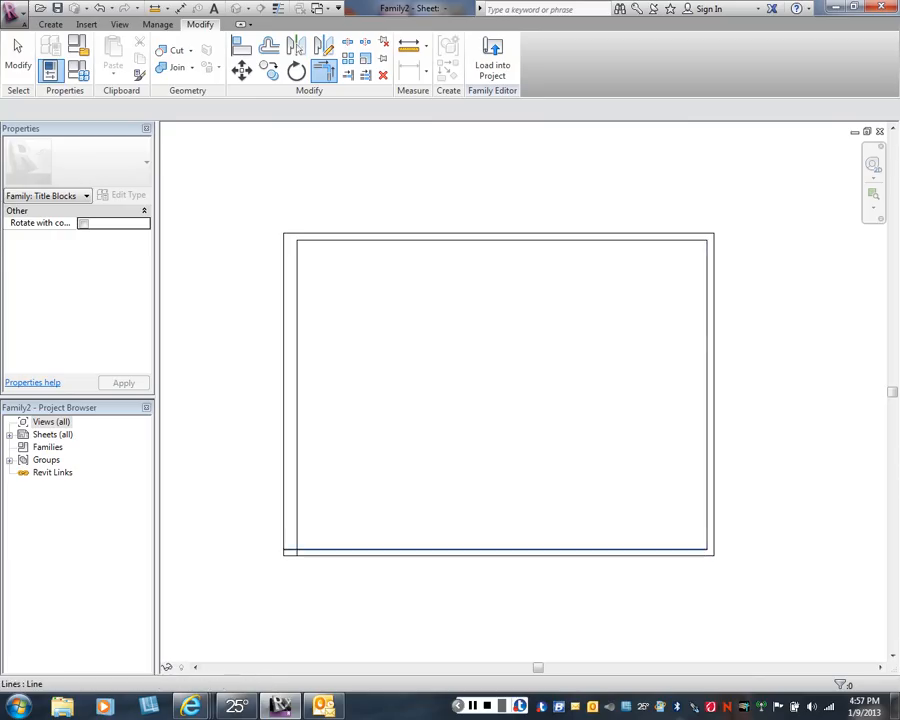
pyautogui.click(320, 549)
pyautogui.rightClick(342, 279)
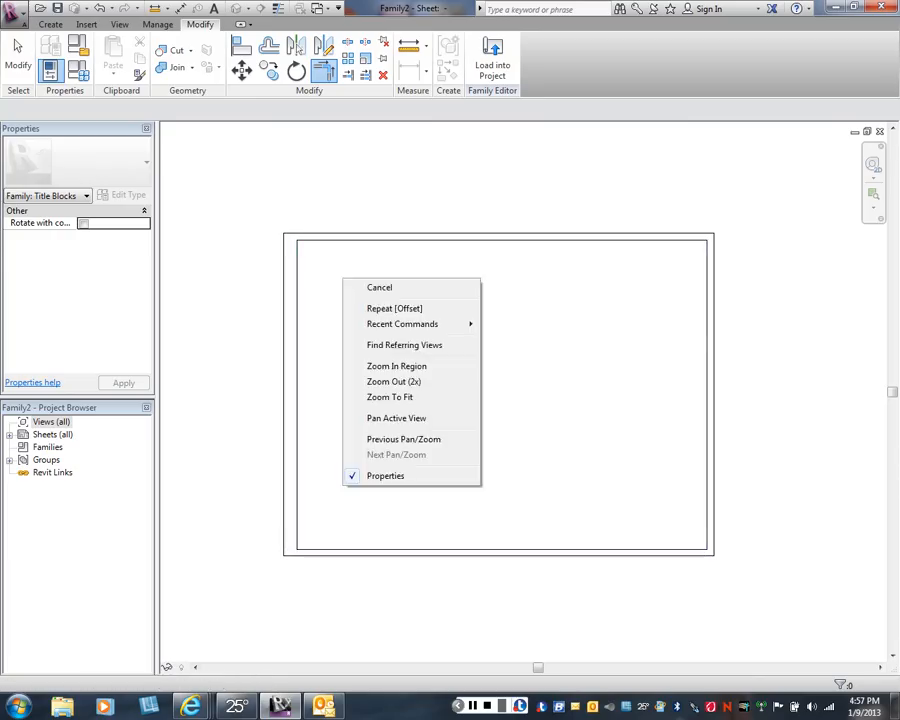
pyautogui.click(379, 287)
pyautogui.rightClick(478, 358)
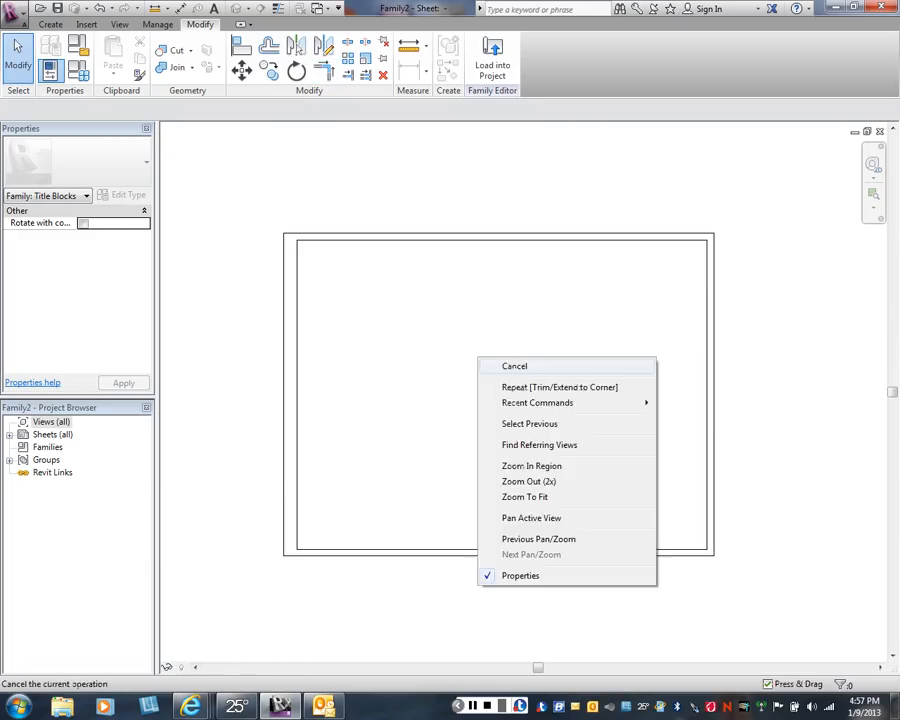
pyautogui.click(514, 366)
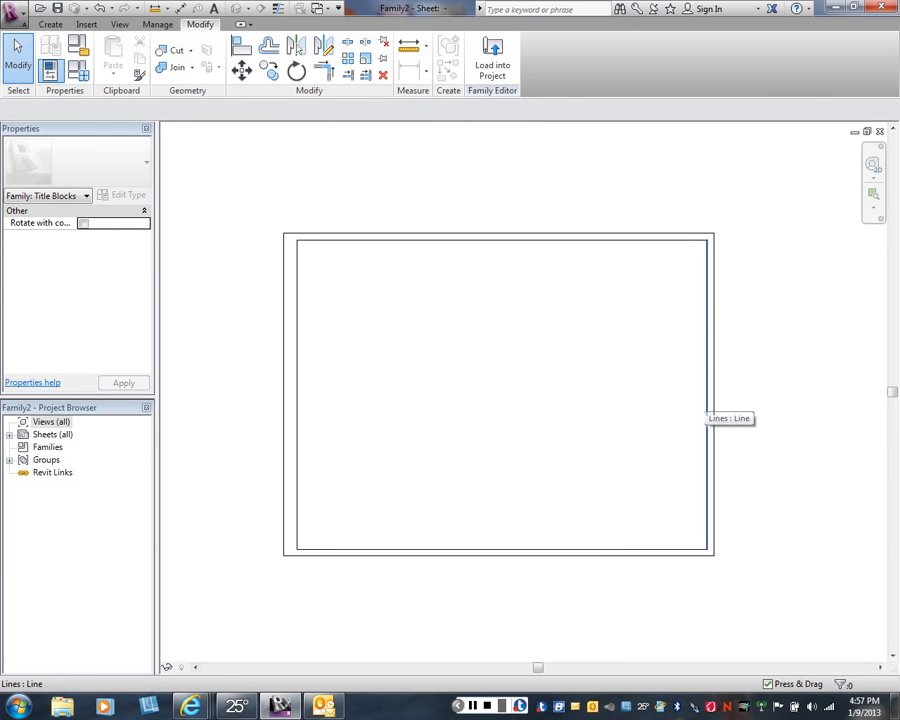
# - Offset a copy of the inner border's right line inward by 1 1/2" to form a vertical title strip
pyautogui.click(707, 398)
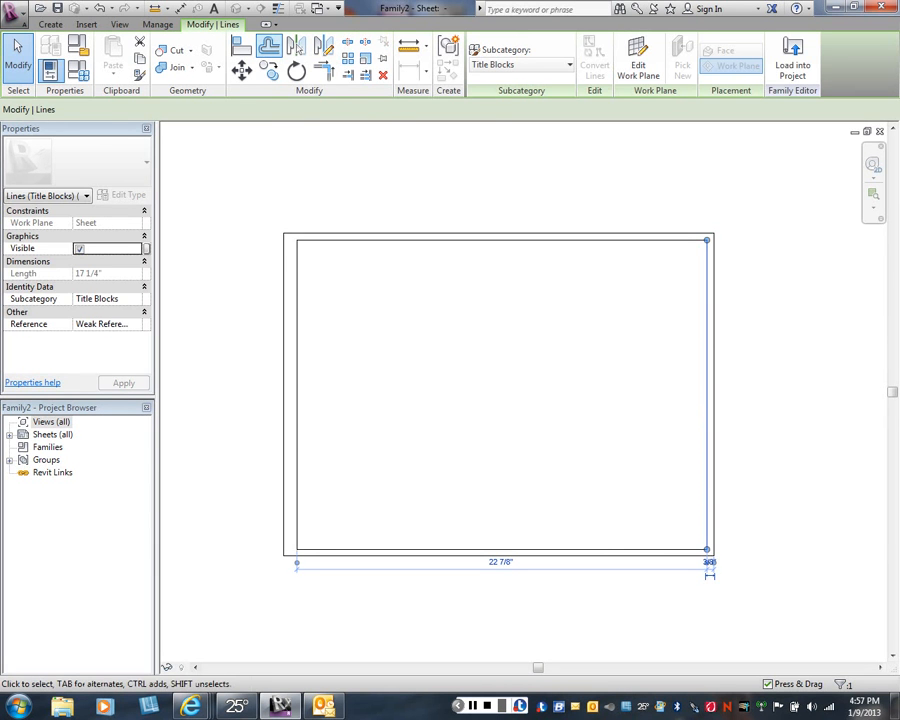
pyautogui.click(297, 48)
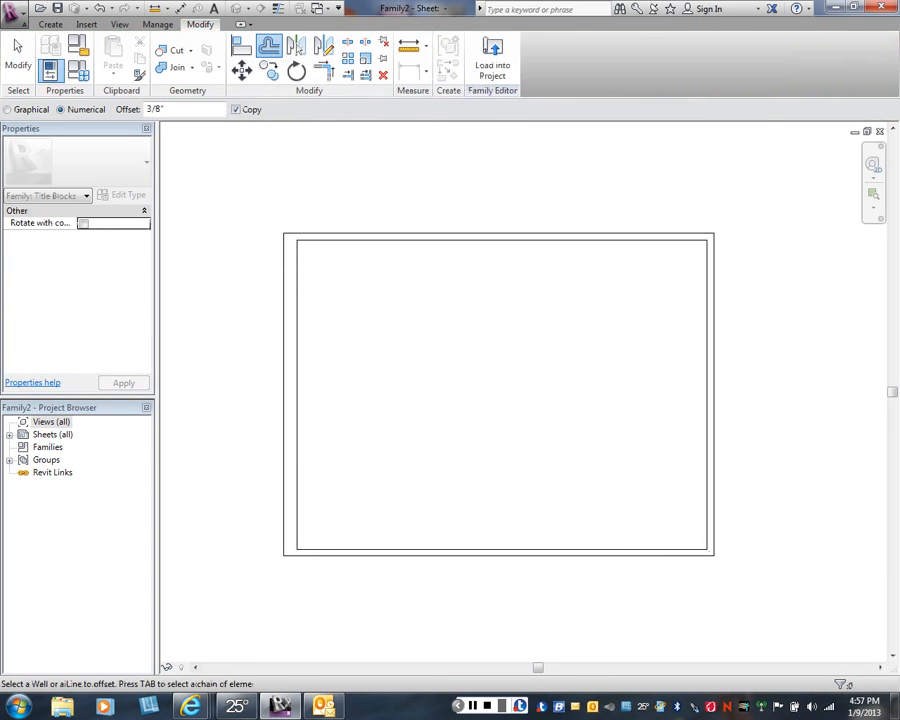
pyautogui.click(172, 109)
pyautogui.moveTo(172, 109); pyautogui.dragTo(146, 109)
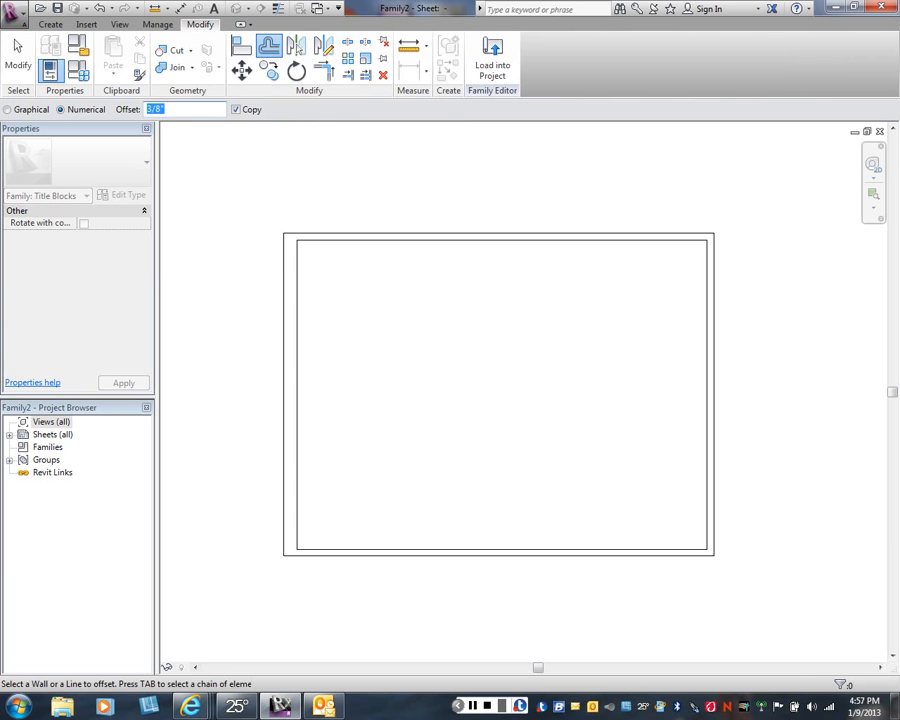
pyautogui.write('1')
pyautogui.write('.5"')
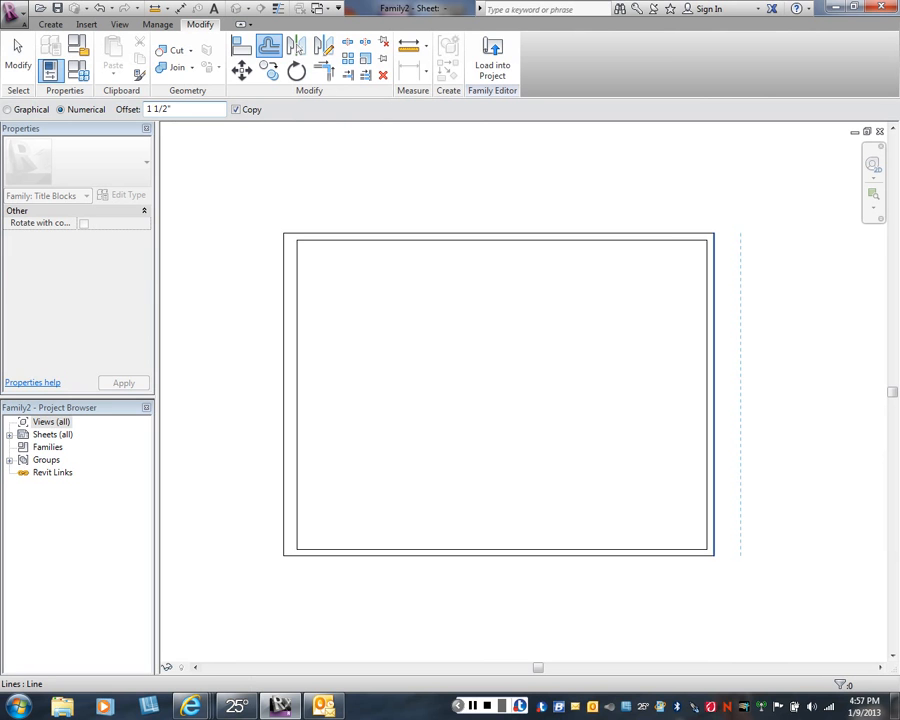
pyautogui.click(705, 408)
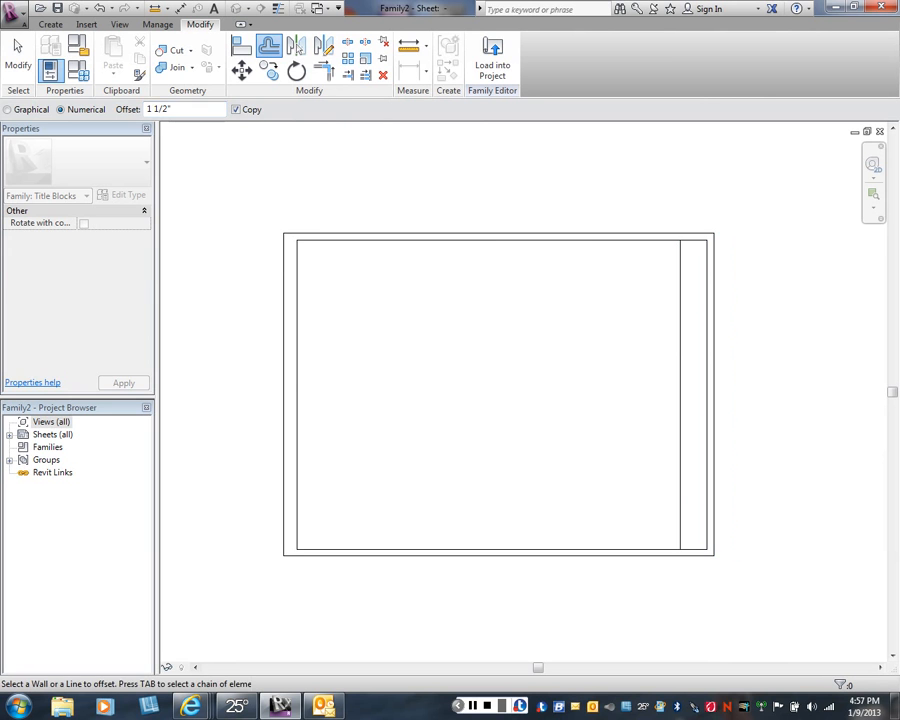
pyautogui.rightClick(618, 412)
pyautogui.click(643, 422)
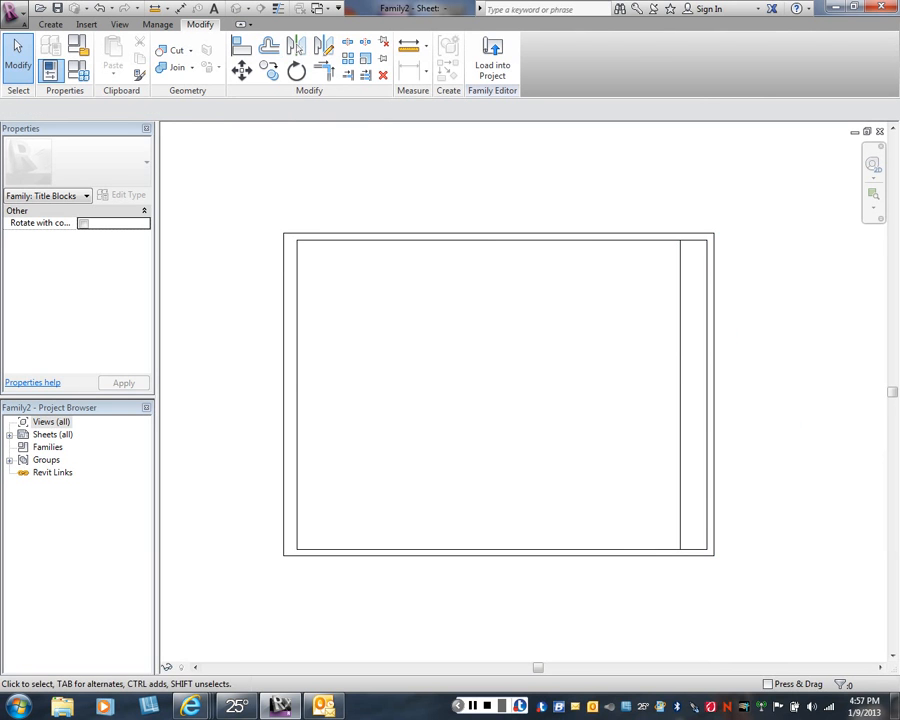
# - Draw a horizontal title block line across the vertical strip, about 1 1/2" above the inner border's bottom line
pyautogui.scroll(-2, 369, 347)
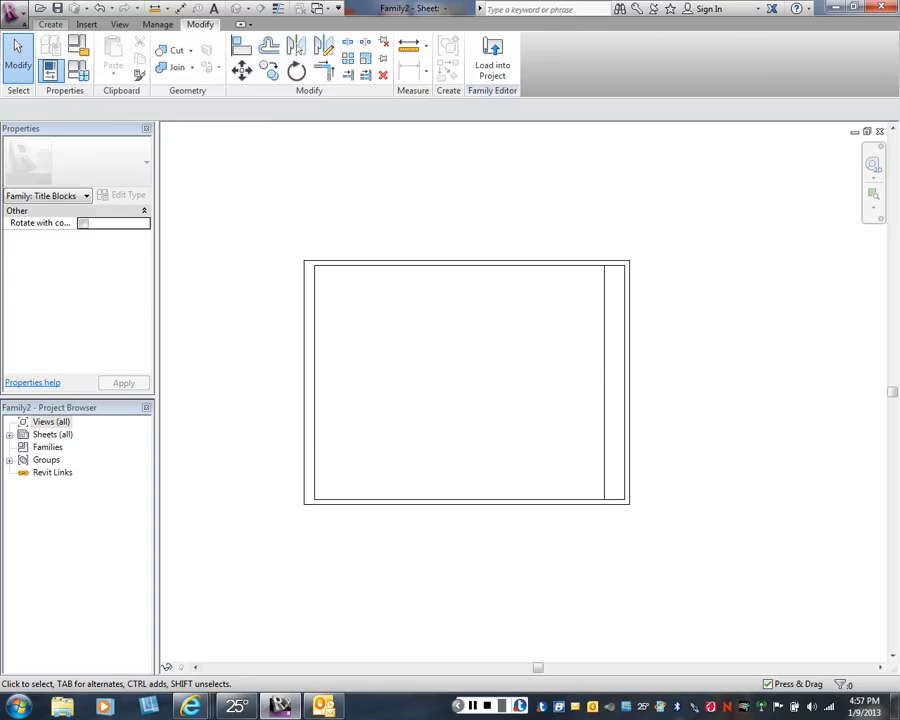
pyautogui.click(50, 24)
pyautogui.click(109, 57)
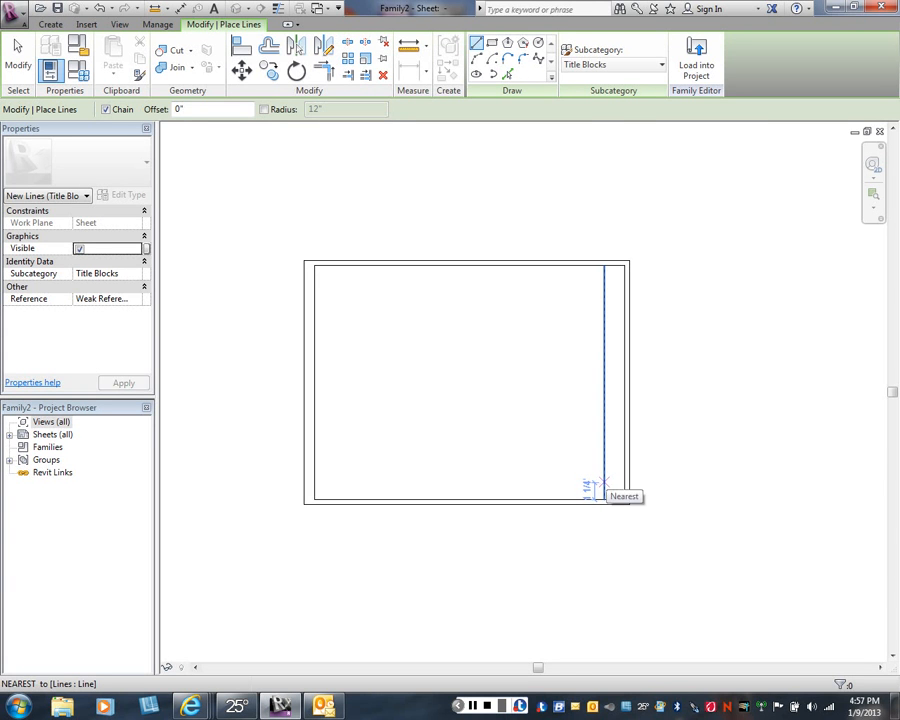
pyautogui.click(590, 488)
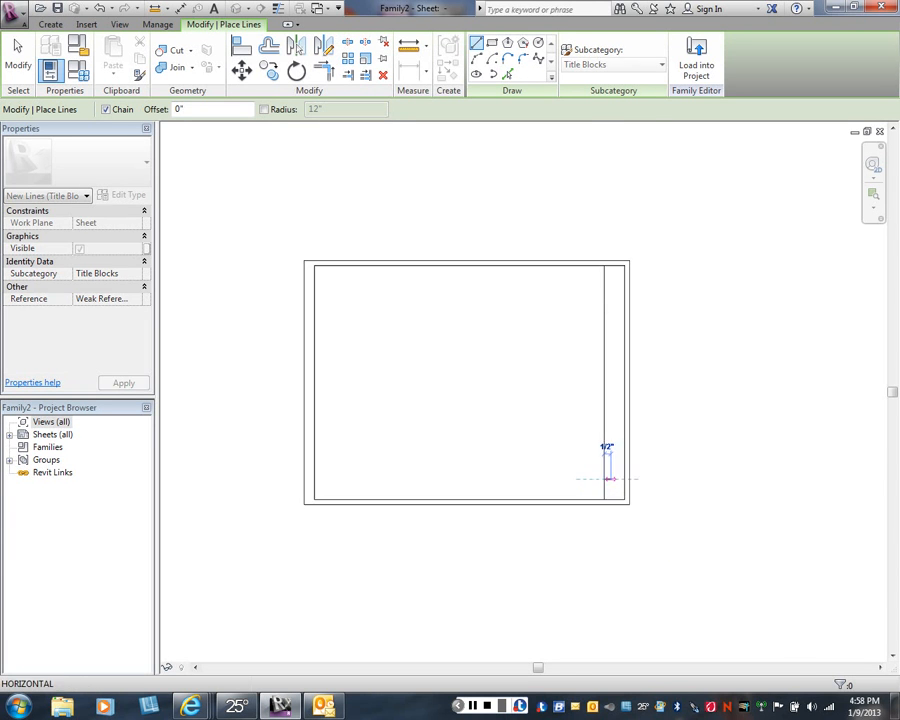
pyautogui.click(624, 480)
pyautogui.rightClick(646, 443)
pyautogui.click(668, 452)
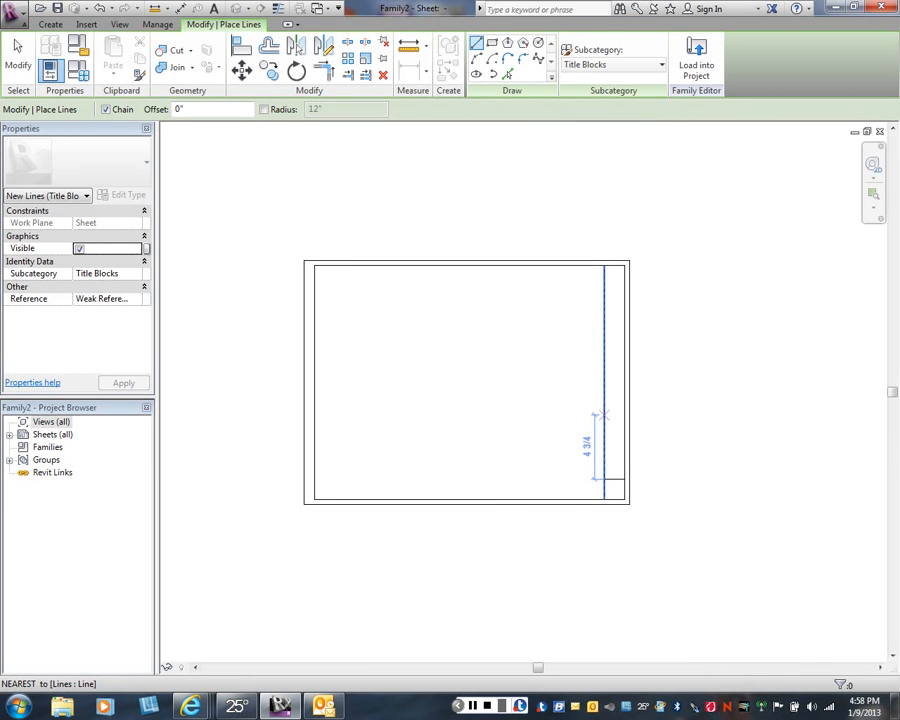
# - Draw two more horizontal lines across the vertical strip, each about 4 1/2" above the previous one
pyautogui.click(603, 420)
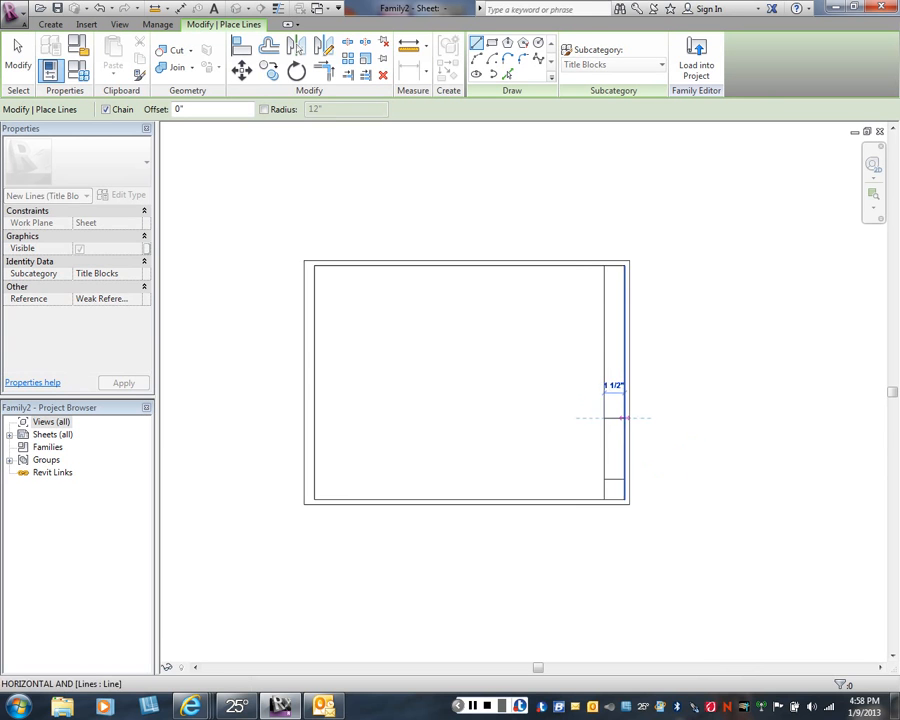
pyautogui.click(625, 418)
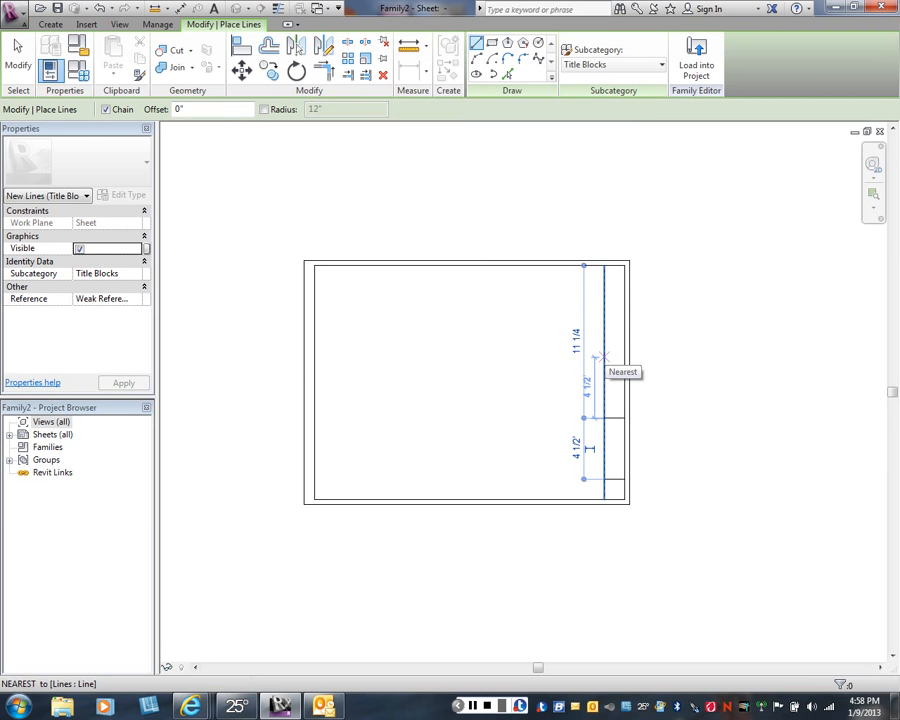
pyautogui.click(603, 356)
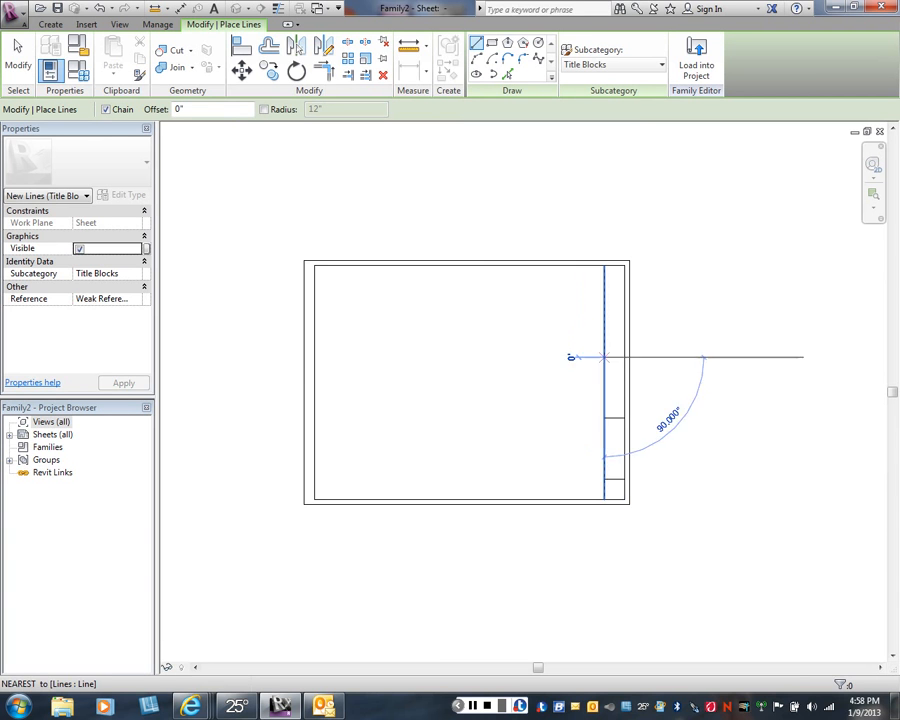
pyautogui.press('Escape')
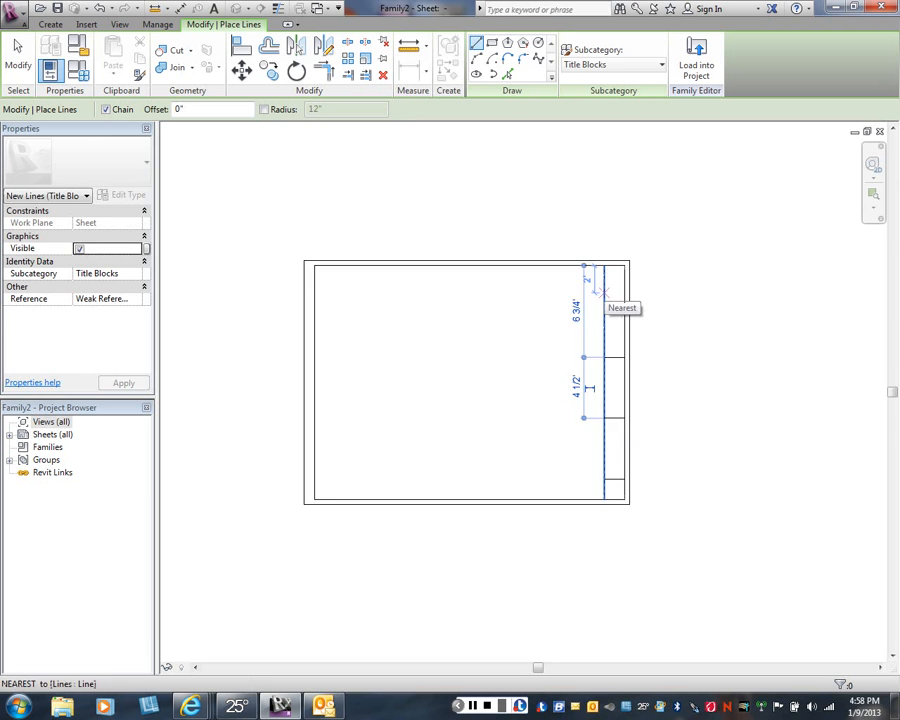
# - Draw a horizontal line across the vertical strip about 2" below the inner border's top line, and end the line command
pyautogui.click(602, 292)
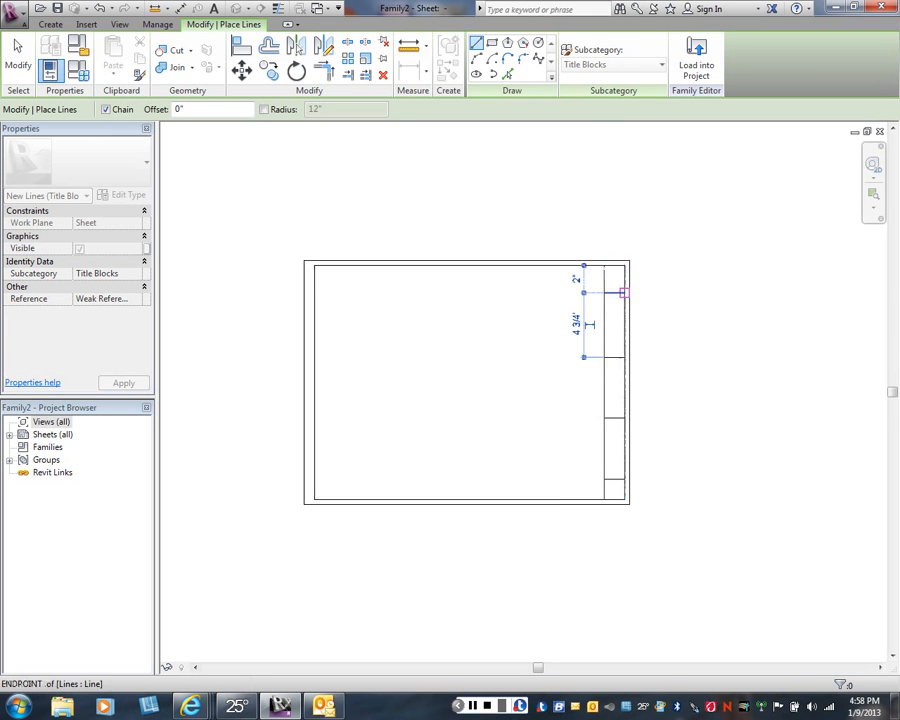
pyautogui.rightClick(662, 294)
pyautogui.click(683, 305)
pyautogui.scroll(3, 645, 367)
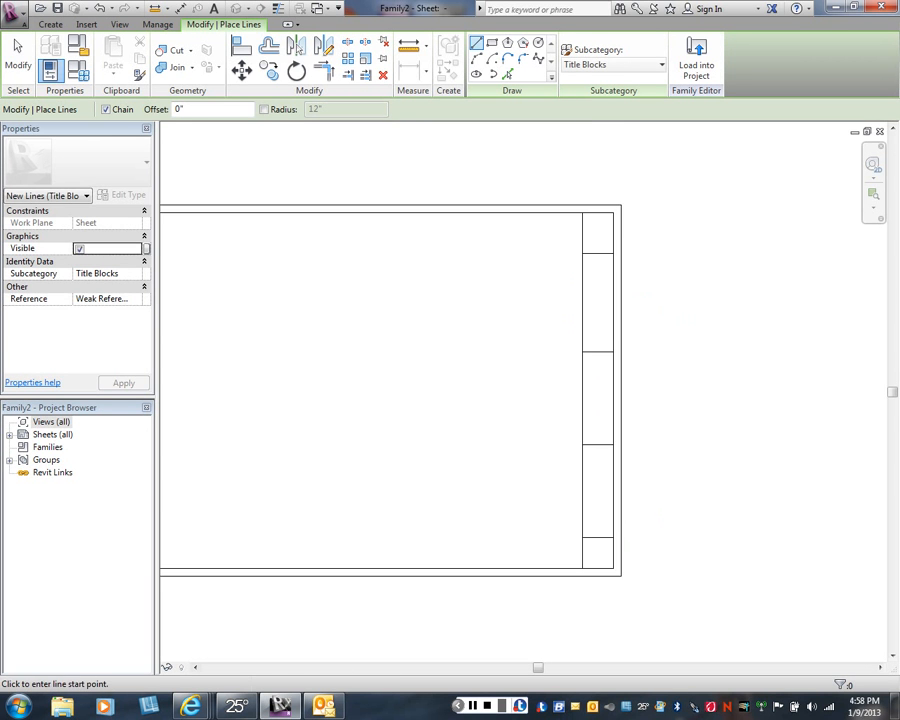
pyautogui.rightClick(645, 394)
pyautogui.click(673, 403)
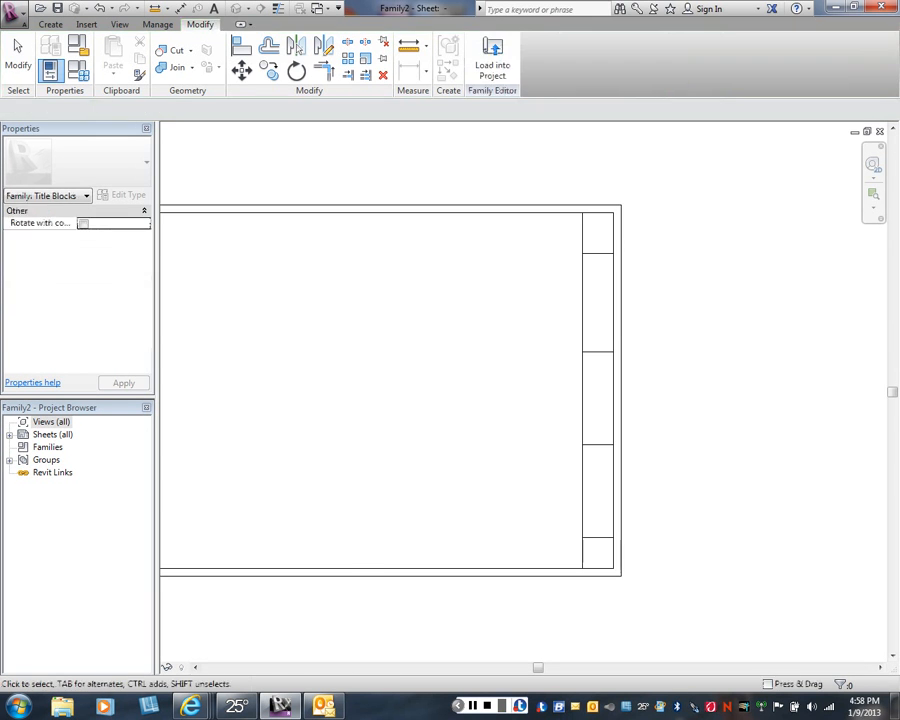
pyautogui.scroll(-1, 675, 402)
pyautogui.moveTo(675, 402); pyautogui.dragTo(732, 379, button='middle')
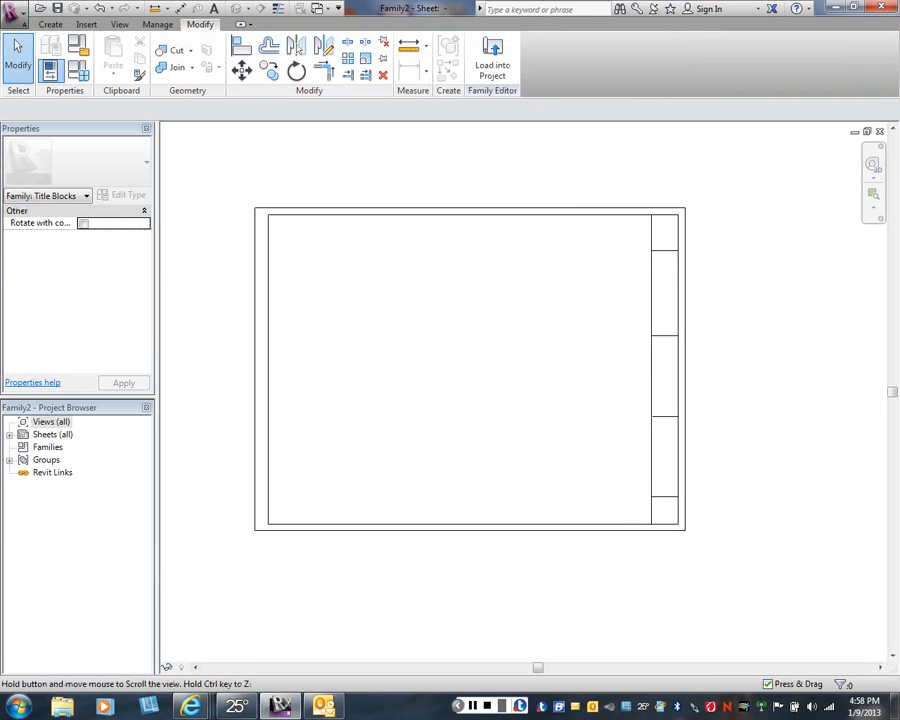
pyautogui.moveTo(500, 203); pyautogui.dragTo(525, 253, button='middle')
pyautogui.scroll(2, 525, 253)
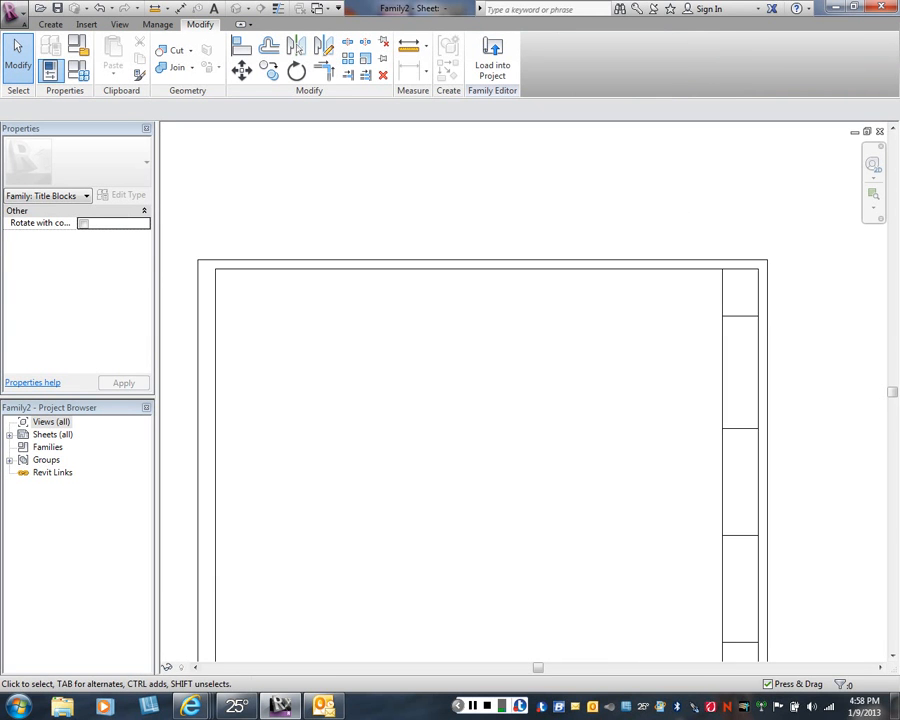
pyautogui.scroll(3, 568, 281)
pyautogui.scroll(-3, 559, 310)
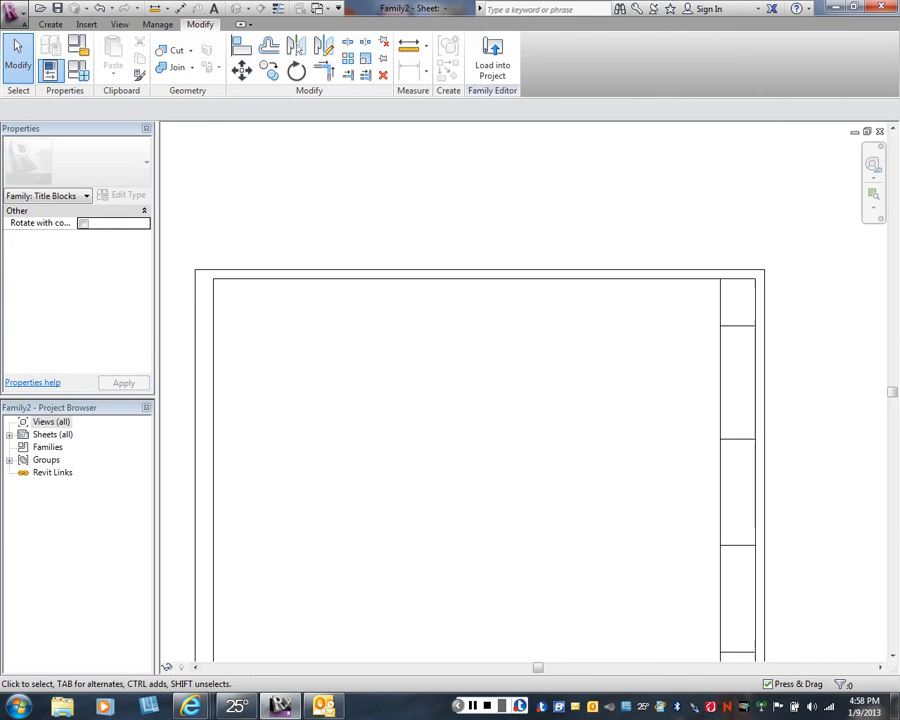
pyautogui.scroll(-2, 600, 350)
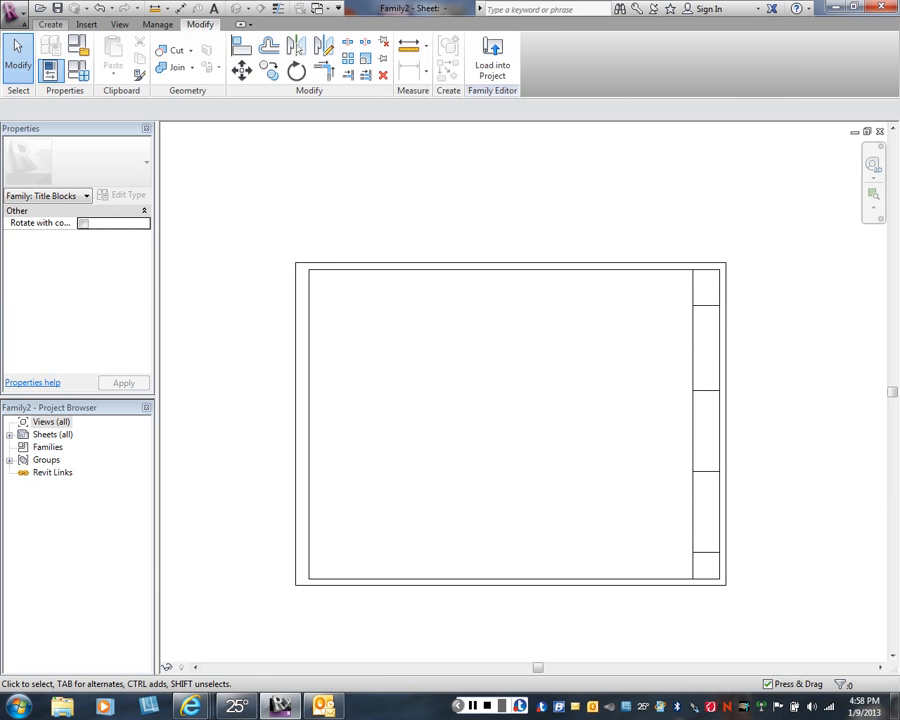
# - Open the Object Styles settings of the title block family
pyautogui.click(50, 24)
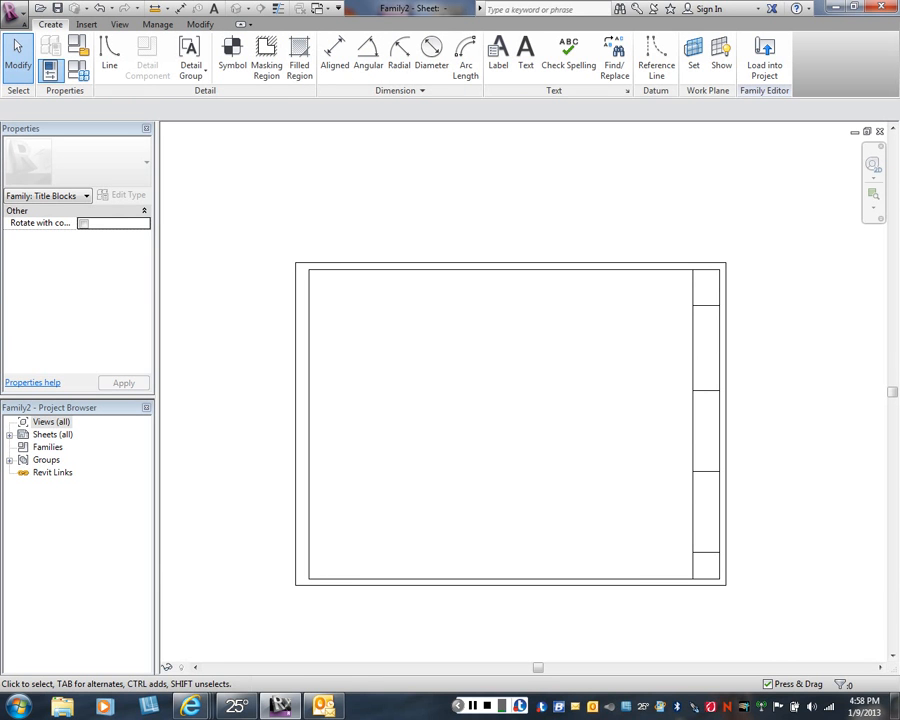
pyautogui.rightClick(225, 148)
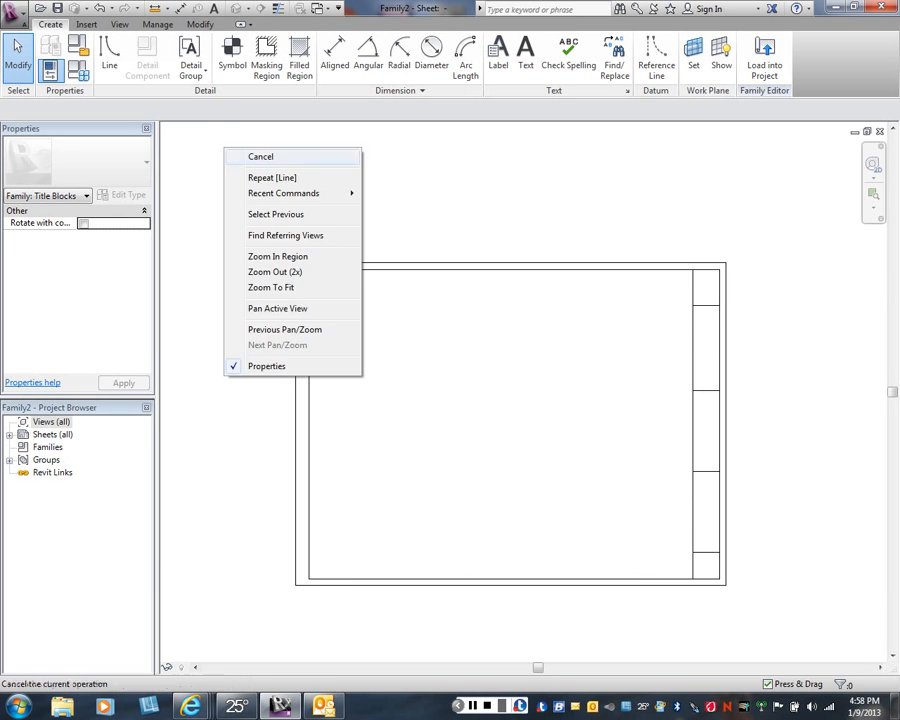
pyautogui.click(260, 155)
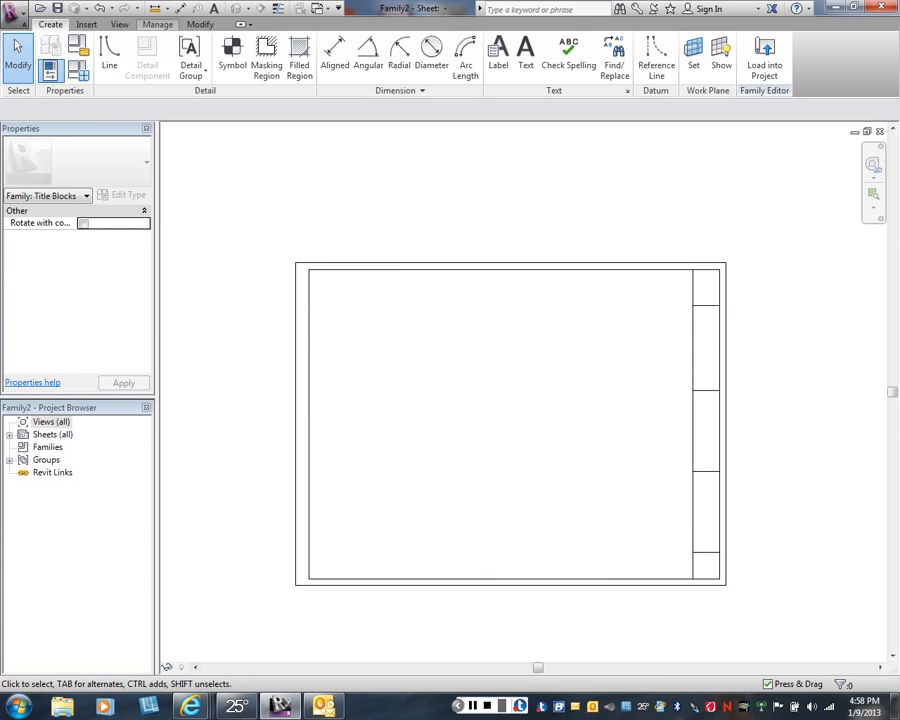
pyautogui.click(157, 24)
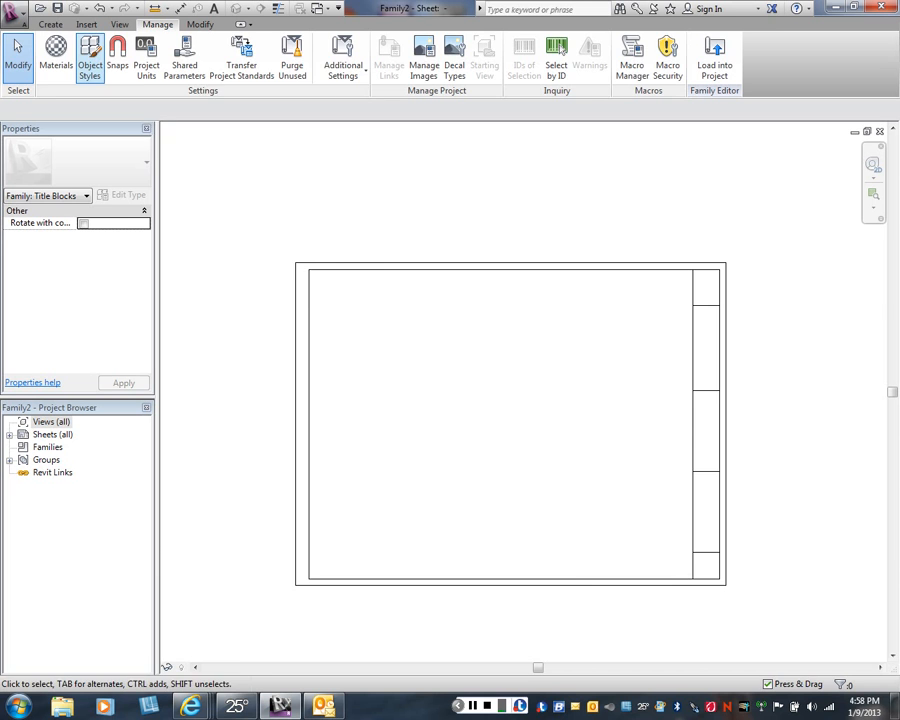
pyautogui.click(90, 60)
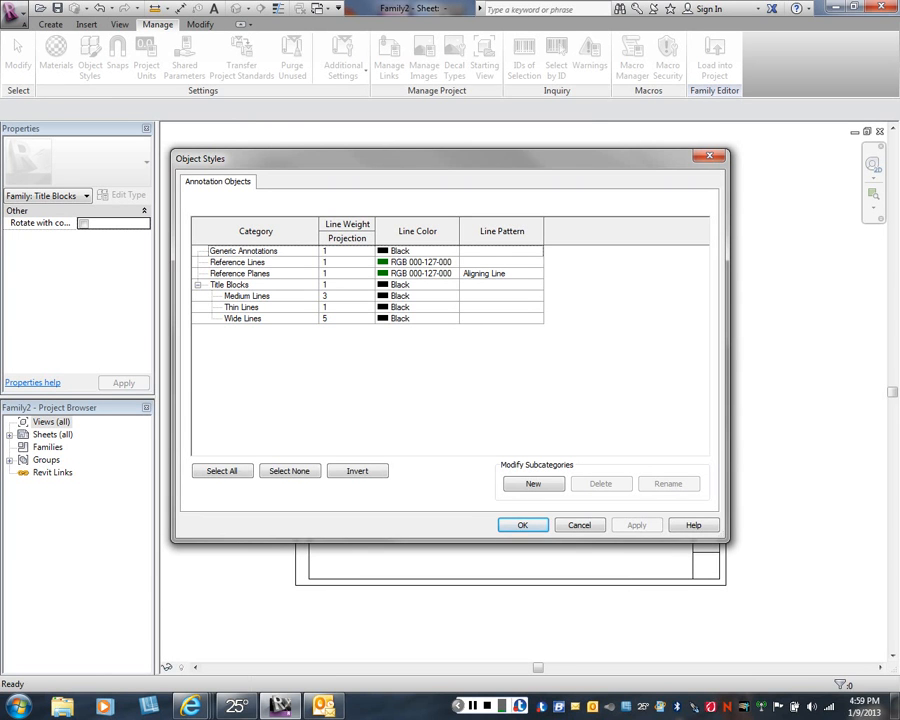
pyautogui.click(533, 483)
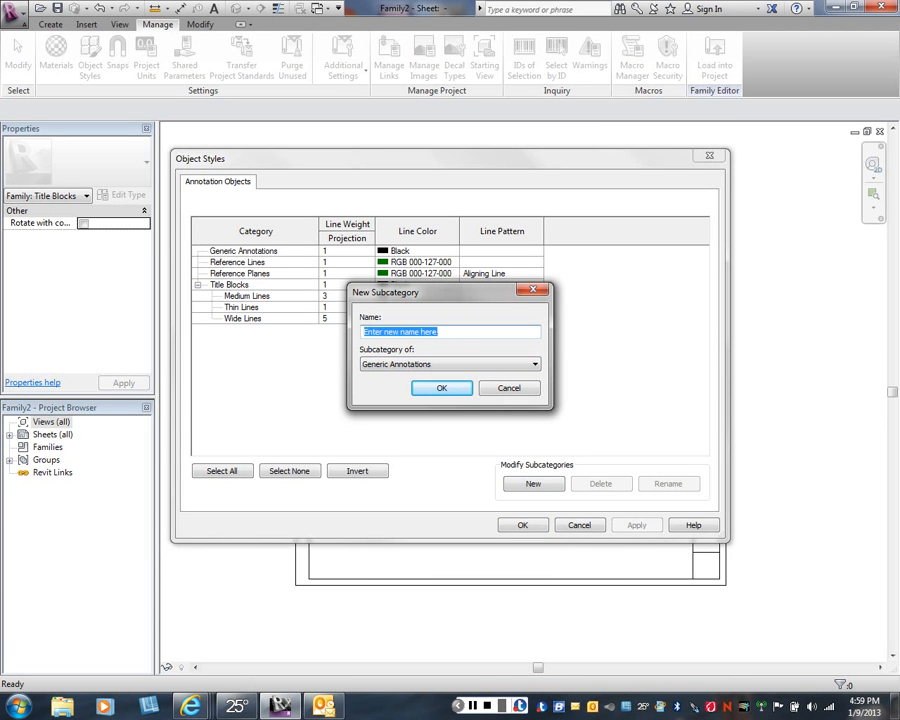
pyautogui.write('BO')
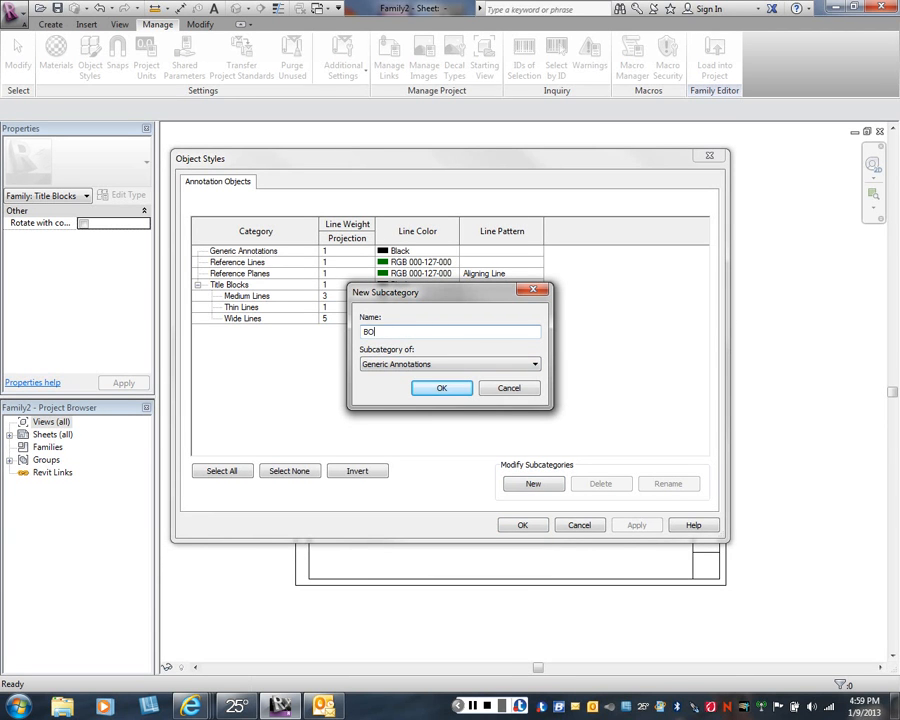
pyautogui.write('RDER')
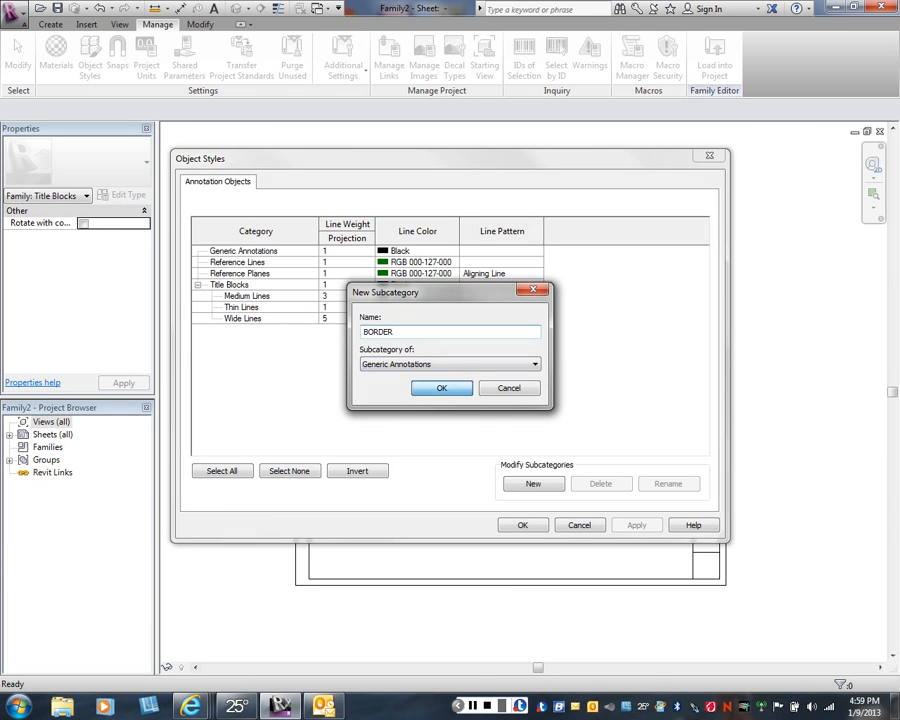
pyautogui.press('Return')
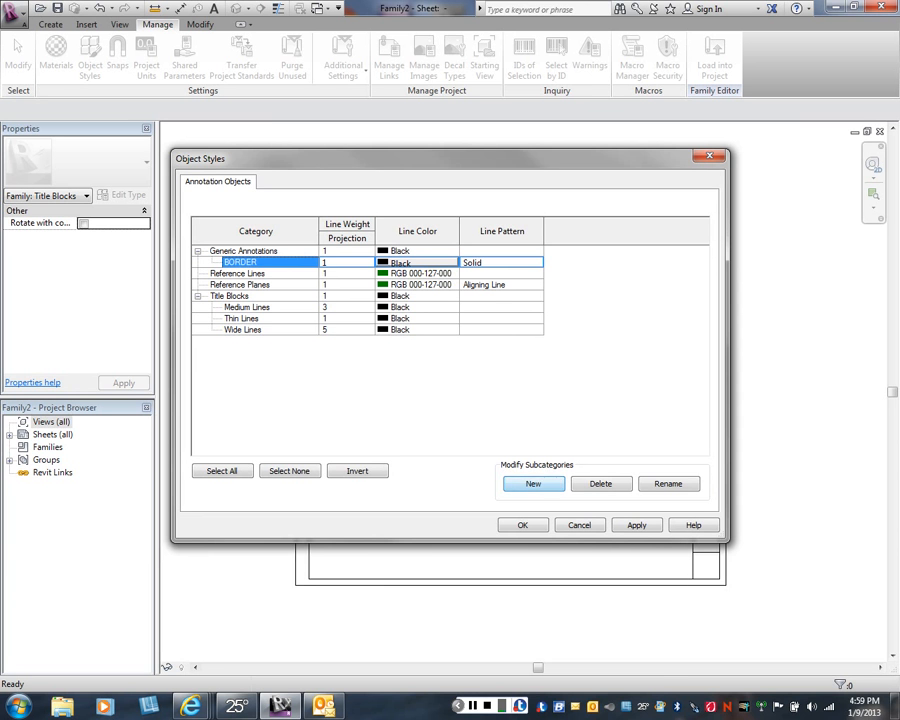
pyautogui.click(600, 483)
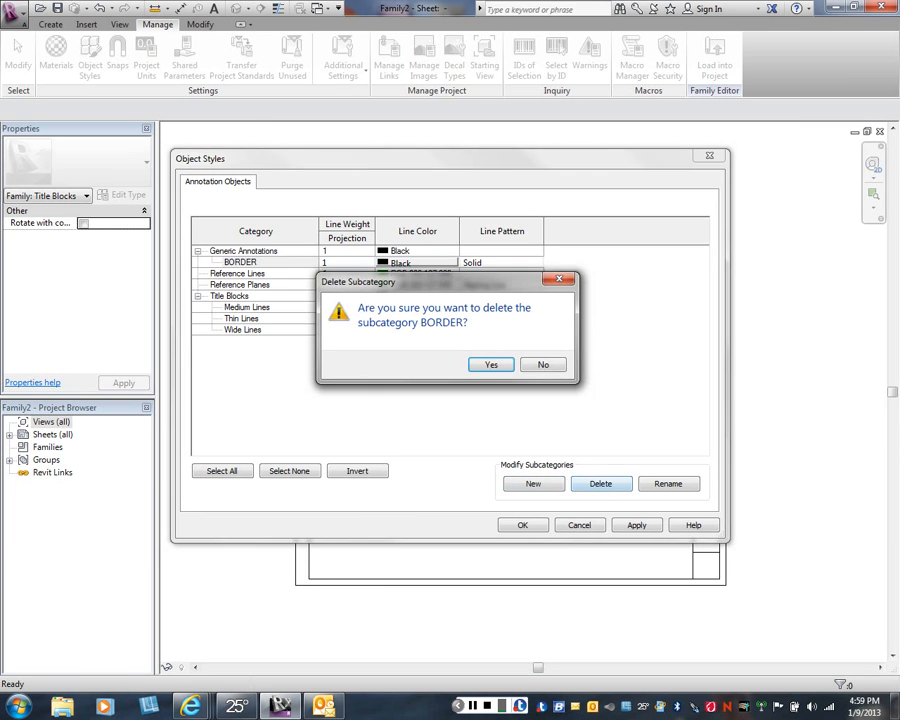
pyautogui.press('Return')
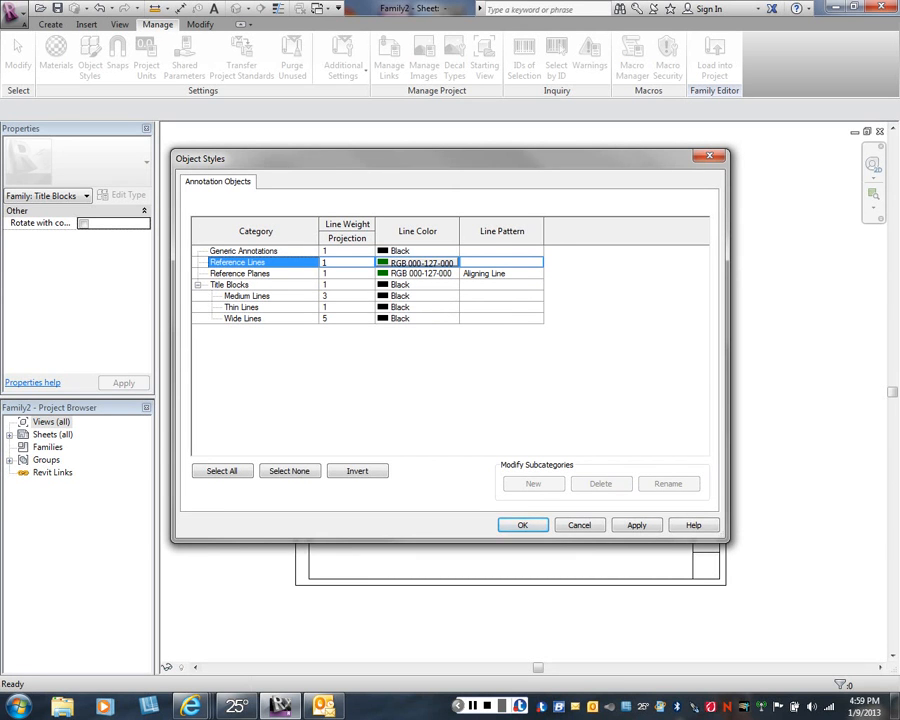
# - Add a new subcategory named Border Lines under Title Blocks
pyautogui.click(247, 296)
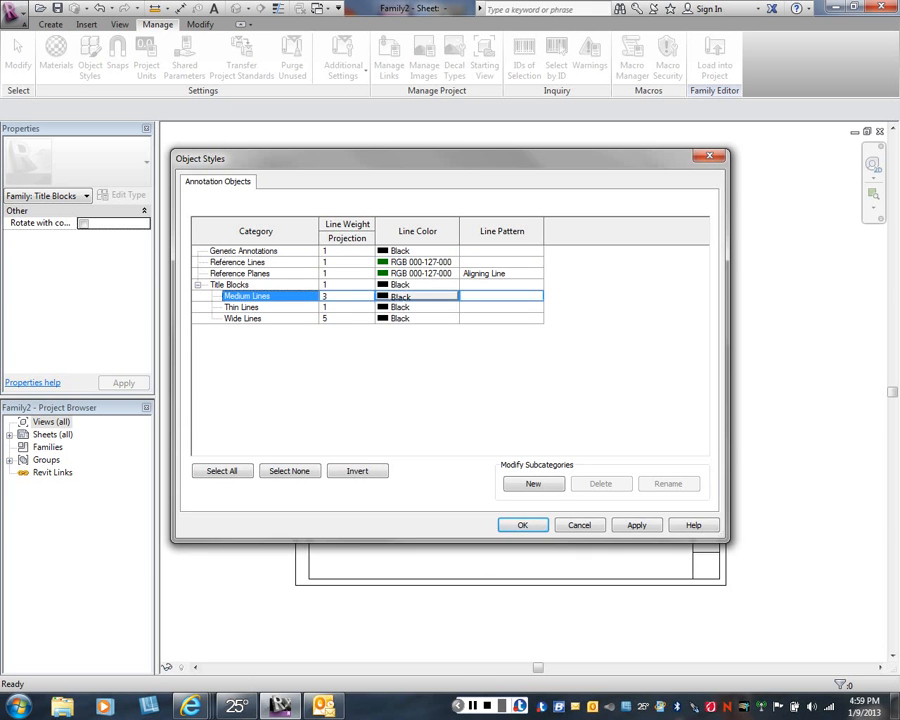
pyautogui.click(533, 483)
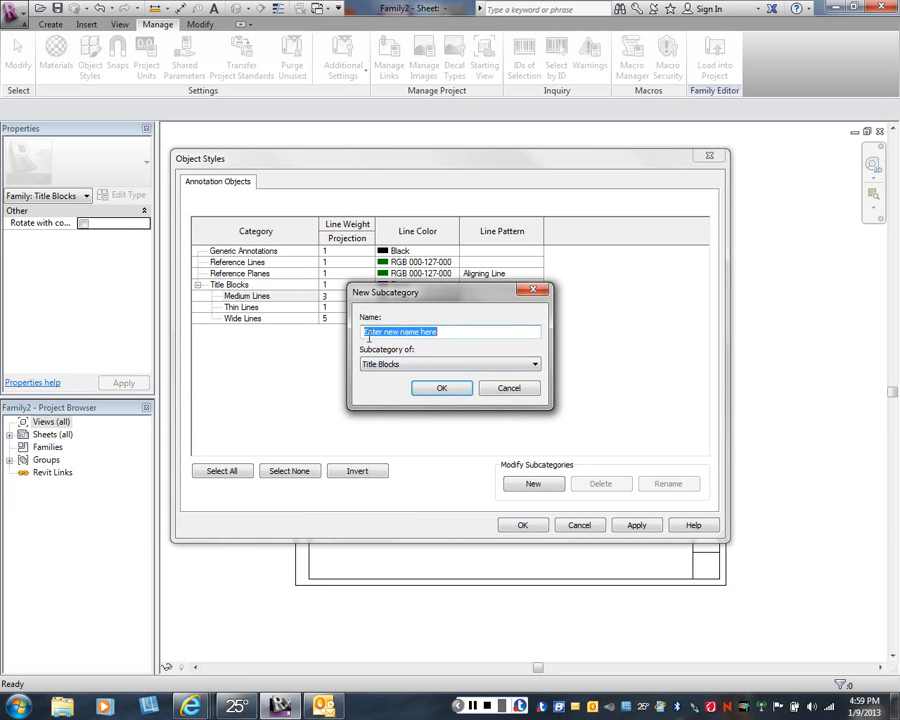
pyautogui.write('Border')
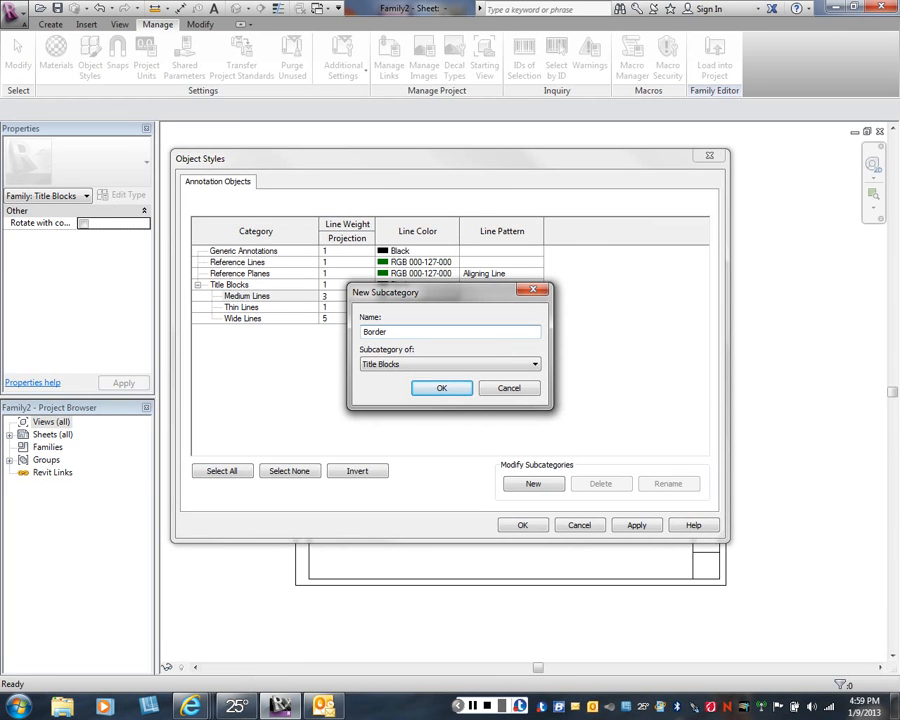
pyautogui.write('Lines')
pyautogui.press('Return')
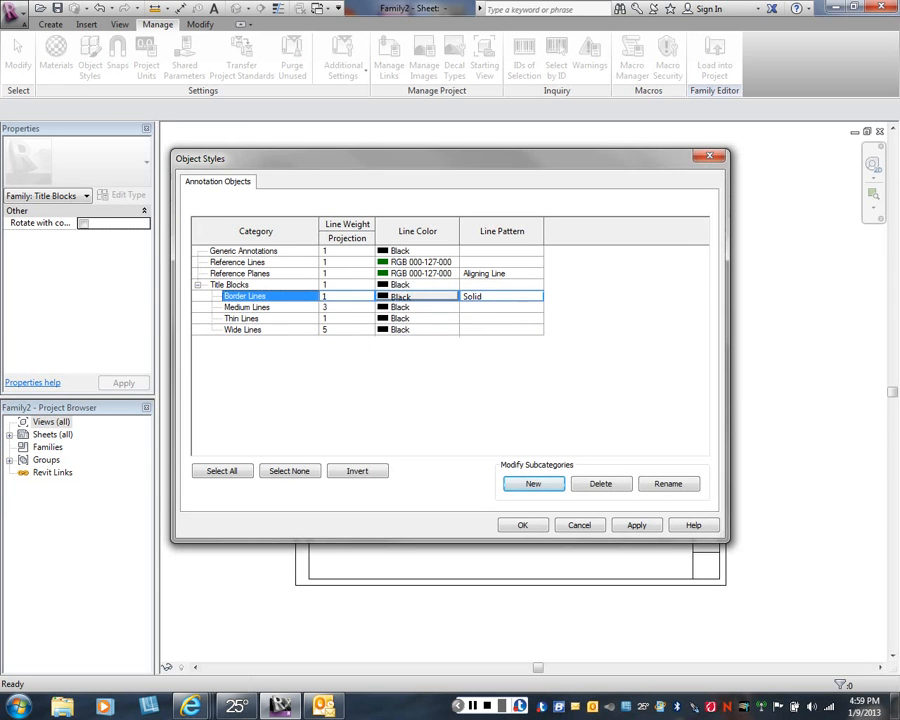
# - Set the projection line weight of Border Lines to 7 and save the object styles
pyautogui.click(347, 297)
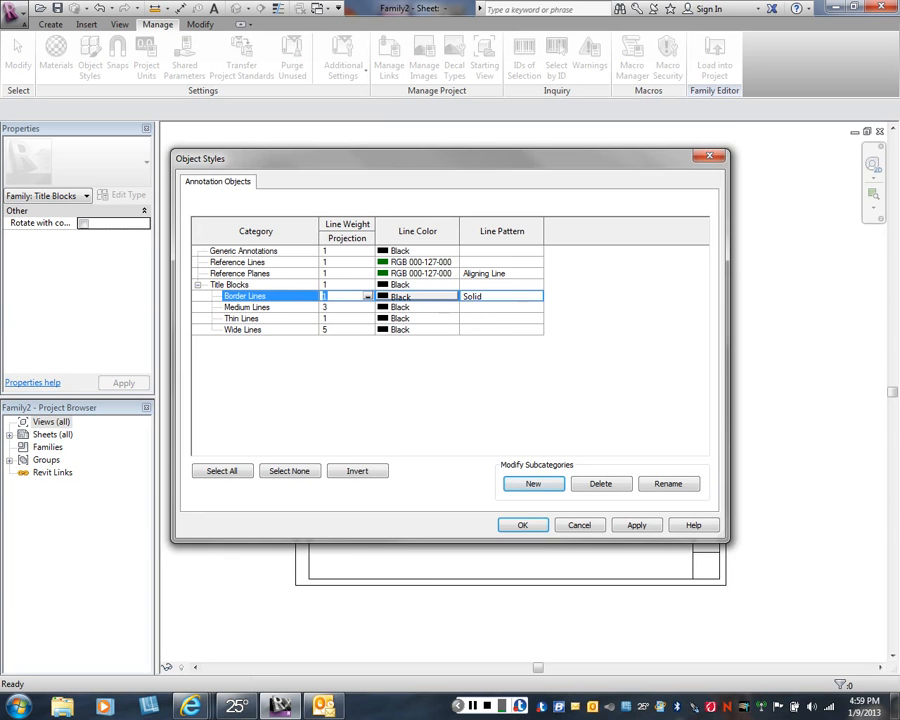
pyautogui.click(368, 297)
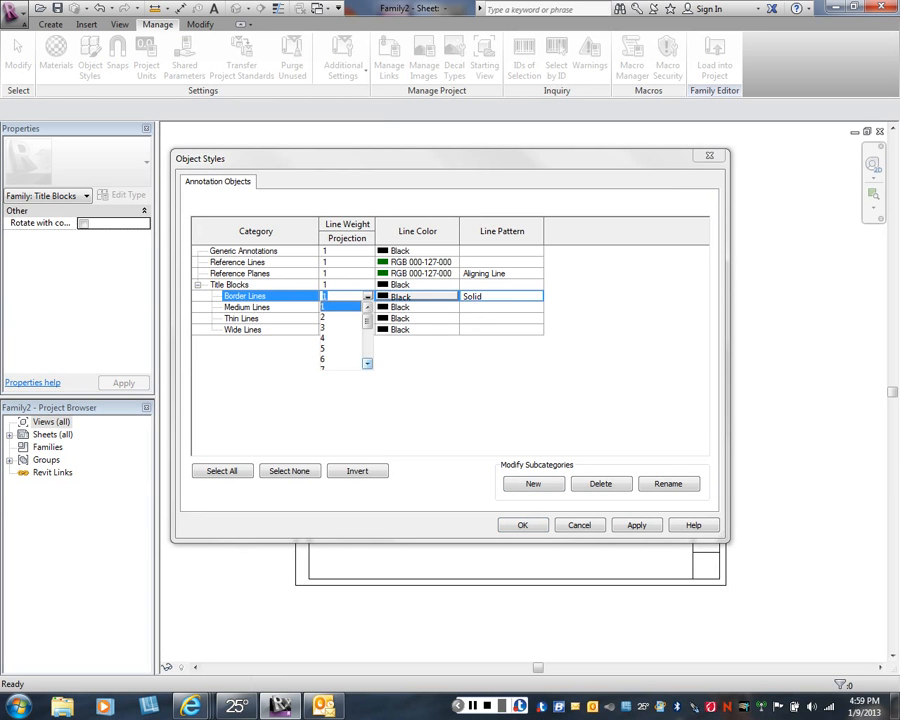
pyautogui.click(367, 363)
pyautogui.click(340, 358)
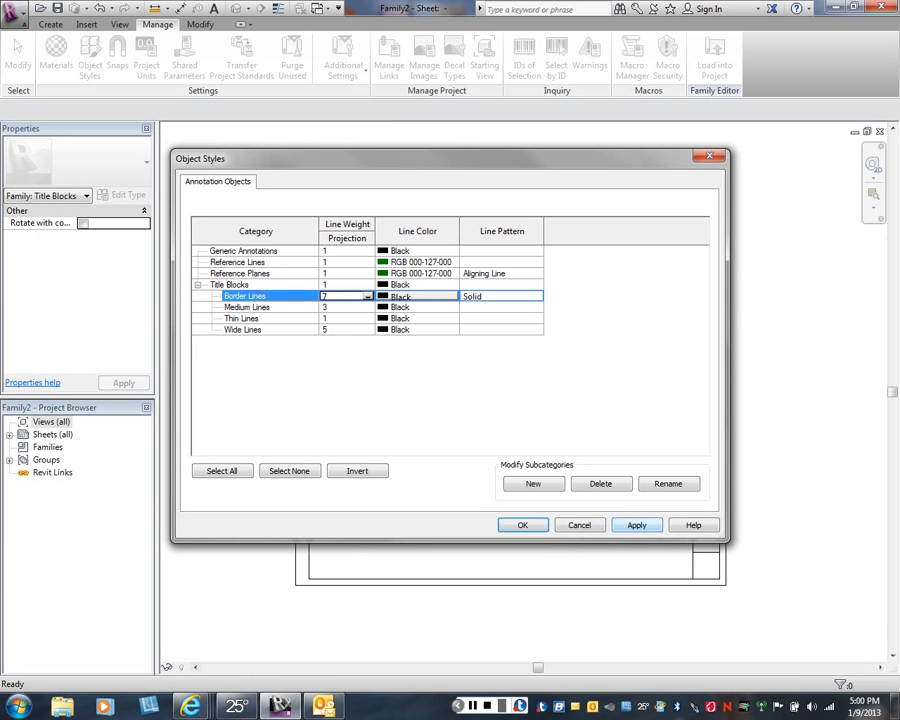
pyautogui.click(637, 525)
pyautogui.click(523, 525)
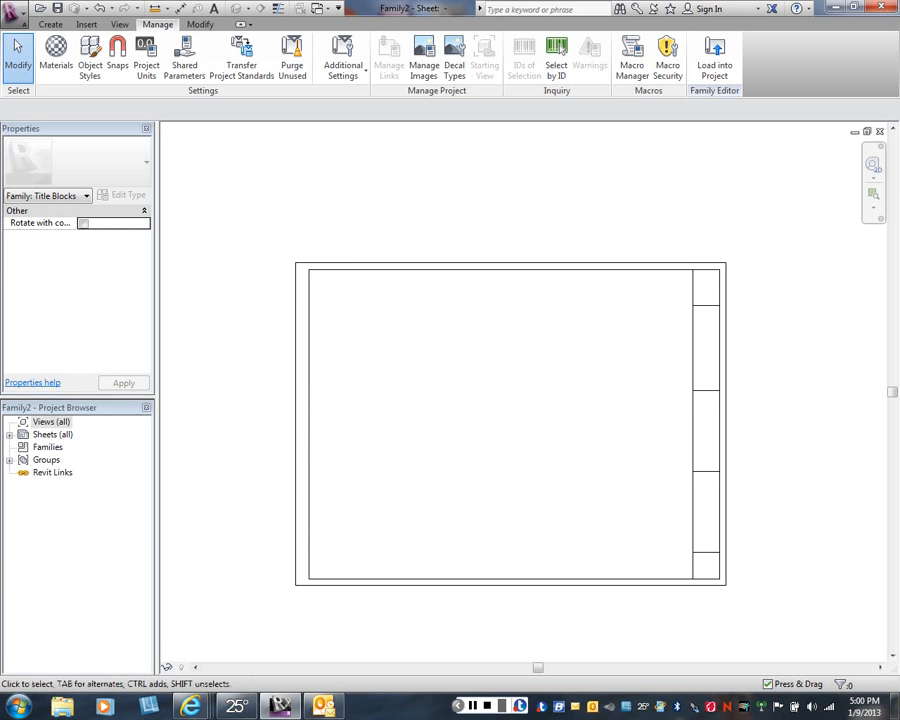
# - Assign the inner border lines and all title strip lines to the Border Lines subcategory
pyautogui.moveTo(303, 267); pyautogui.dragTo(722, 582)
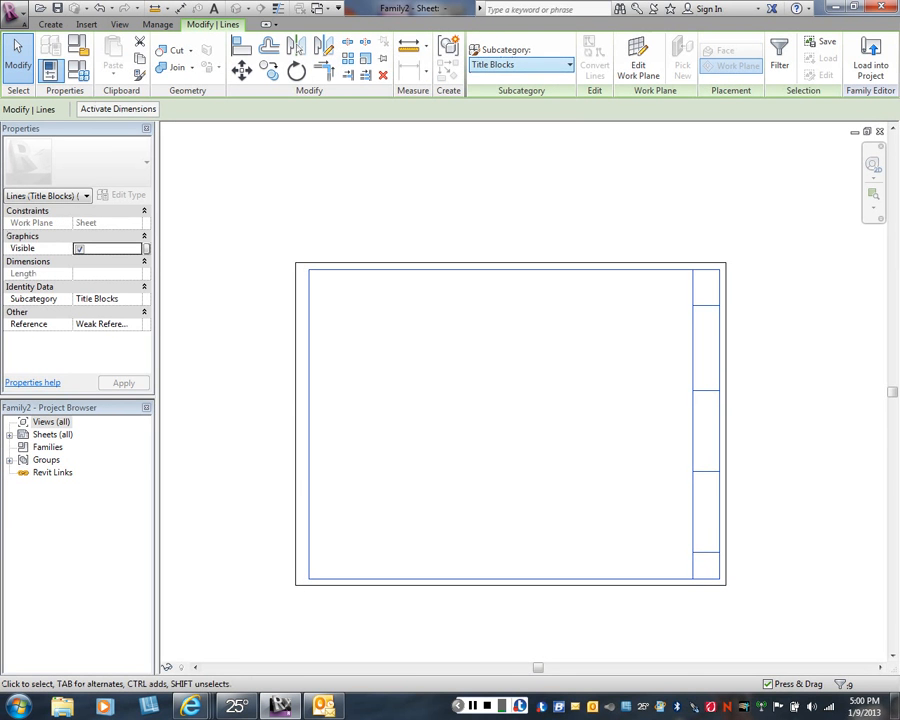
pyautogui.click(520, 64)
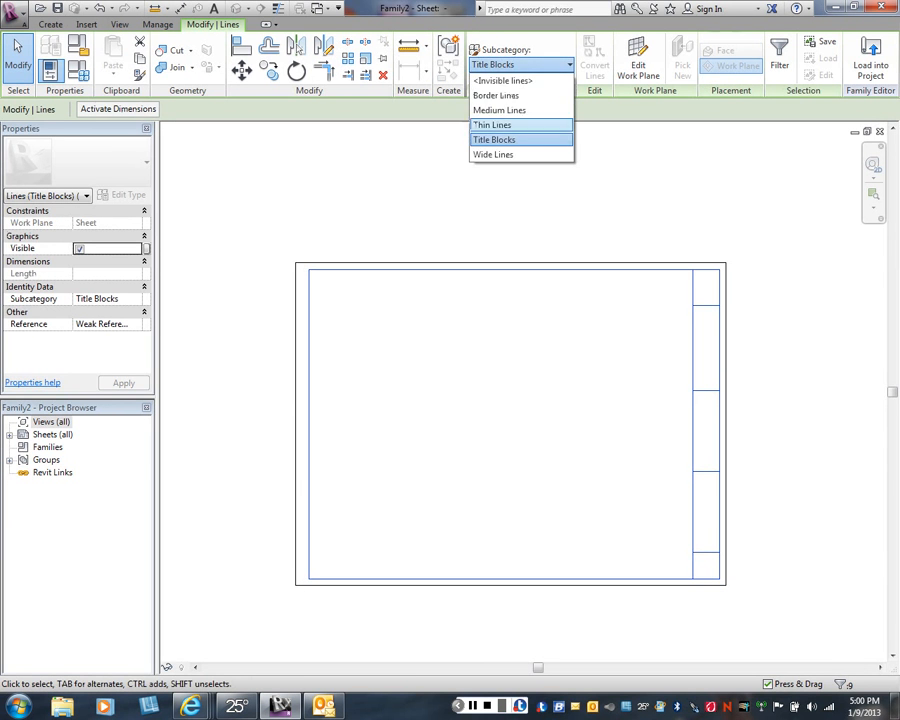
pyautogui.click(497, 95)
pyautogui.press('Escape')
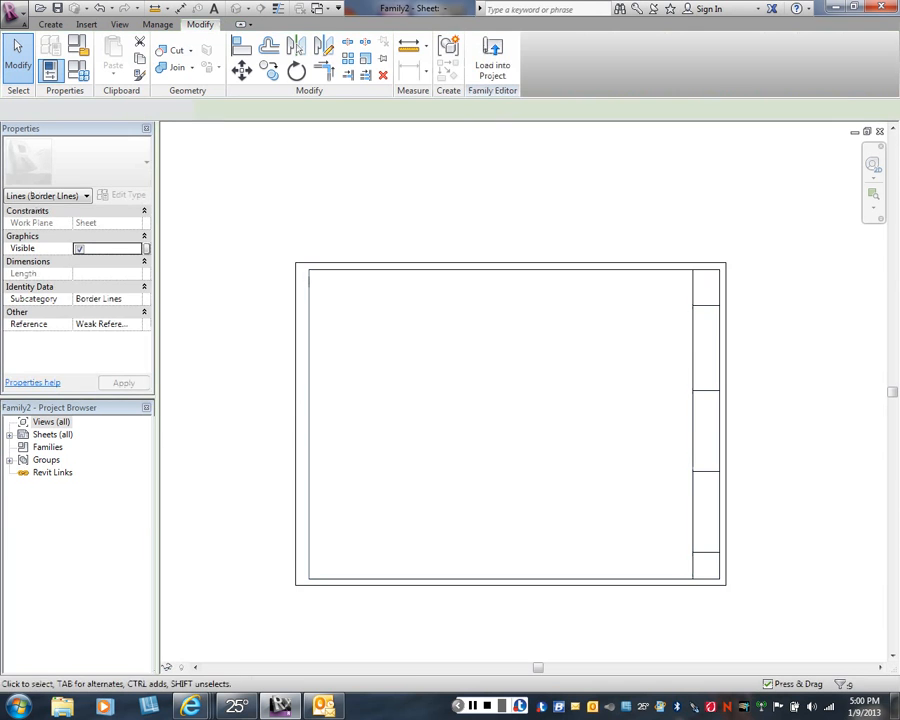
# - Examine the line thickness of the inner border and title strip up close, then view the whole sheet
pyautogui.scroll(6, 727, 295)
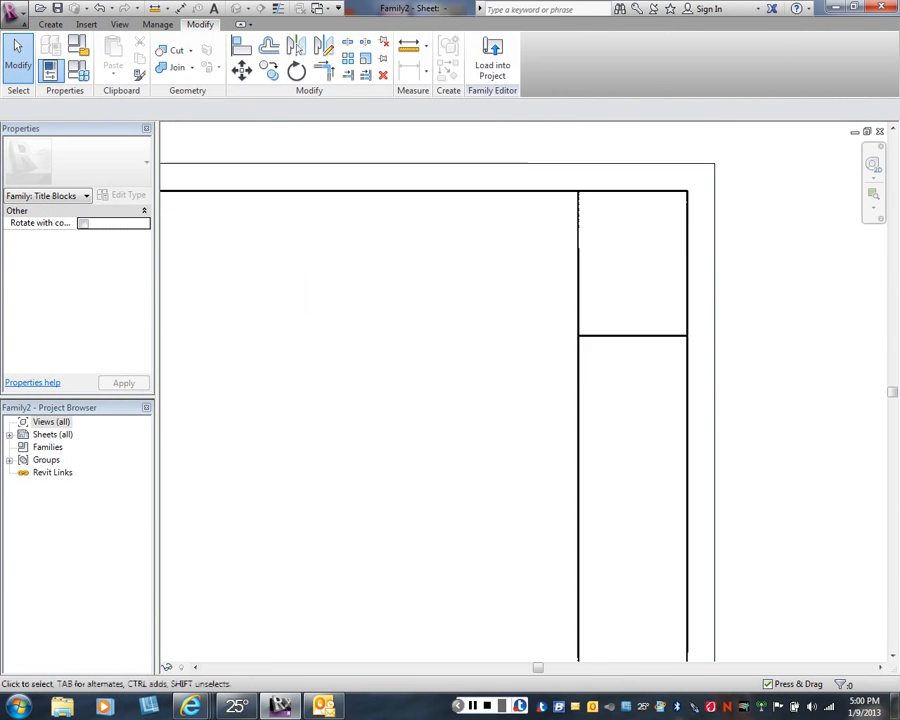
pyautogui.scroll(2, 676, 275)
pyautogui.moveTo(676, 275); pyautogui.dragTo(659, 364, button='middle')
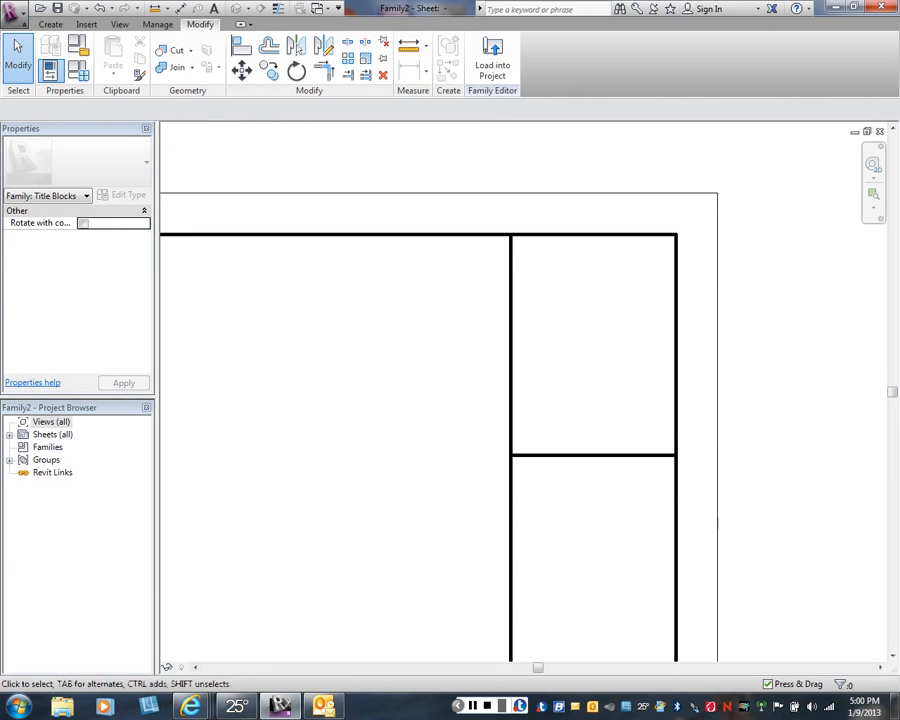
pyautogui.scroll(-6, 745, 125)
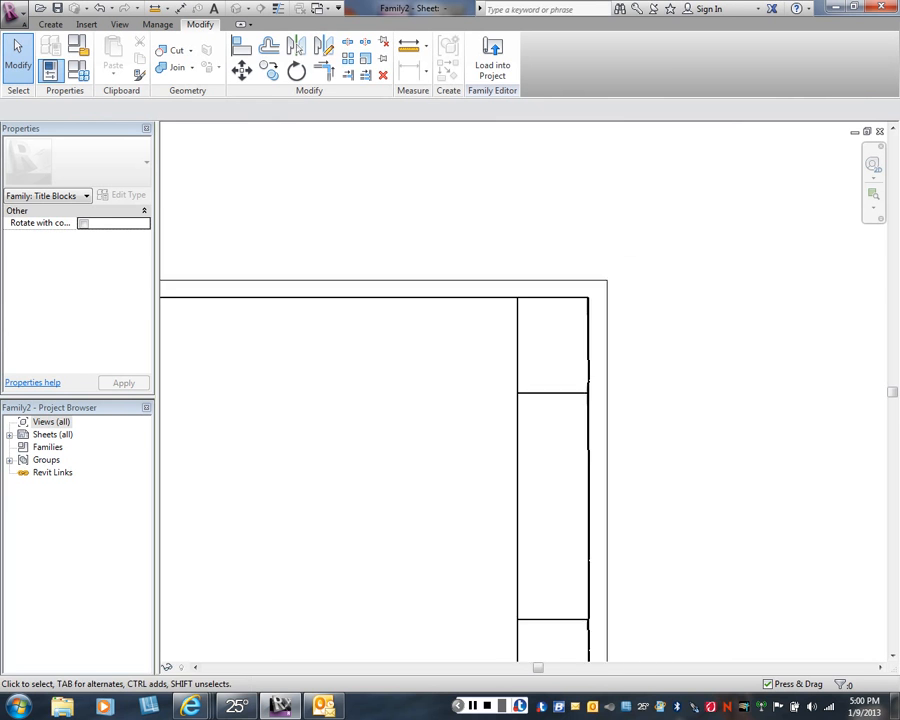
pyautogui.scroll(-3, 725, 336)
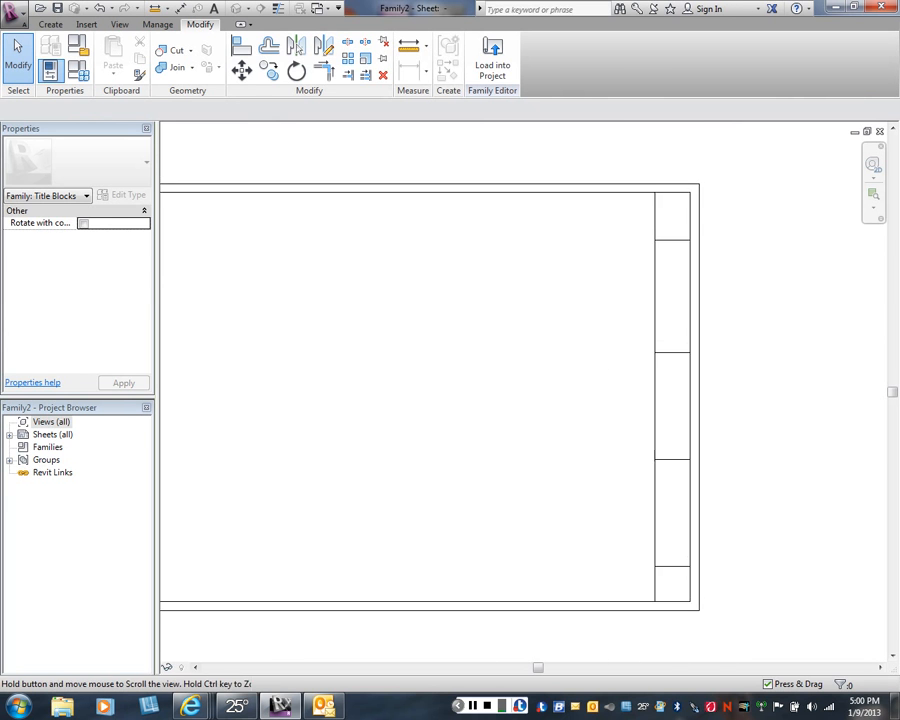
pyautogui.rightClick(386, 290)
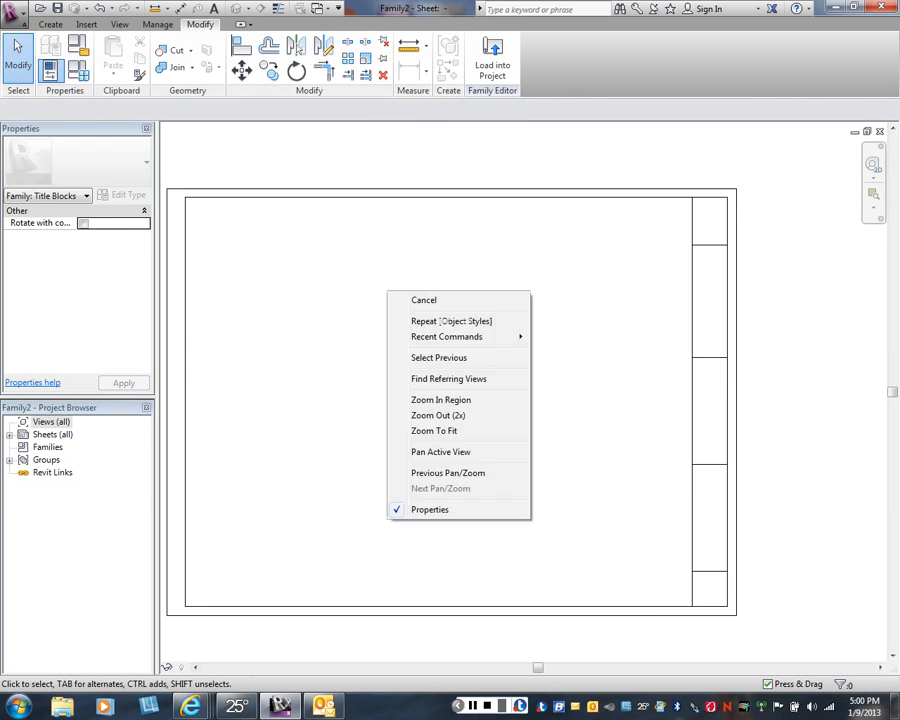
pyautogui.click(410, 300)
pyautogui.scroll(-1, 395, 196)
pyautogui.moveTo(395, 196); pyautogui.dragTo(419, 210, button='middle')
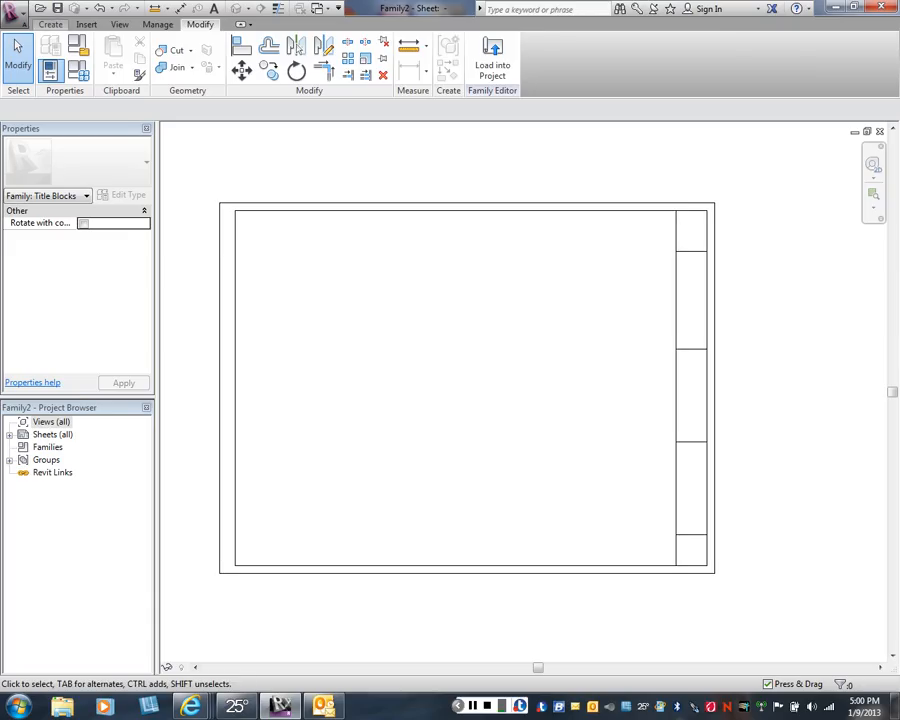
pyautogui.click(50, 24)
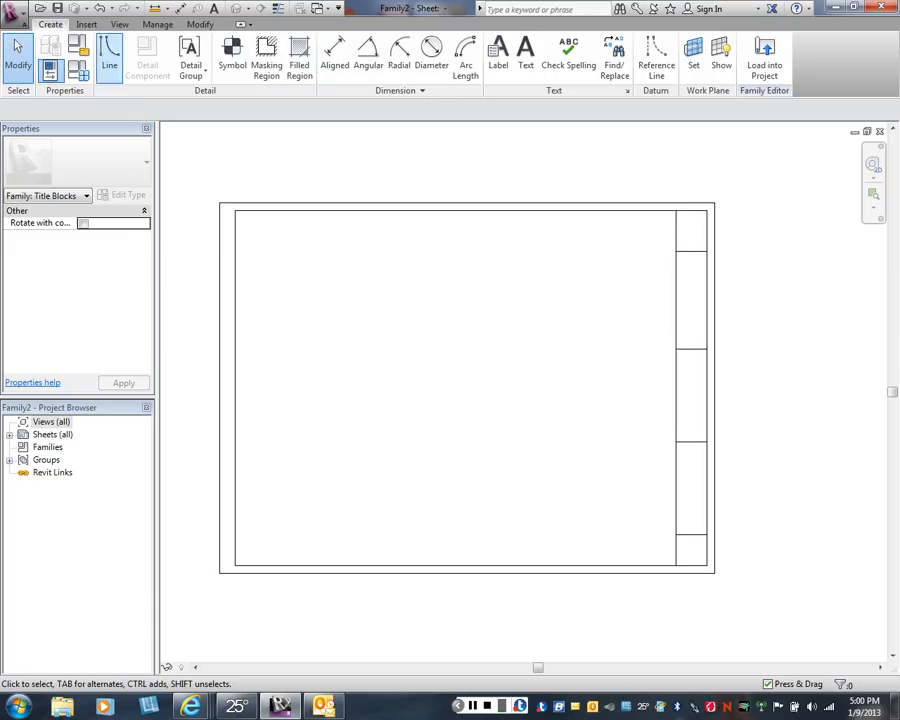
pyautogui.click(109, 55)
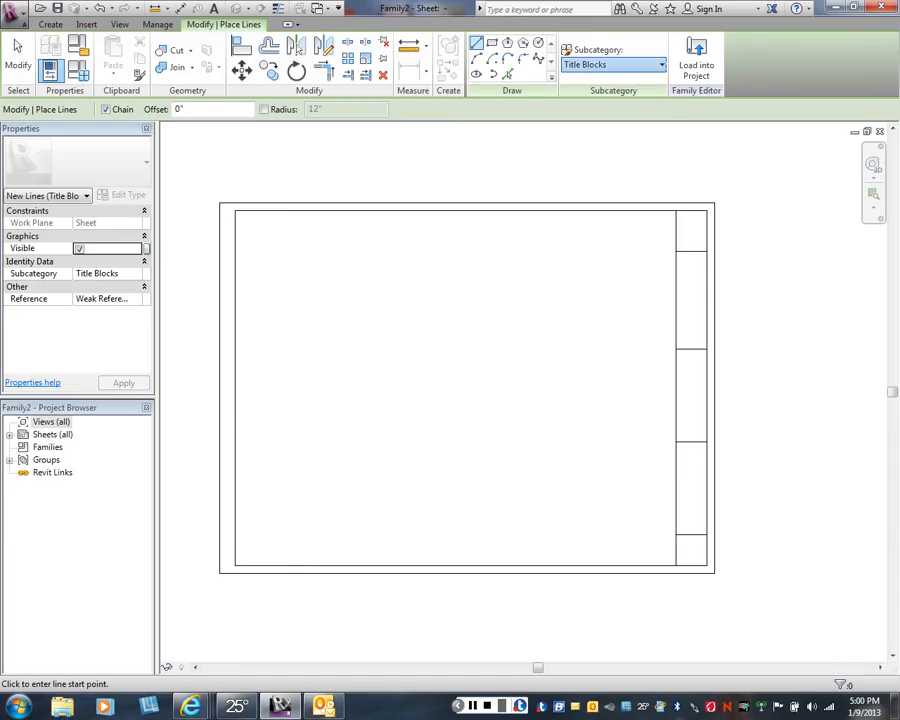
pyautogui.click(613, 64)
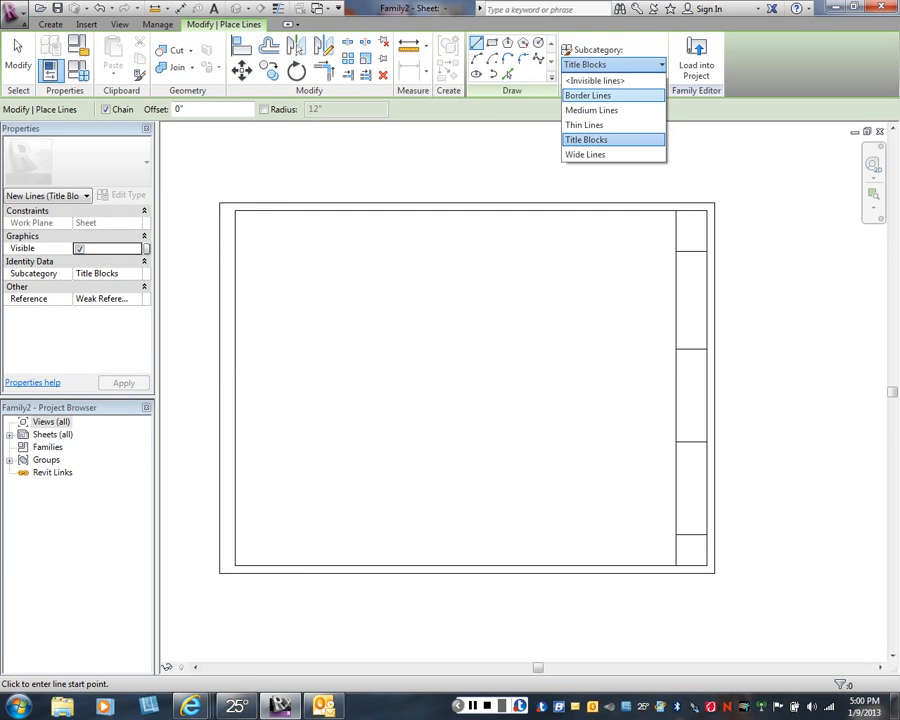
pyautogui.click(592, 110)
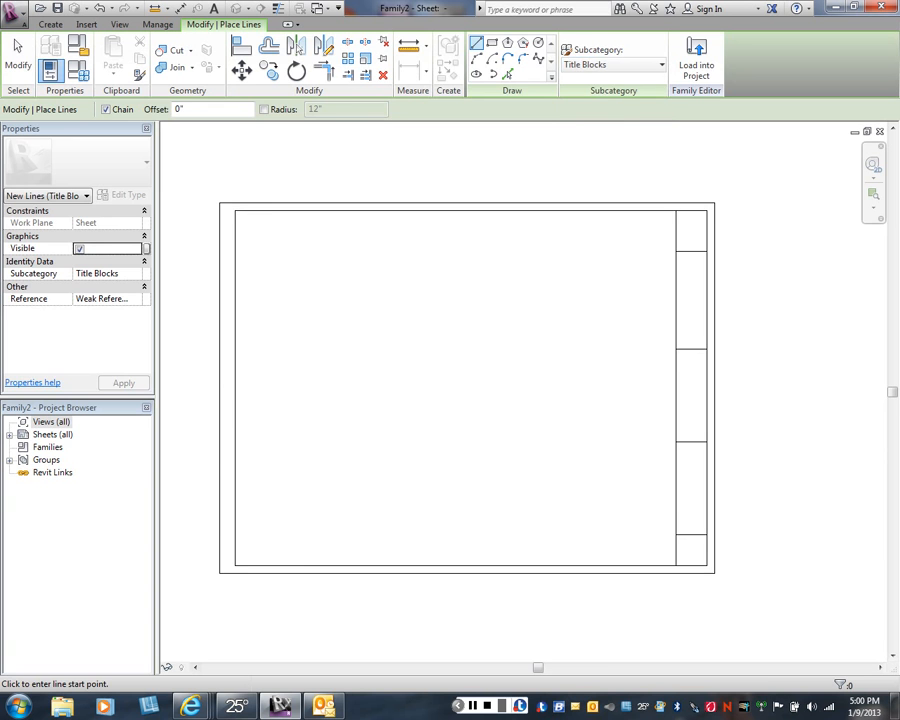
pyautogui.rightClick(555, 143)
pyautogui.click(592, 157)
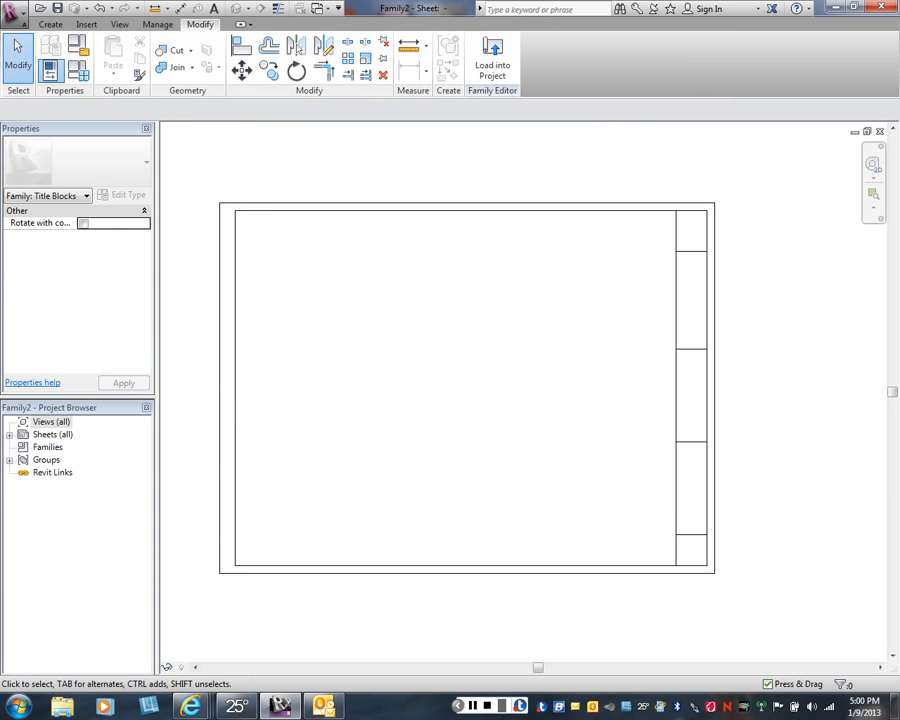
# - Duplicate the Text Note 1 text type as Text Note 2 for the title strip captions
pyautogui.moveTo(678, 370); pyautogui.dragTo(580, 292, button='middle')
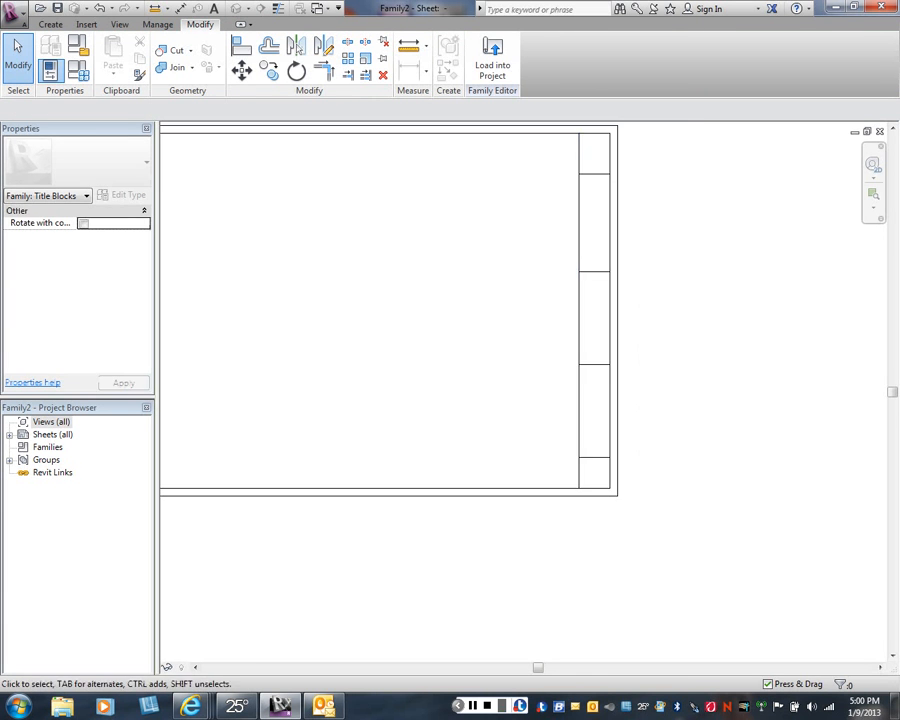
pyautogui.moveTo(612, 450); pyautogui.dragTo(598, 407, button='middle')
pyautogui.scroll(5, 590, 405)
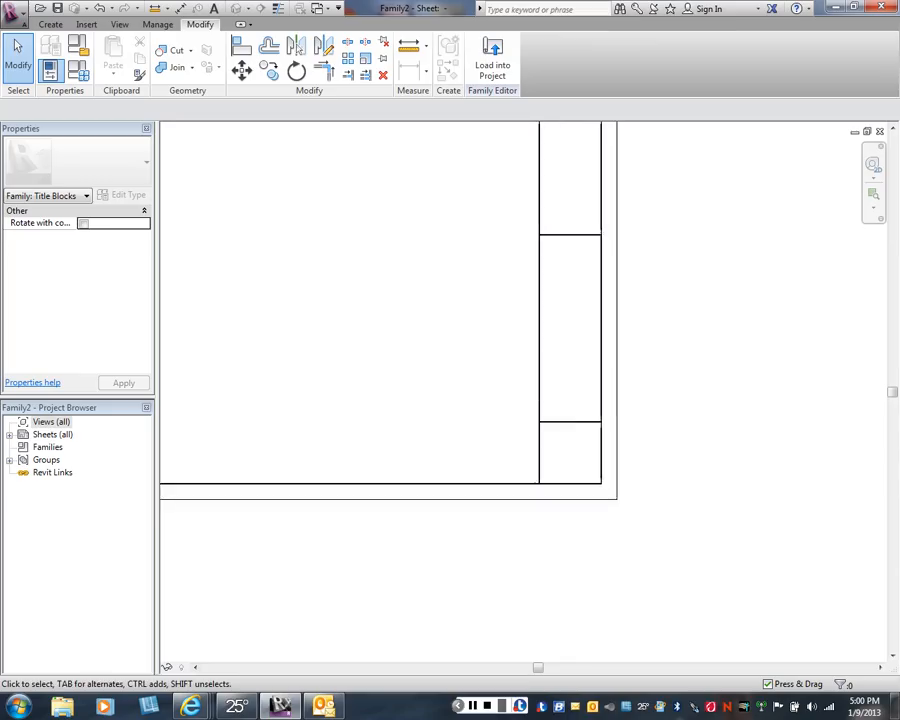
pyautogui.scroll(1, 561, 452)
pyautogui.moveTo(561, 452); pyautogui.dragTo(568, 369, button='middle')
pyautogui.scroll(4, 568, 369)
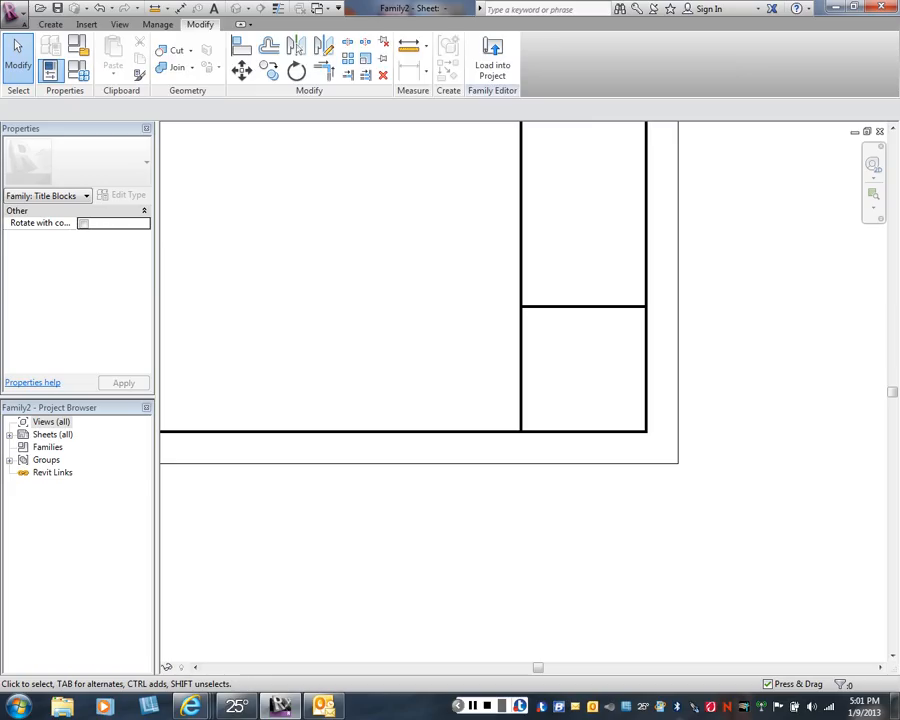
pyautogui.click(50, 24)
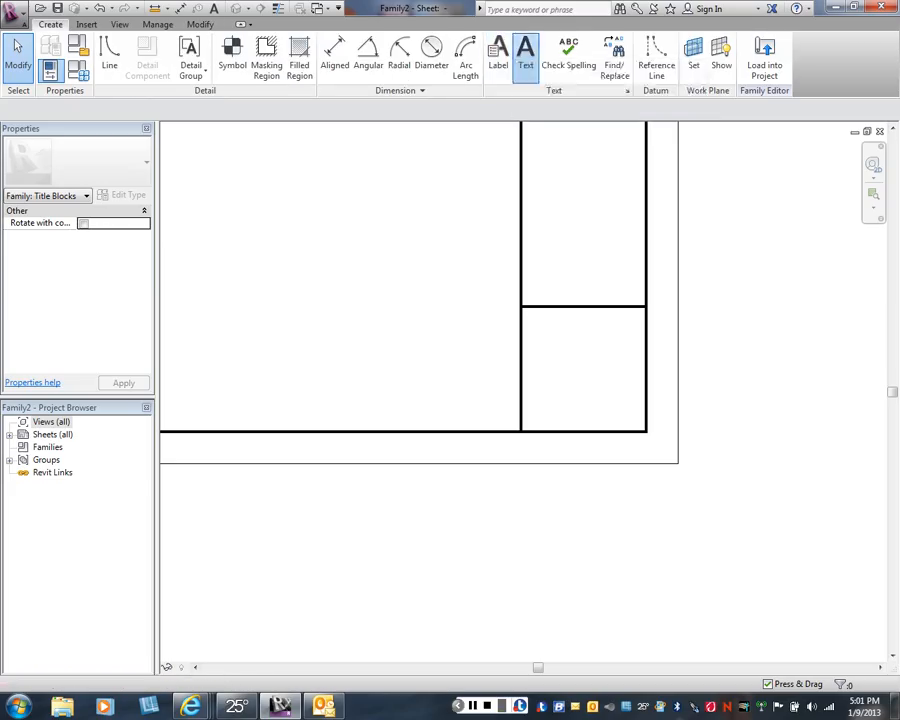
pyautogui.click(526, 50)
pyautogui.scroll(1, 370, 188)
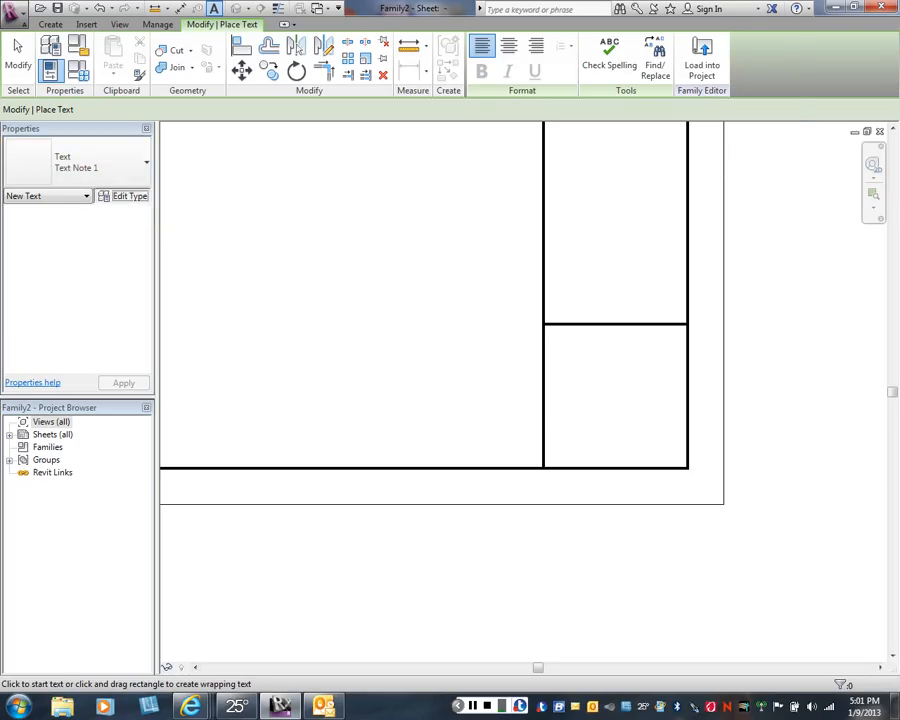
pyautogui.click(126, 195)
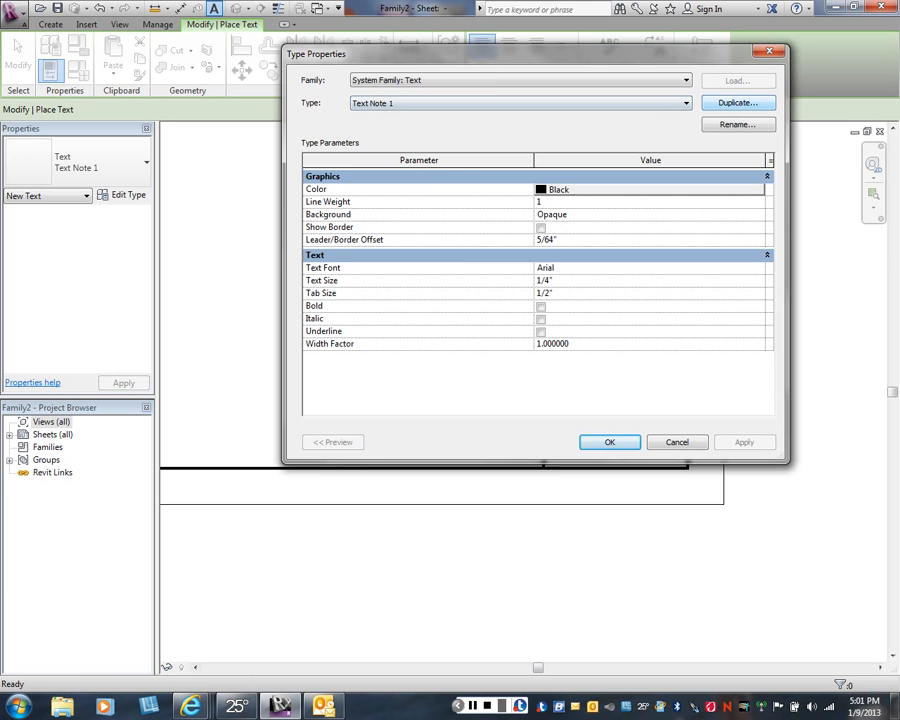
pyautogui.click(738, 102)
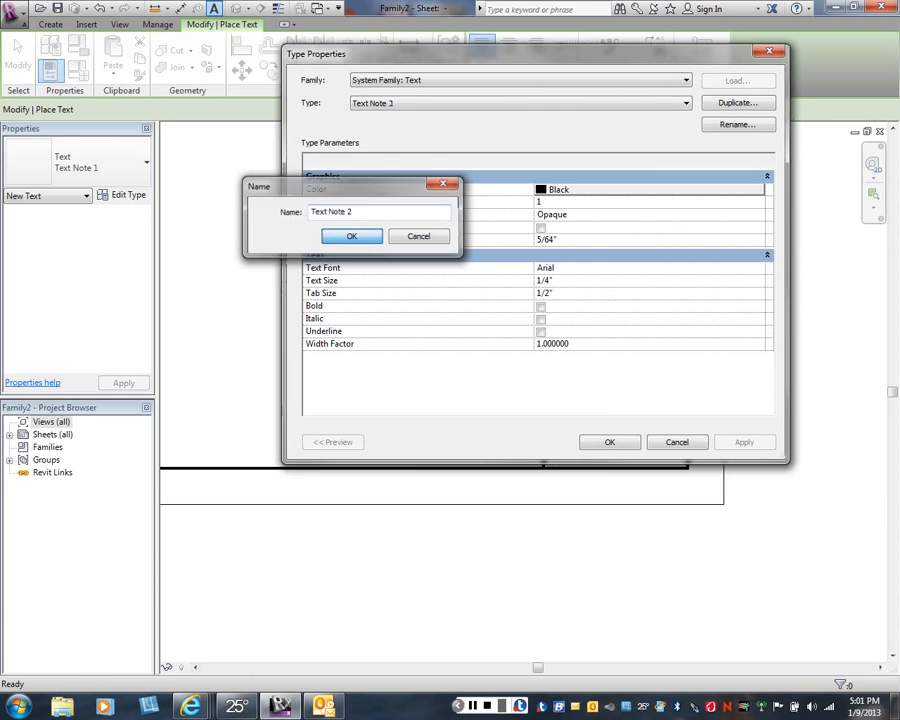
pyautogui.press('Return')
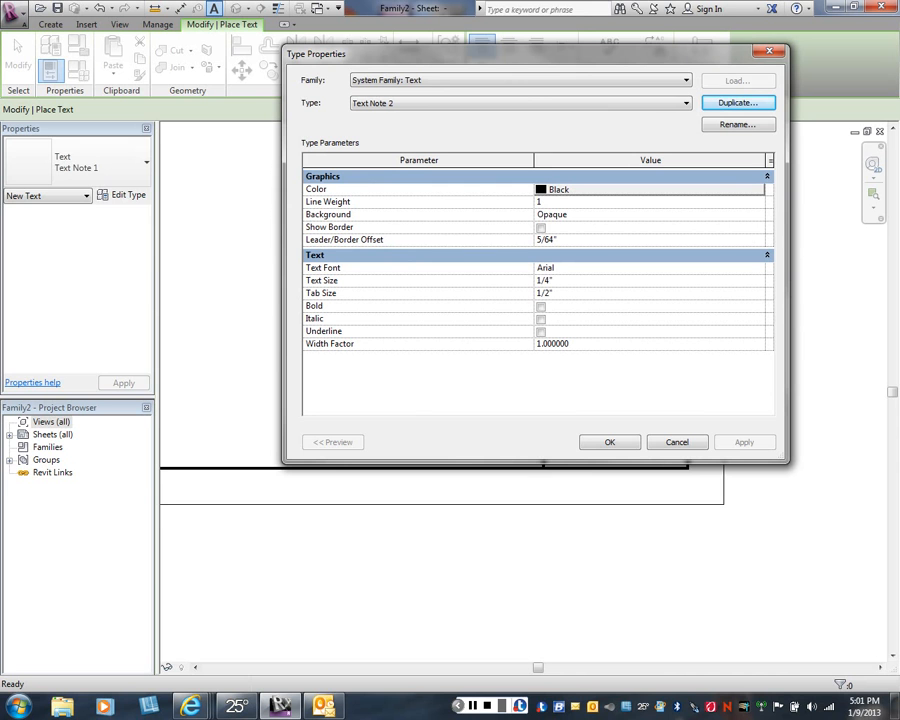
# - Set the text size of Text Note 2 to 1/16" and apply the type settings
pyautogui.click(550, 281)
pyautogui.moveTo(545, 281); pyautogui.dragTo(551, 281)
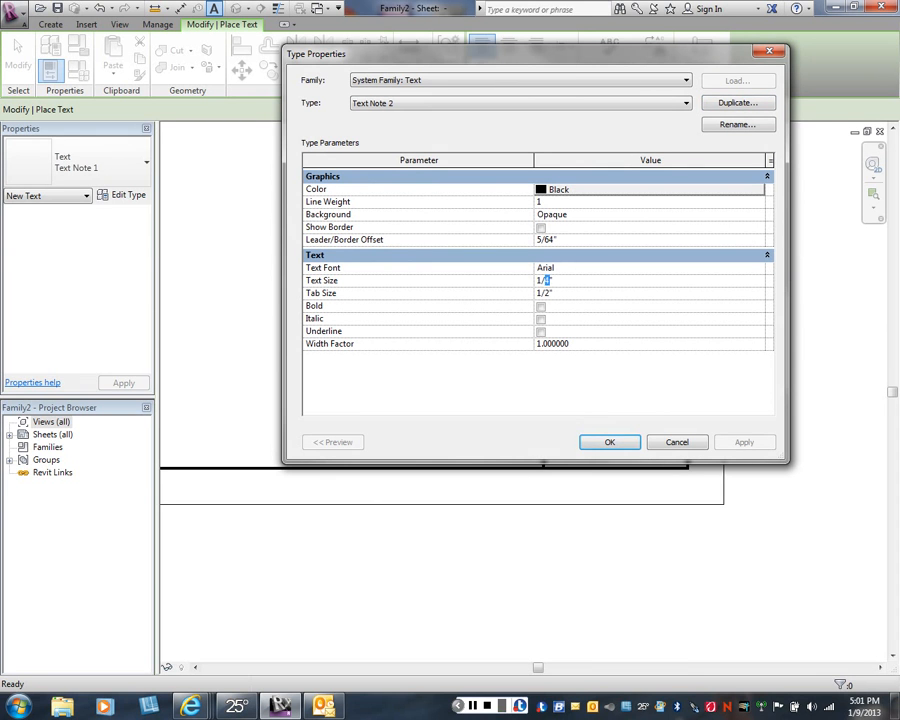
pyautogui.write('16')
pyautogui.press('Return')
# - Place the text SHEET NUMBER: near the upper edge of the lowest title strip cell and finish the Text command
pyautogui.scroll(1, 539, 336)
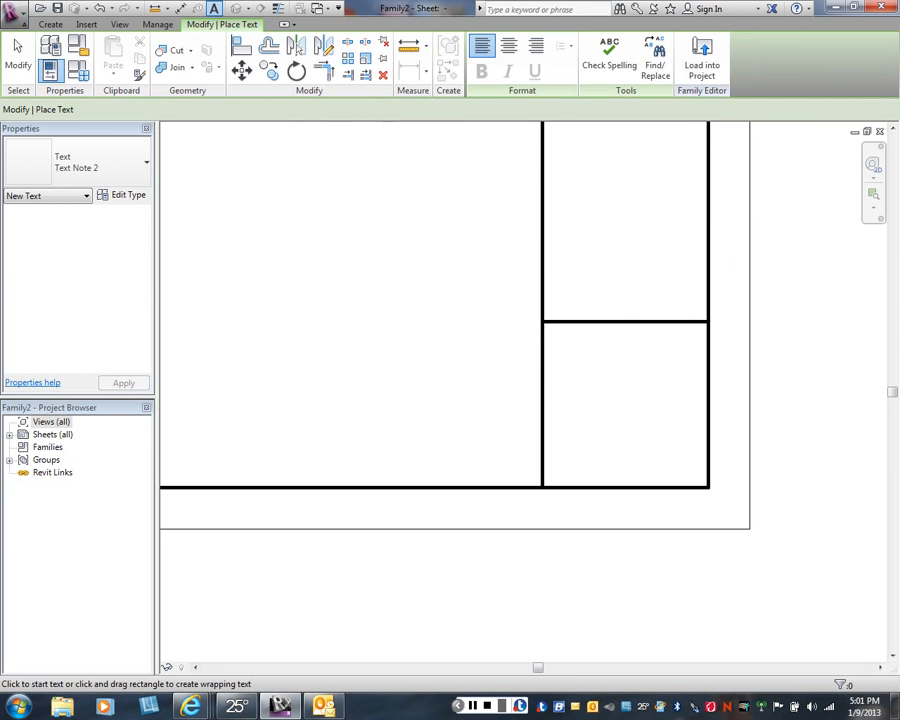
pyautogui.click(557, 342)
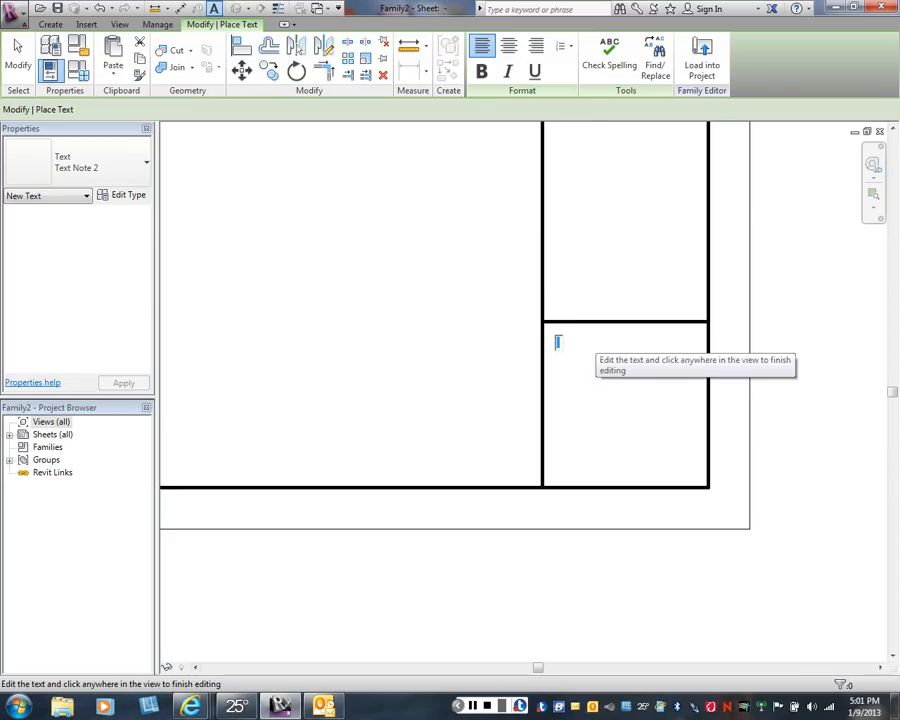
pyautogui.write('SHEET')
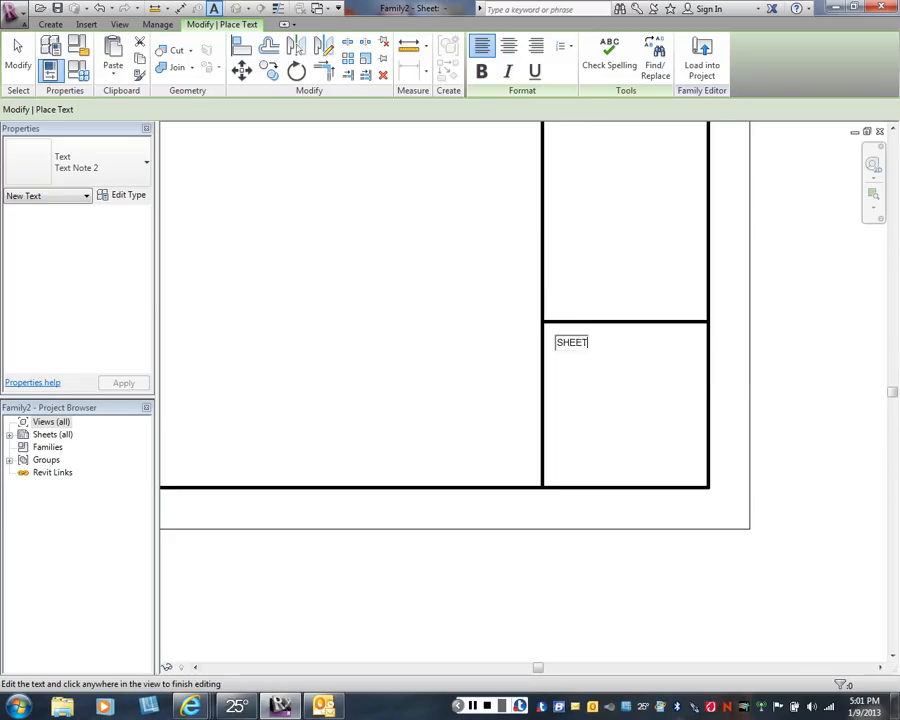
pyautogui.write(' NUMBER')
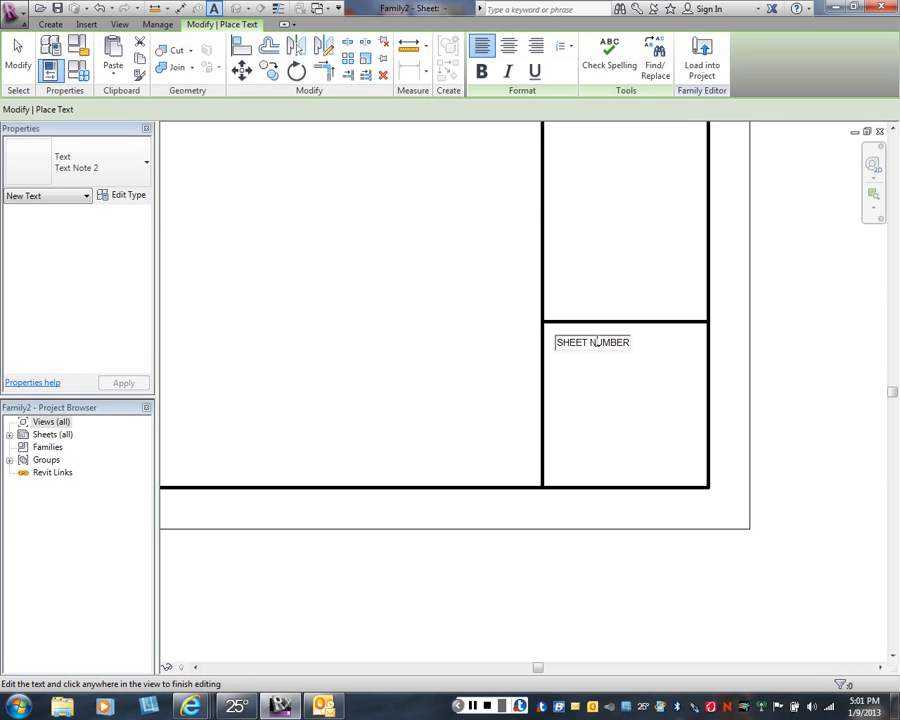
pyautogui.write(':')
pyautogui.click(617, 396)
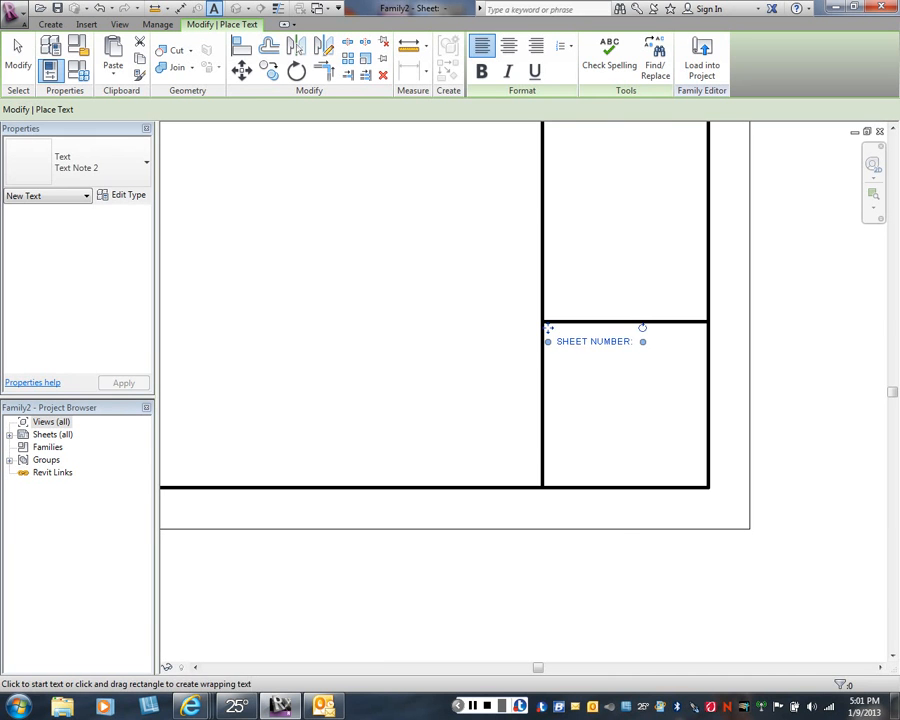
pyautogui.press('Escape')
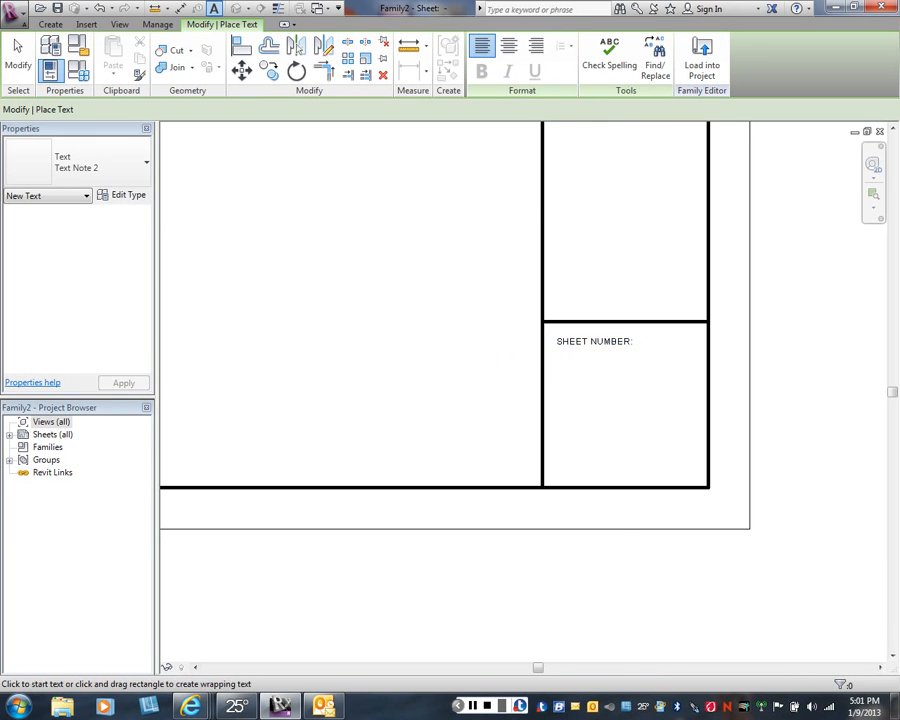
pyautogui.rightClick(483, 329)
pyautogui.click(507, 338)
pyautogui.press('Escape')
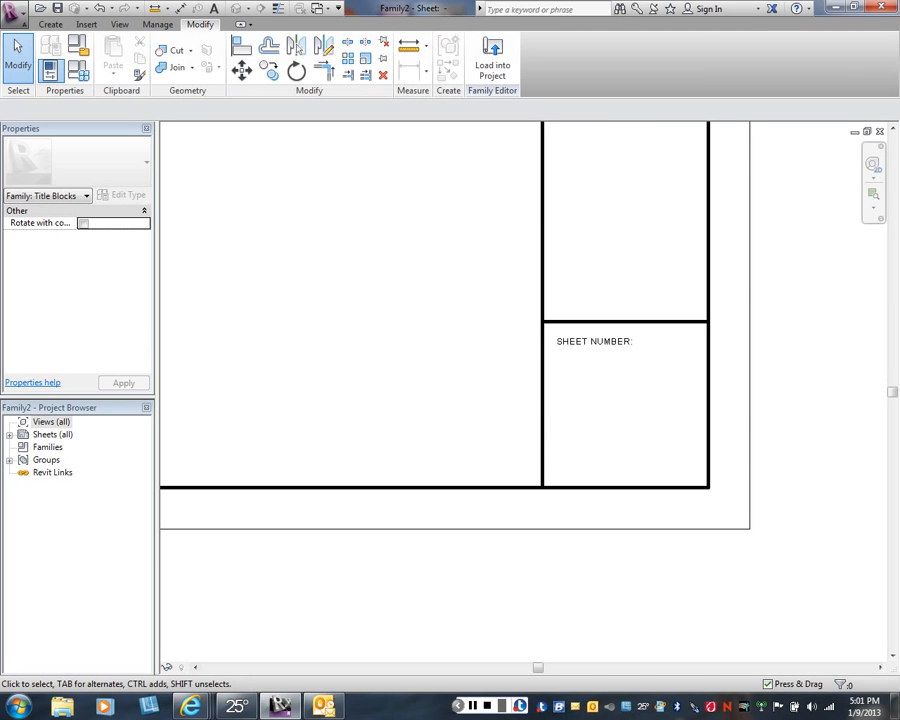
# - Place a label with the Sheet Number parameter below the SHEET NUMBER: text and finish the Label command
pyautogui.click(50, 24)
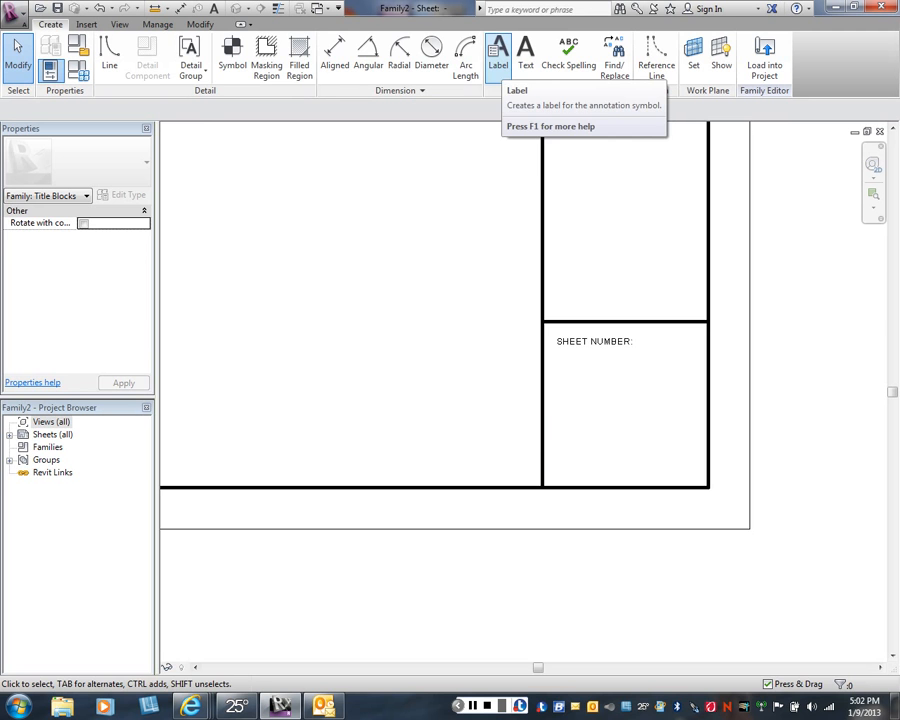
pyautogui.click(498, 55)
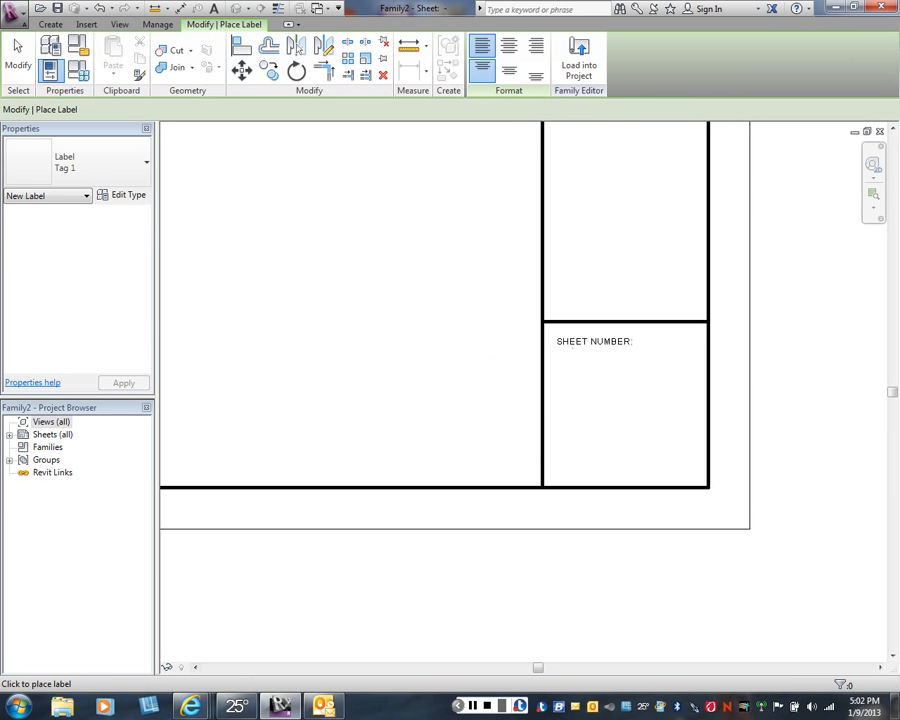
pyautogui.click(573, 348)
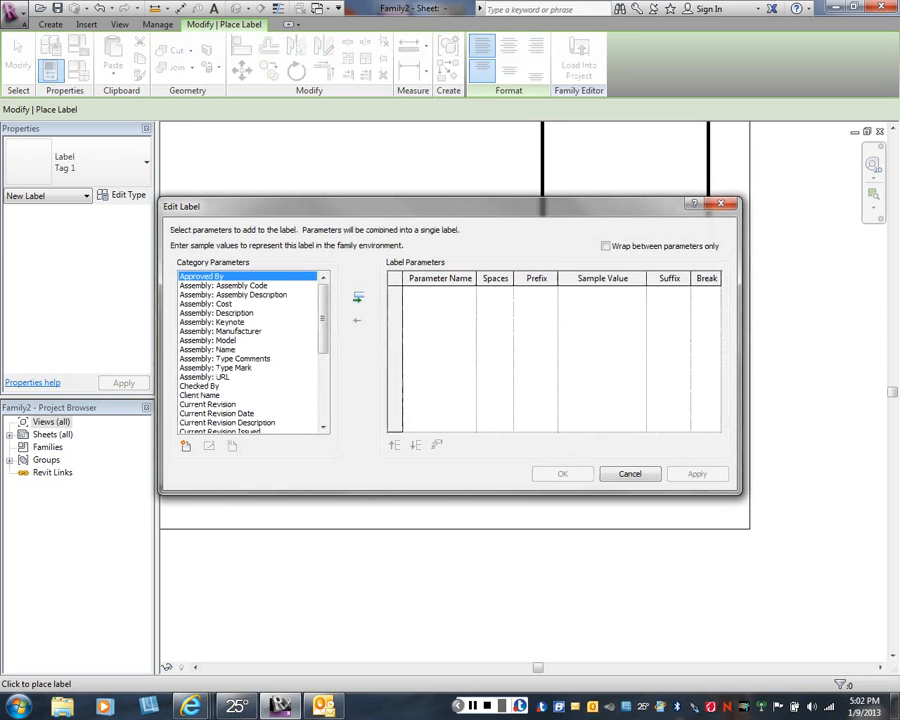
pyautogui.scroll(-5, 250, 350)
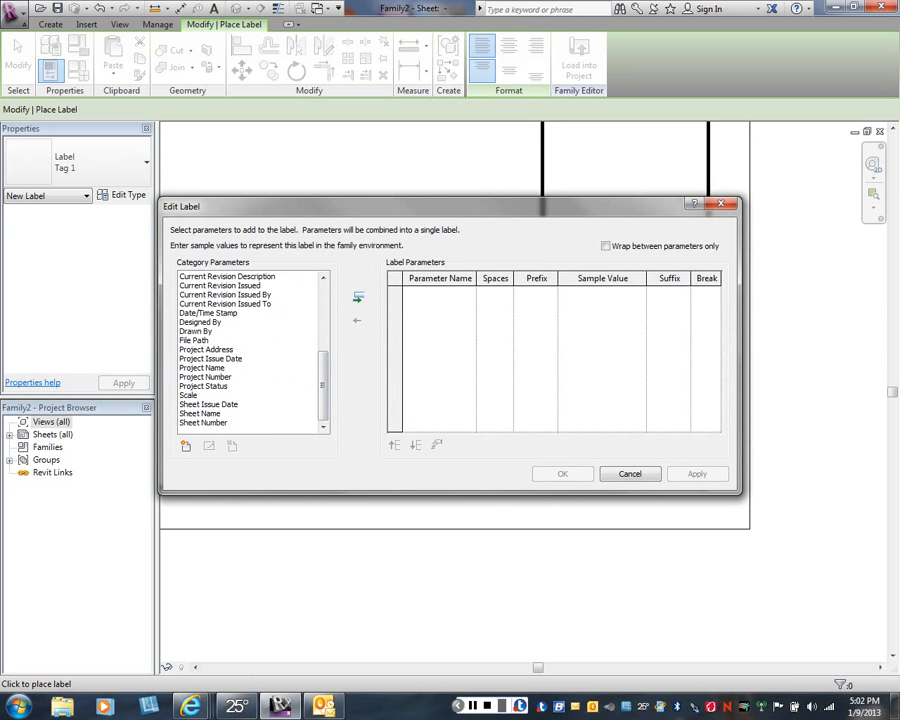
pyautogui.click(204, 423)
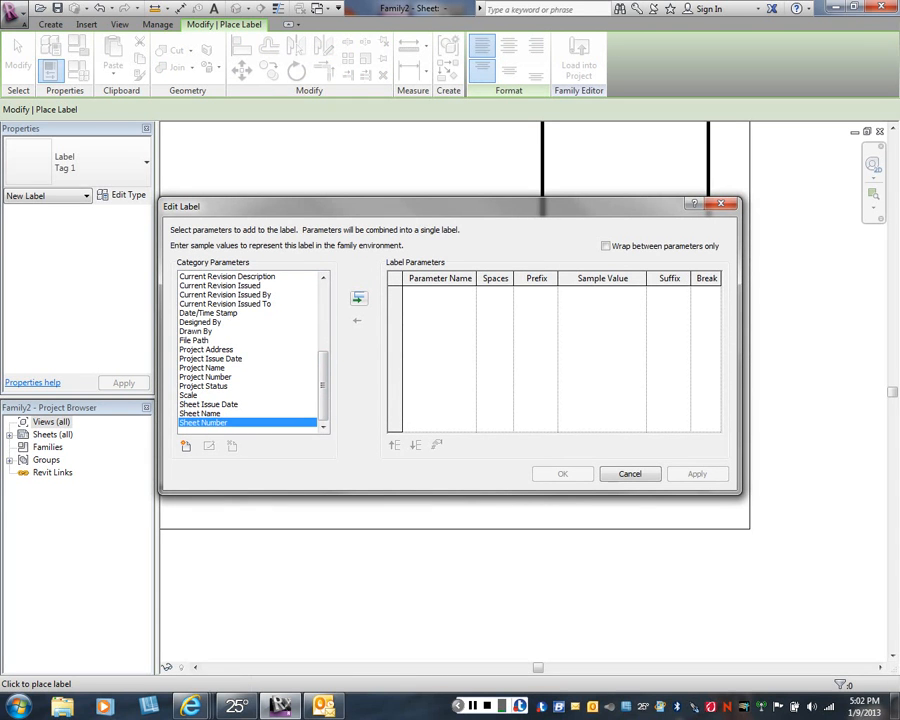
pyautogui.click(358, 297)
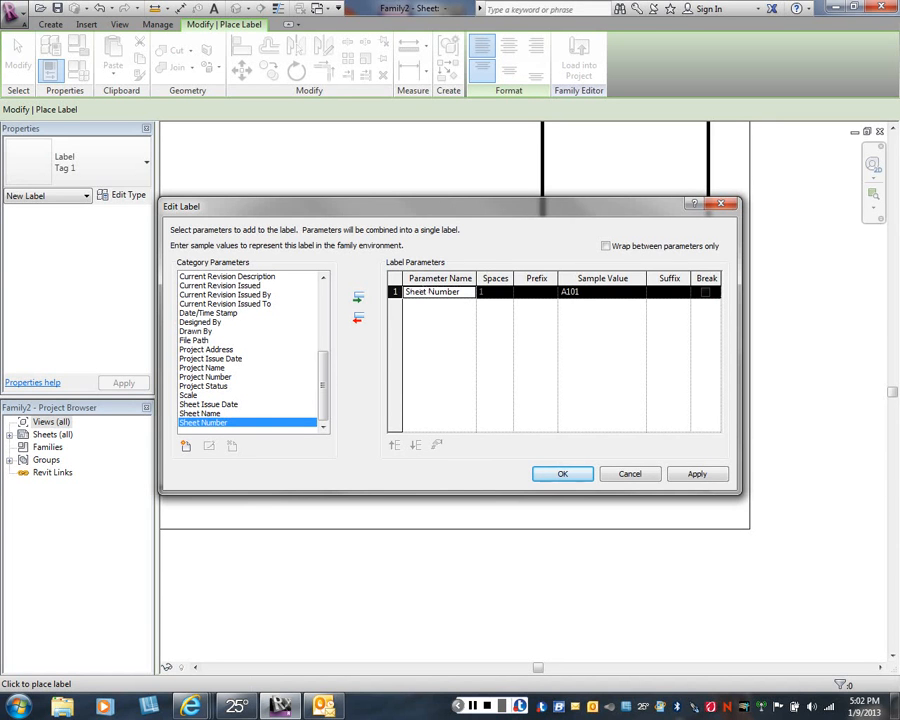
pyautogui.click(697, 474)
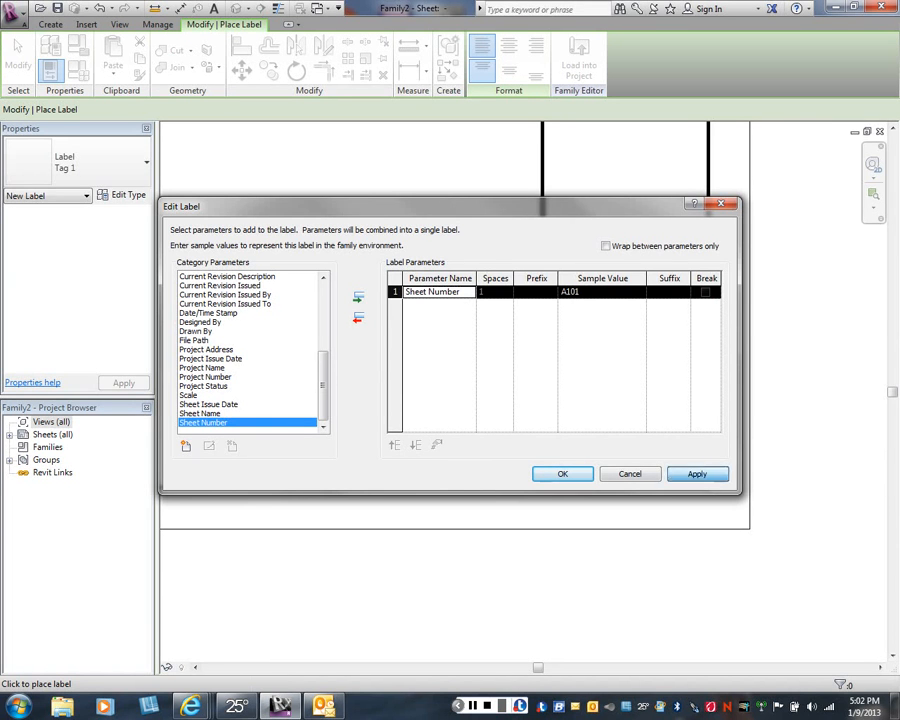
pyautogui.click(563, 474)
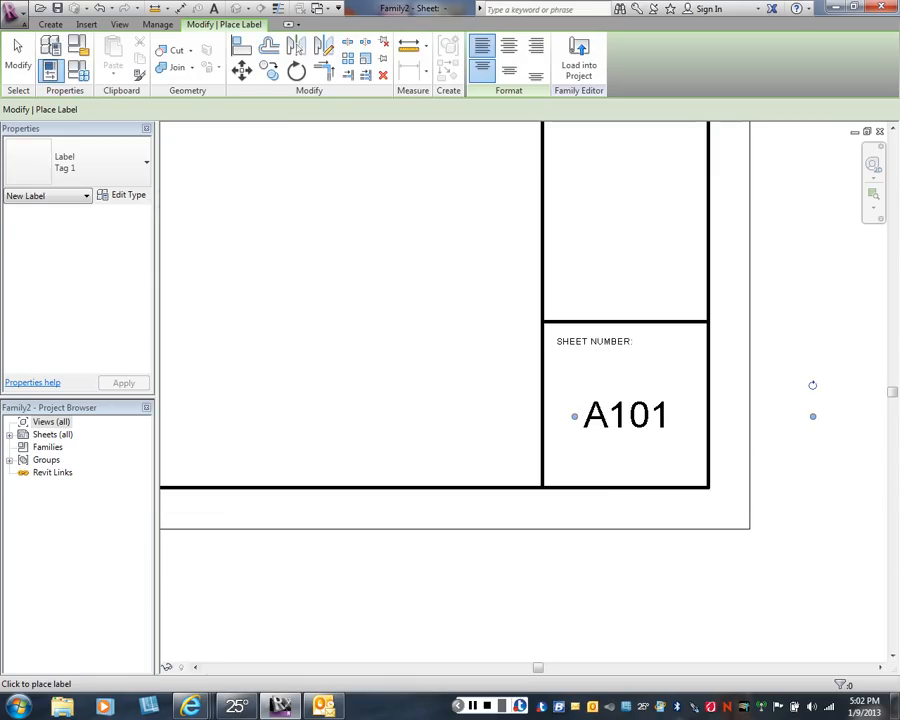
pyautogui.rightClick(472, 390)
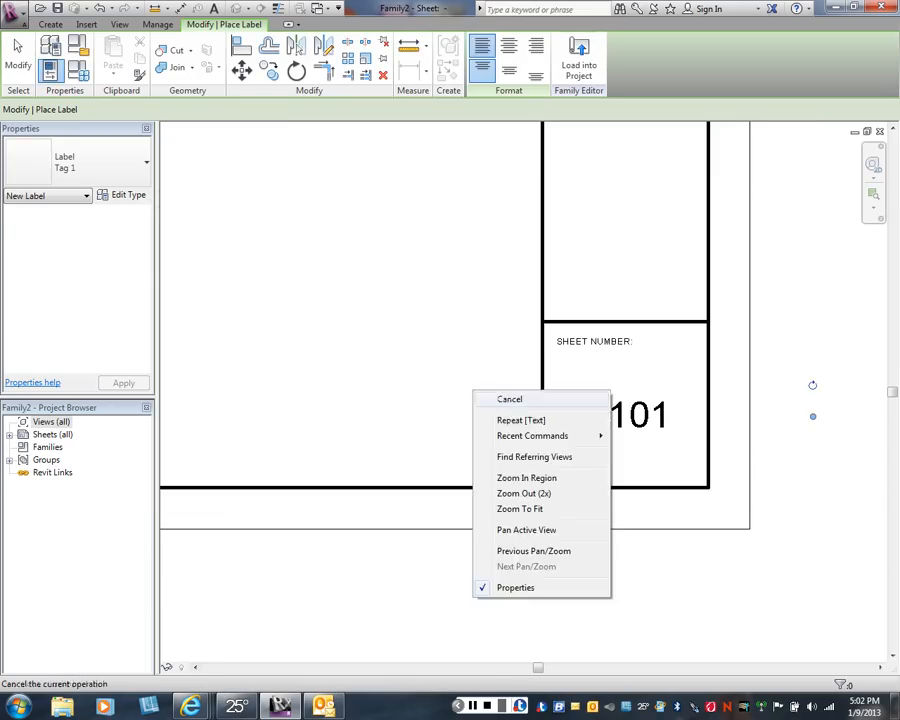
pyautogui.press('Escape')
pyautogui.rightClick(497, 408)
pyautogui.click(533, 416)
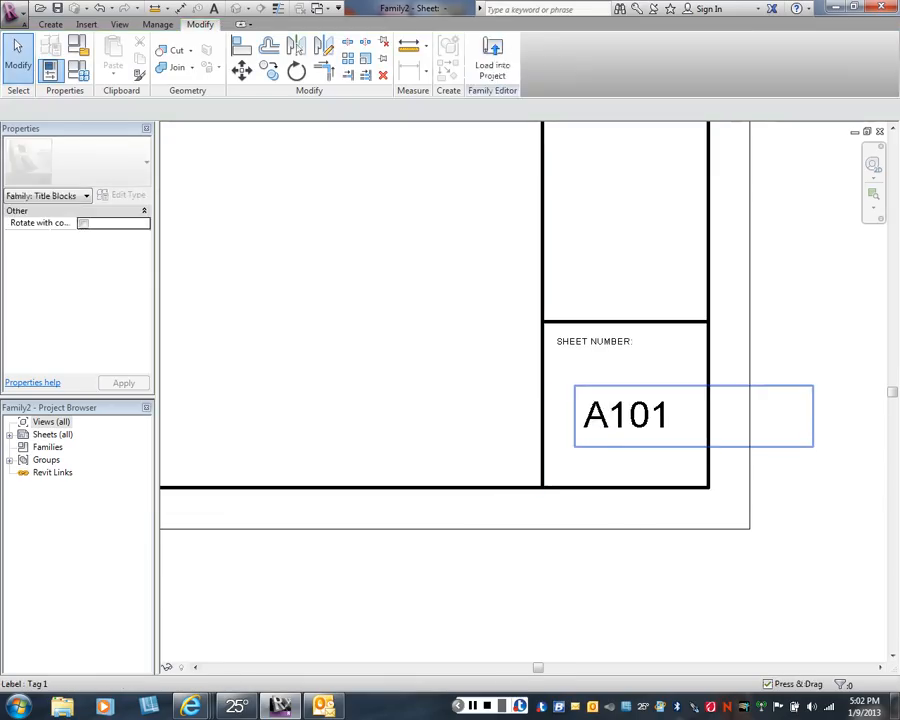
# - Review the type properties of the sheet number label, including its text size
pyautogui.click(630, 425)
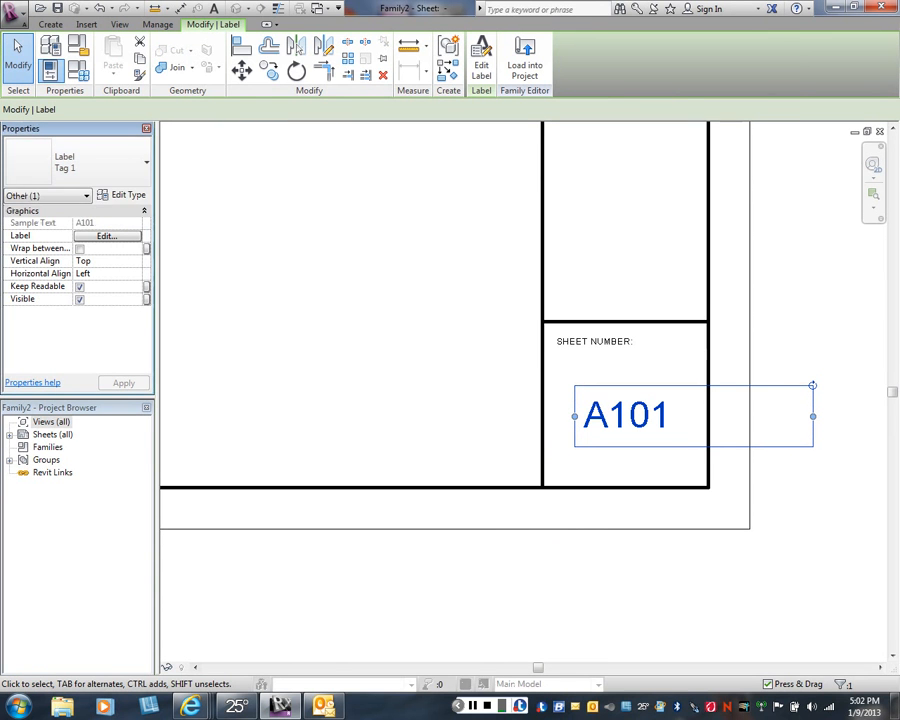
pyautogui.click(122, 195)
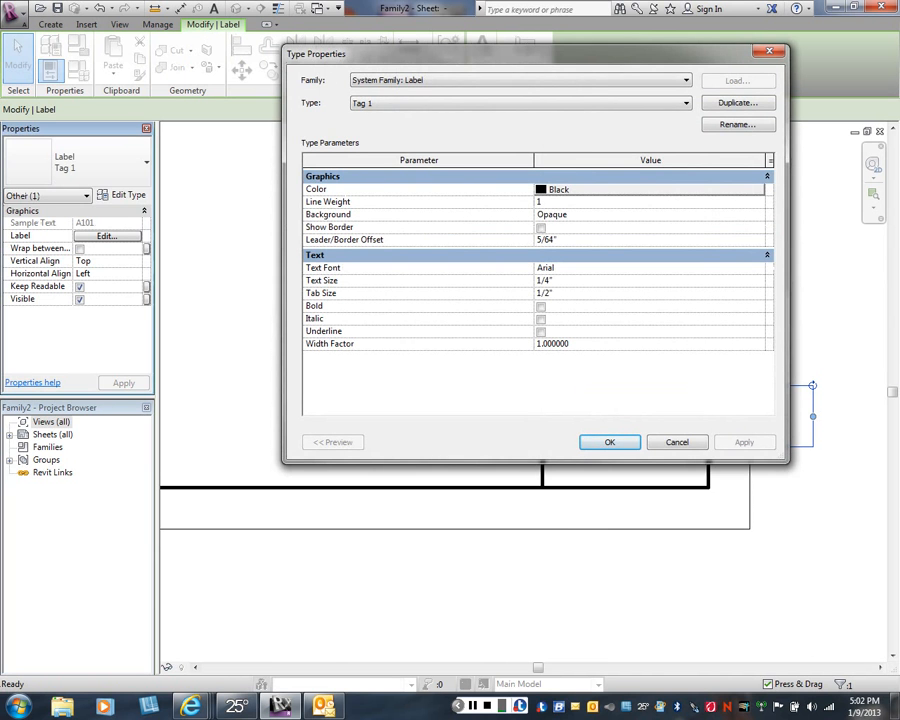
pyautogui.click(610, 442)
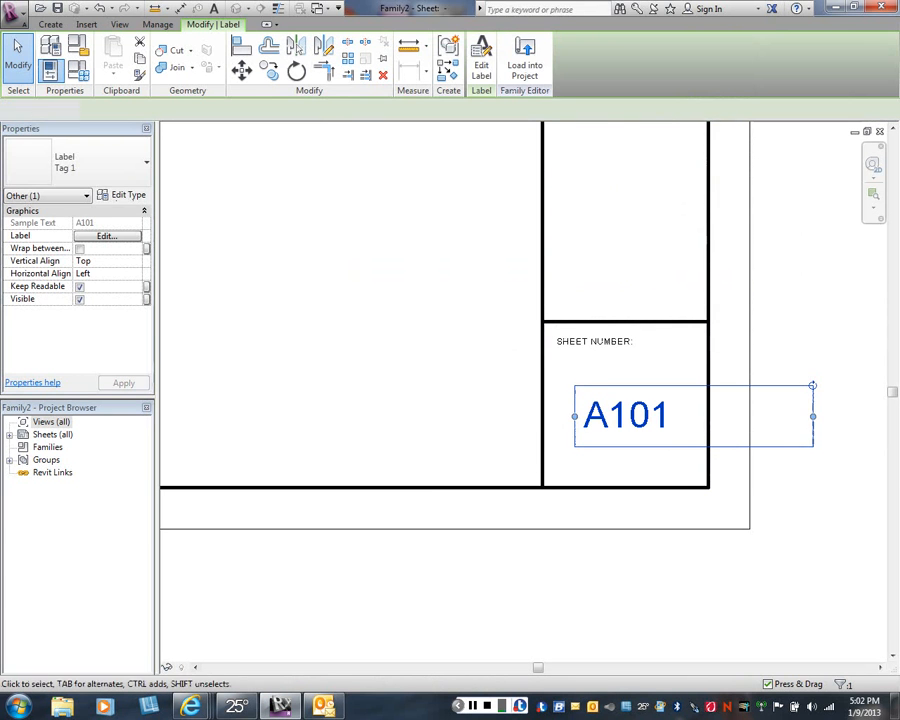
# - Move the sheet number label so it lines up under the SHEET NUMBER: text and narrow its box to fit the cell
pyautogui.press('Escape')
pyautogui.moveTo(591, 384); pyautogui.dragTo(561, 390)
pyautogui.click(590, 392)
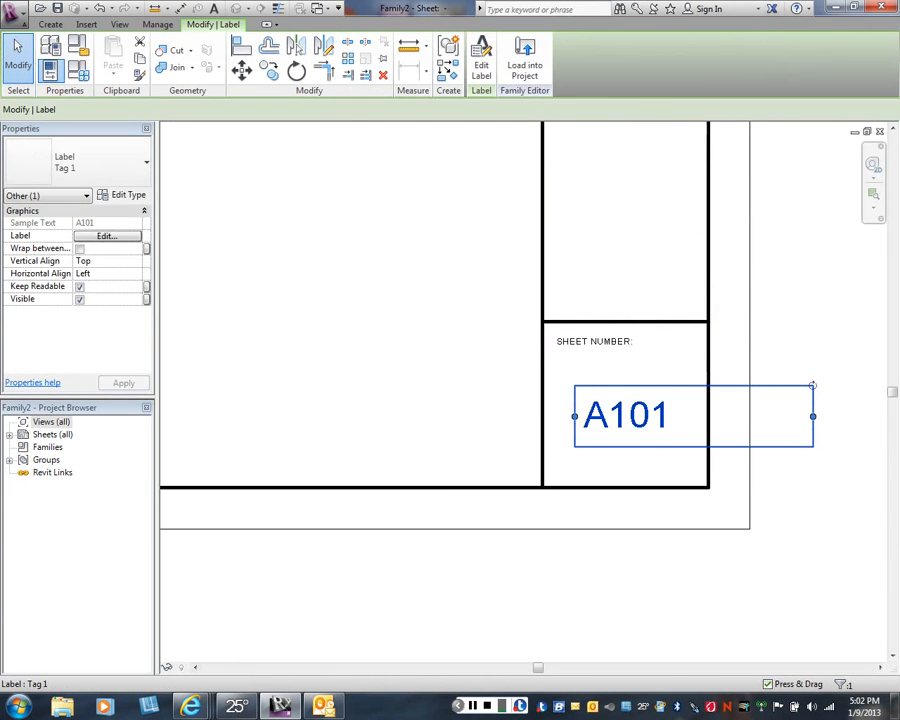
pyautogui.moveTo(615, 412); pyautogui.dragTo(588, 398)
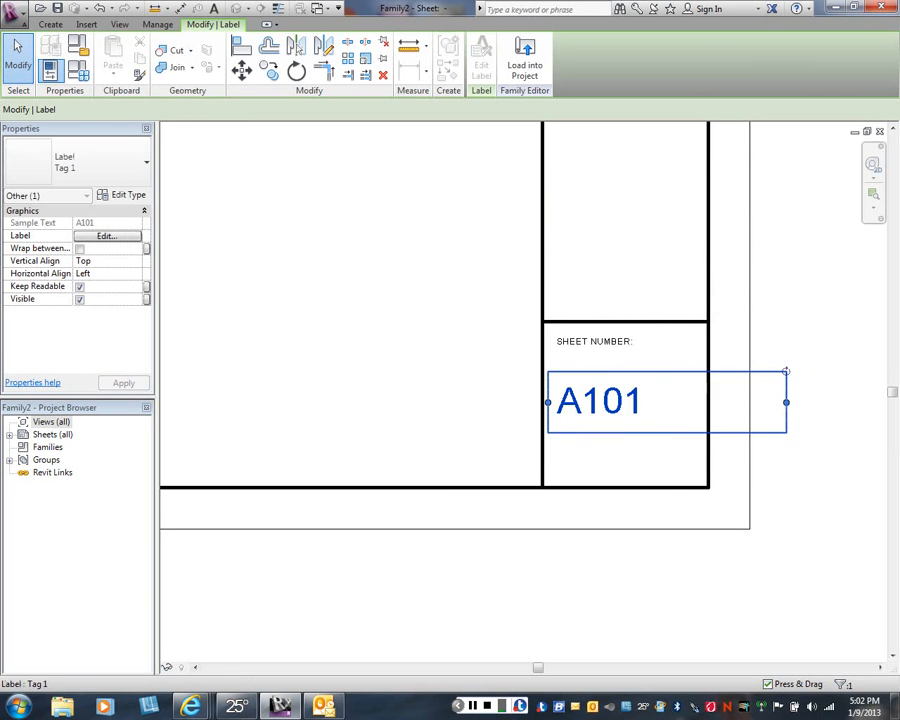
pyautogui.moveTo(762, 402); pyautogui.dragTo(697, 402)
pyautogui.click(640, 570)
# - Draw a vertical line in the Thin Lines subcategory, about 4 1/2" long, near the left side of the cell above the sheet number
pyautogui.scroll(-4, 470, 450)
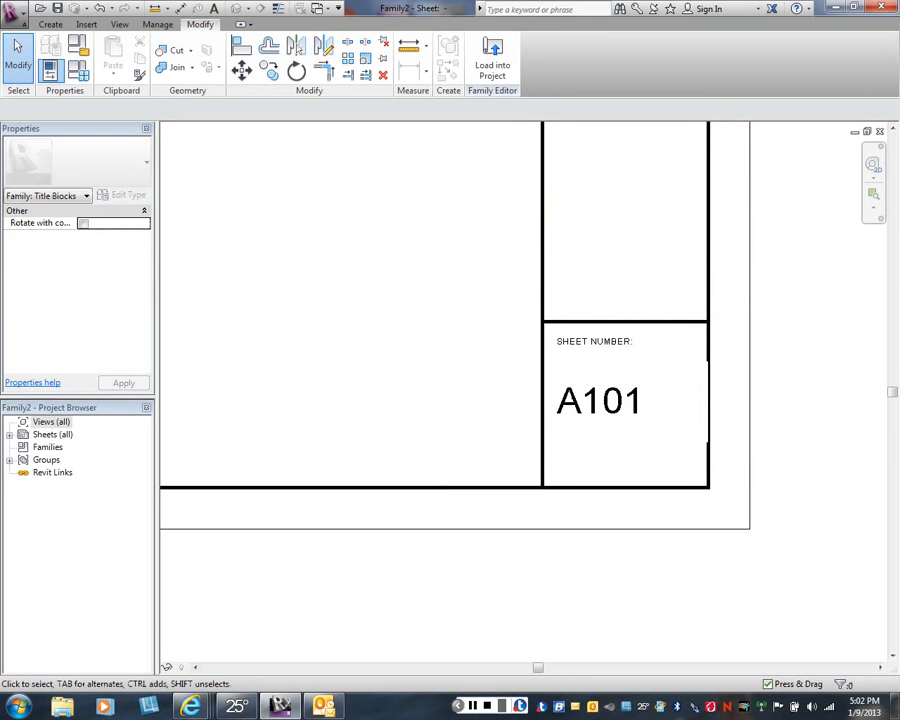
pyautogui.moveTo(502, 328); pyautogui.dragTo(500, 391, button='middle')
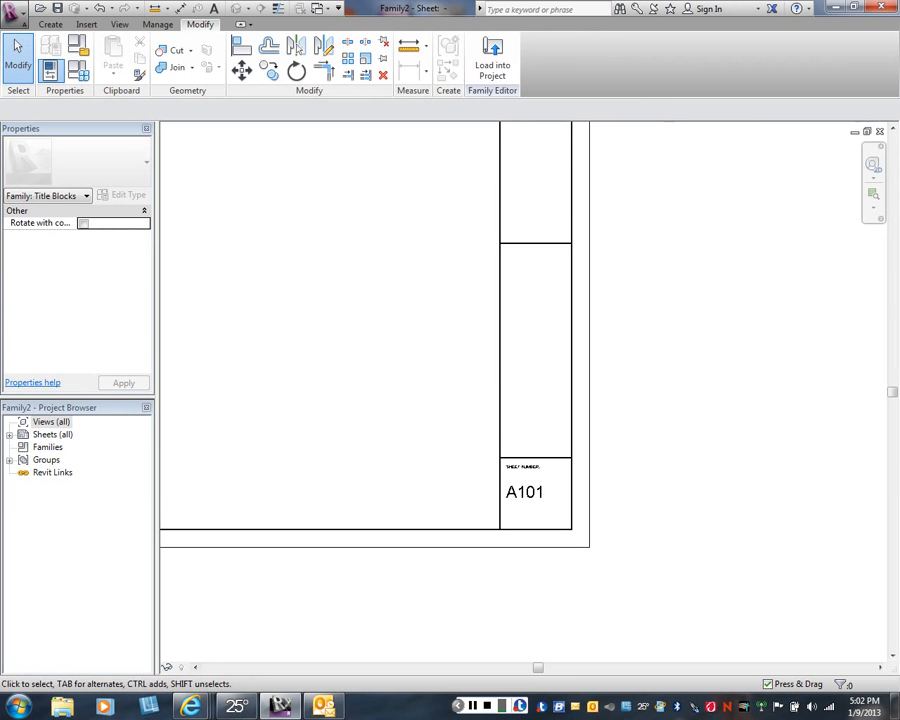
pyautogui.click(50, 24)
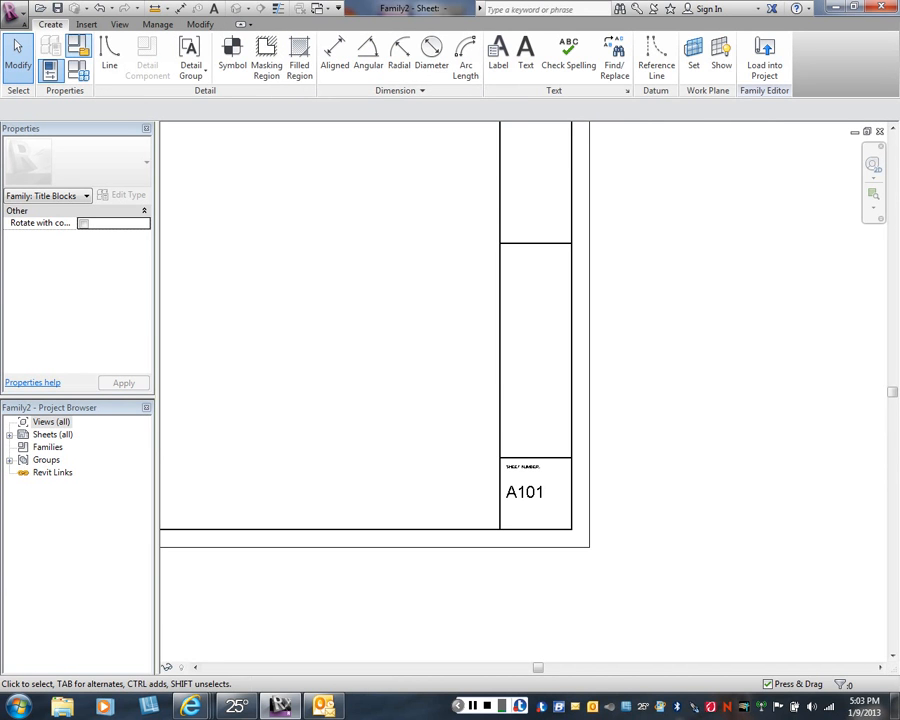
pyautogui.click(109, 55)
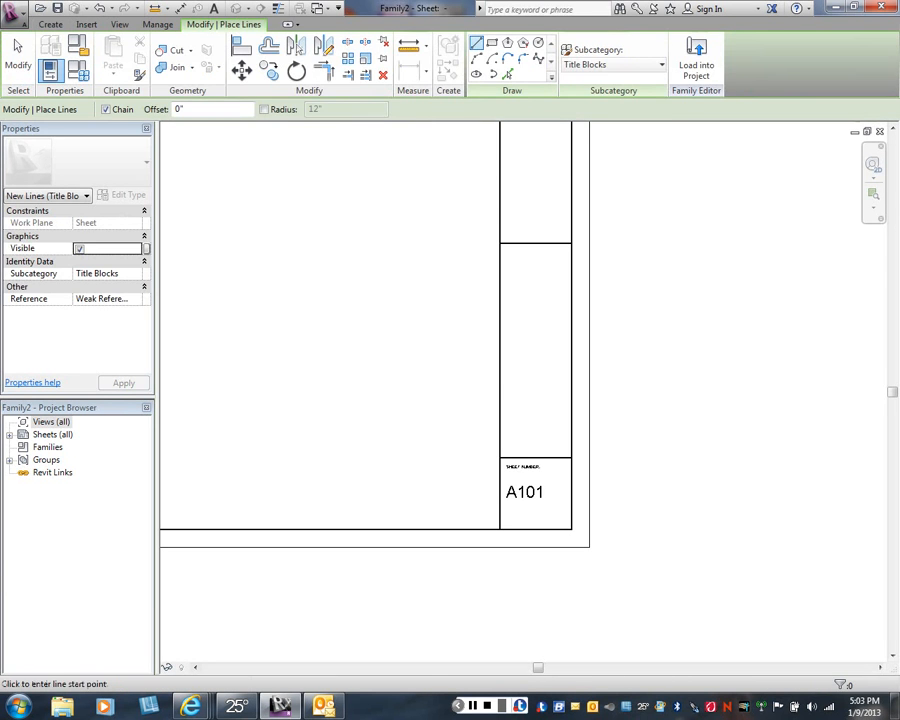
pyautogui.click(612, 64)
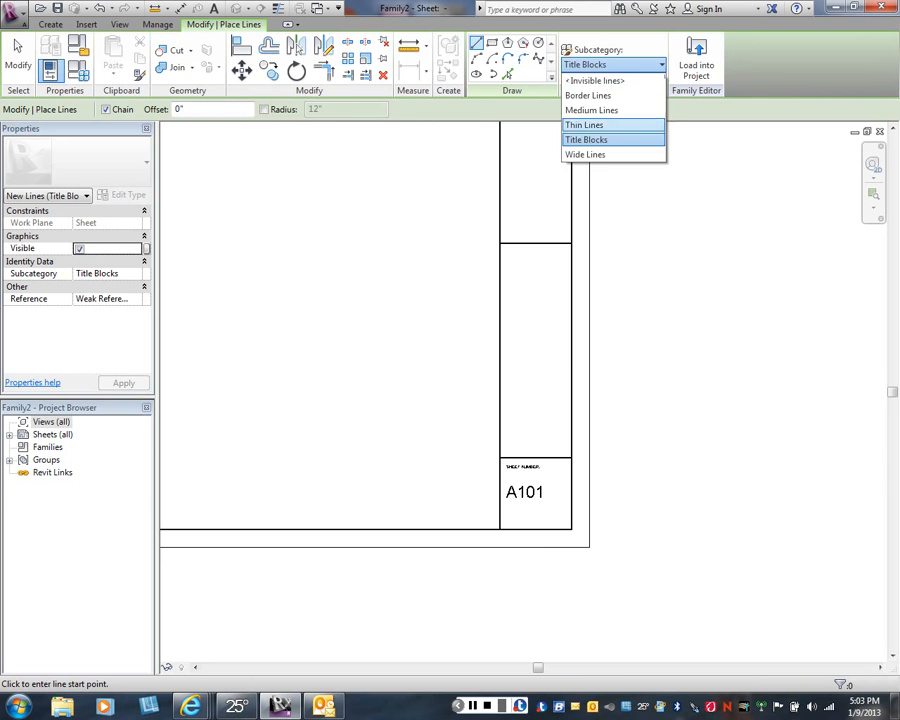
pyautogui.click(585, 125)
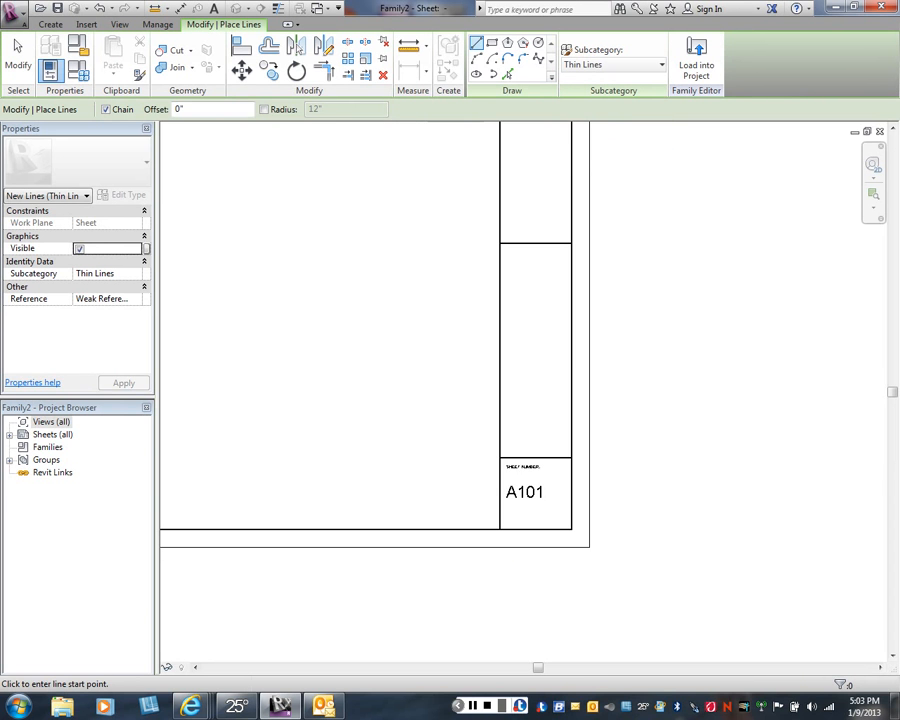
pyautogui.click(519, 458)
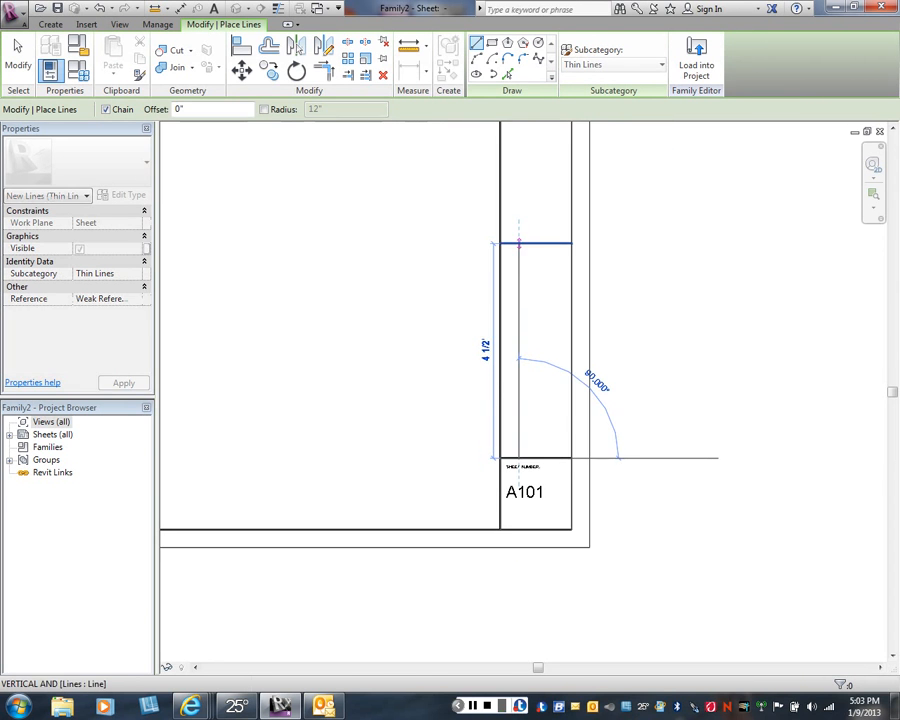
pyautogui.click(519, 243)
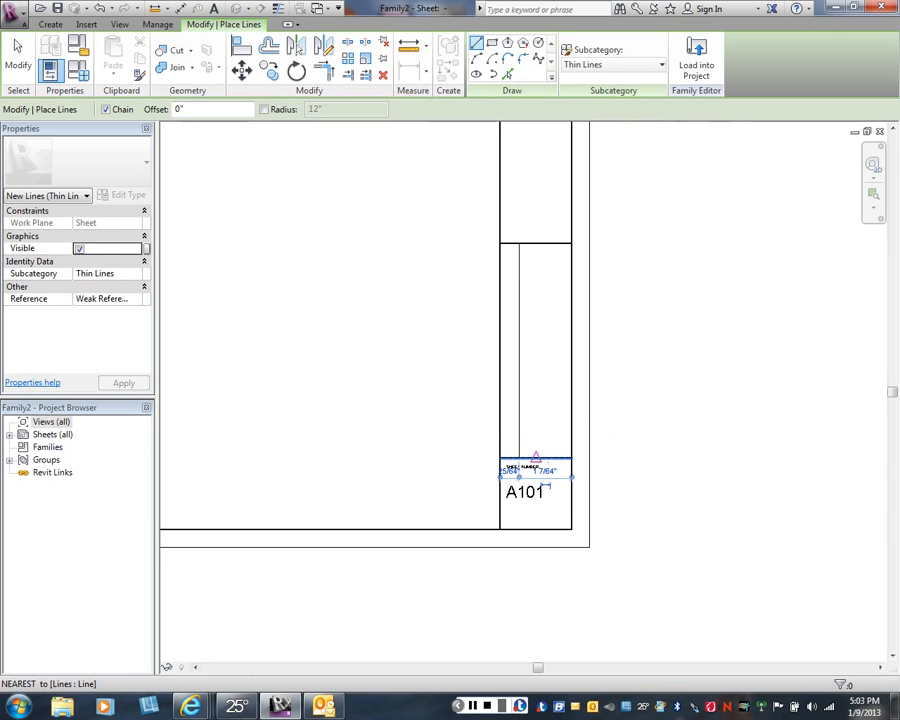
# - Draw two more vertical thin lines across the full height of the same cell, dividing it into four columns, and finish the Line command
pyautogui.click(536, 460)
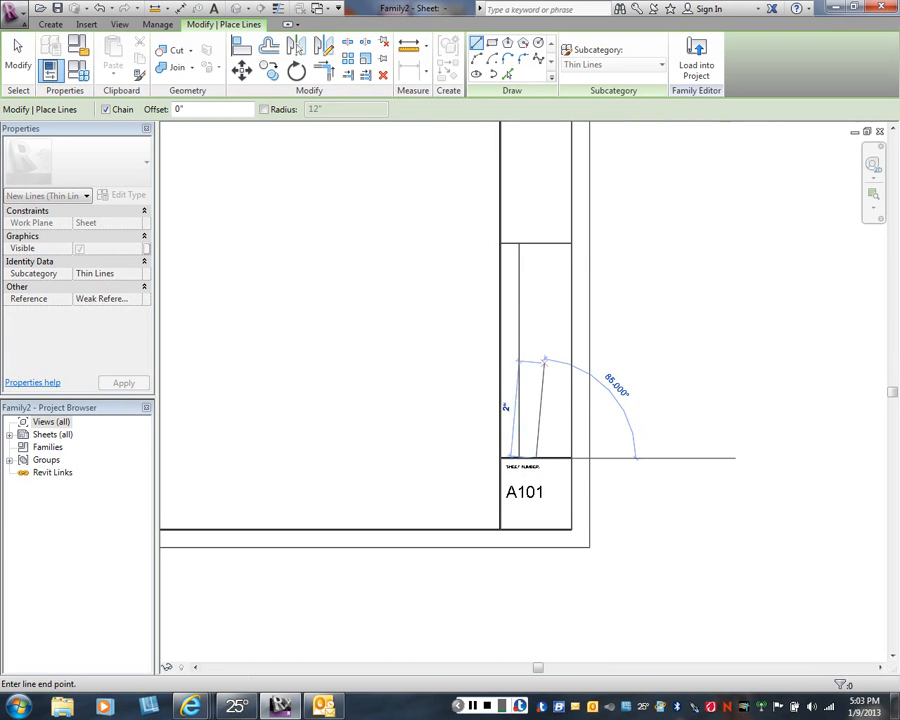
pyautogui.click(536, 243)
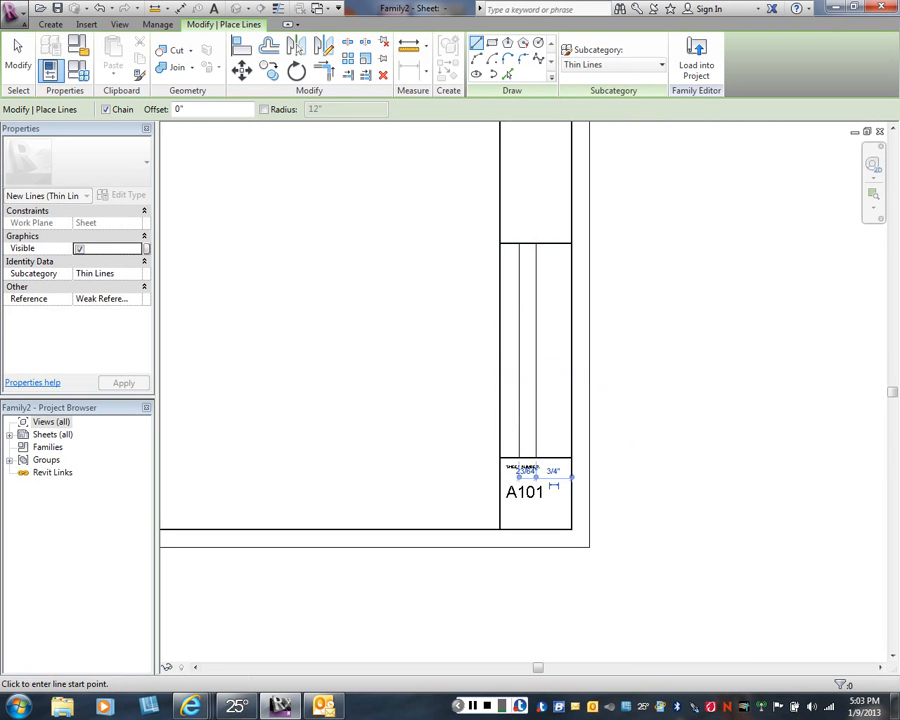
pyautogui.click(555, 458)
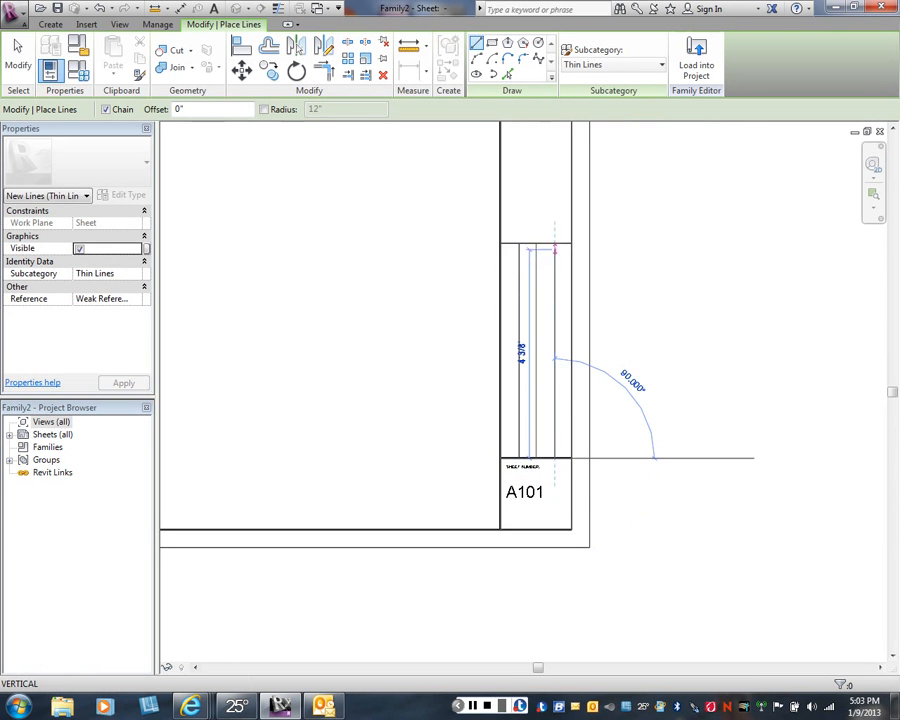
pyautogui.click(555, 243)
pyautogui.rightClick(628, 271)
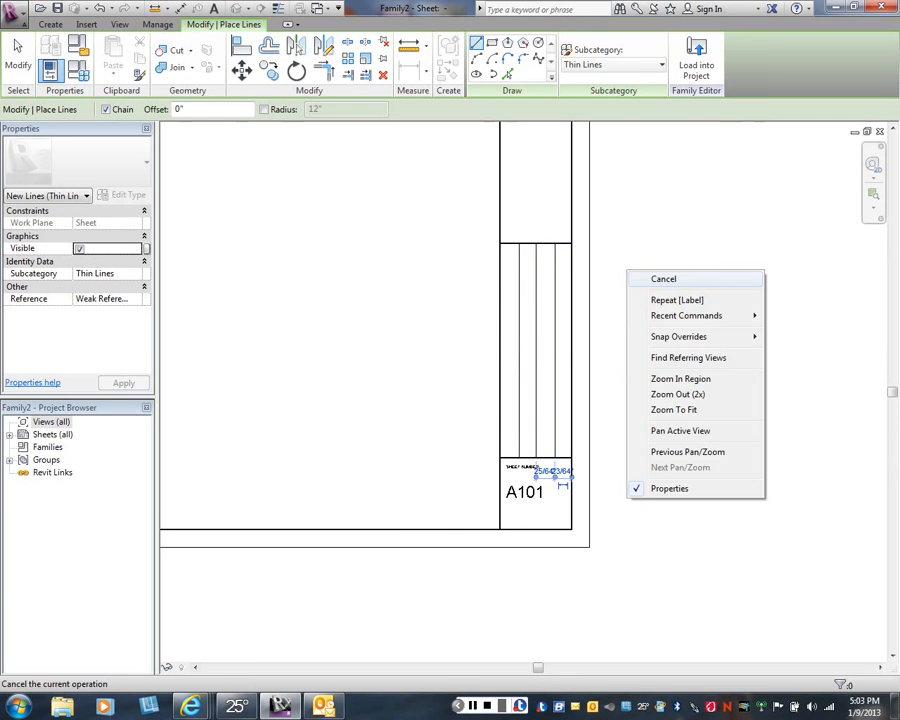
pyautogui.press('Escape')
pyautogui.rightClick(416, 356)
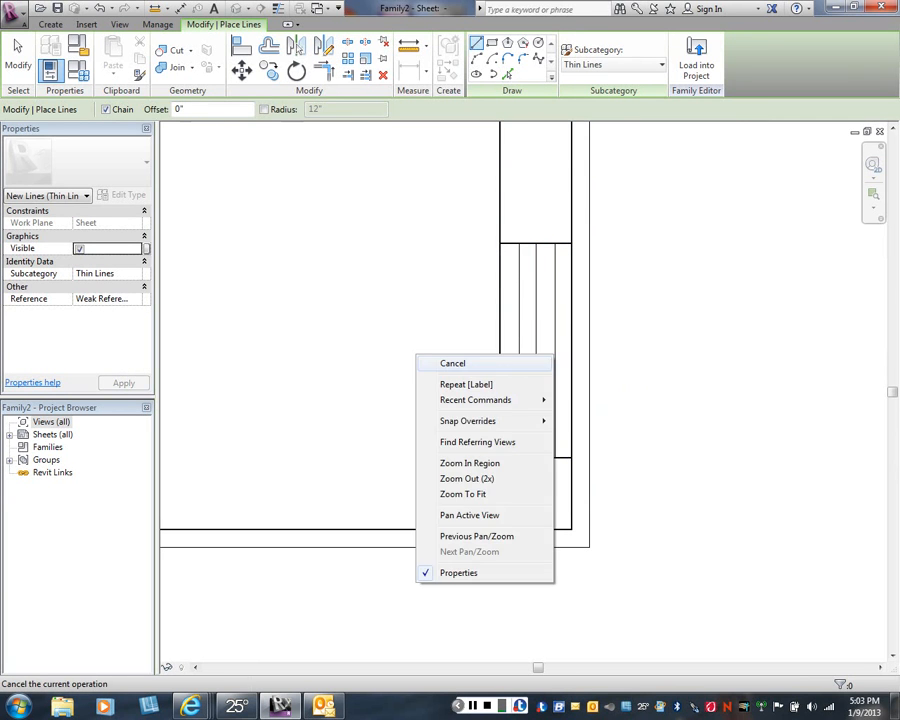
pyautogui.click(452, 363)
# - Place an aligned dimension string across the cell from one heavy edge through the three thin lines to the other edge
pyautogui.click(180, 9)
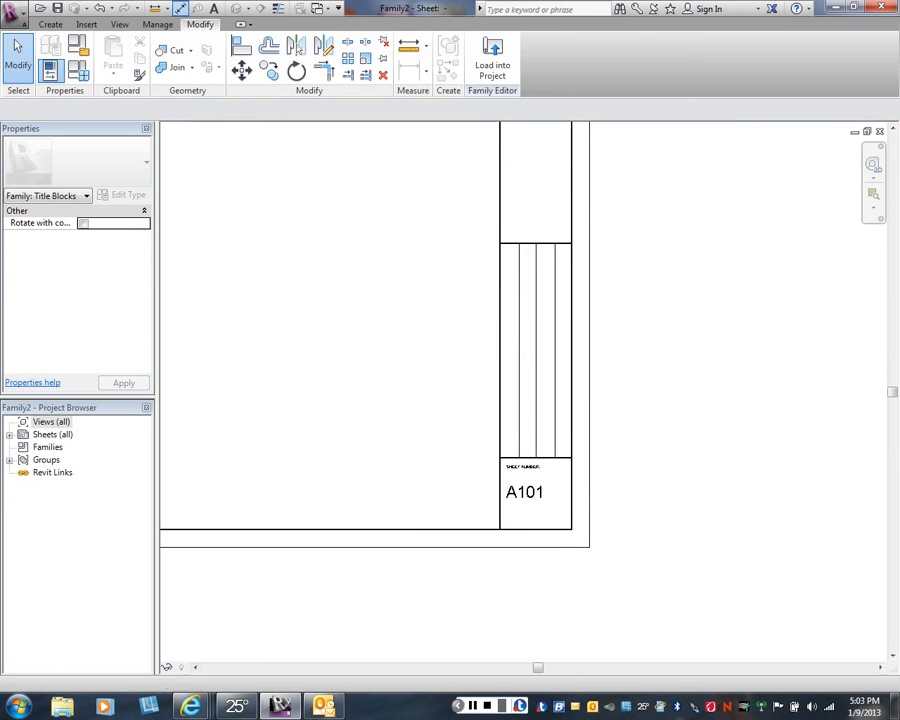
pyautogui.click(500, 375)
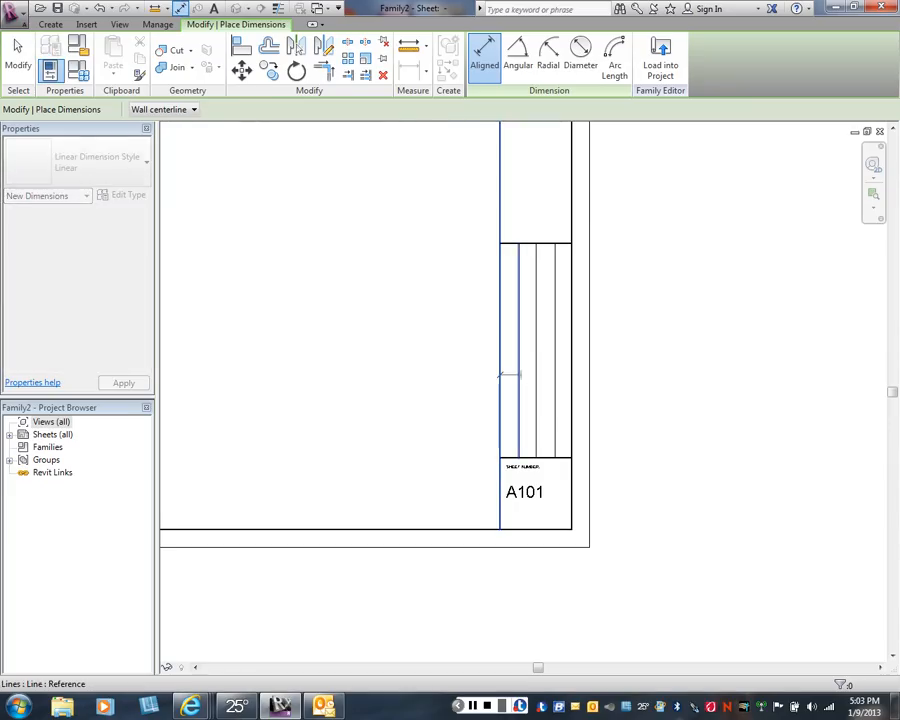
pyautogui.click(519, 377)
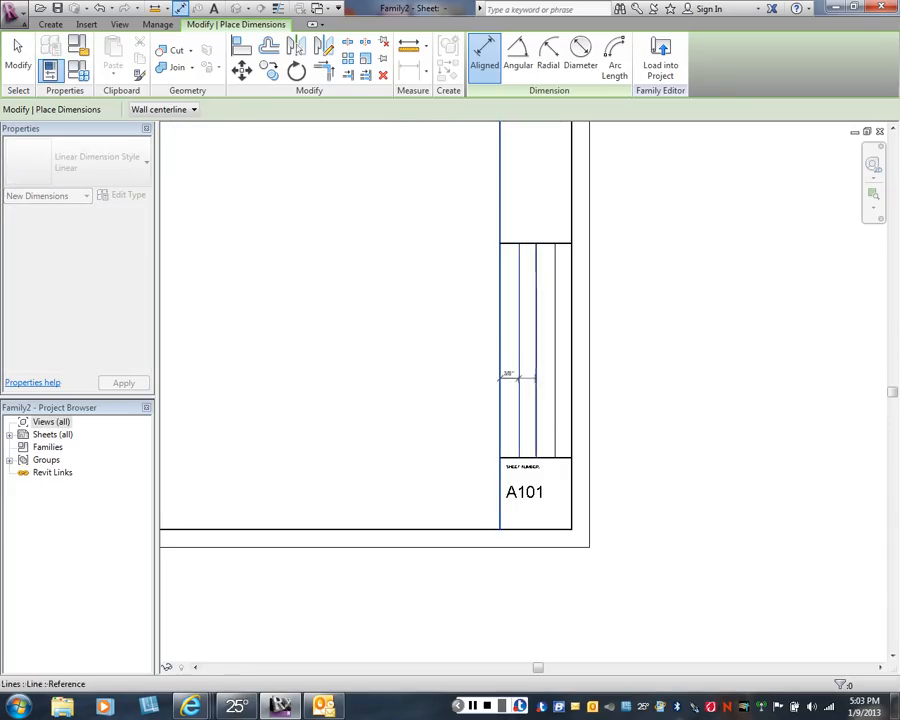
pyautogui.click(536, 379)
pyautogui.click(554, 379)
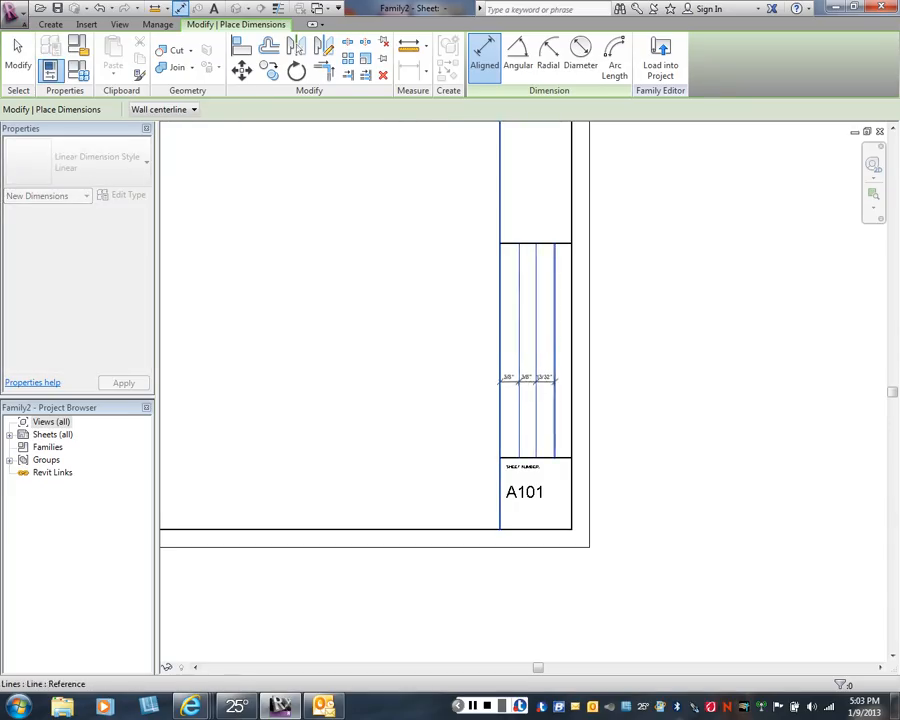
pyautogui.click(571, 378)
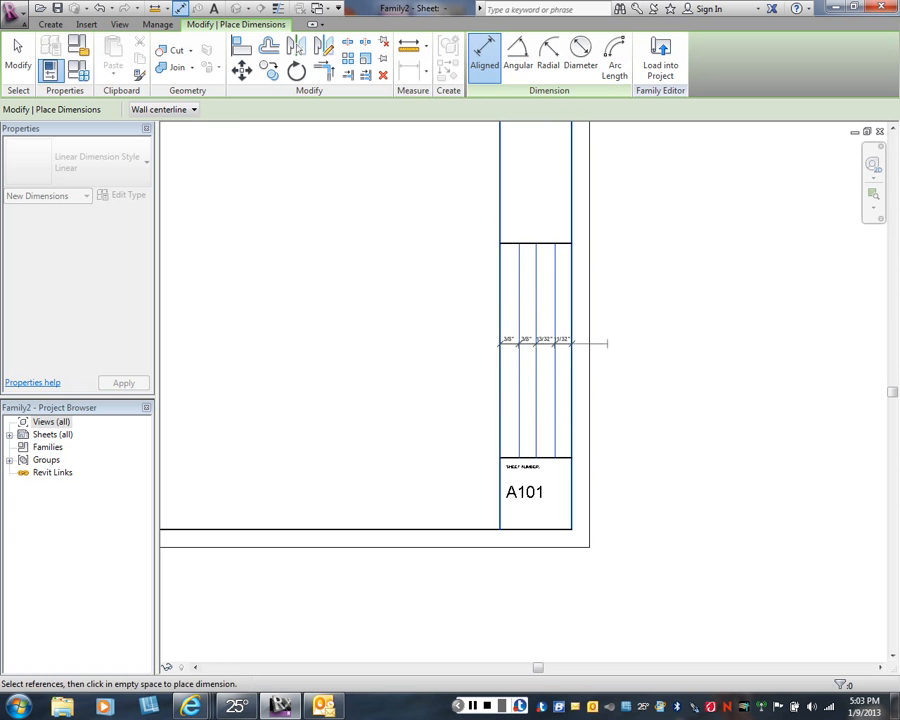
pyautogui.click(599, 340)
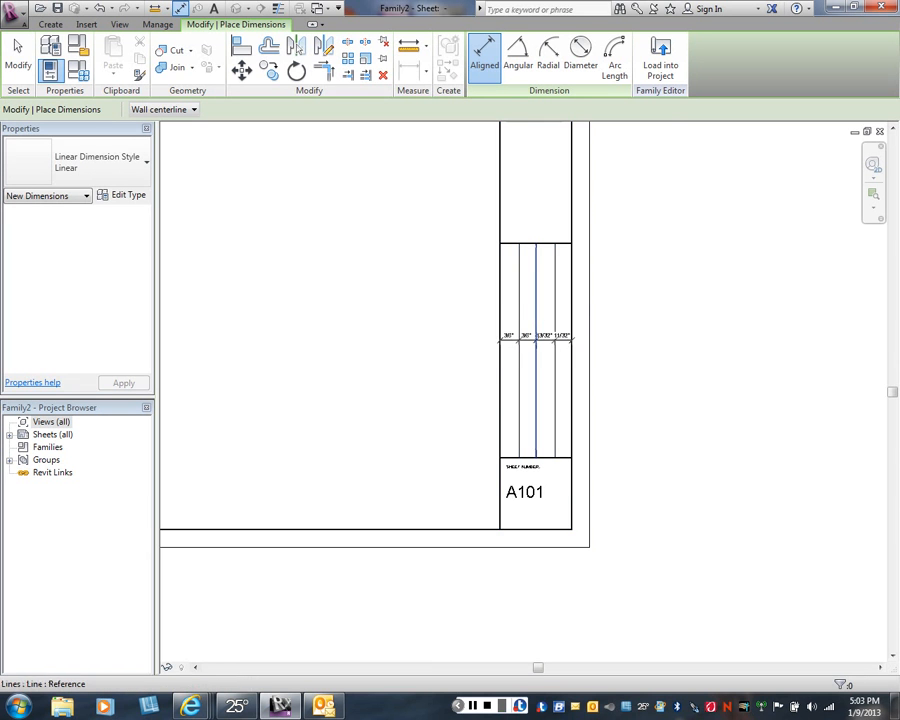
pyautogui.scroll(4, 538, 357)
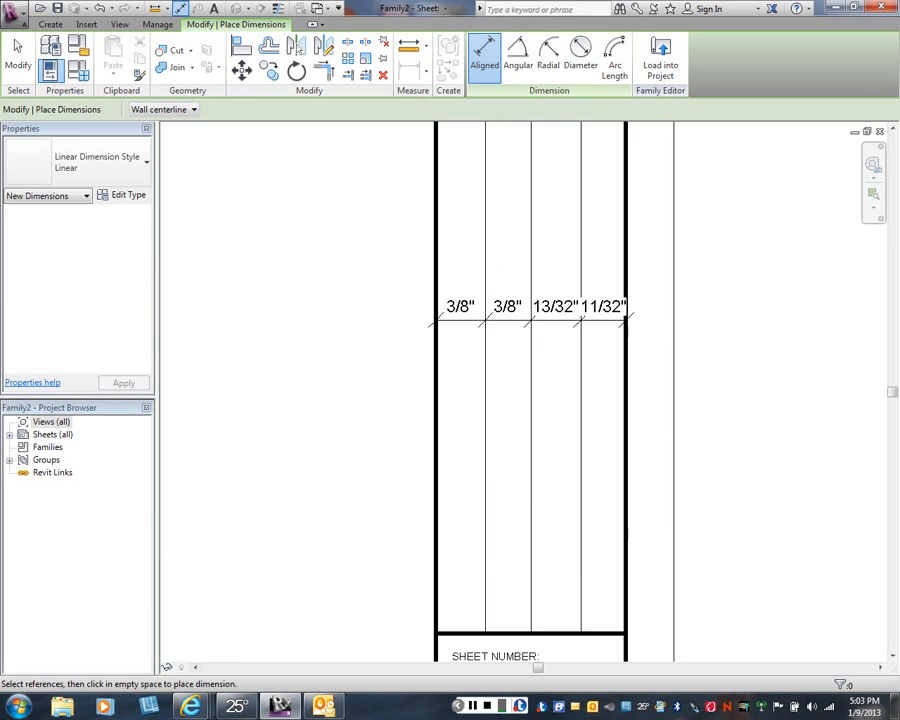
pyautogui.rightClick(543, 327)
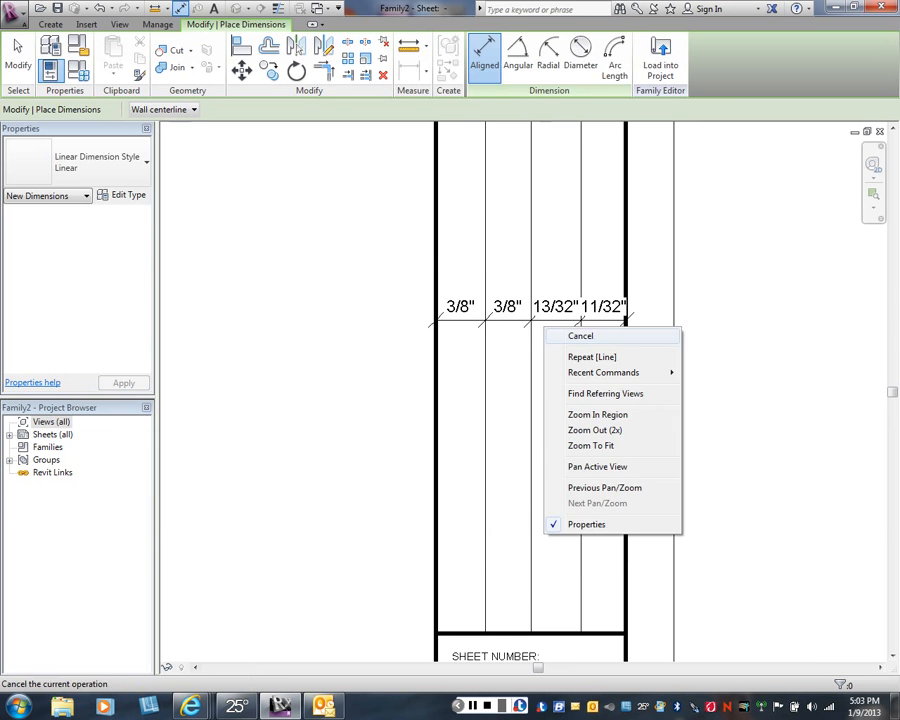
pyautogui.click(580, 336)
# - Turn on equality for the dimension string to space the thin lines evenly, and delete the dimension string
pyautogui.click(542, 321)
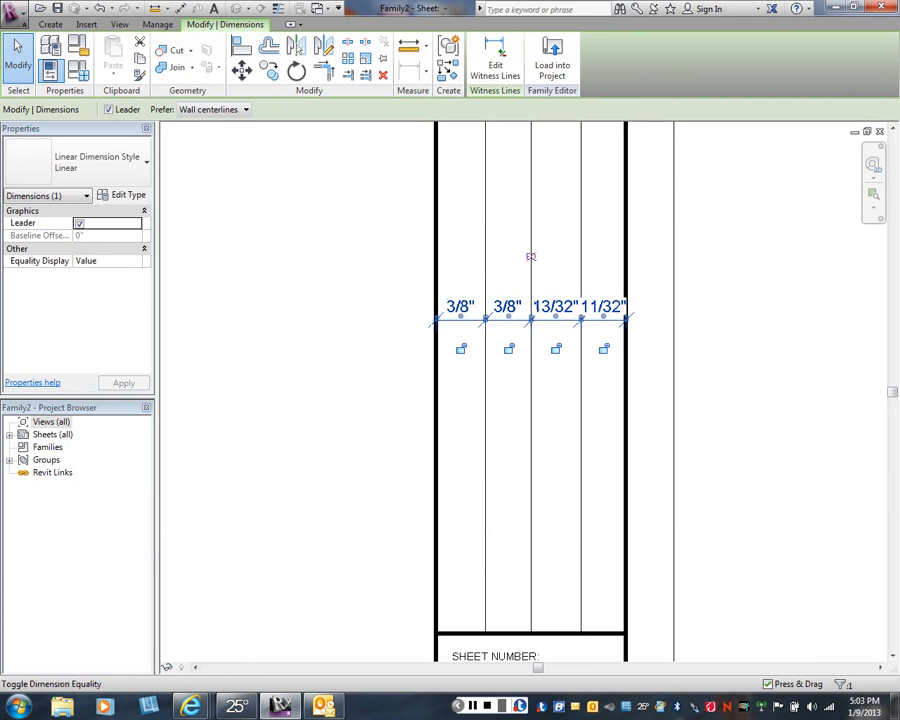
pyautogui.click(530, 257)
pyautogui.press('Escape')
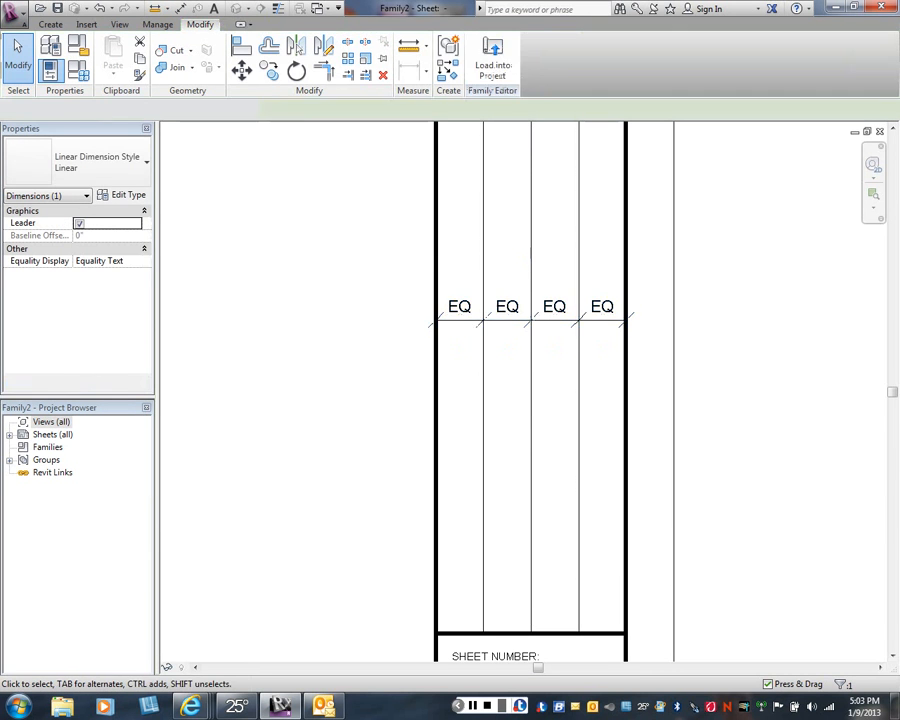
pyautogui.click(530, 320)
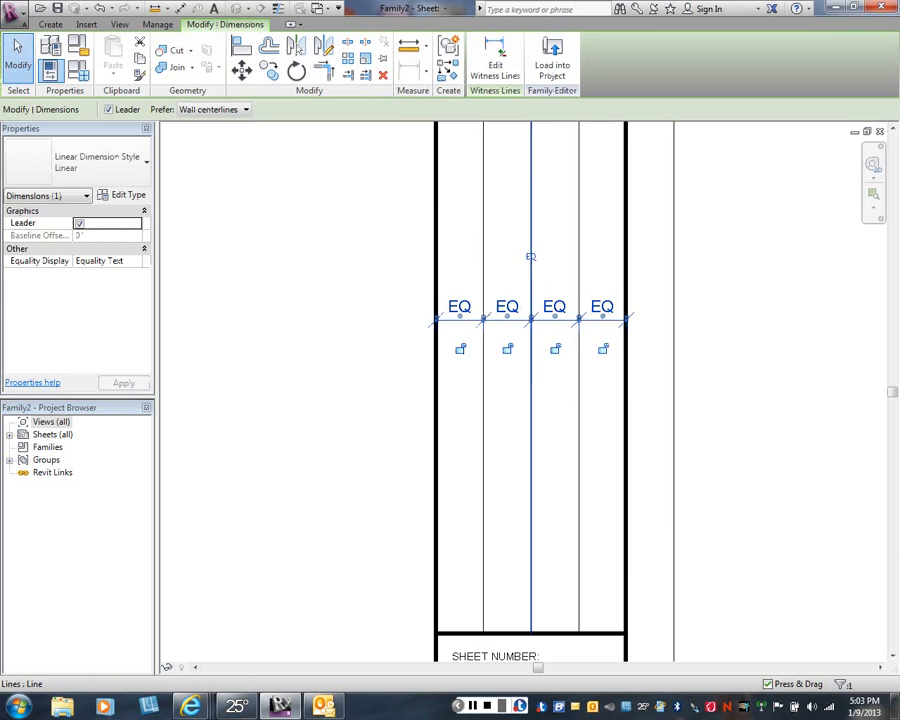
pyautogui.press('Delete')
# - Copy the SHEET NUMBER: text straight up into the lower end of the divided cell
pyautogui.scroll(-2, 379, 367)
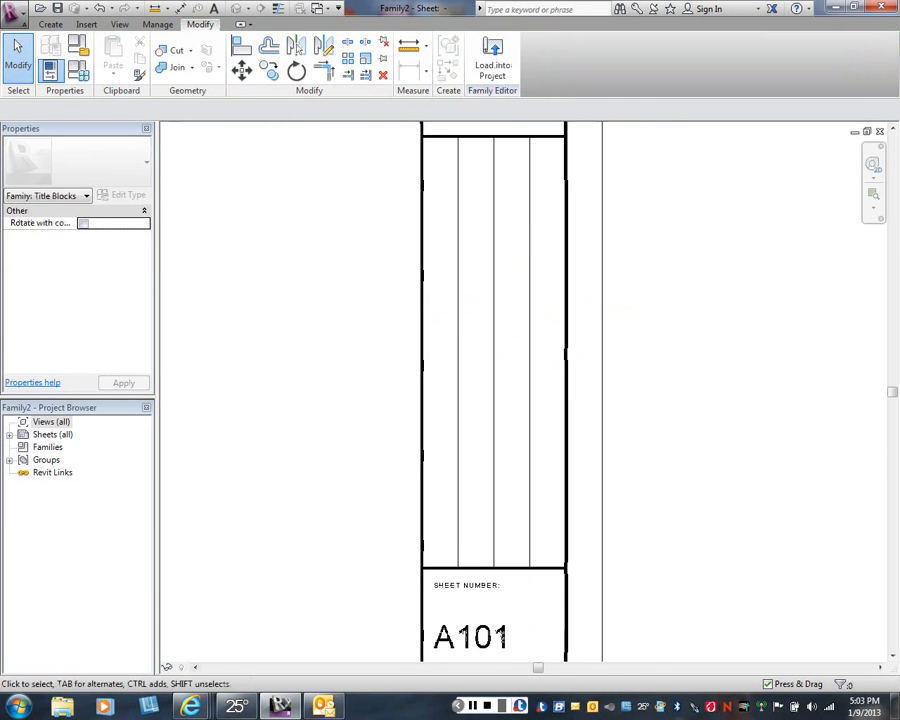
pyautogui.moveTo(379, 367)
pyautogui.mouseDown(button='middle')
pyautogui.moveTo(377, 384)
pyautogui.moveTo(380, 333)
pyautogui.mouseUp(button='middle')
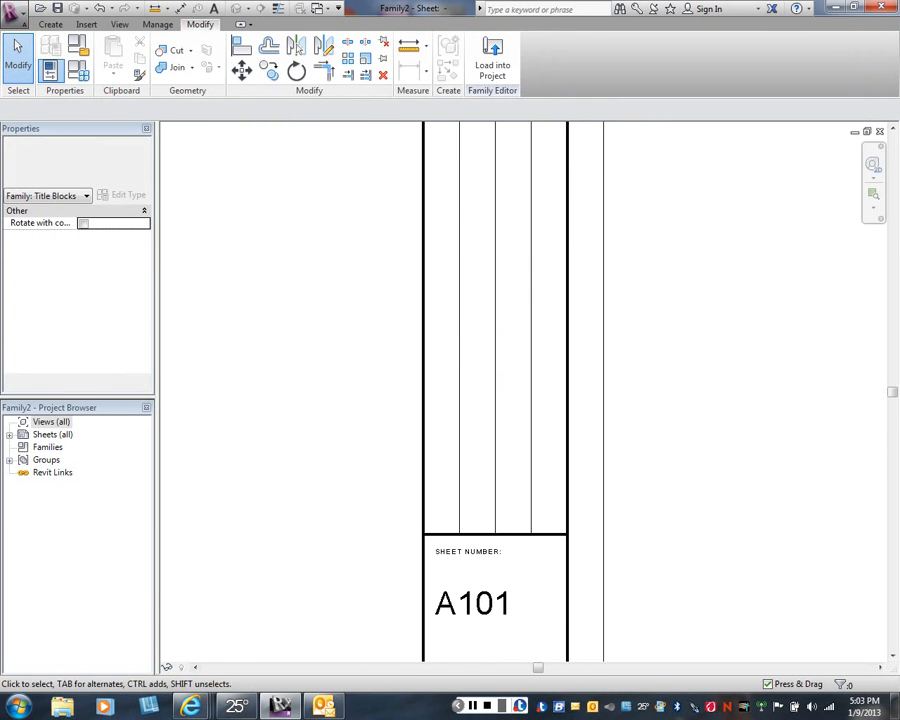
pyautogui.click(469, 552)
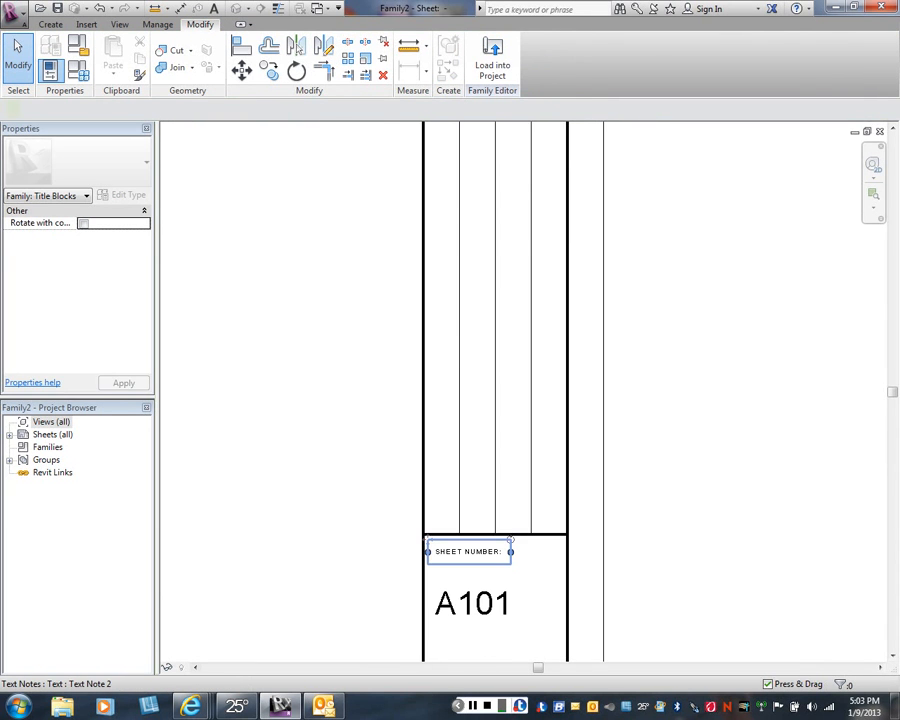
pyautogui.press('m')
pyautogui.press('v')
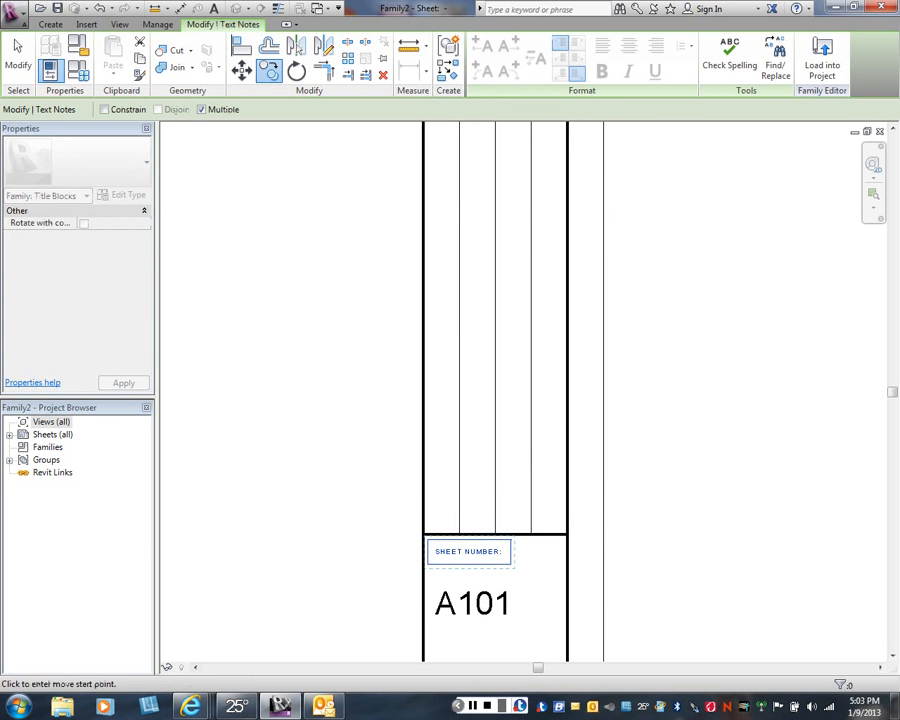
pyautogui.click(474, 553)
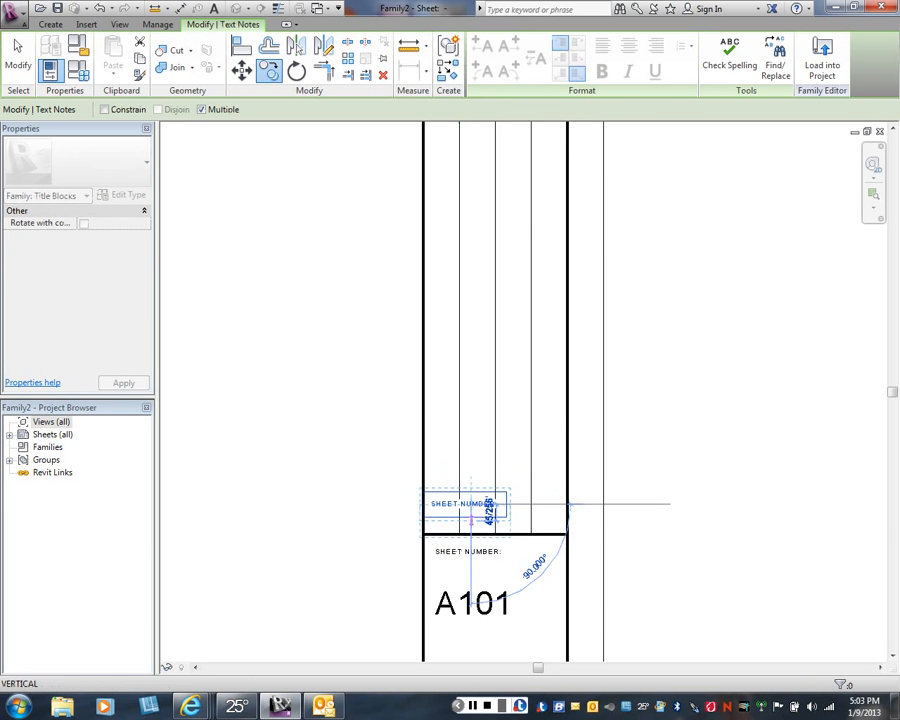
pyautogui.press('Escape')
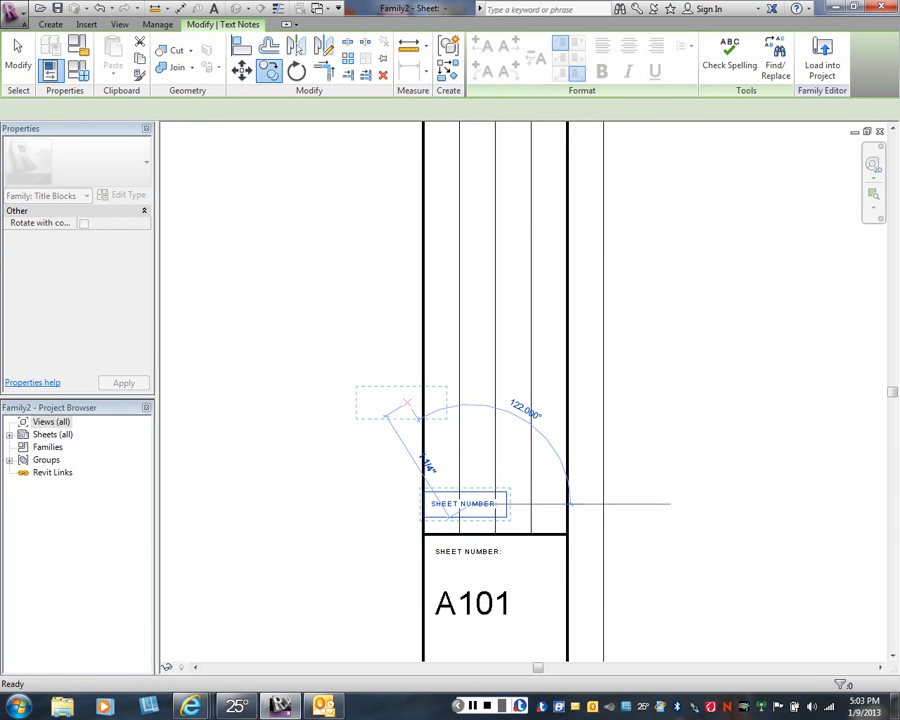
# - Rotate the copied SHEET NUMBER: text counterclockwise so it reads vertically along the thin lines
pyautogui.press('r')
pyautogui.press('o')
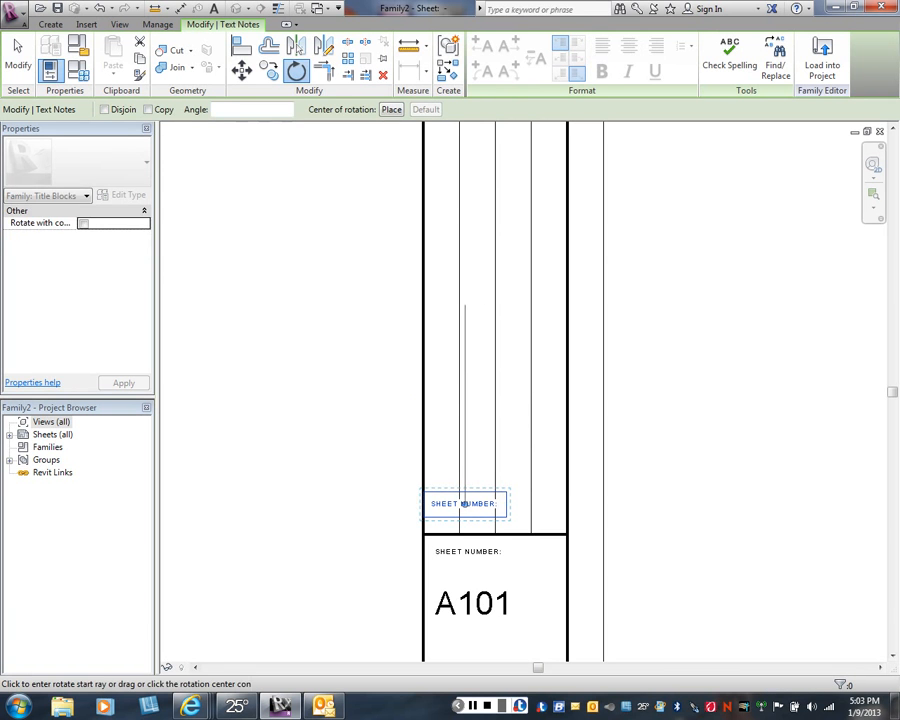
pyautogui.click(465, 412)
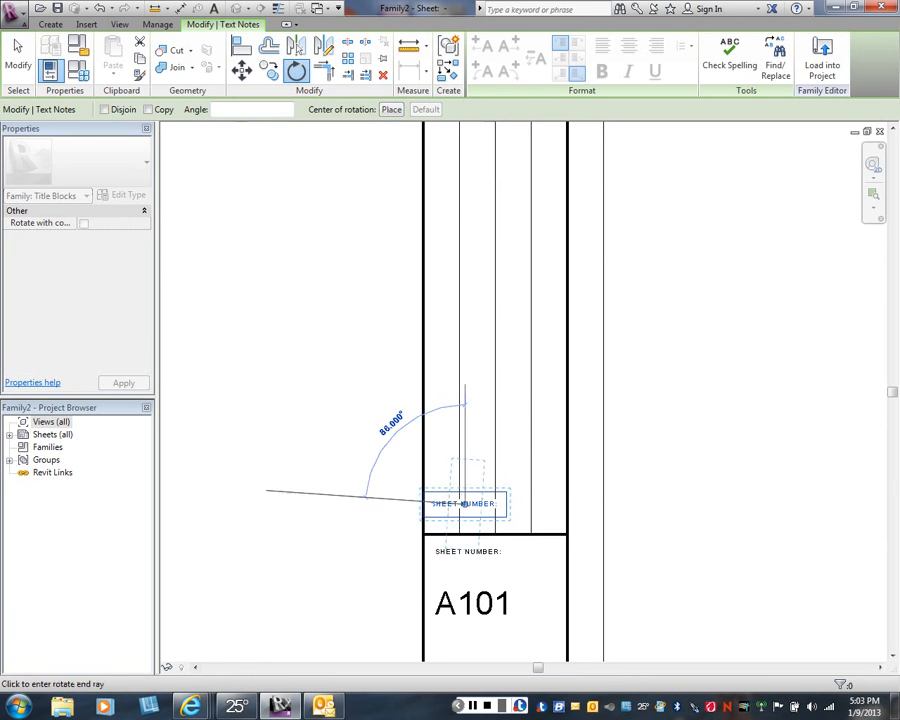
pyautogui.click(266, 491)
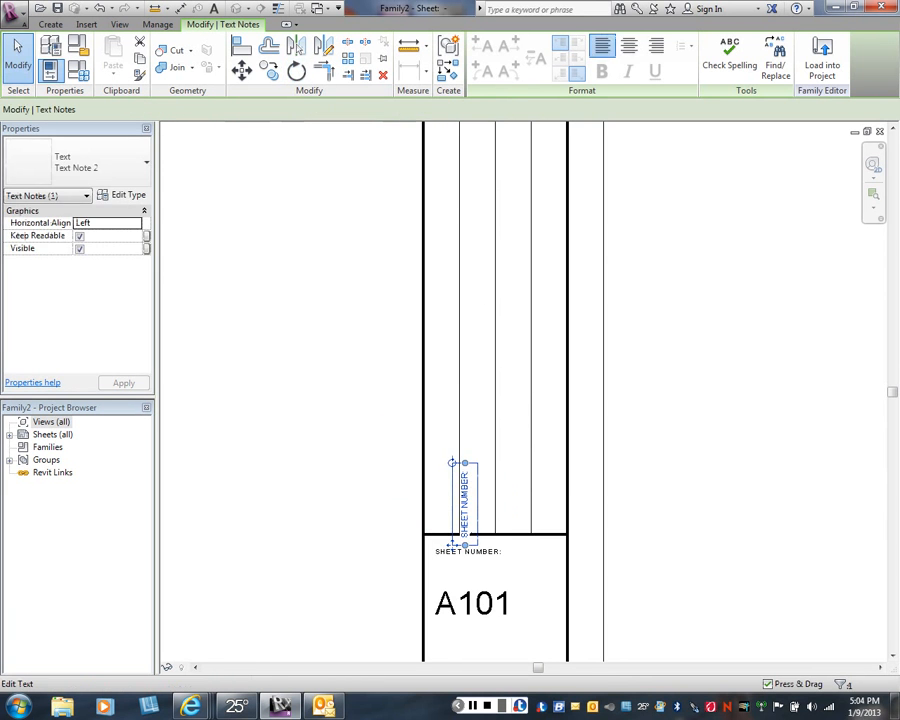
# - Move the rotated SHEET NUMBER: text into the lower end of the first column and insert DRAWN BY: ahead of its wording
pyautogui.moveTo(452, 546); pyautogui.dragTo(421, 527)
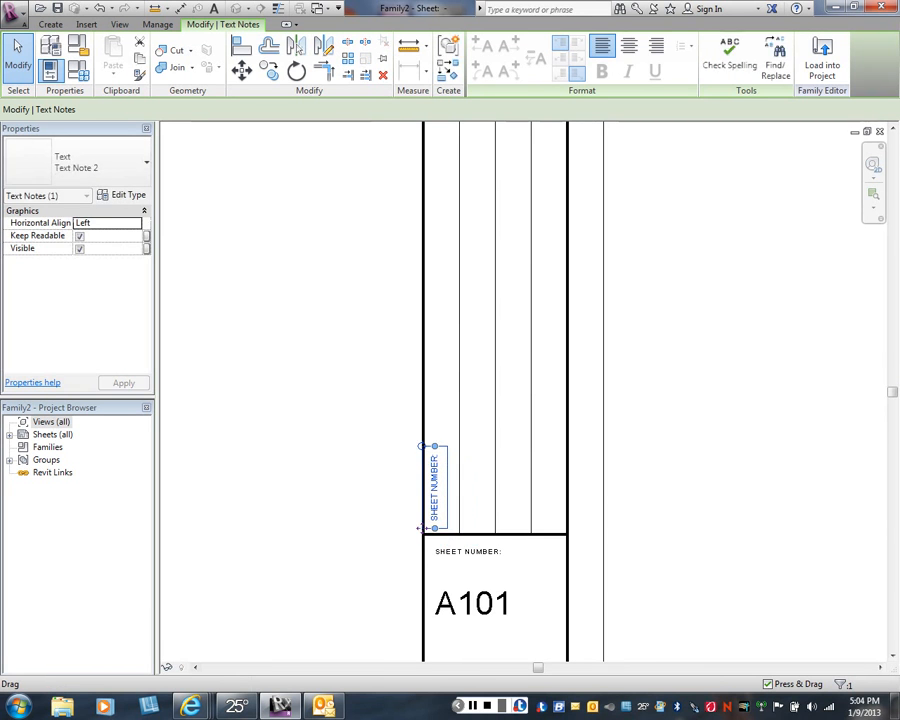
pyautogui.press('Escape')
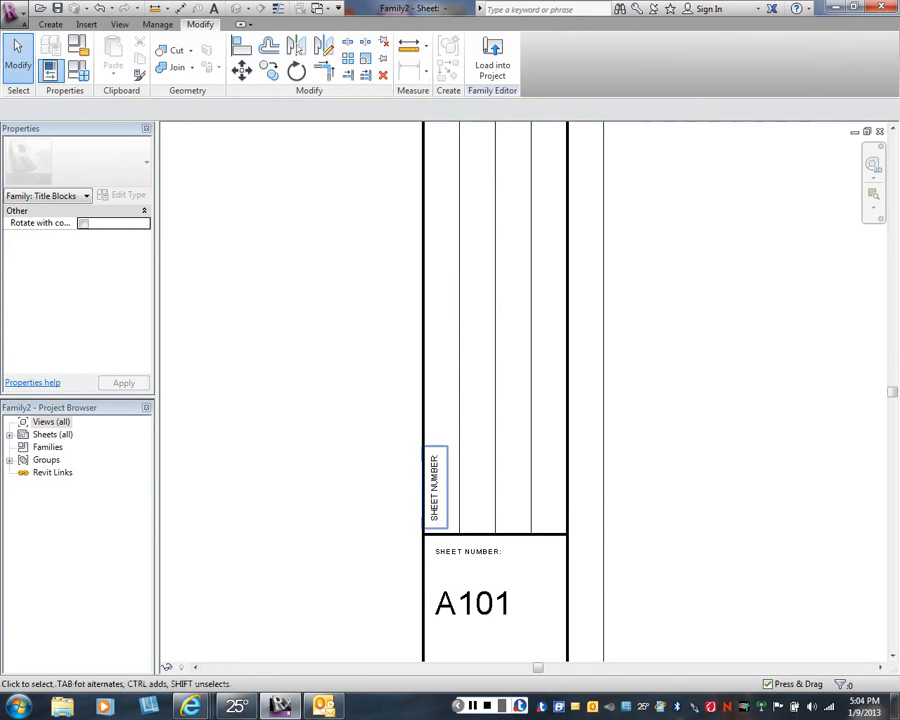
pyautogui.click(424, 526)
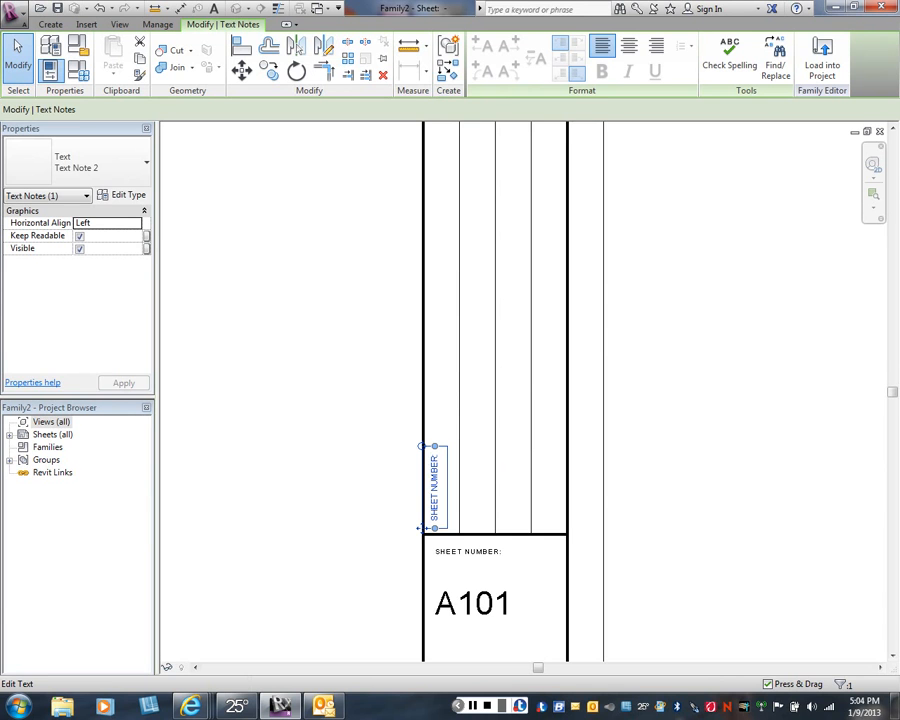
pyautogui.click(421, 527)
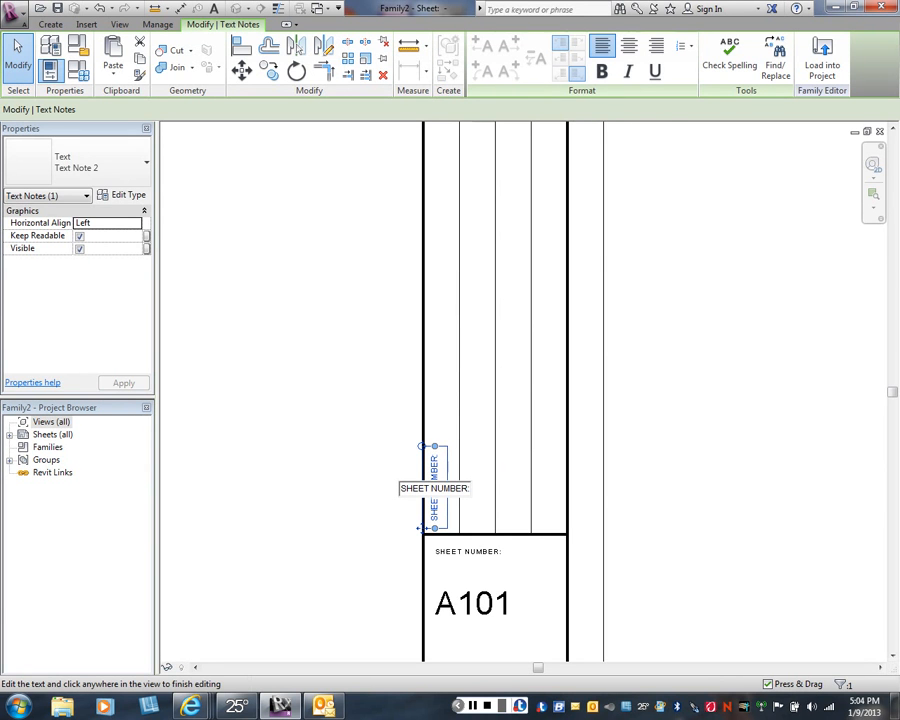
pyautogui.write('DRAWN BY')
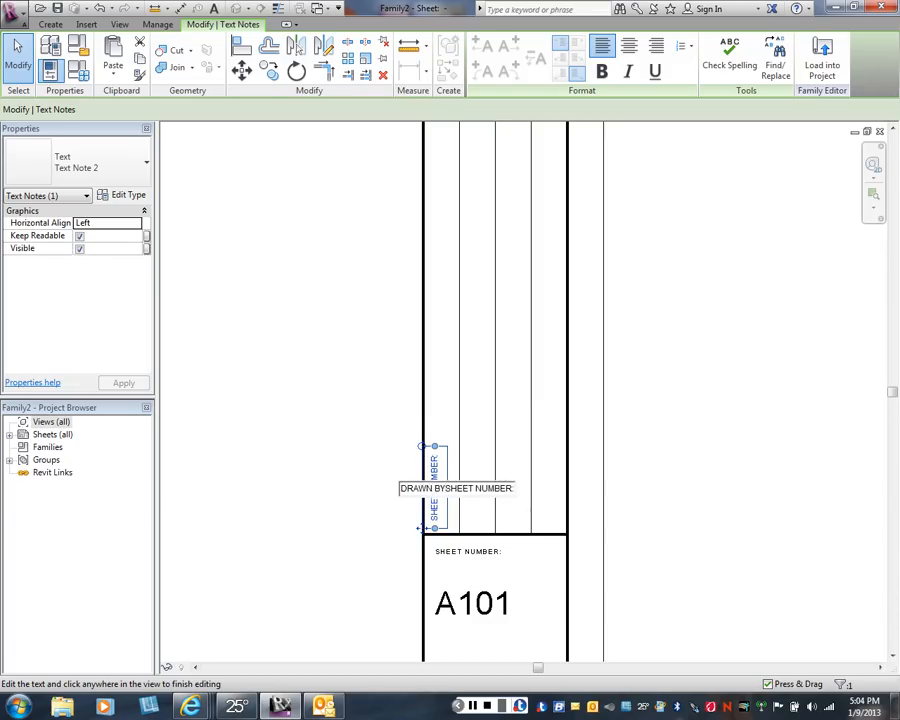
pyautogui.press('Escape')
pyautogui.press('Escape')
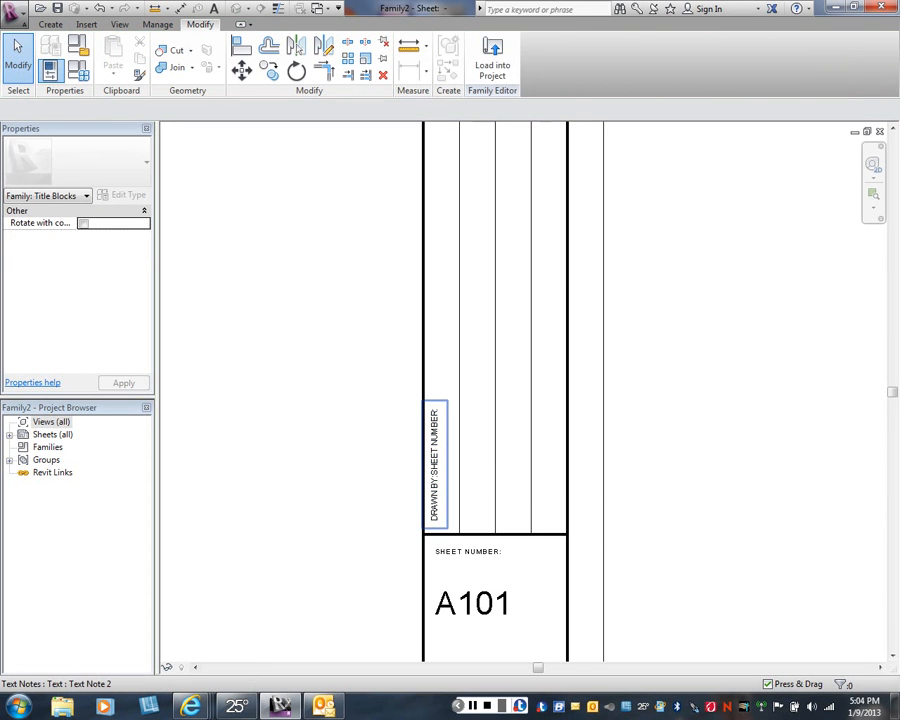
# - Remove the leftover SHEET NUMBER wording from the vertical note in the first column, leaving only DRAWN BY:
pyautogui.click(421, 527)
pyautogui.rightClick(434, 488)
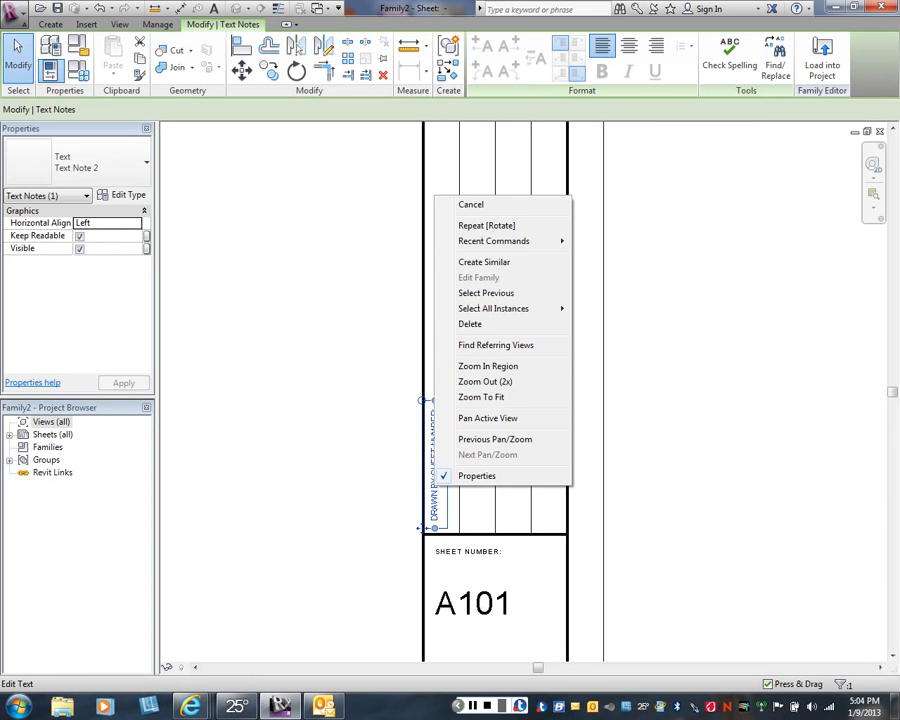
pyautogui.press('Escape')
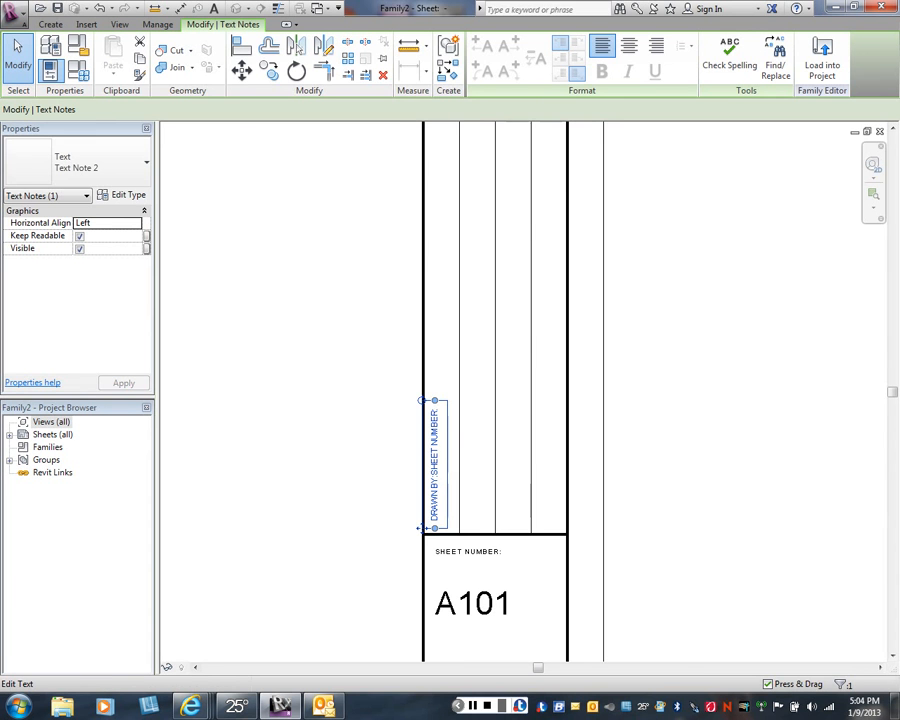
pyautogui.doubleClick(434, 465)
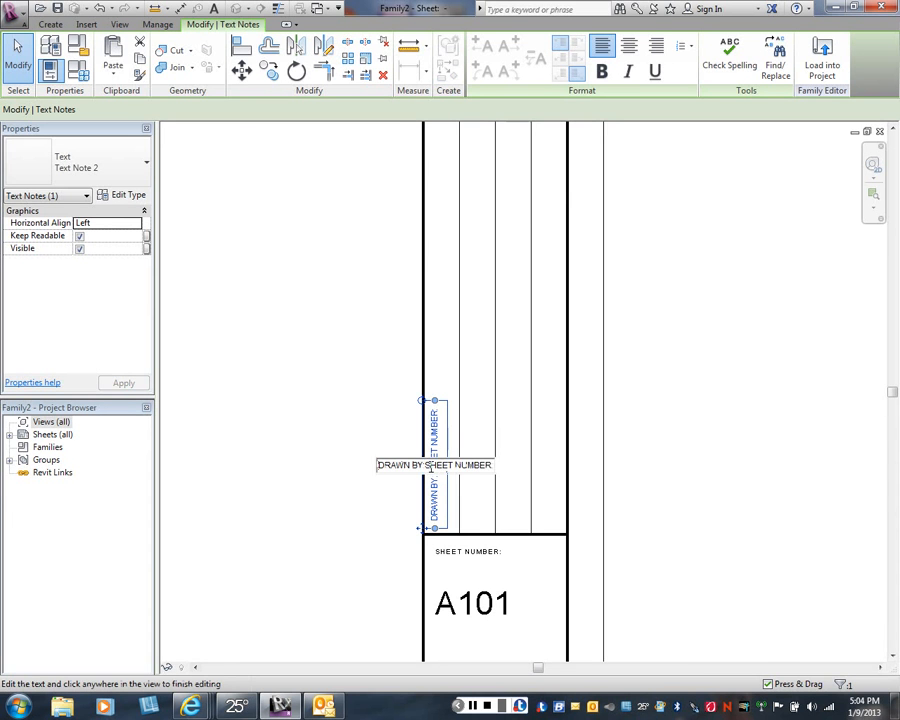
pyautogui.write(':')
pyautogui.moveTo(427, 465); pyautogui.dragTo(492, 466)
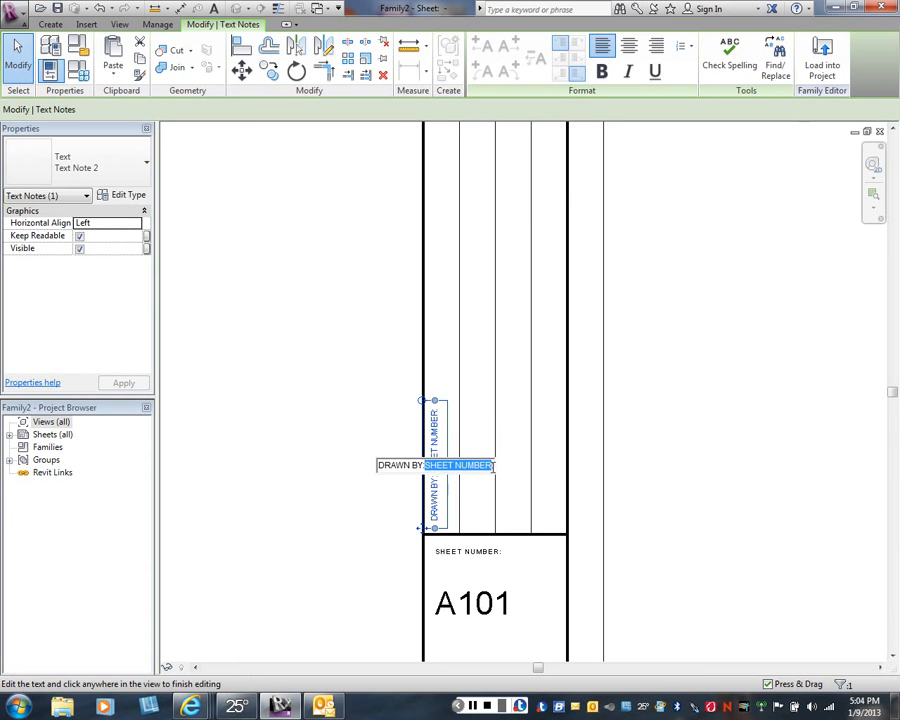
pyautogui.write(':')
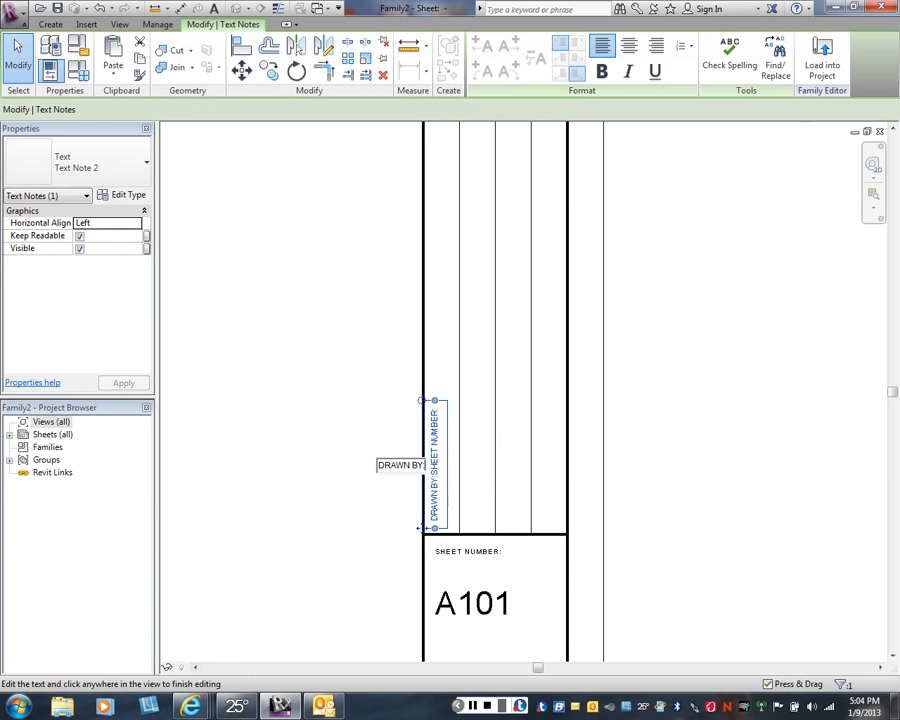
pyautogui.click(292, 330)
pyautogui.click(300, 330)
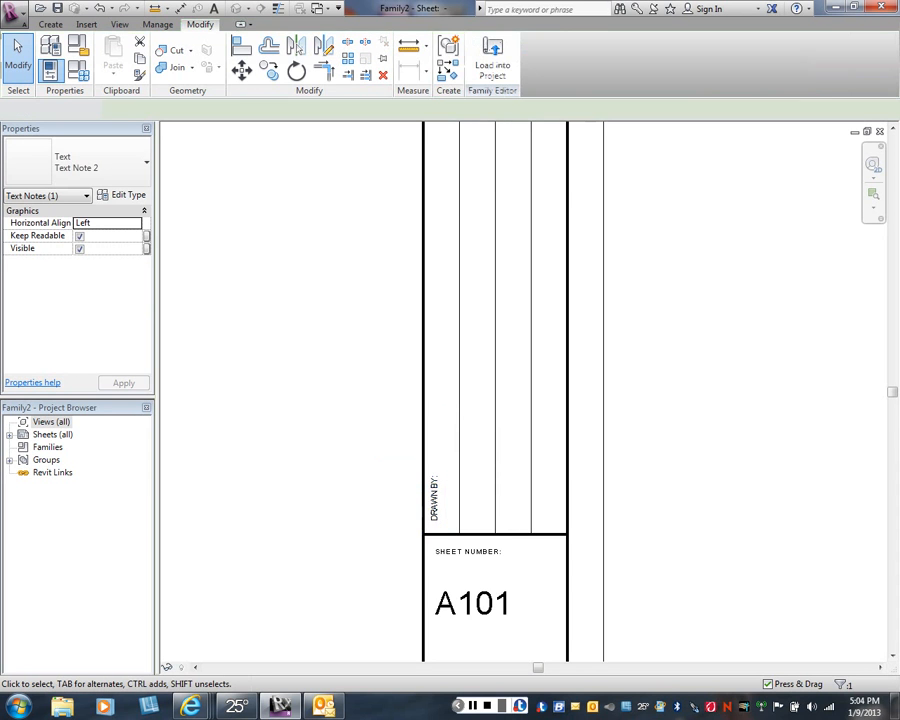
# - Copy the vertical DRAWN BY: text into each of the other three columns with multiple copying
pyautogui.scroll(1, 382, 521)
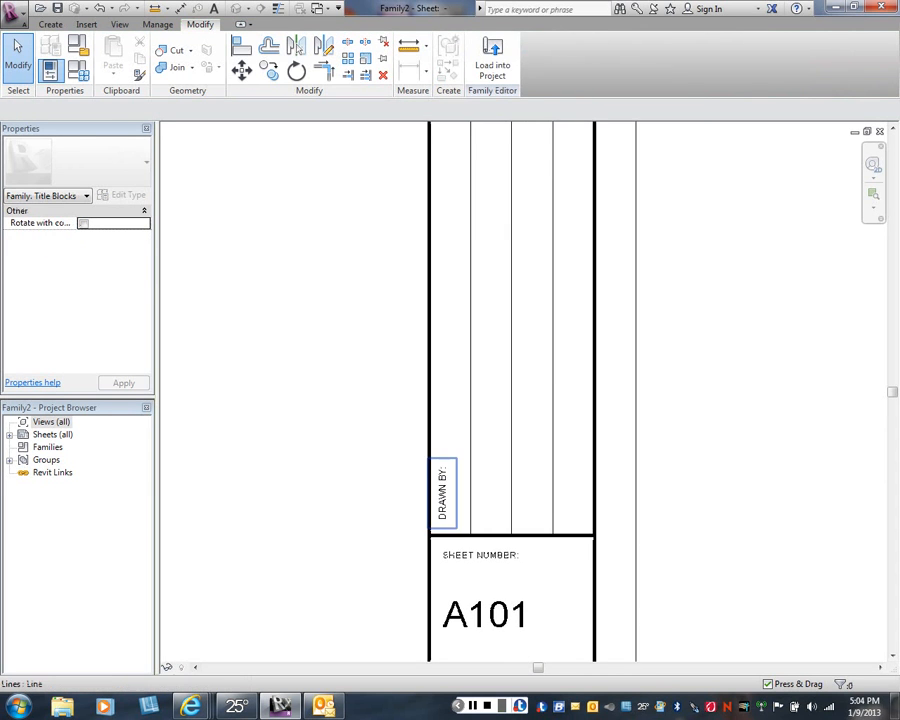
pyautogui.click(440, 495)
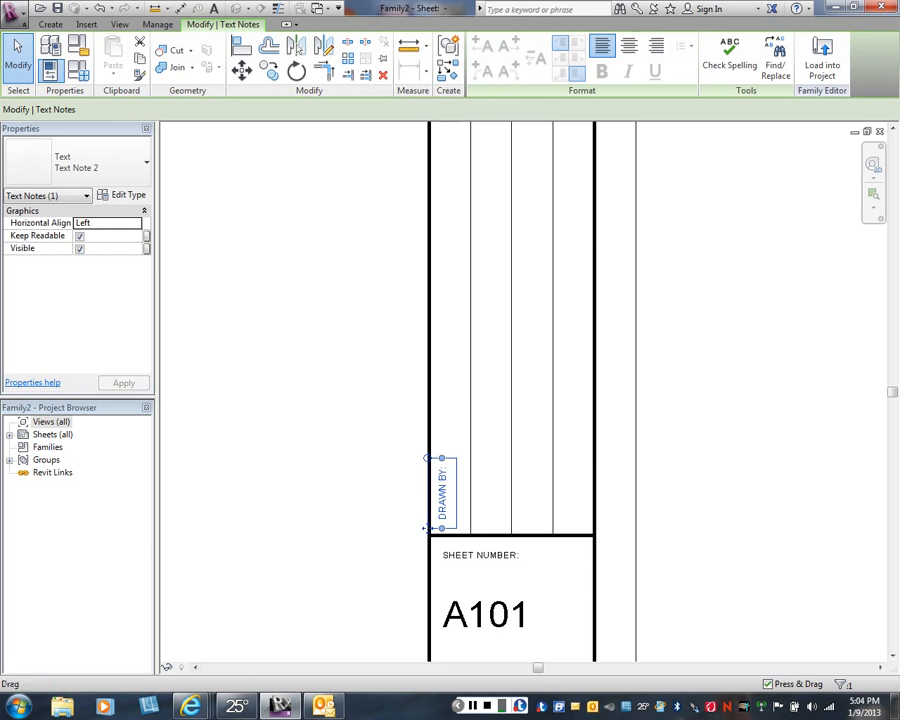
pyautogui.click(268, 70)
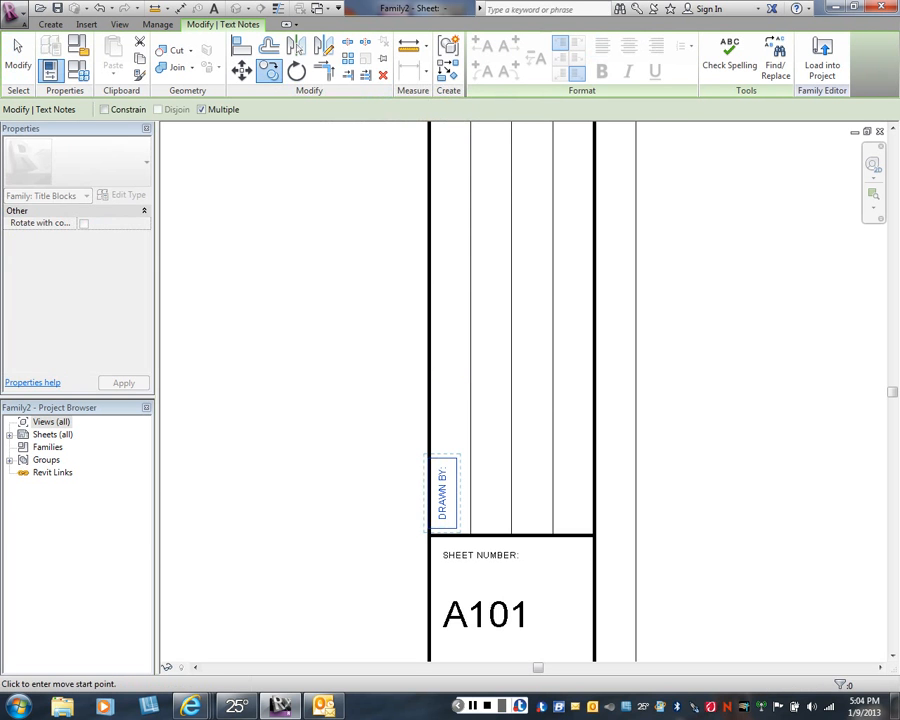
pyautogui.click(448, 500)
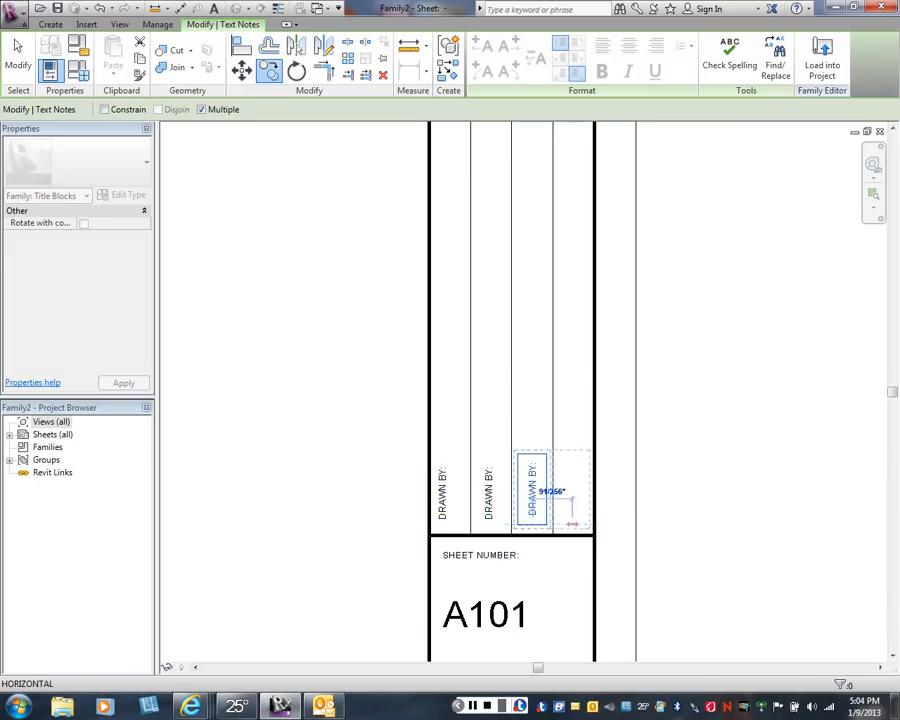
pyautogui.click(568, 522)
pyautogui.rightClick(659, 490)
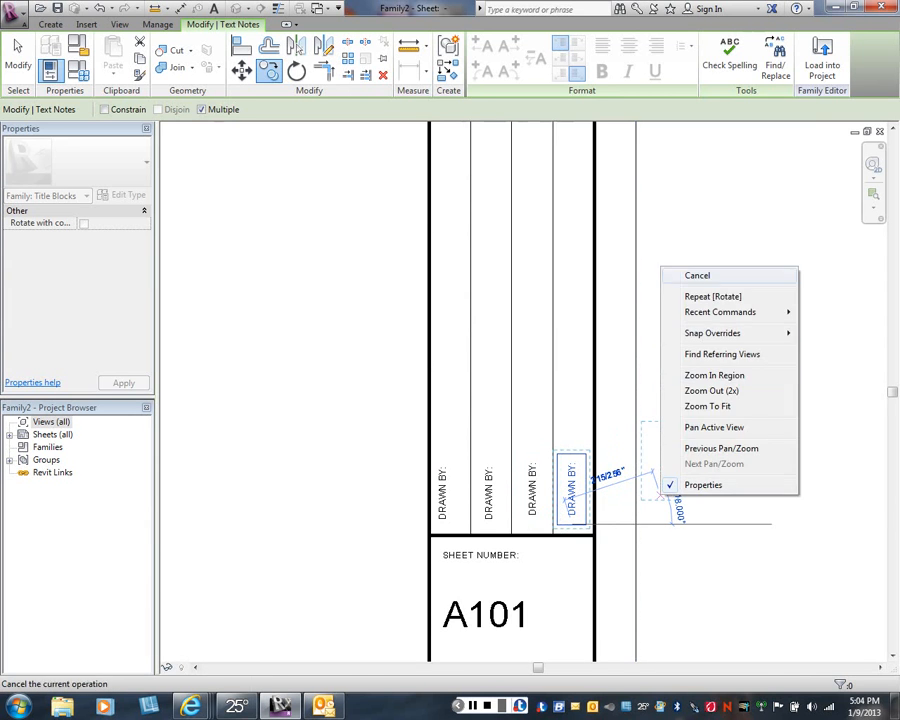
pyautogui.click(683, 274)
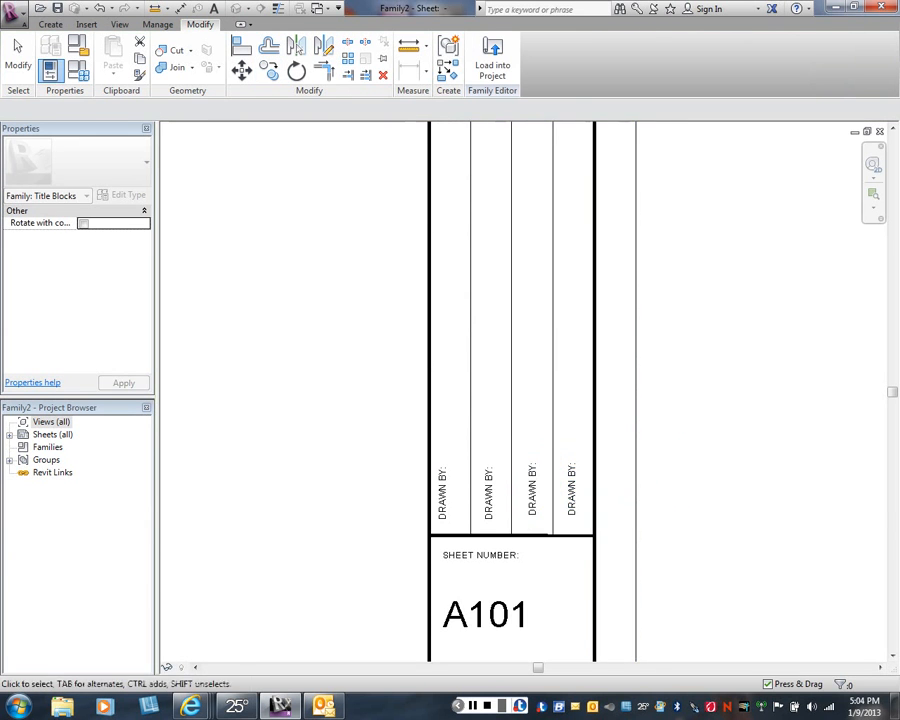
# - Adjust the copied DRAWN BY: texts so they sit level with the original in the first column
pyautogui.moveTo(562, 520); pyautogui.dragTo(578, 397, button='middle')
pyautogui.scroll(1, 578, 398)
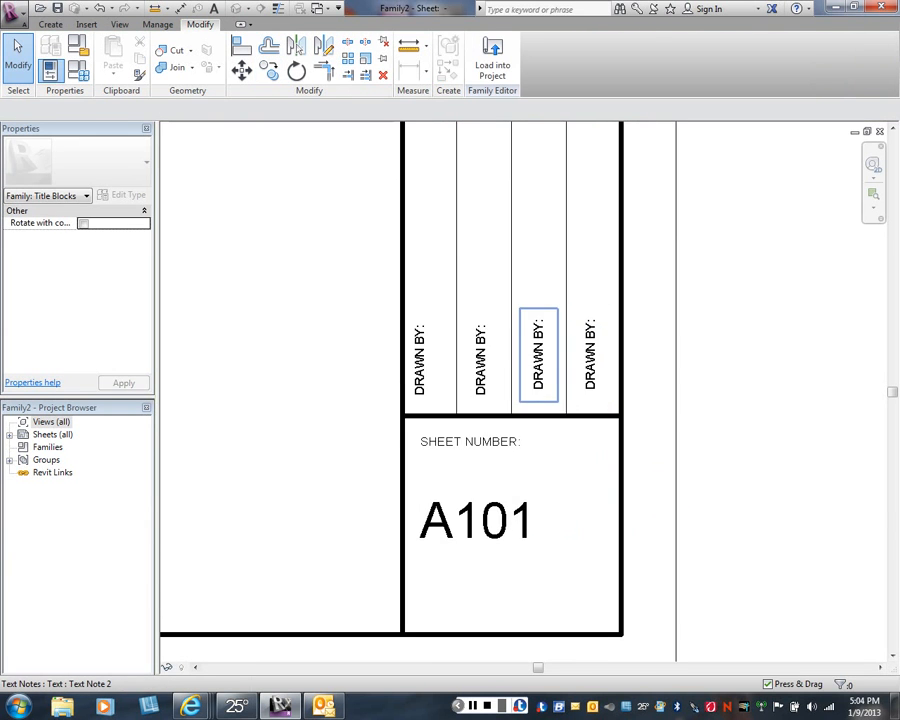
pyautogui.moveTo(538, 357)
pyautogui.mouseDown()
pyautogui.moveTo(540, 367)
pyautogui.moveTo(590, 360)
pyautogui.moveTo(590, 368)
pyautogui.moveTo(590, 356)
pyautogui.mouseUp()
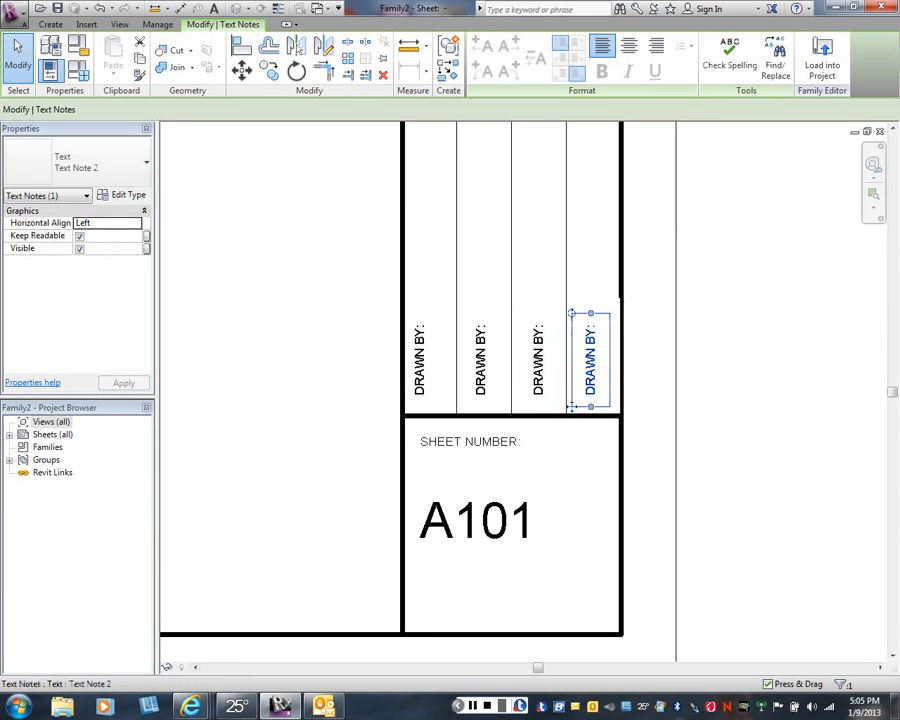
pyautogui.click(481, 380)
pyautogui.moveTo(483, 380)
pyautogui.mouseDown()
pyautogui.moveTo(483, 399)
pyautogui.moveTo(484, 381)
pyautogui.mouseUp()
pyautogui.scroll(1, 485, 381)
pyautogui.click(730, 350)
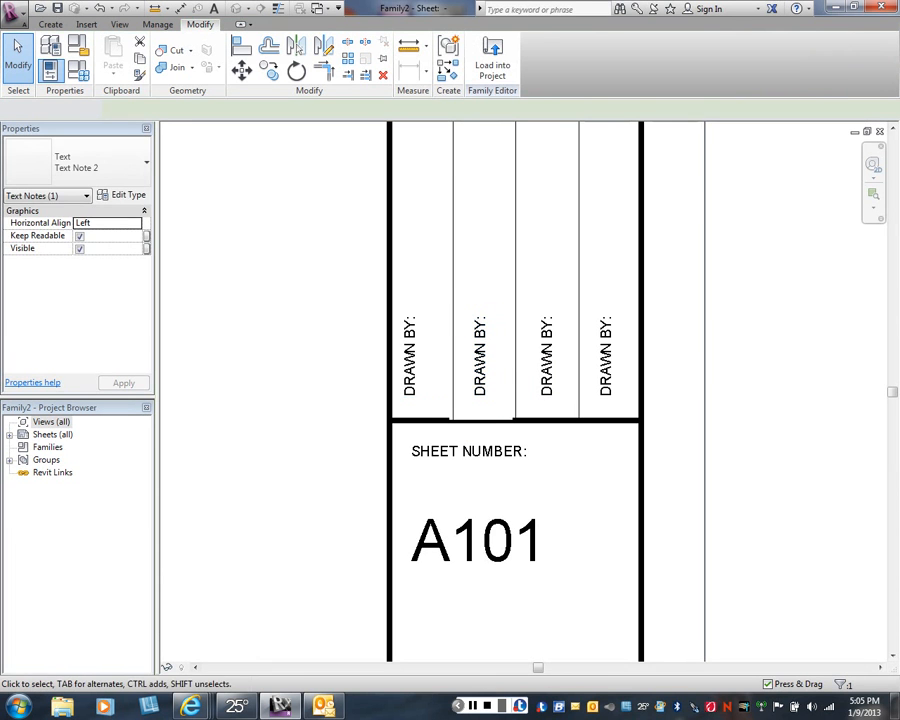
# - Change the vertical text in the second column to DATE:
pyautogui.scroll(1, 490, 385)
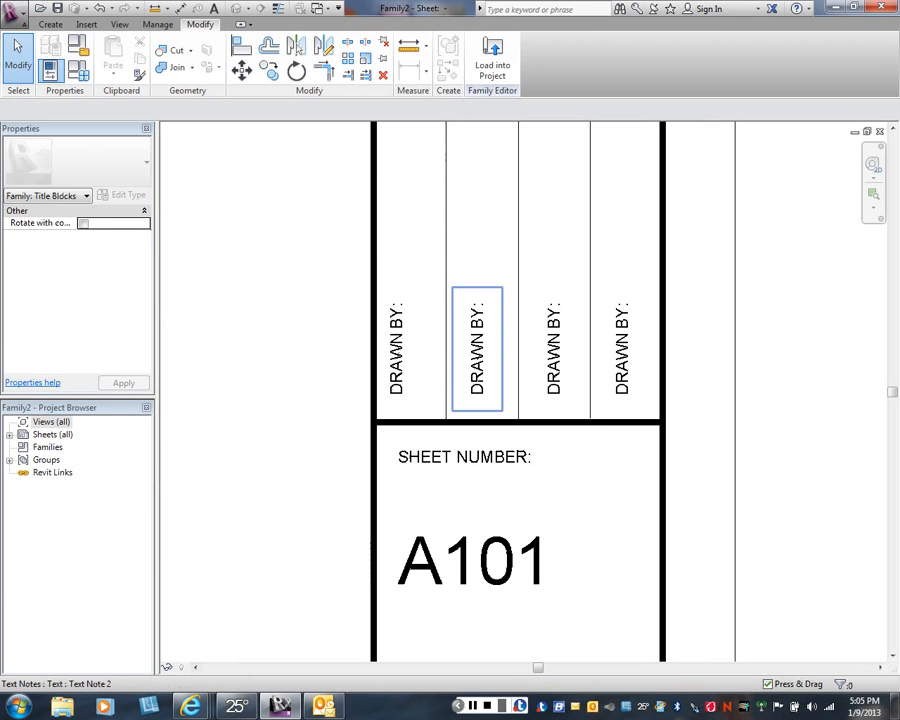
pyautogui.doubleClick(455, 352)
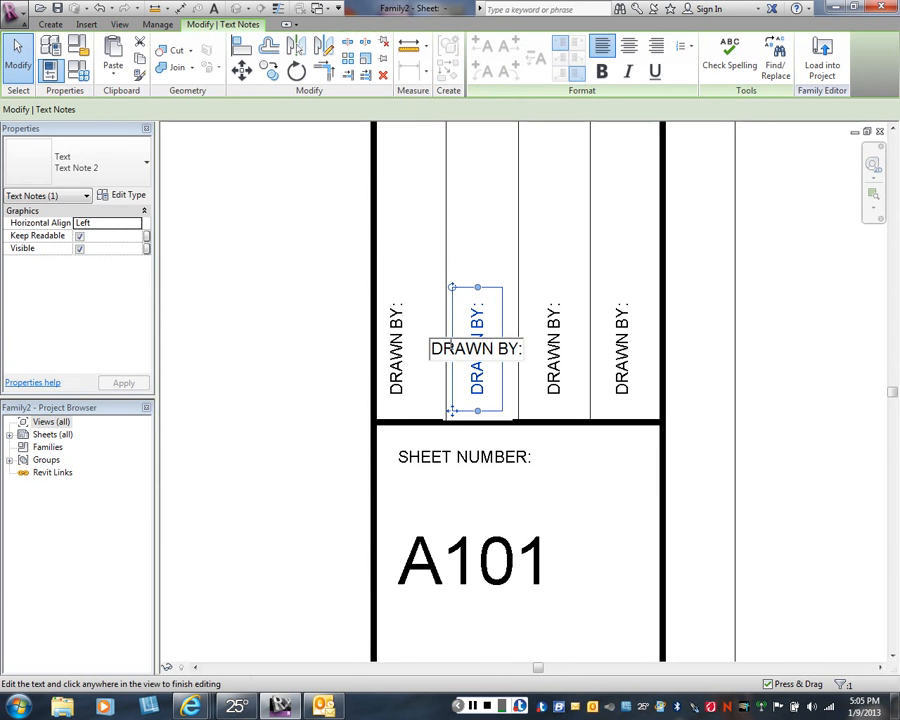
pyautogui.write('DATE')
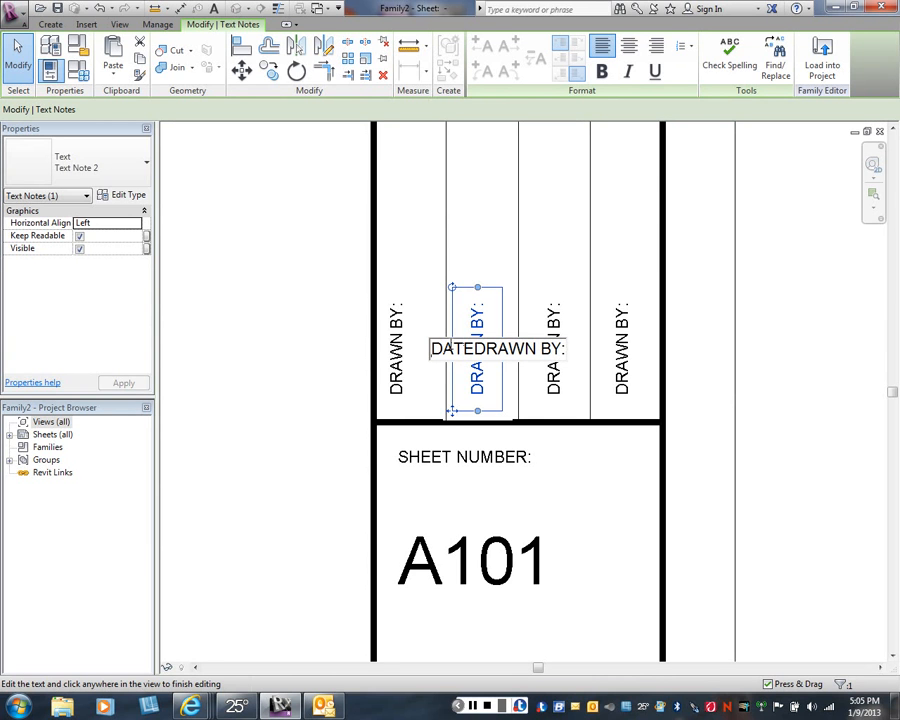
pyautogui.write(':')
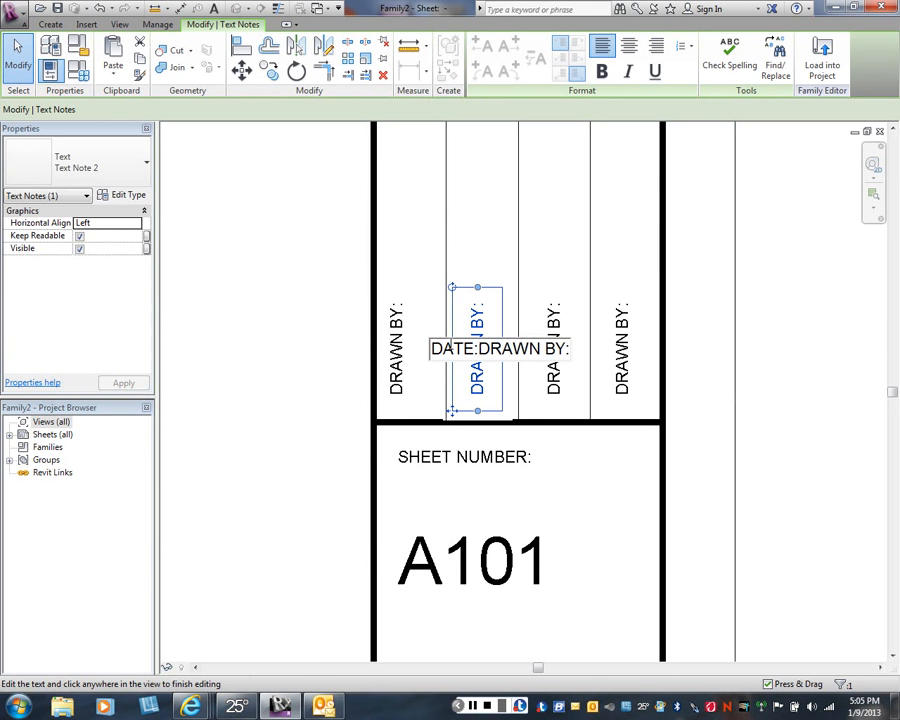
pyautogui.press('Delete')
pyautogui.press('Delete')
pyautogui.press('Delete')
pyautogui.press('Delete')
pyautogui.press('Delete')
pyautogui.press('Delete')
pyautogui.press('Delete')
pyautogui.press('Delete')
pyautogui.press('Delete')
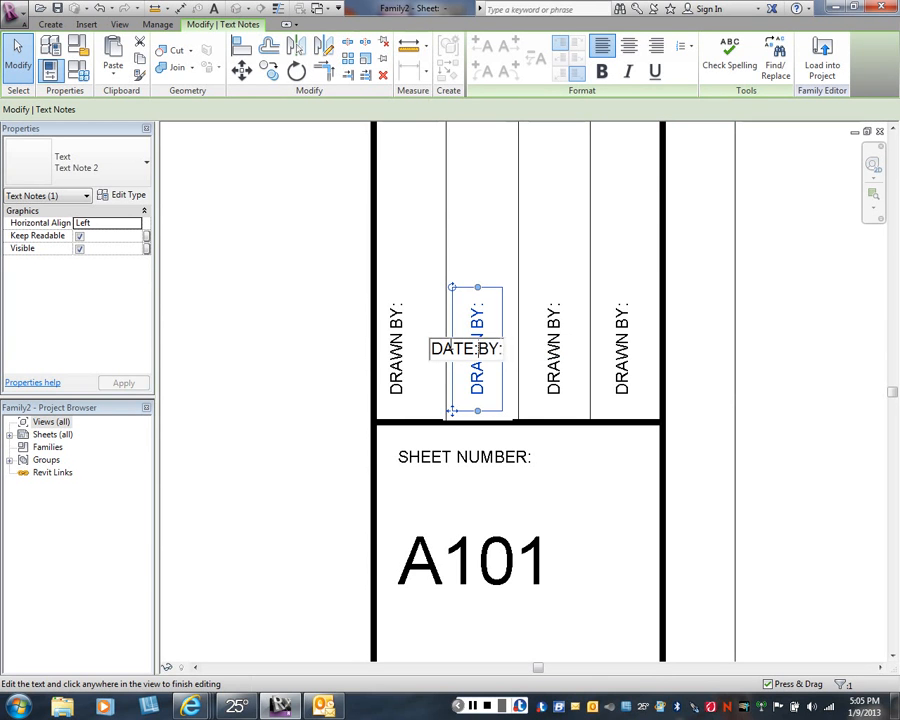
pyautogui.click(560, 245)
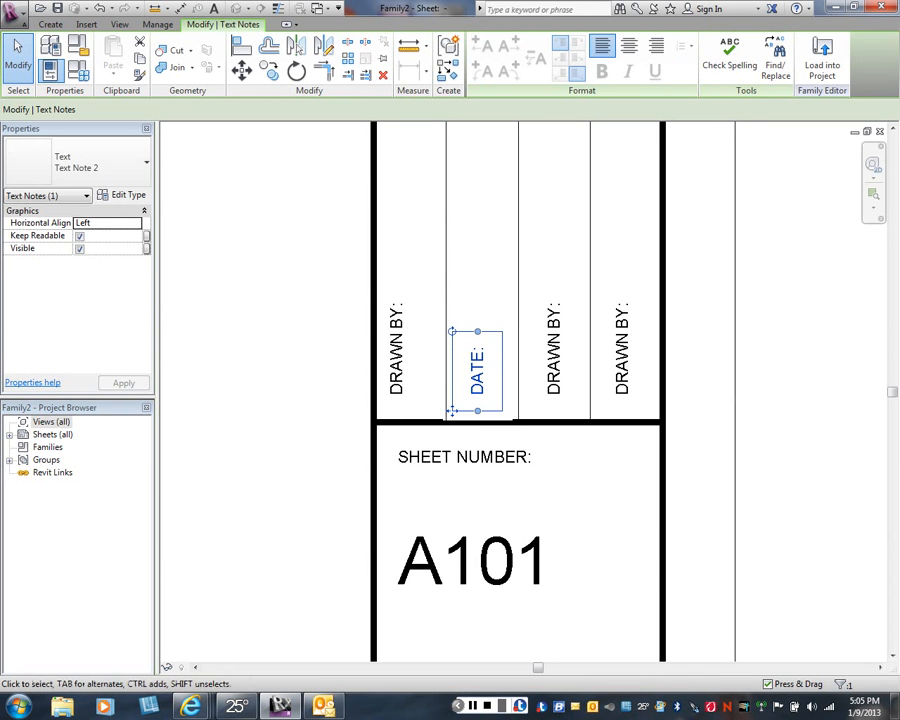
pyautogui.press('Escape')
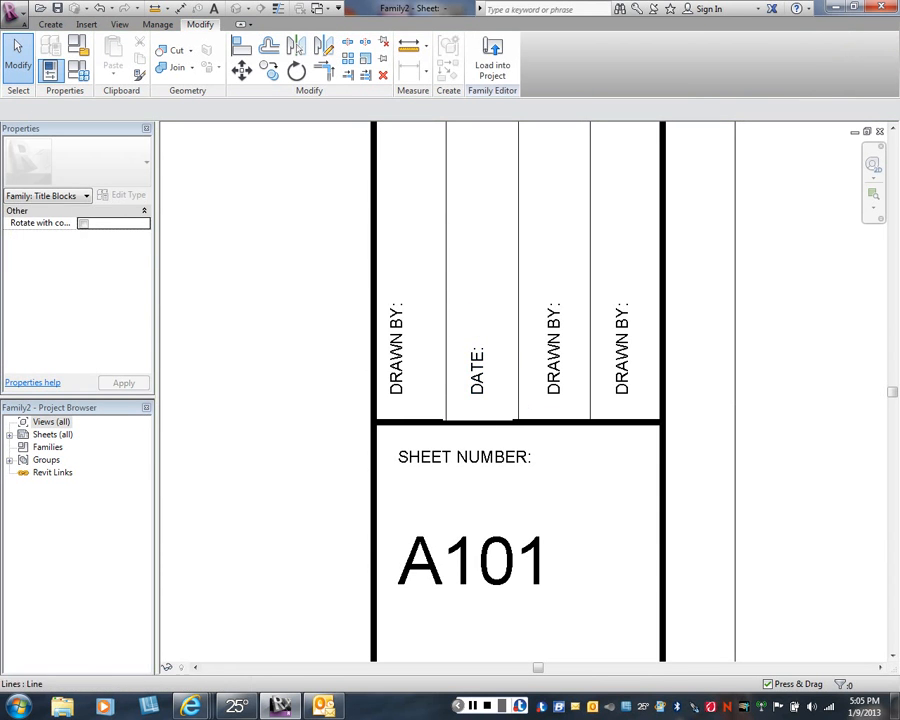
pyautogui.click(452, 410)
pyautogui.click(452, 410)
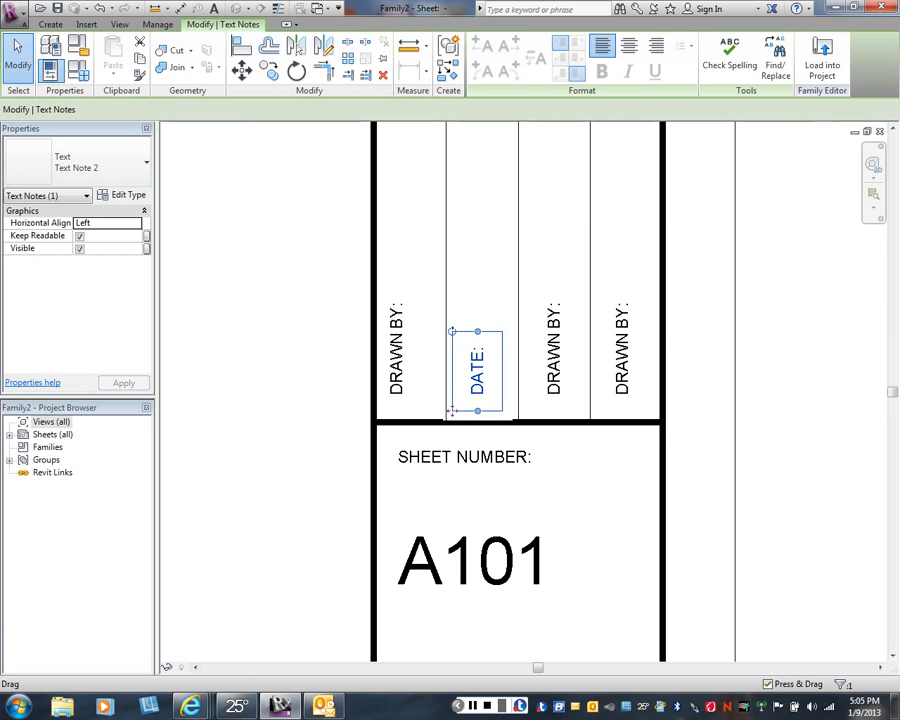
# - Change the vertical text in the third column to CHECKED BY:
pyautogui.click(527, 352)
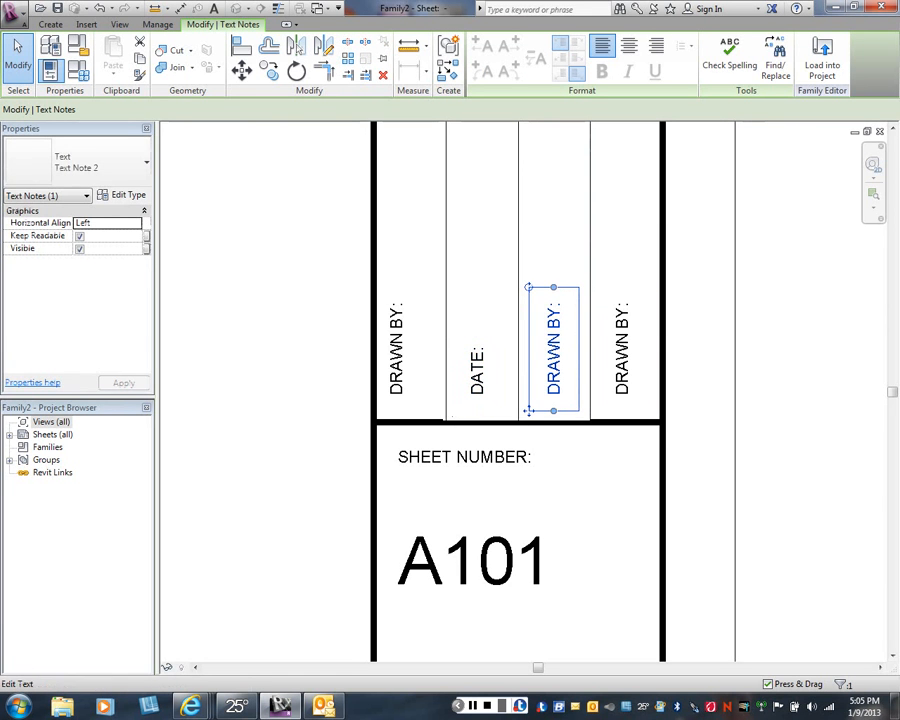
pyautogui.click(527, 352)
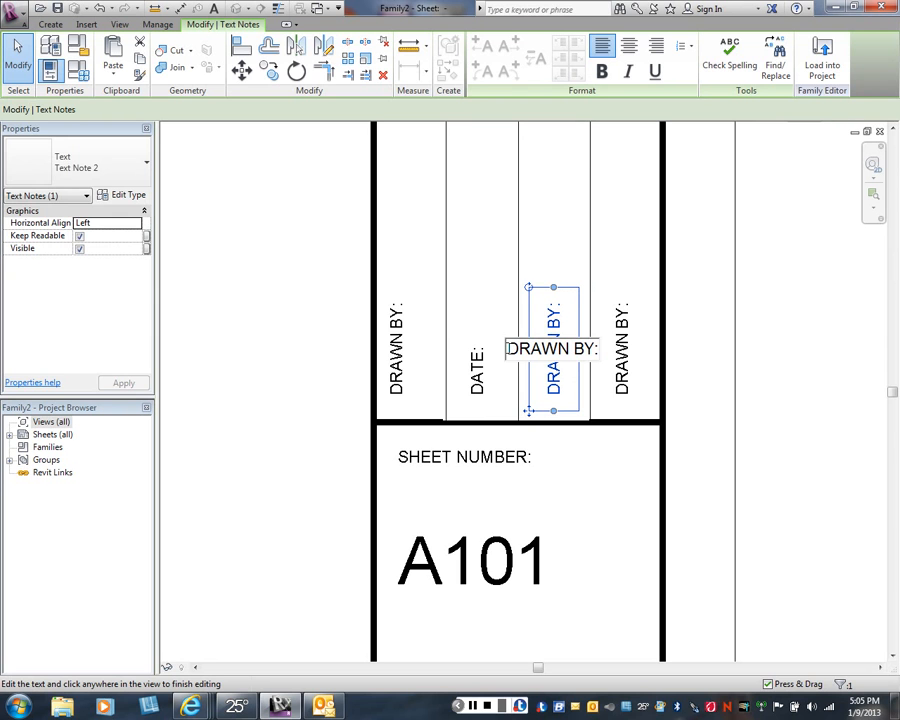
pyautogui.moveTo(508, 349); pyautogui.dragTo(569, 349)
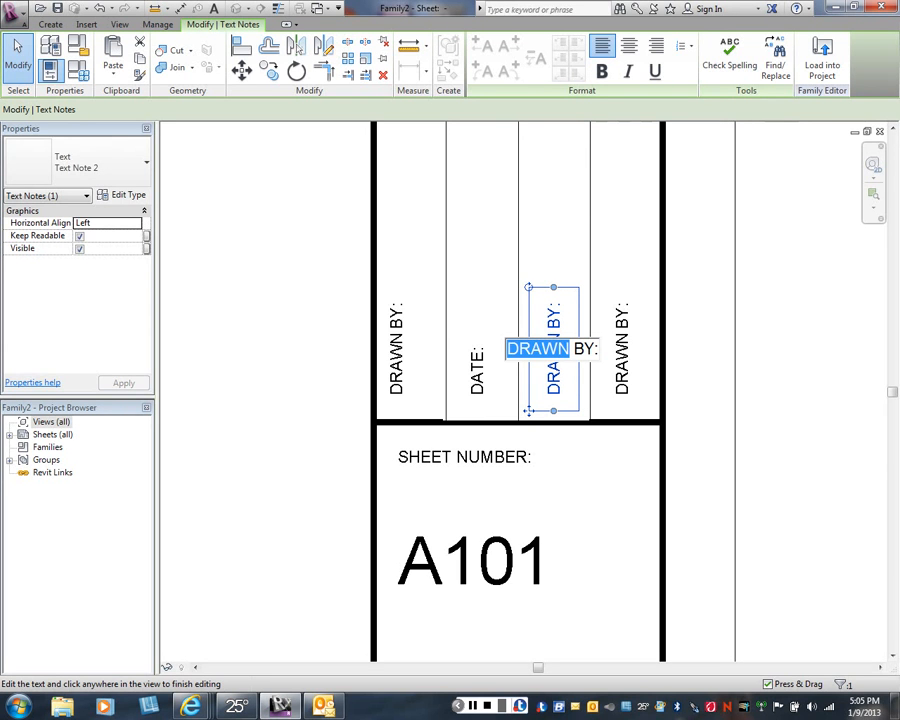
pyautogui.write('C')
pyautogui.write('HEC')
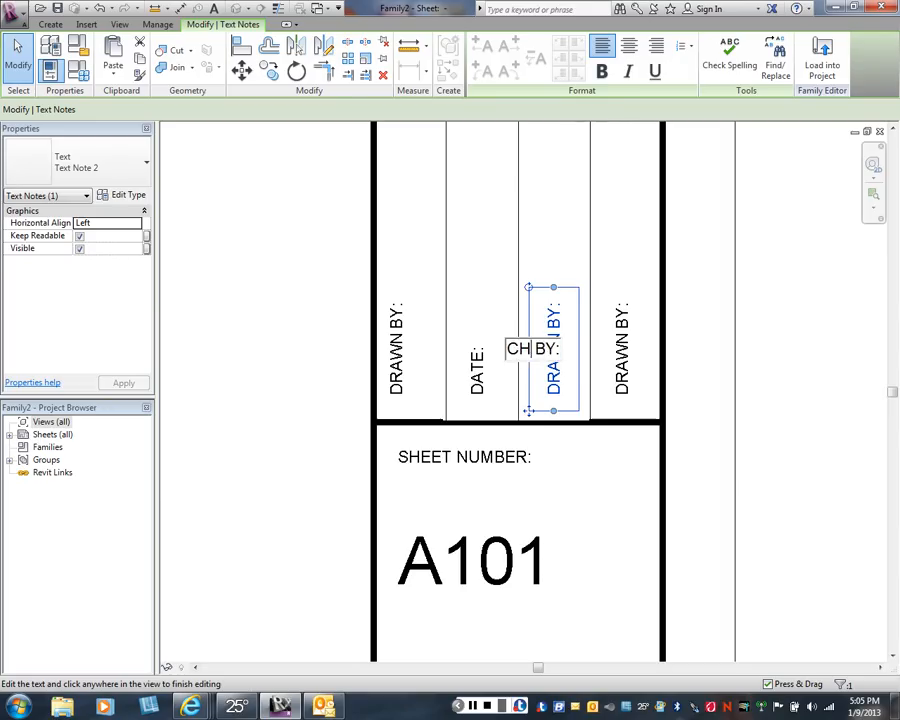
pyautogui.write('K')
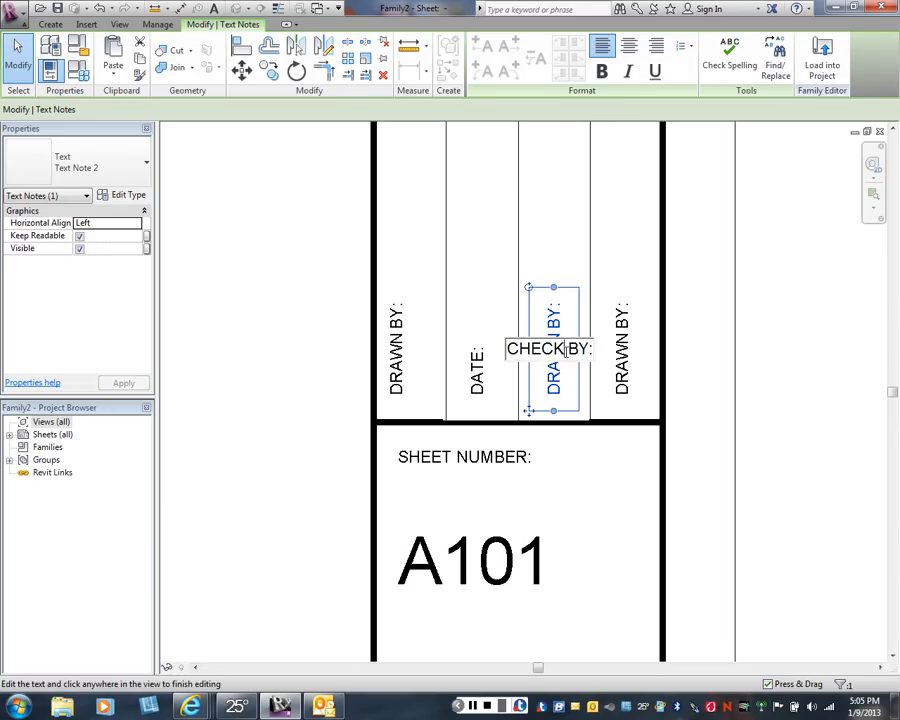
pyautogui.write('ED')
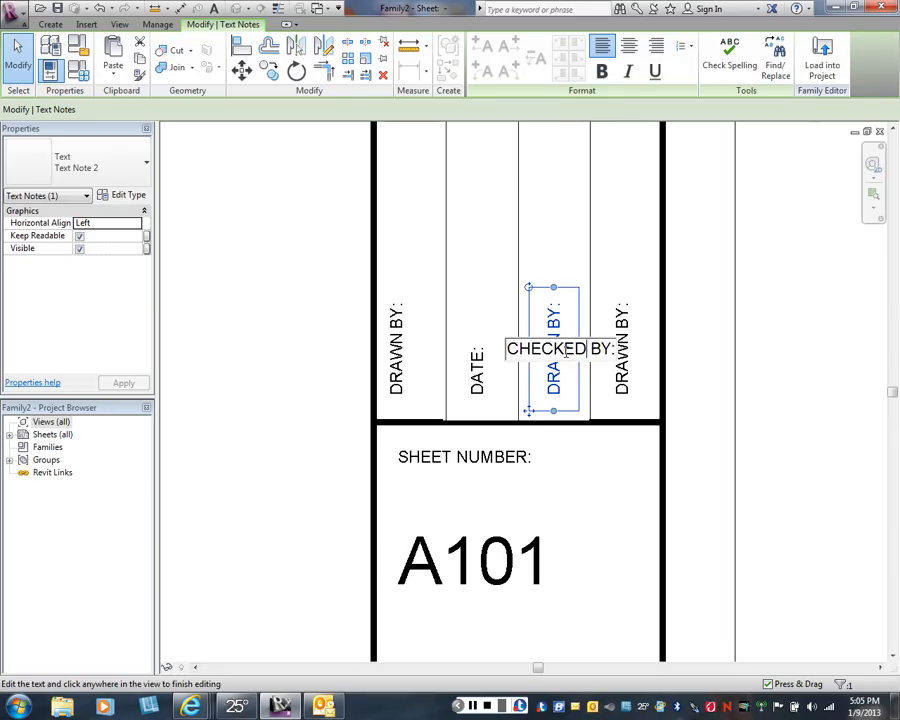
pyautogui.press('Escape')
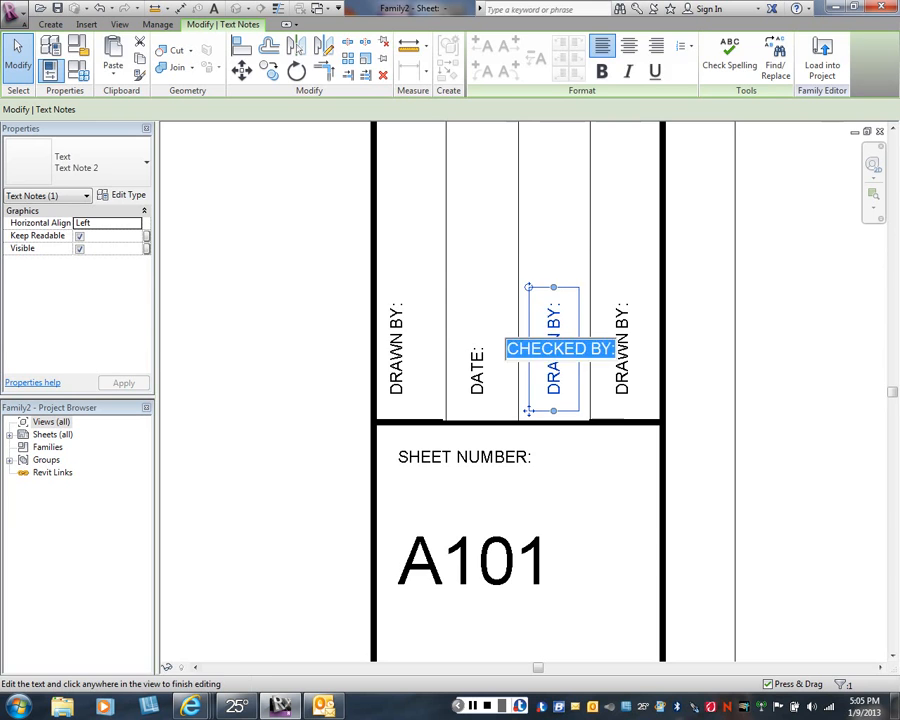
pyautogui.press('Escape')
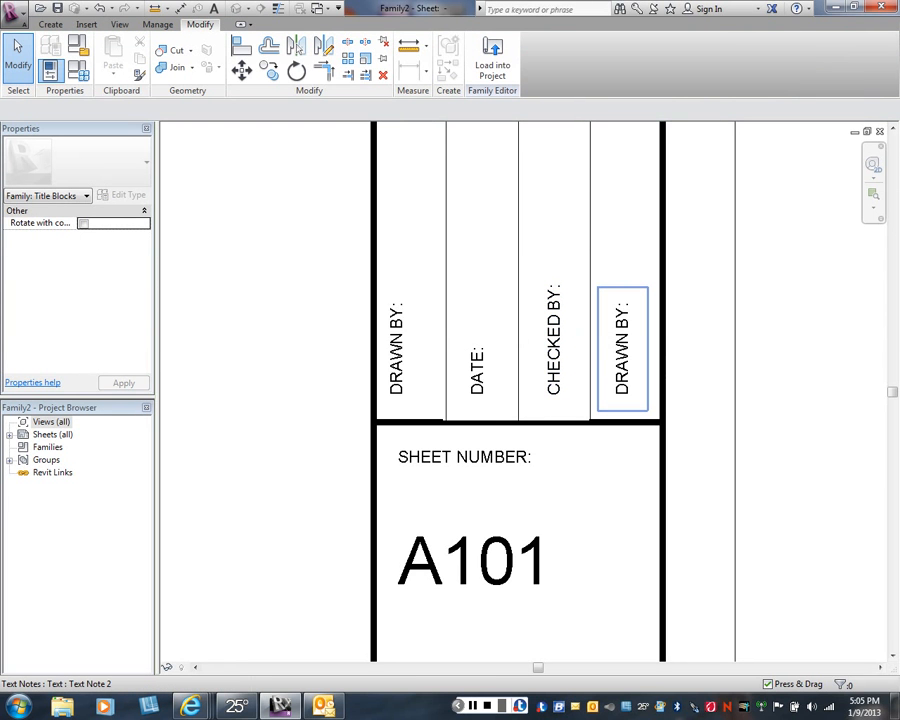
# - Change the vertical text in the fourth column to DATE:
pyautogui.doubleClick(618, 362)
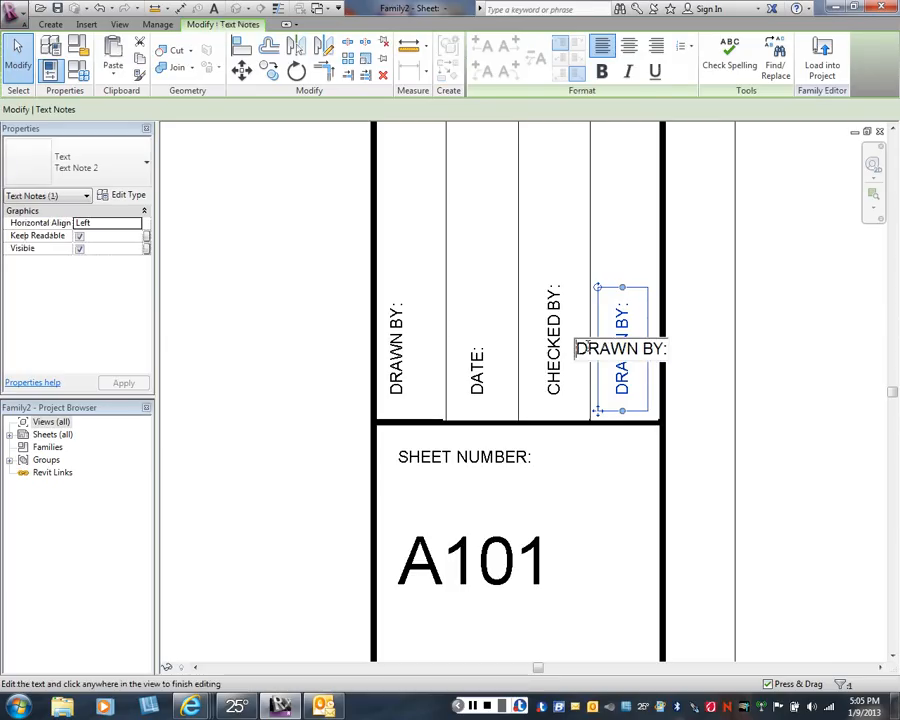
pyautogui.moveTo(587, 349); pyautogui.dragTo(670, 348)
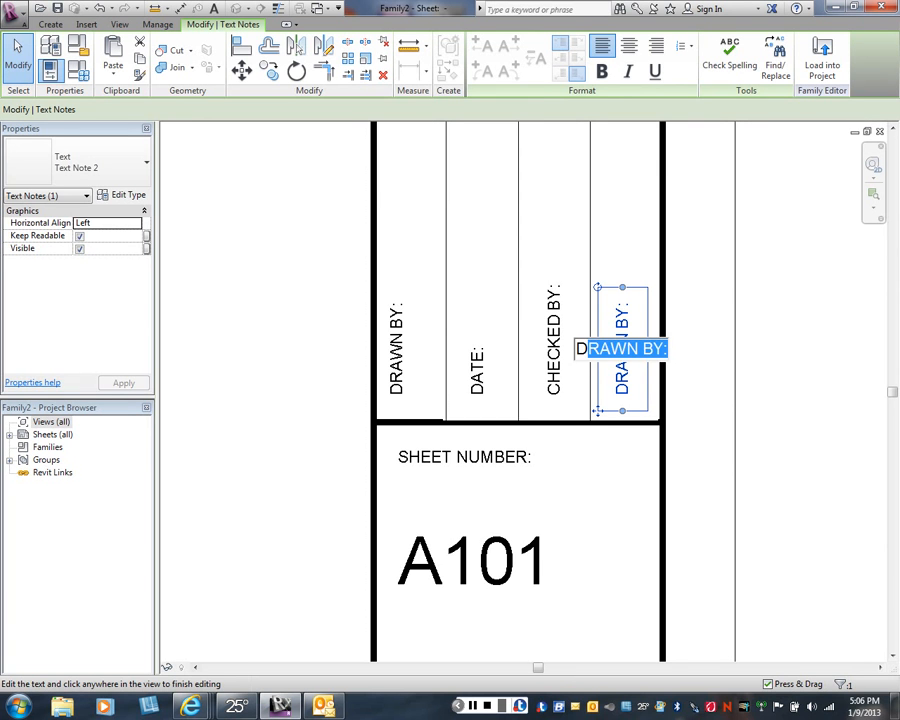
pyautogui.write('A')
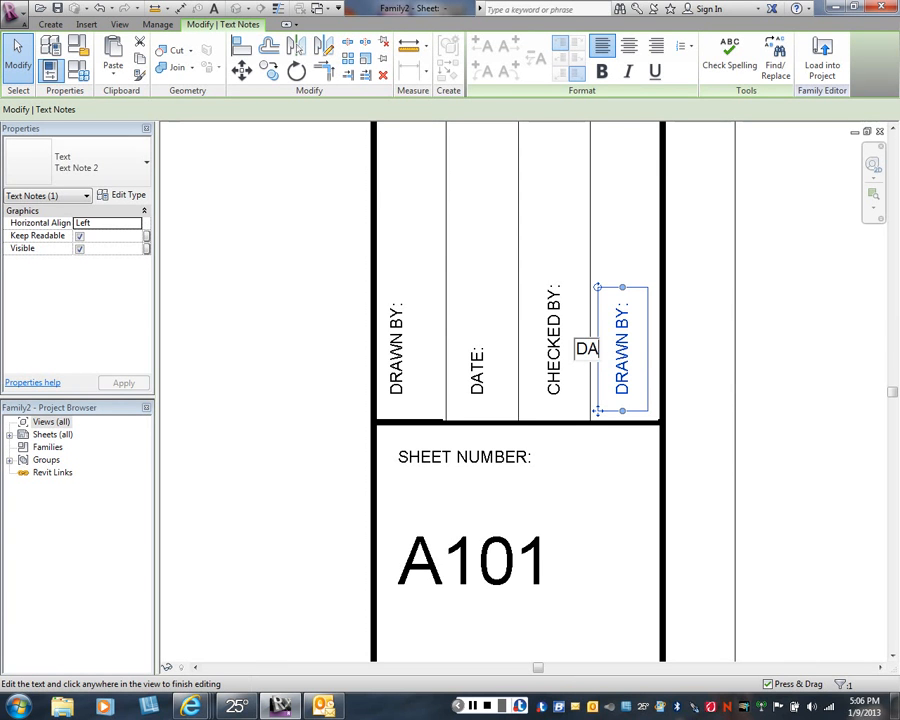
pyautogui.write('TE:')
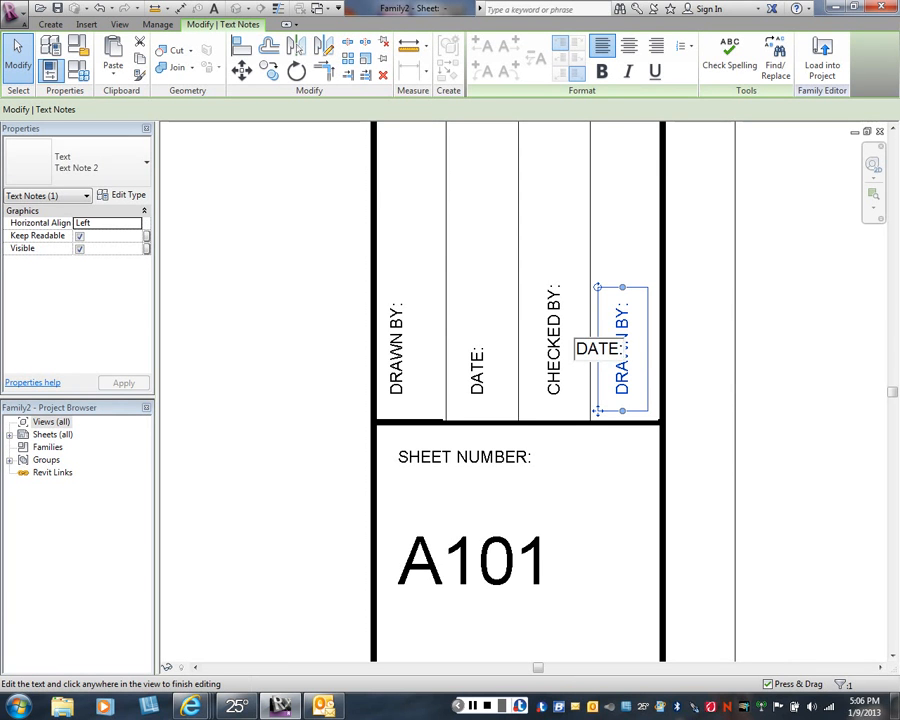
pyautogui.press('Escape')
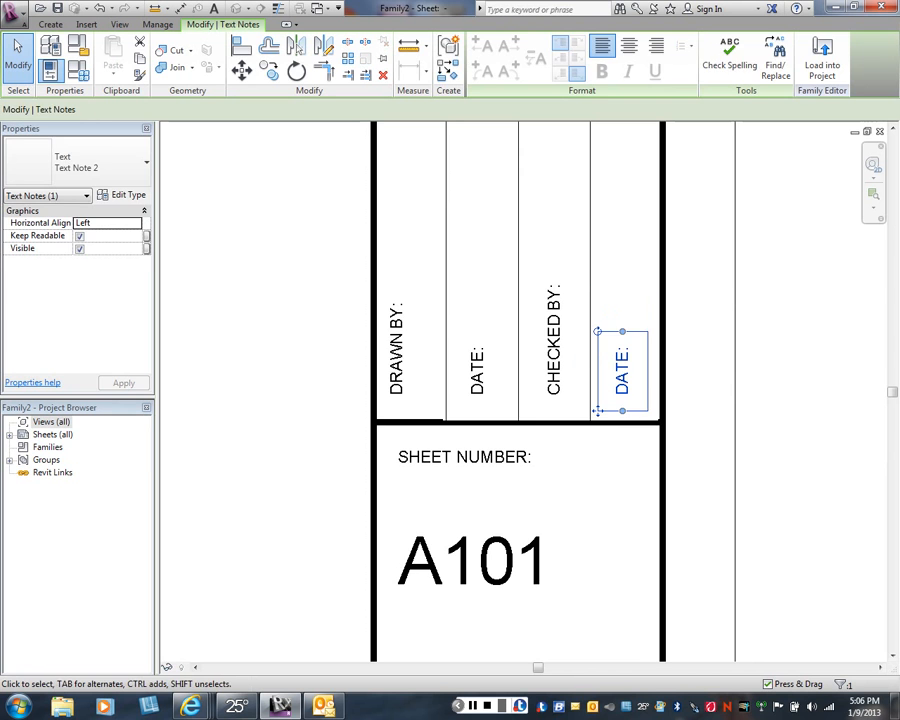
pyautogui.press('Escape')
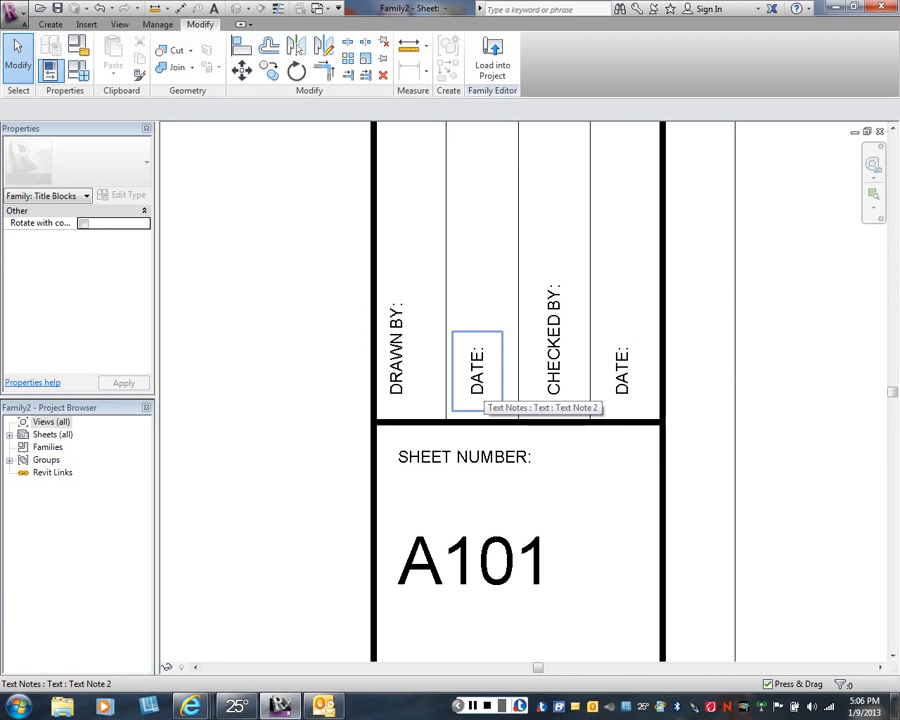
# - Place a label with the Drawn By parameter in the empty sheet area beside the title strip
pyautogui.moveTo(478, 388); pyautogui.dragTo(478, 385, button='middle')
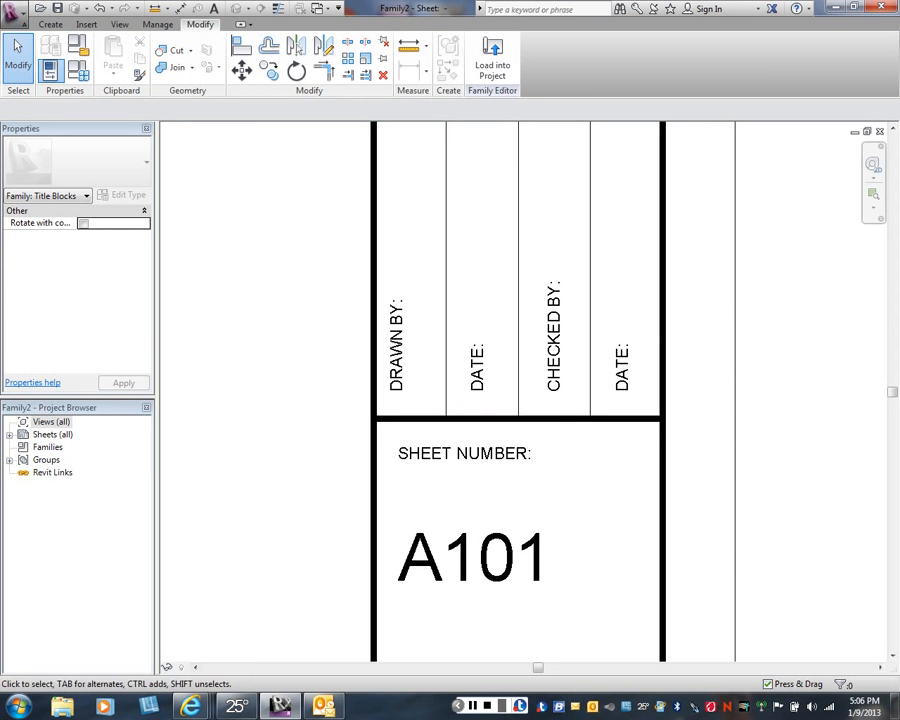
pyautogui.scroll(-3, 600, 352)
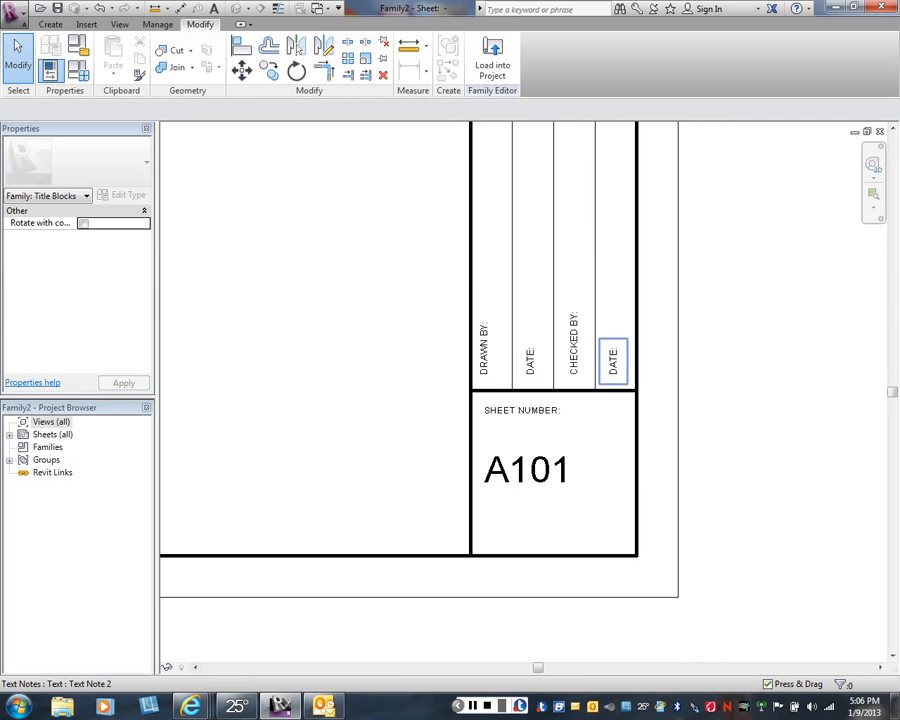
pyautogui.moveTo(612, 360); pyautogui.dragTo(620, 445, button='middle')
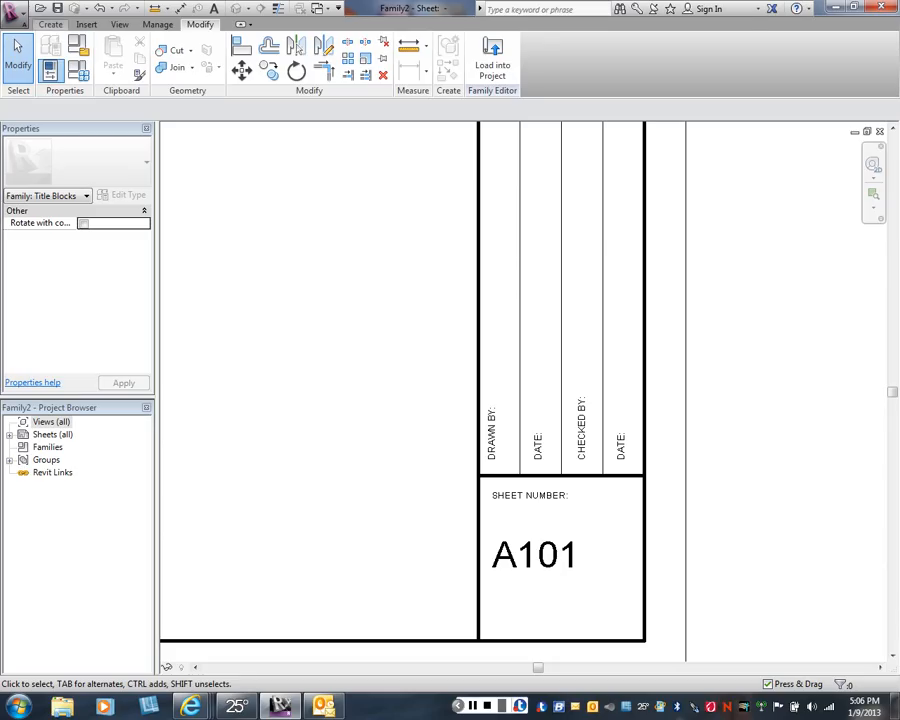
pyautogui.click(50, 24)
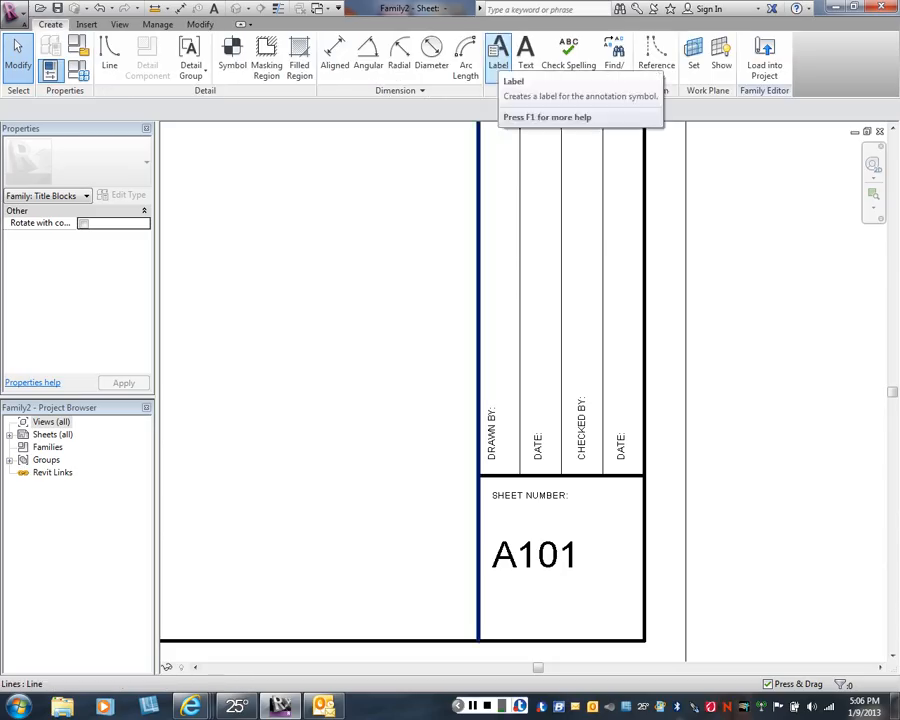
pyautogui.click(498, 55)
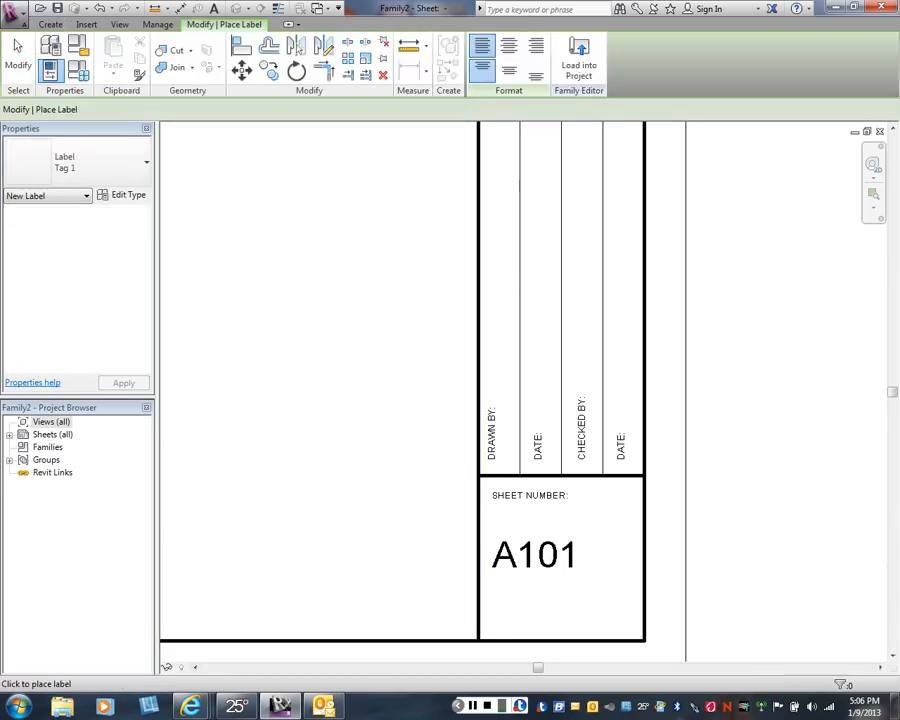
pyautogui.click(391, 321)
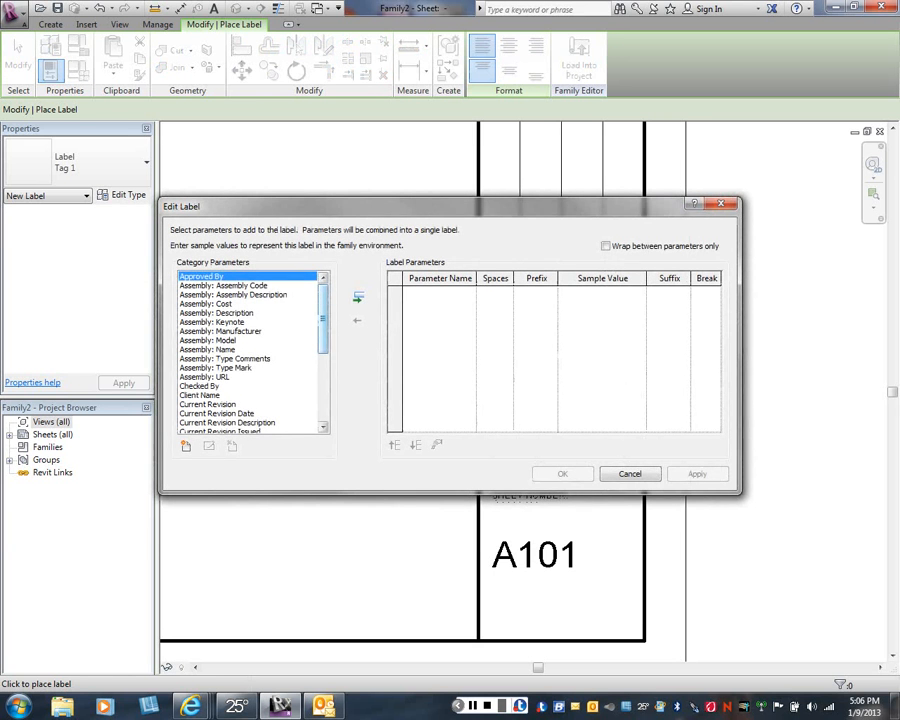
pyautogui.moveTo(322, 318); pyautogui.dragTo(322, 325)
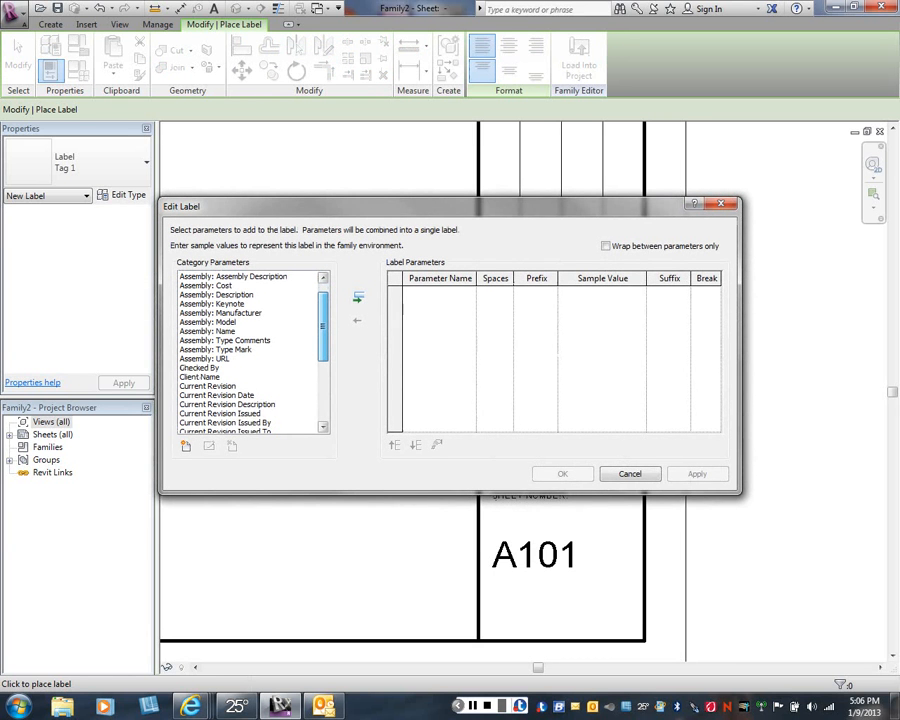
pyautogui.moveTo(322, 328); pyautogui.dragTo(322, 362)
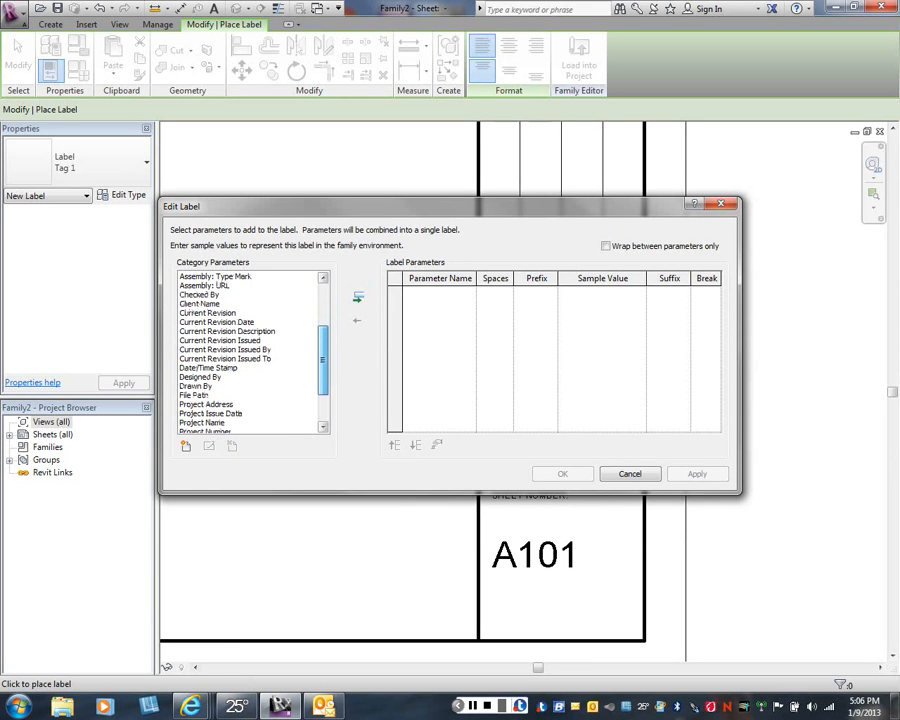
pyautogui.click(204, 387)
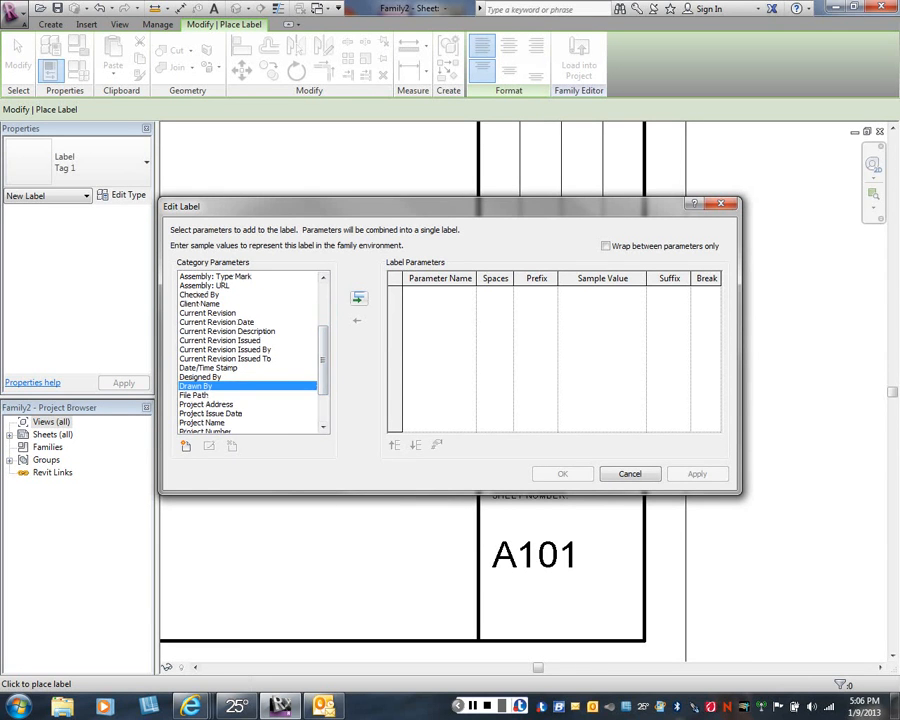
pyautogui.click(358, 297)
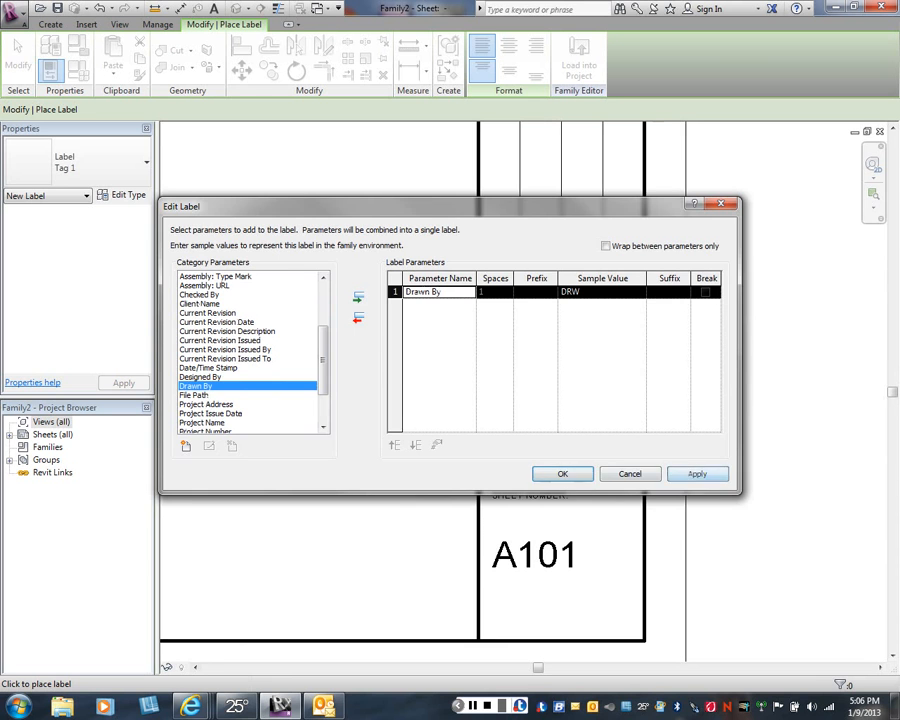
pyautogui.click(697, 473)
pyautogui.click(562, 473)
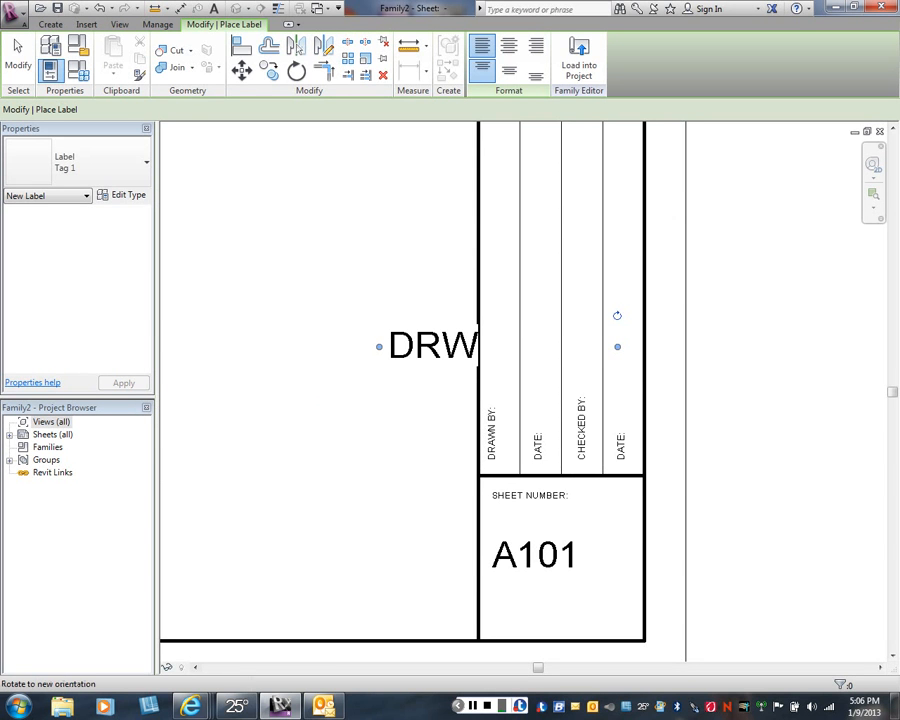
# - Rotate the Drawn By label to vertical and position it in the first column just above the DRAWN BY: text
pyautogui.moveTo(617, 315); pyautogui.dragTo(467, 227)
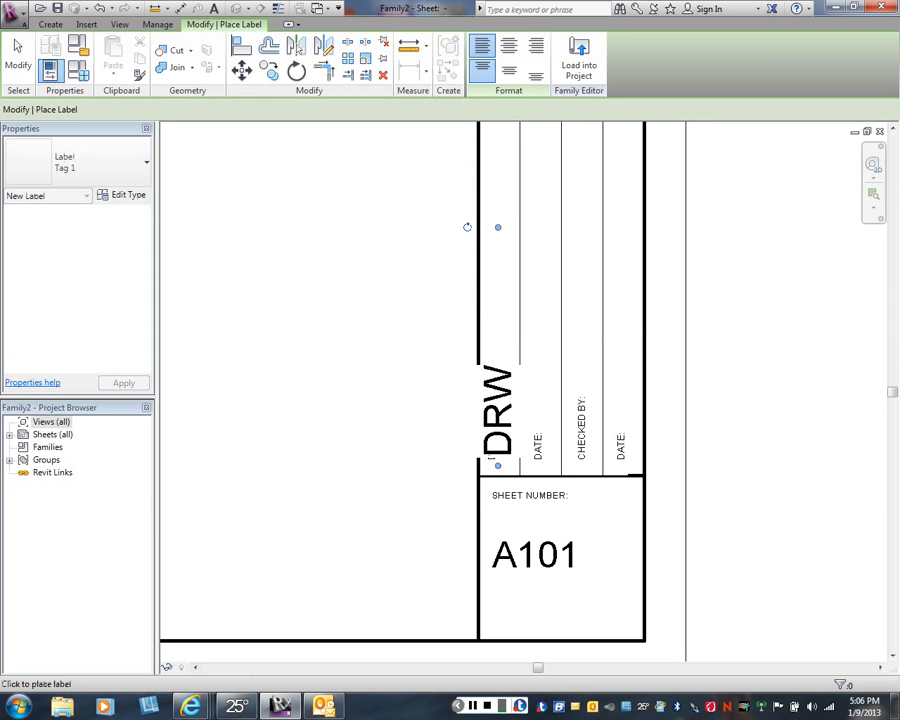
pyautogui.click(193, 230)
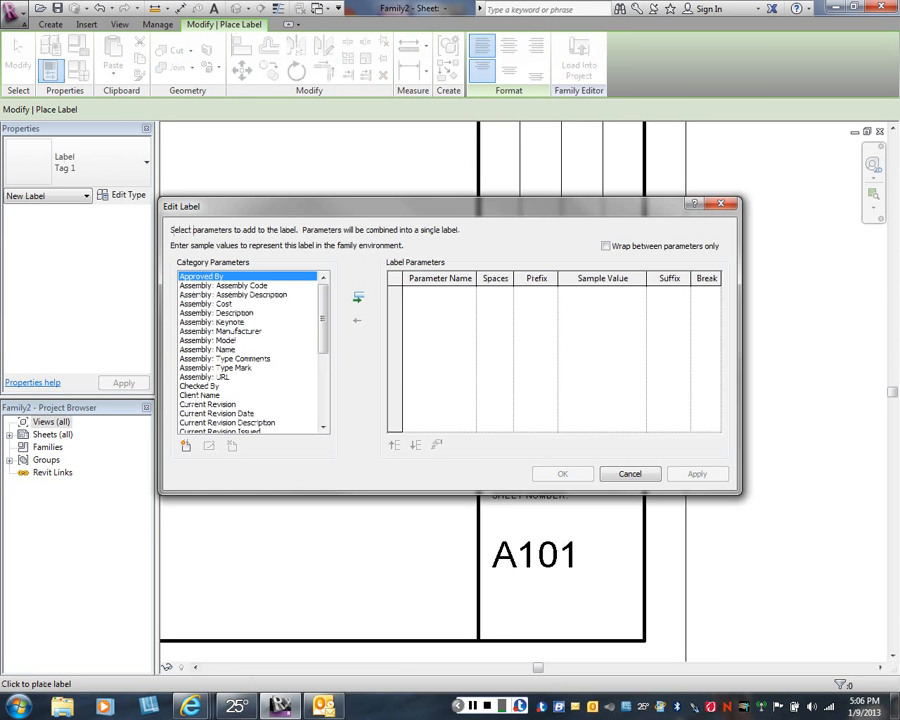
pyautogui.press('Escape')
pyautogui.rightClick(397, 402)
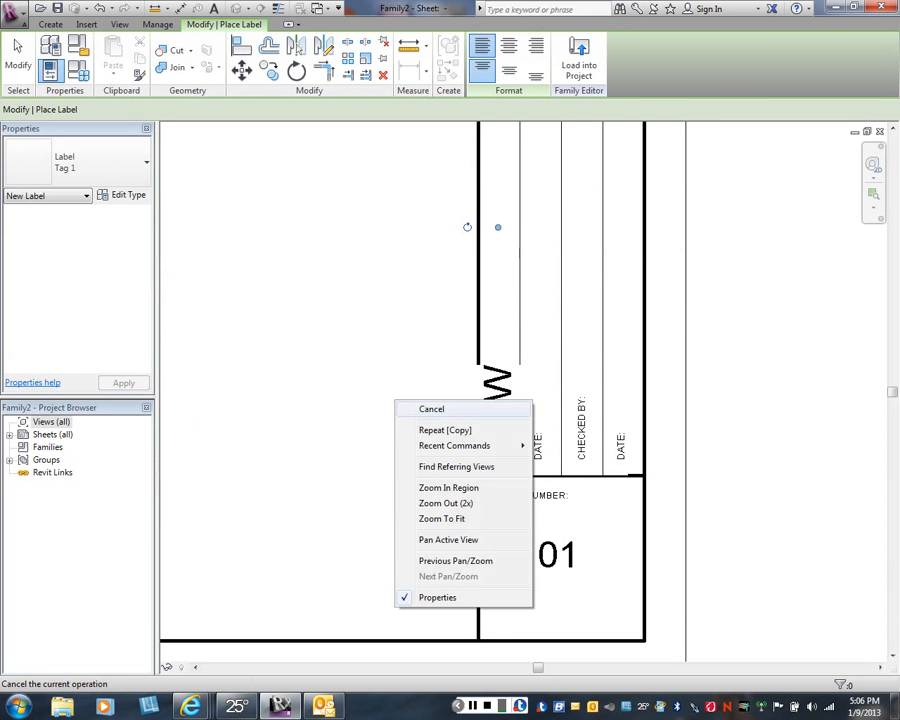
pyautogui.click(420, 409)
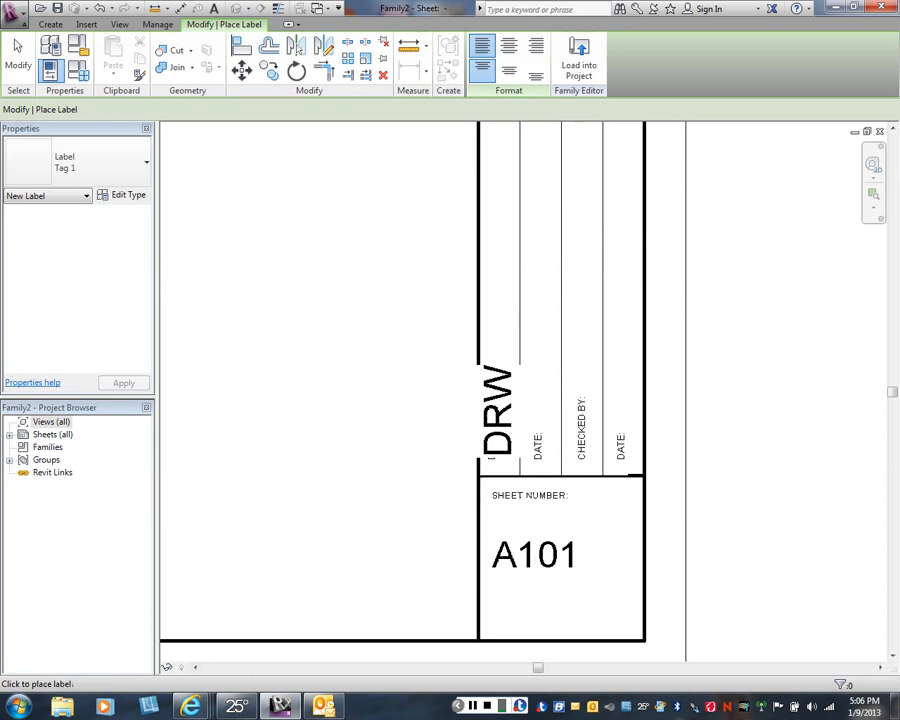
pyautogui.rightClick(371, 403)
pyautogui.click(395, 410)
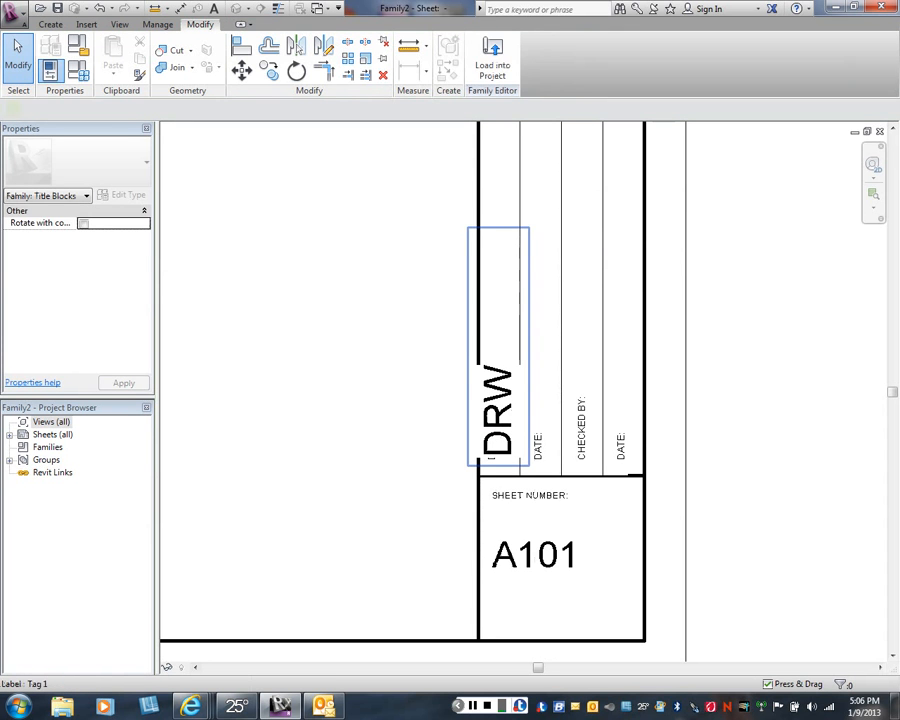
pyautogui.moveTo(497, 411); pyautogui.dragTo(501, 342)
pyautogui.press('Escape')
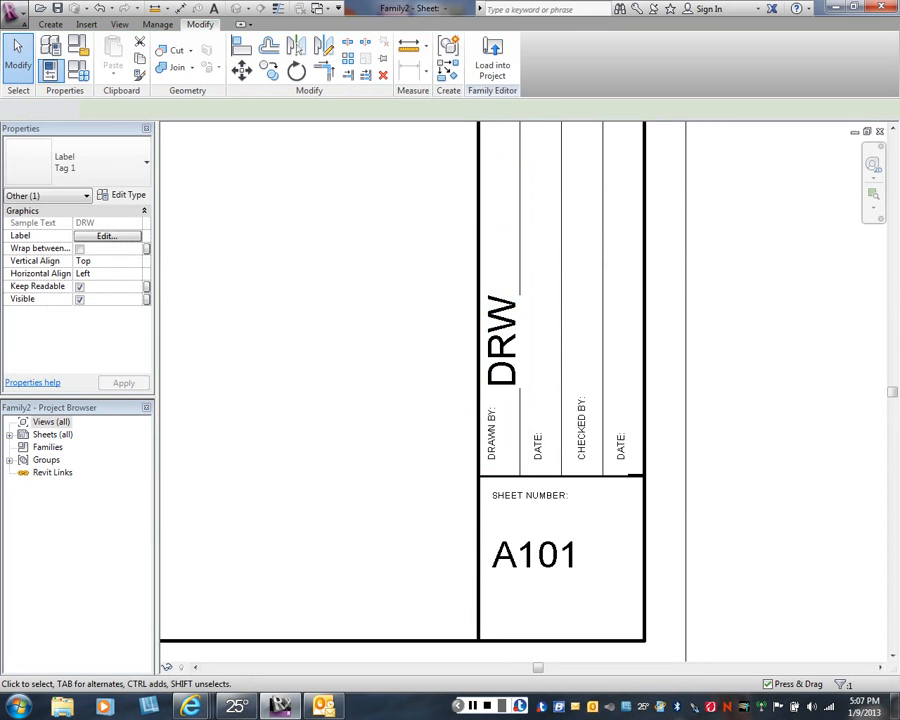
# - Duplicate the type of the DRW label in the first column as a new label type named Tag 2
pyautogui.scroll(1, 501, 350)
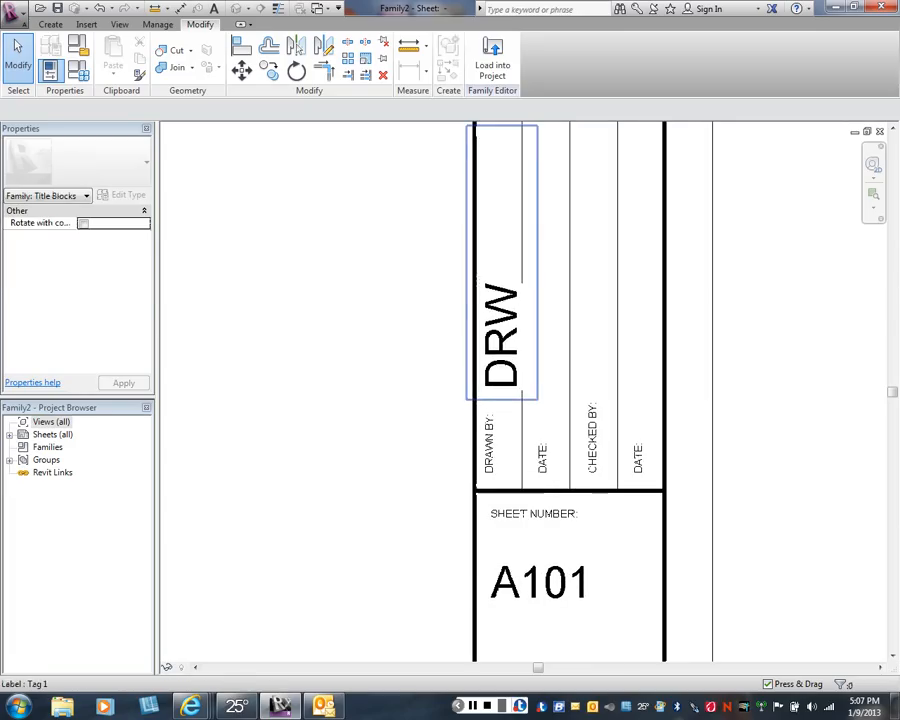
pyautogui.click(501, 355)
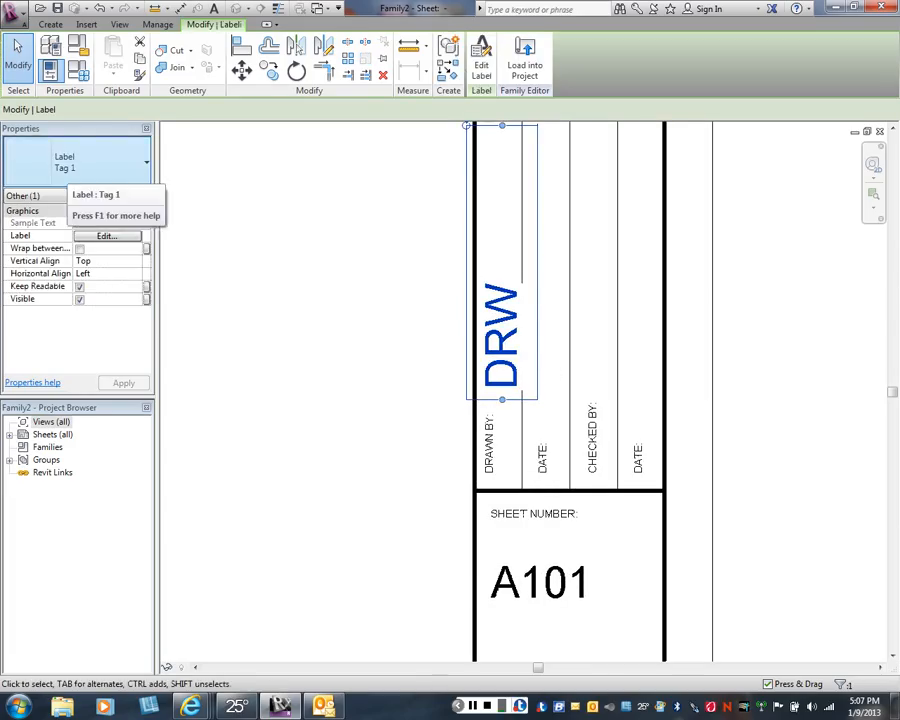
pyautogui.click(80, 165)
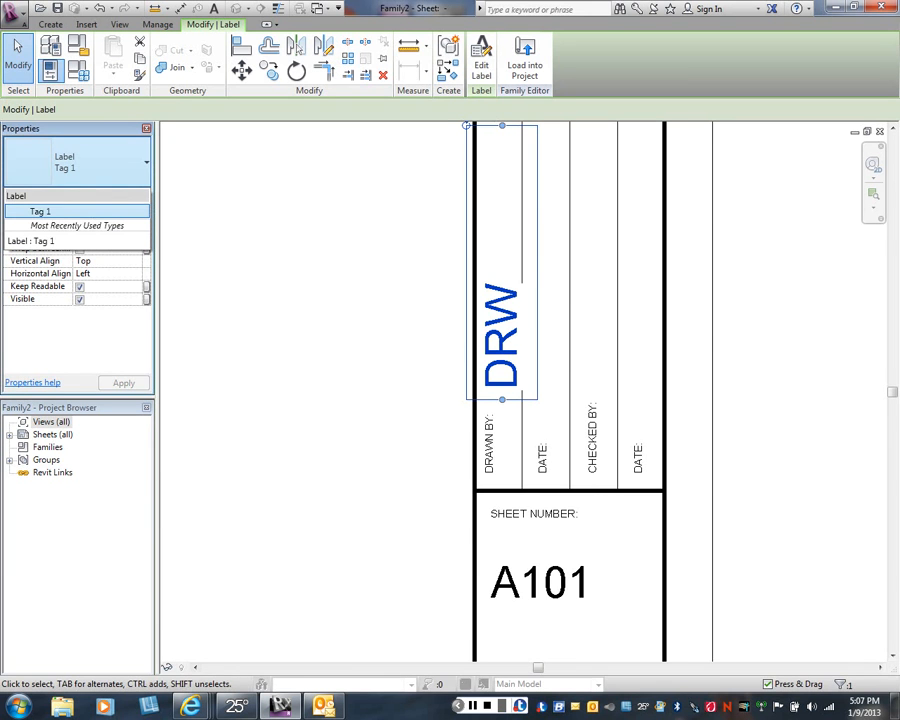
pyautogui.click(40, 211)
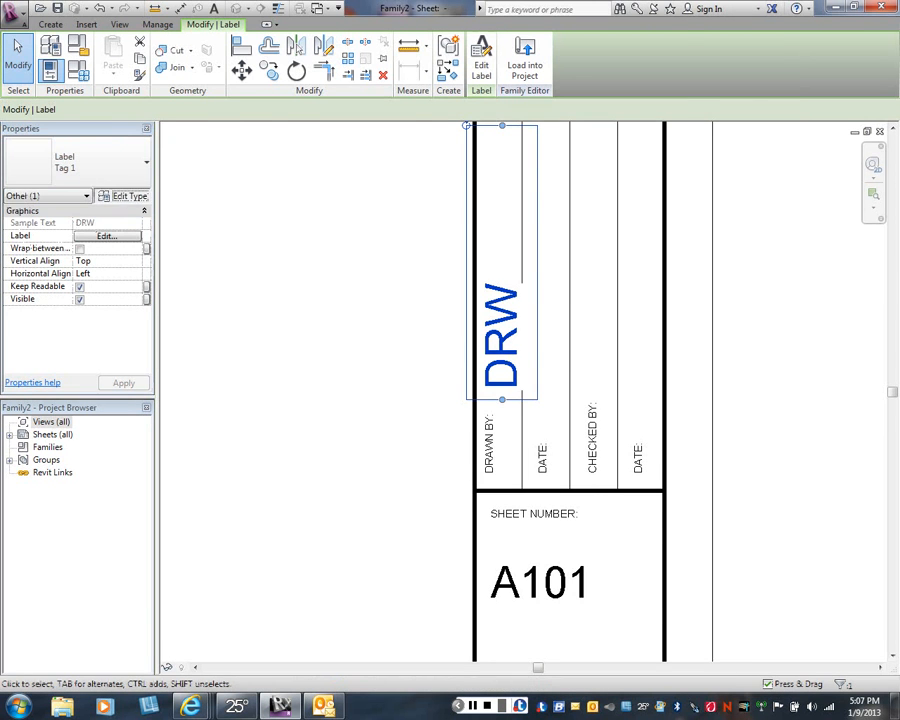
pyautogui.click(123, 195)
pyautogui.click(686, 103)
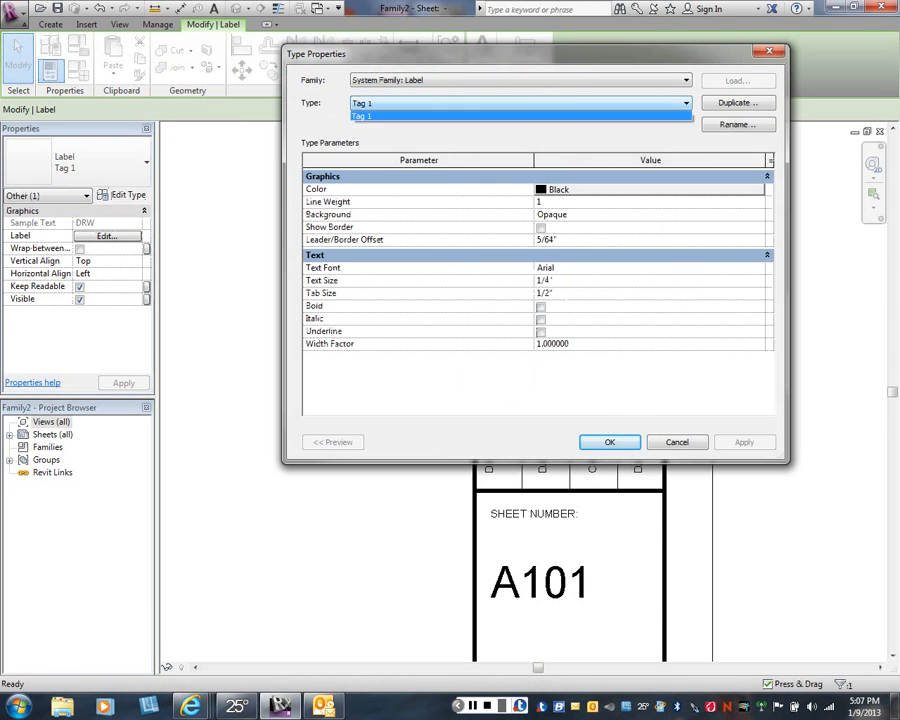
pyautogui.click(686, 103)
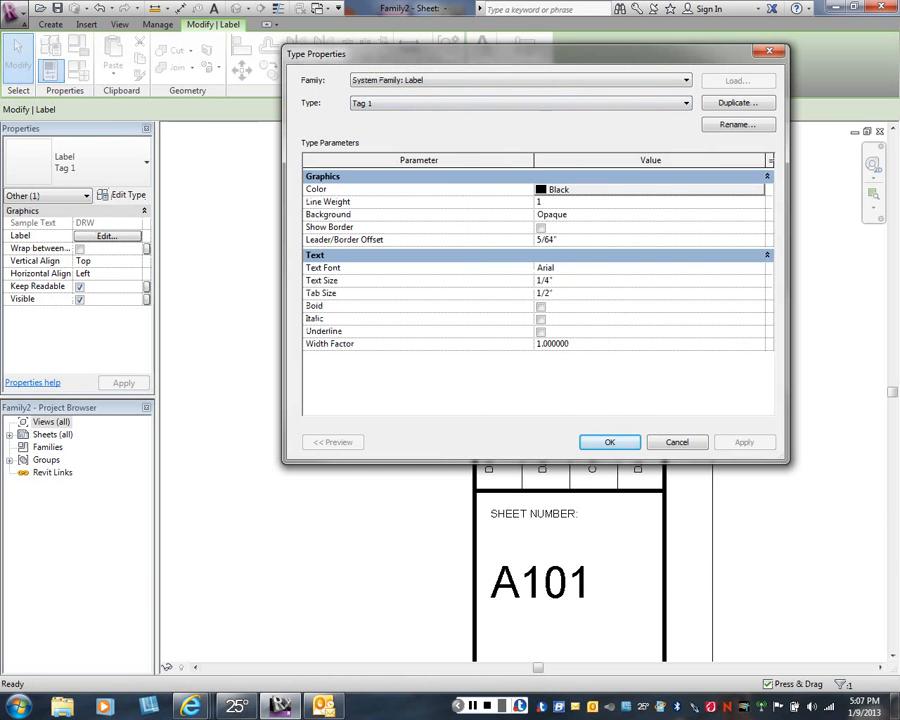
pyautogui.click(737, 102)
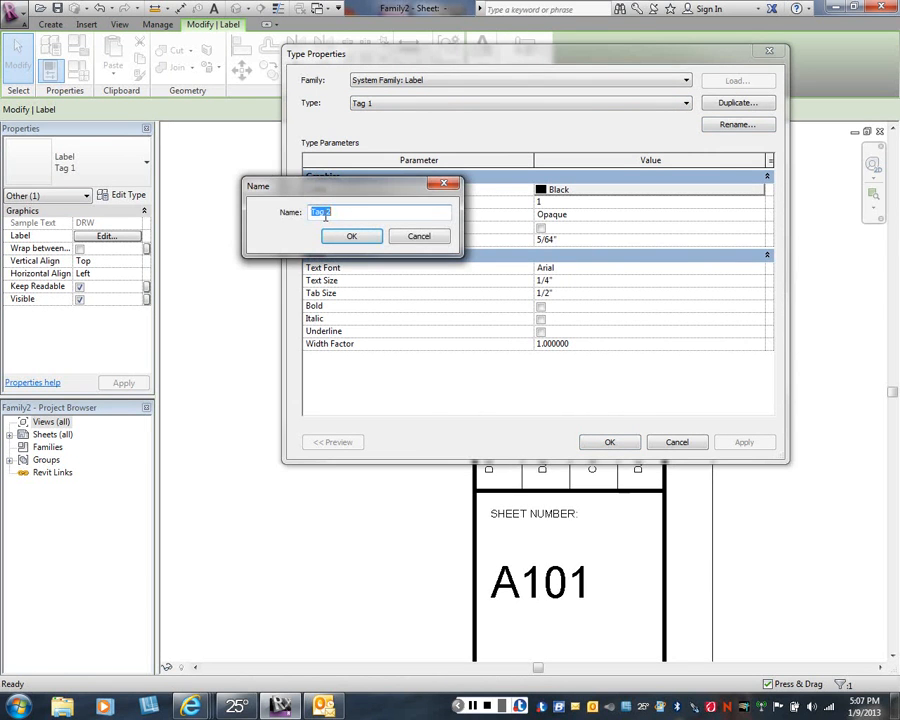
pyautogui.click(326, 212)
pyautogui.press('Return')
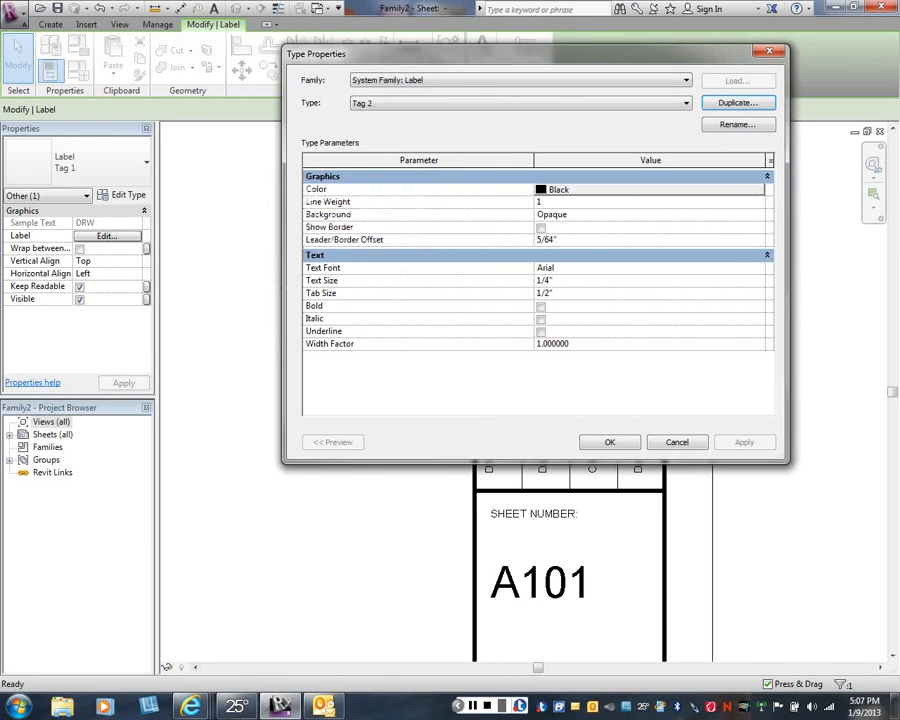
# - Reduce the text size of the Tag 2 label type so the DRW label fits within its column
pyautogui.click(541, 281)
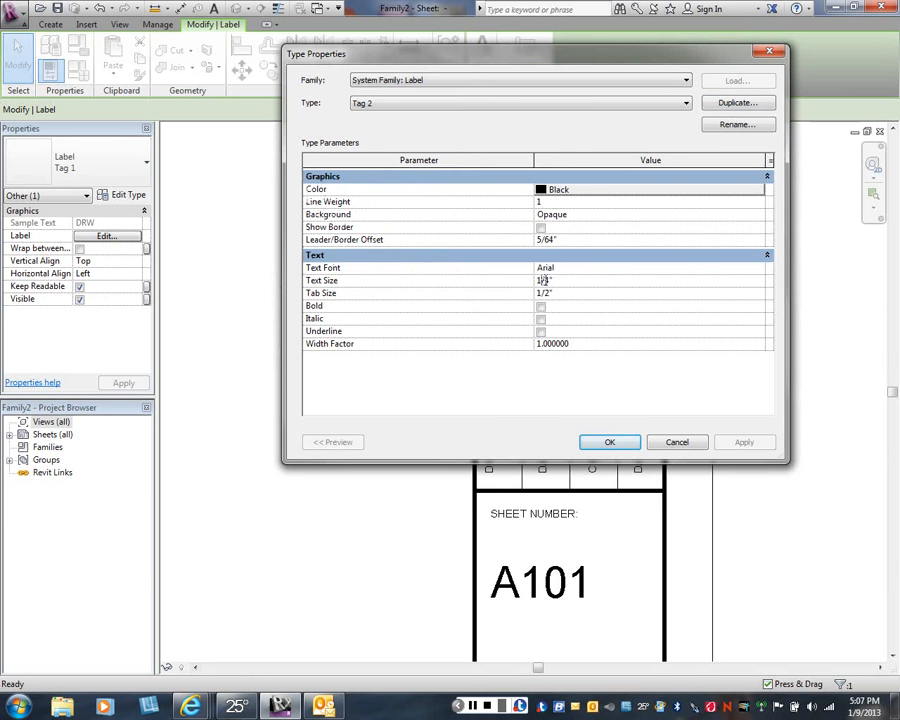
pyautogui.moveTo(545, 281); pyautogui.dragTo(550, 280)
pyautogui.press('Return')
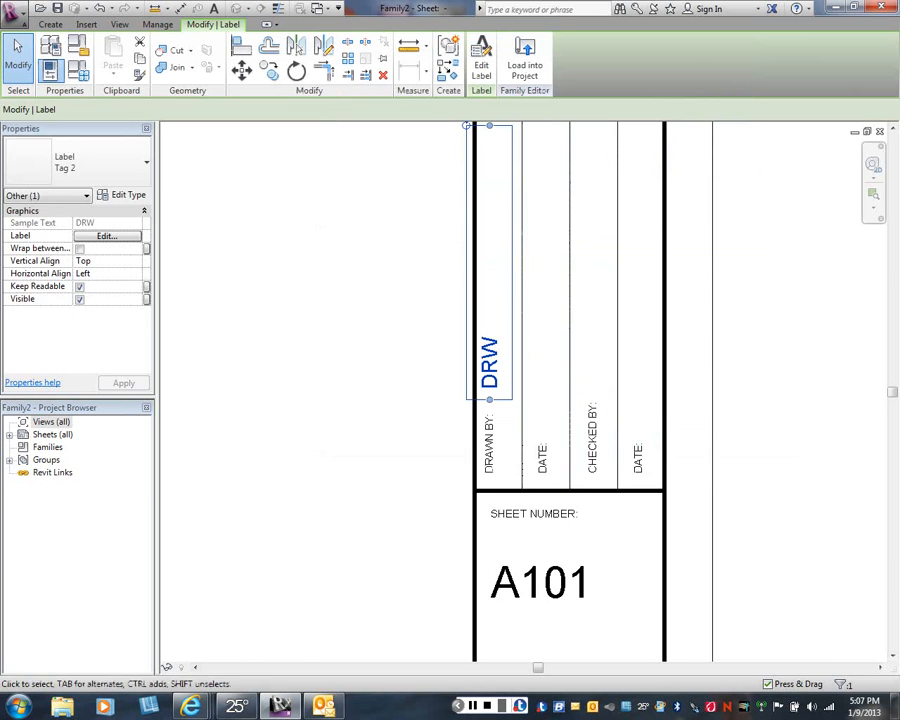
pyautogui.press('Escape')
# - Shift the DRW label slightly sideways so it sits between the lines of the first column
pyautogui.scroll(2, 497, 381)
pyautogui.moveTo(490, 376); pyautogui.dragTo(504, 376)
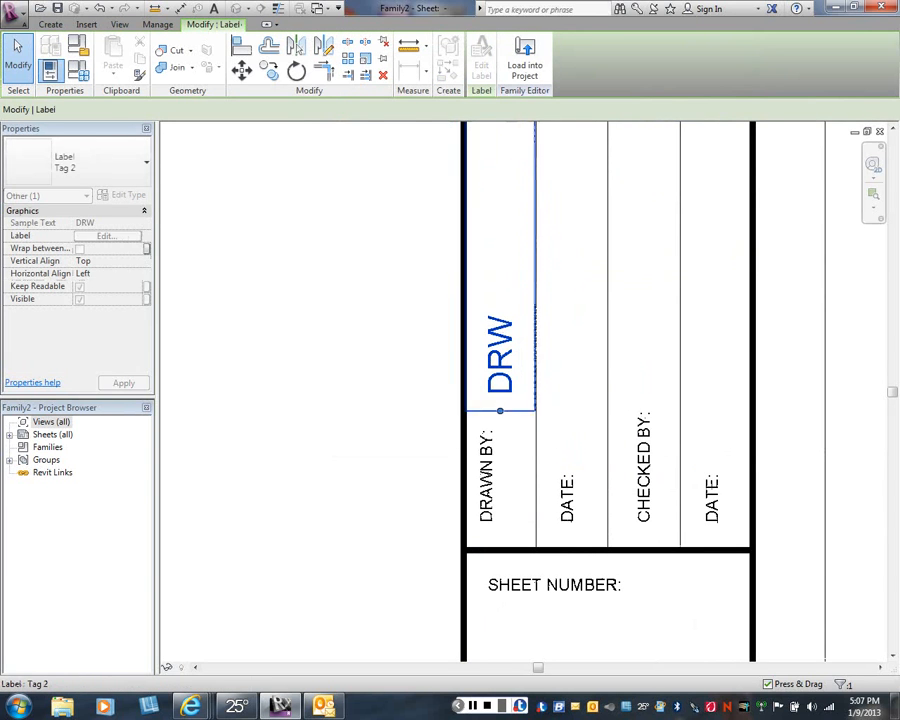
pyautogui.press('Escape')
pyautogui.scroll(-2, 370, 396)
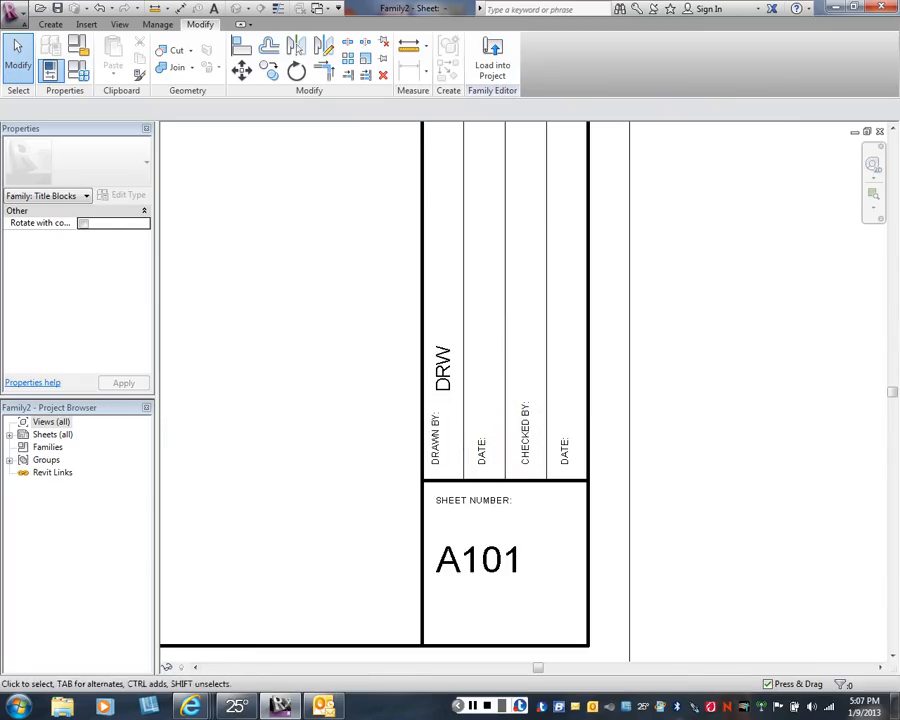
# - Place a label with the Sheet Issue Date parameter horizontally across the heavy line beside the first column, above the DRW label
pyautogui.click(50, 24)
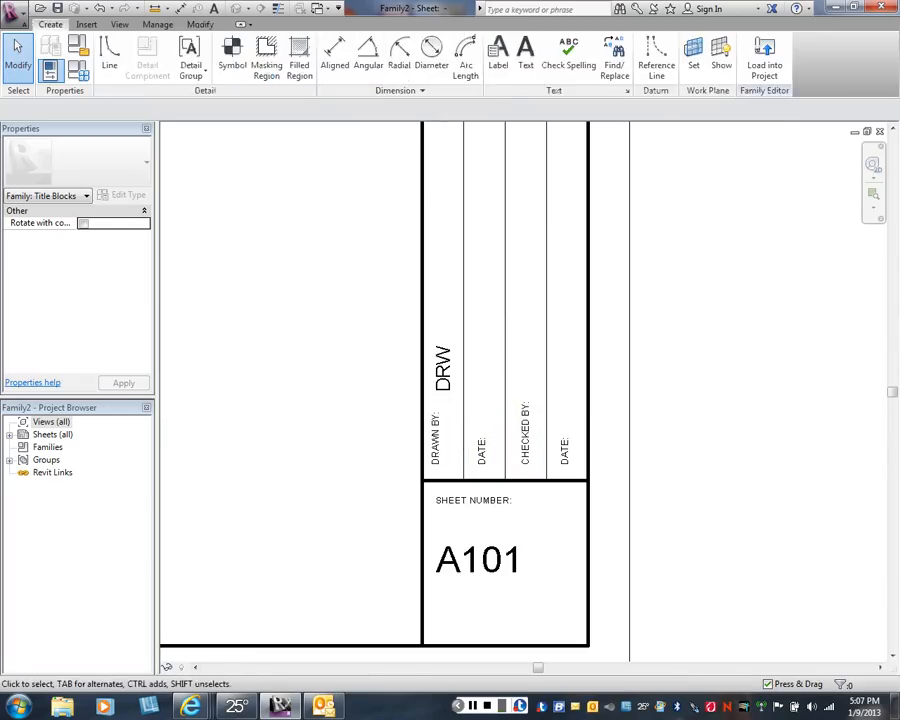
pyautogui.click(498, 52)
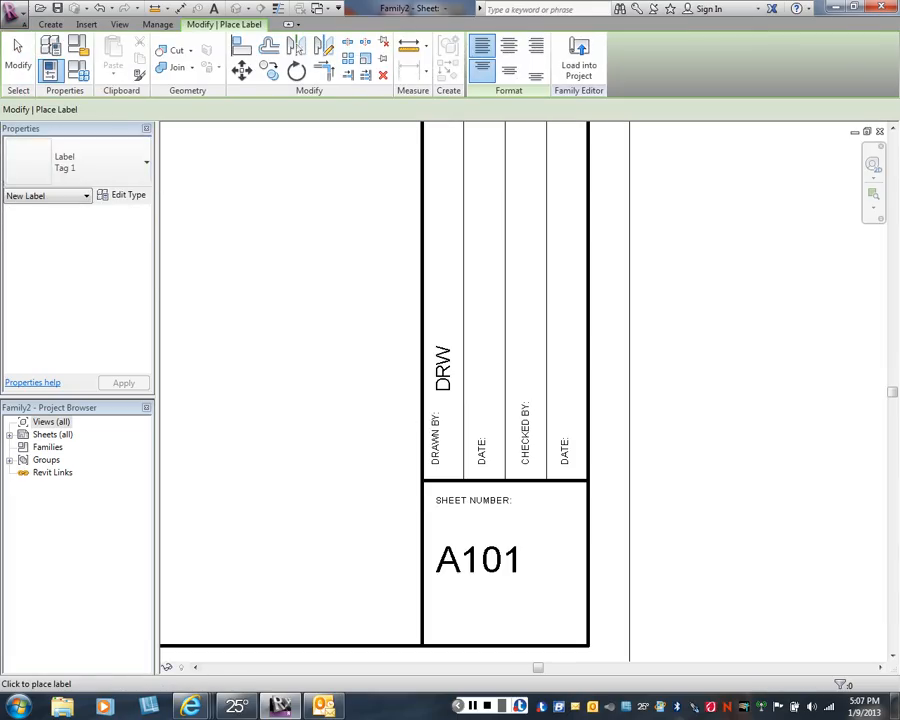
pyautogui.click(483, 374)
pyautogui.scroll(-3, 250, 352)
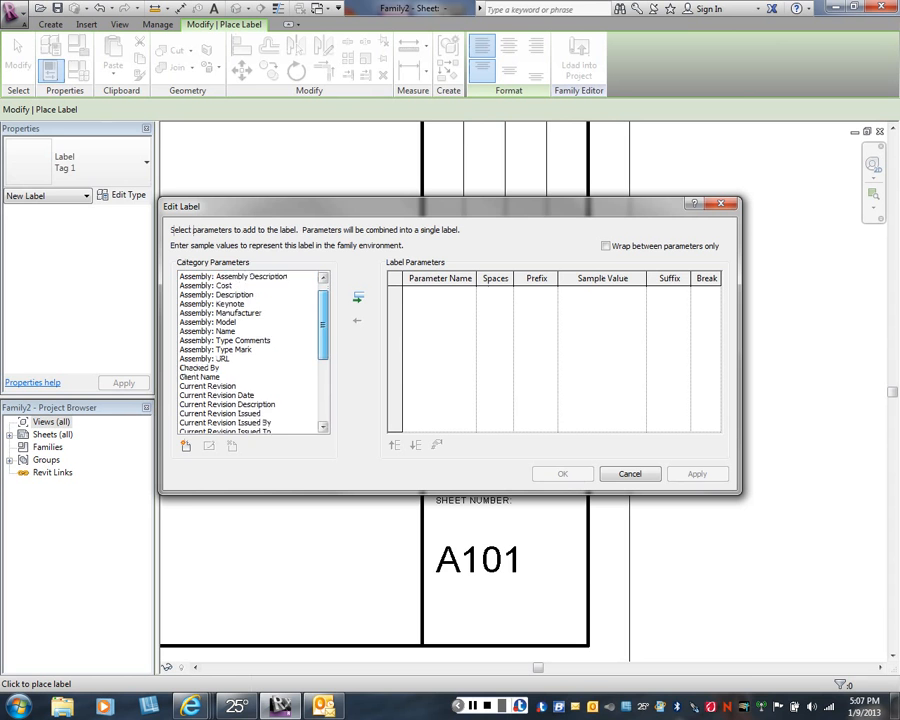
pyautogui.scroll(-1, 250, 352)
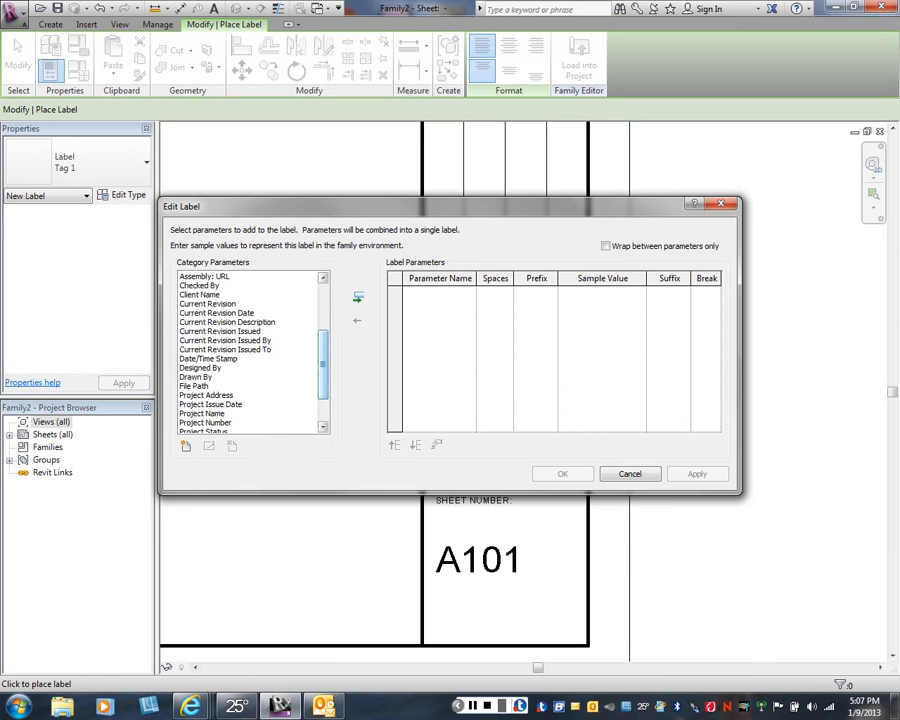
pyautogui.moveTo(323, 364); pyautogui.dragTo(323, 386)
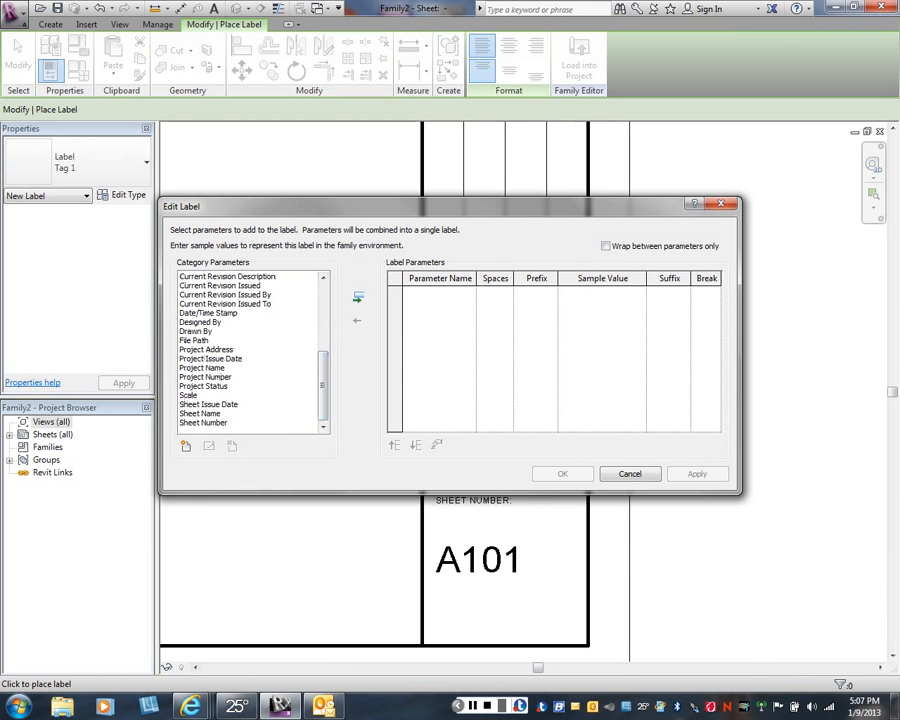
pyautogui.click(209, 405)
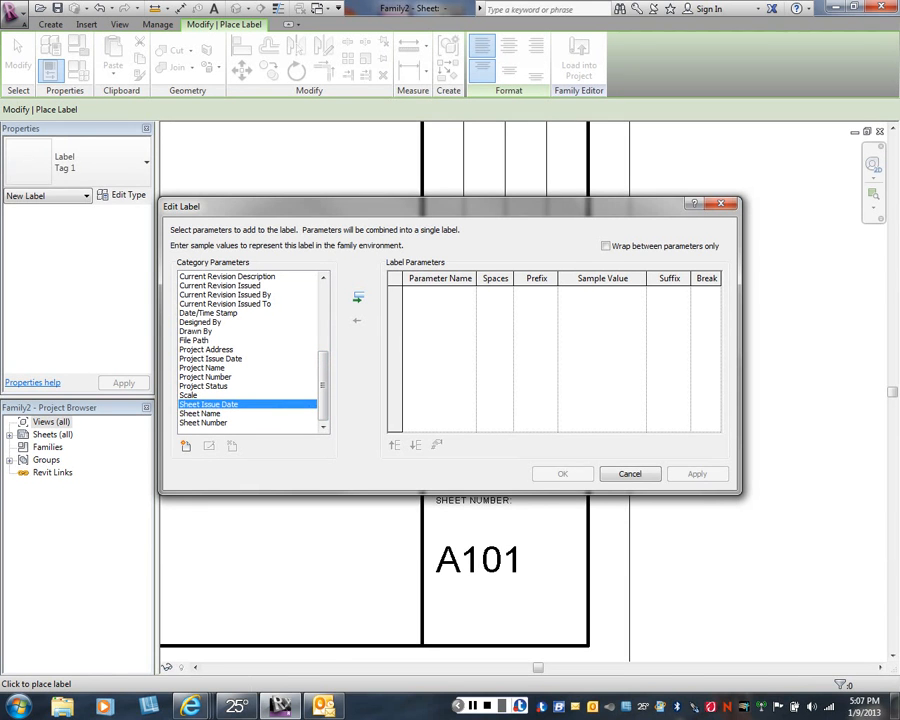
pyautogui.click(358, 297)
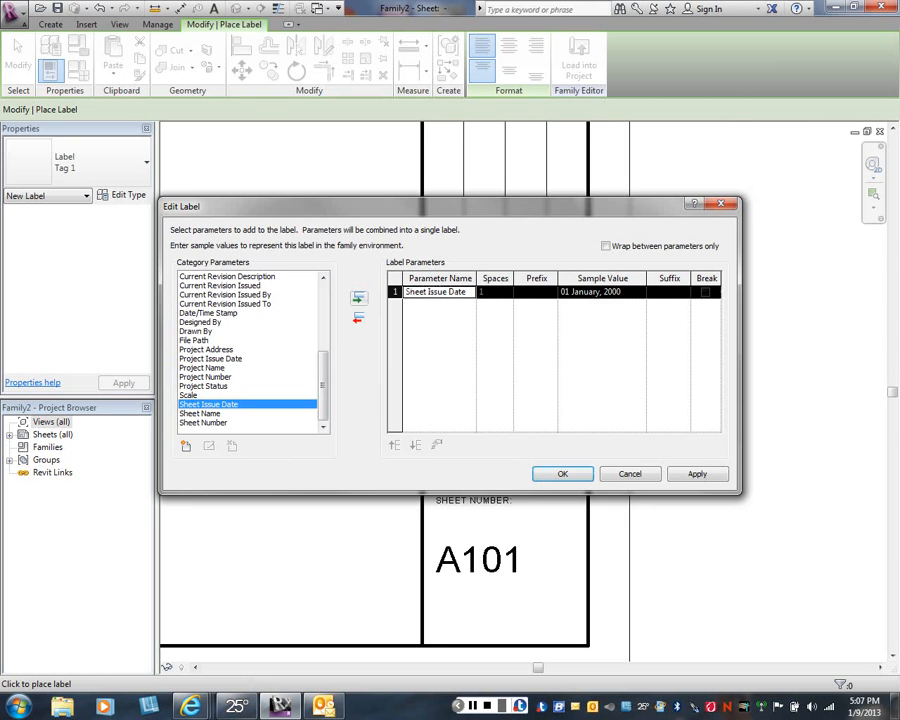
pyautogui.click(698, 474)
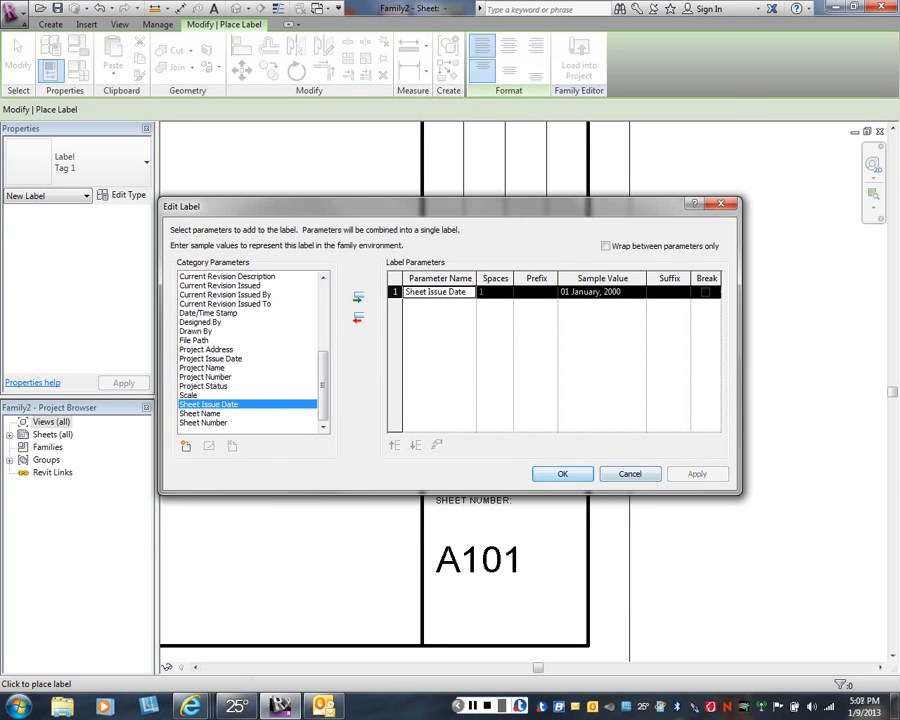
pyautogui.click(563, 474)
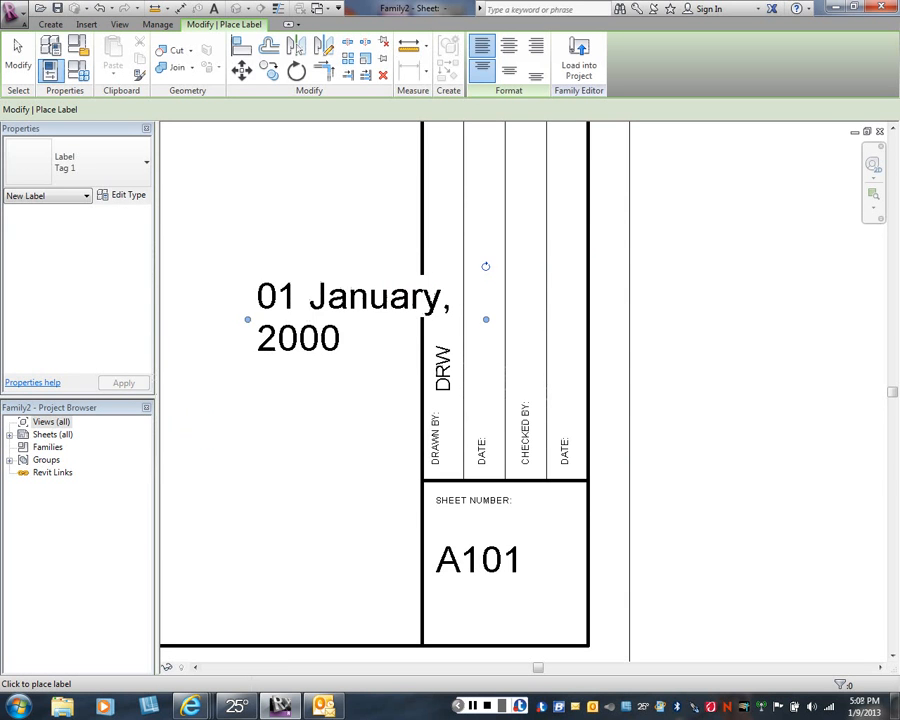
pyautogui.rightClick(297, 366)
pyautogui.click(330, 377)
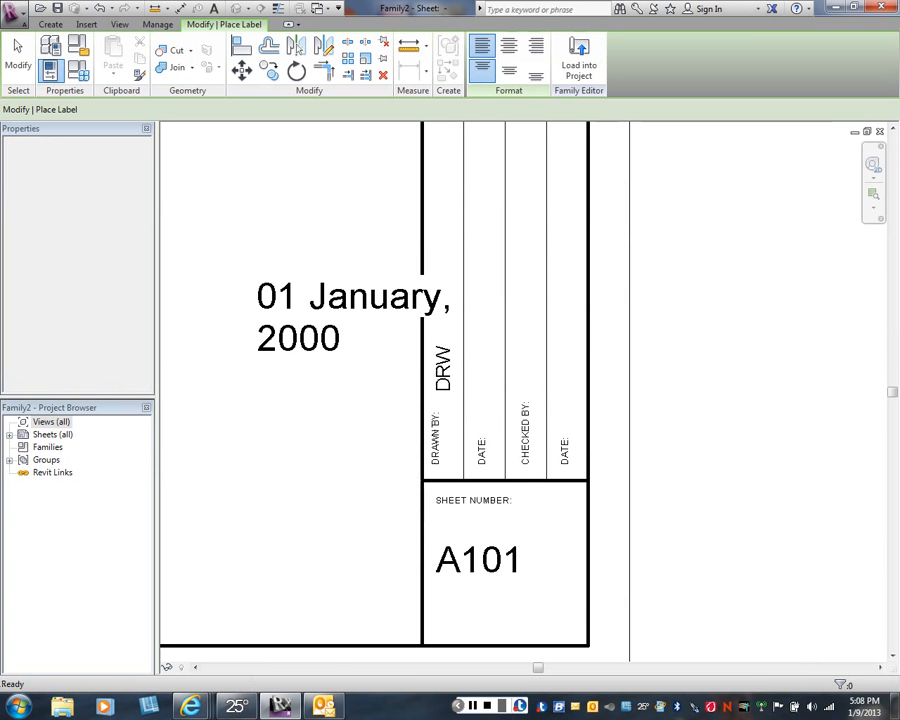
# - Change the sheet issue date label's type to Tag 2
pyautogui.click(292, 300)
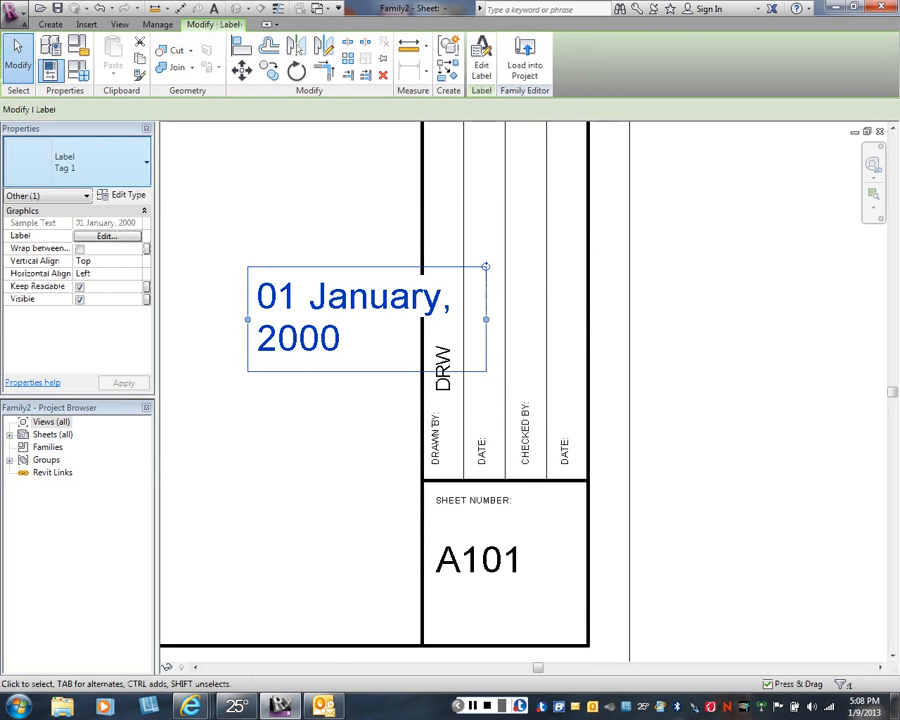
pyautogui.click(76, 160)
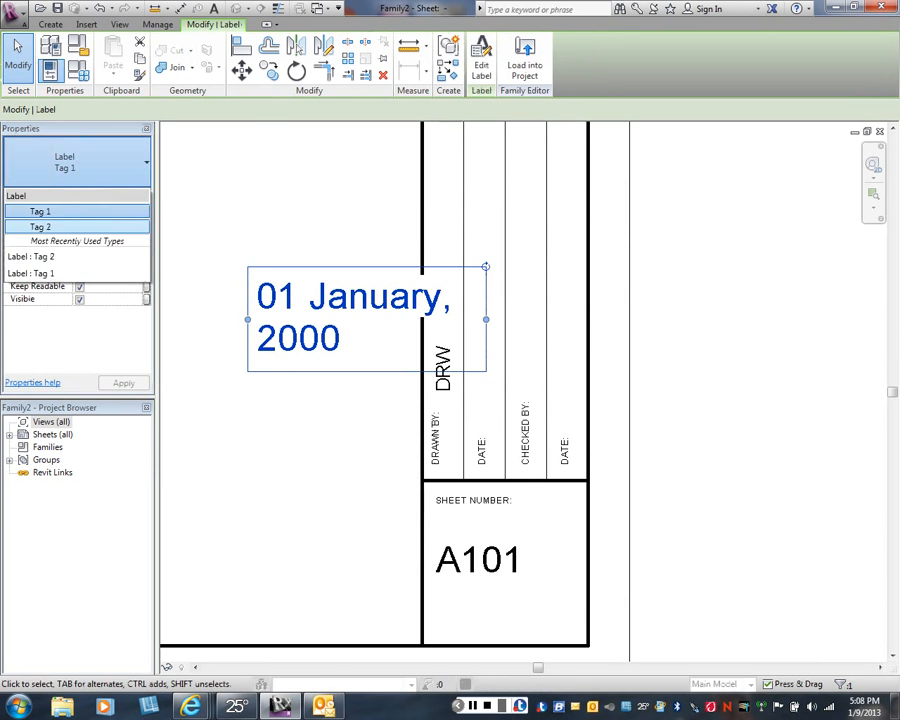
pyautogui.click(40, 227)
pyautogui.press('Escape')
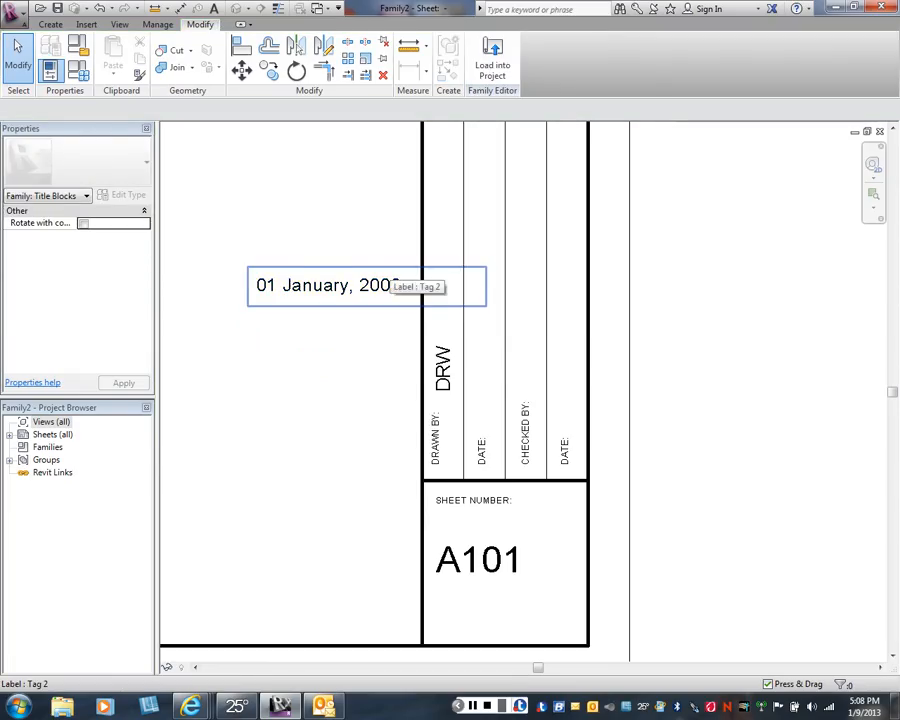
# - Rotate the sheet issue date label to vertical and position it in the second column above the DATE: text
pyautogui.click(395, 280)
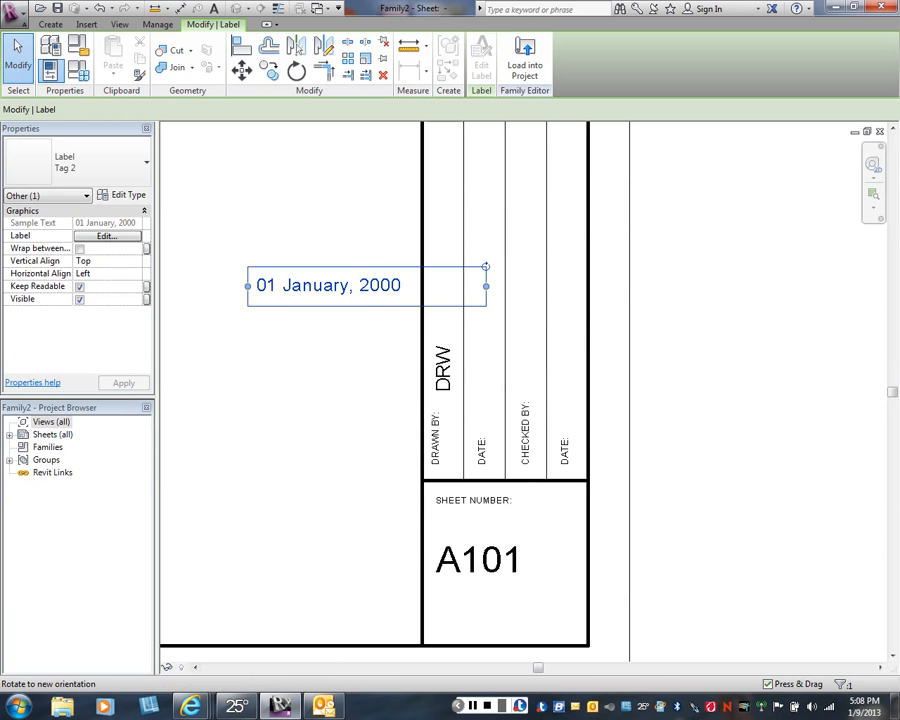
pyautogui.moveTo(485, 266); pyautogui.dragTo(346, 167)
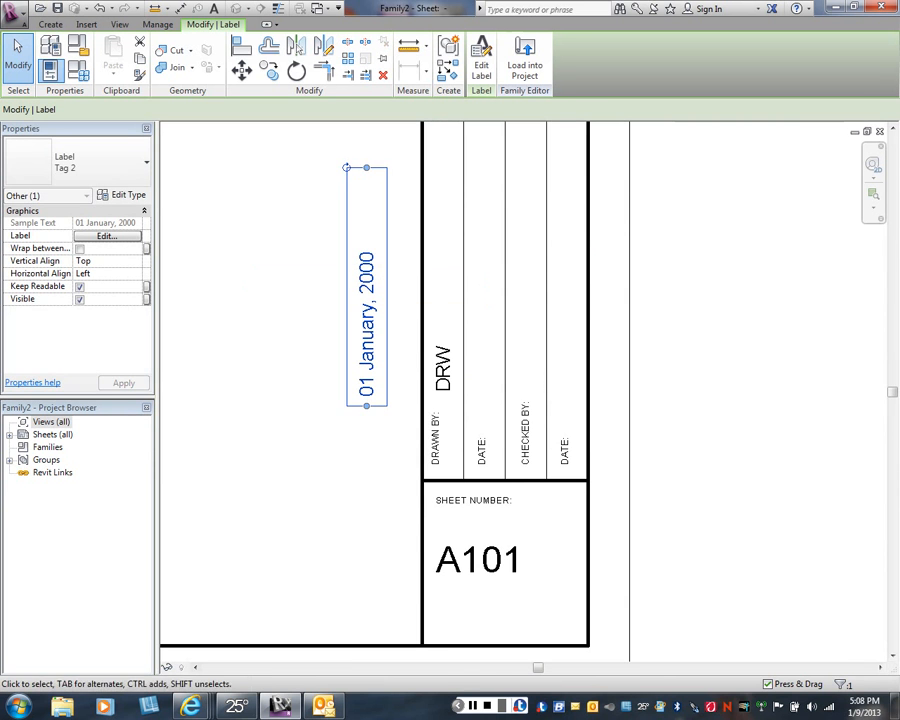
pyautogui.moveTo(367, 290); pyautogui.dragTo(487, 285)
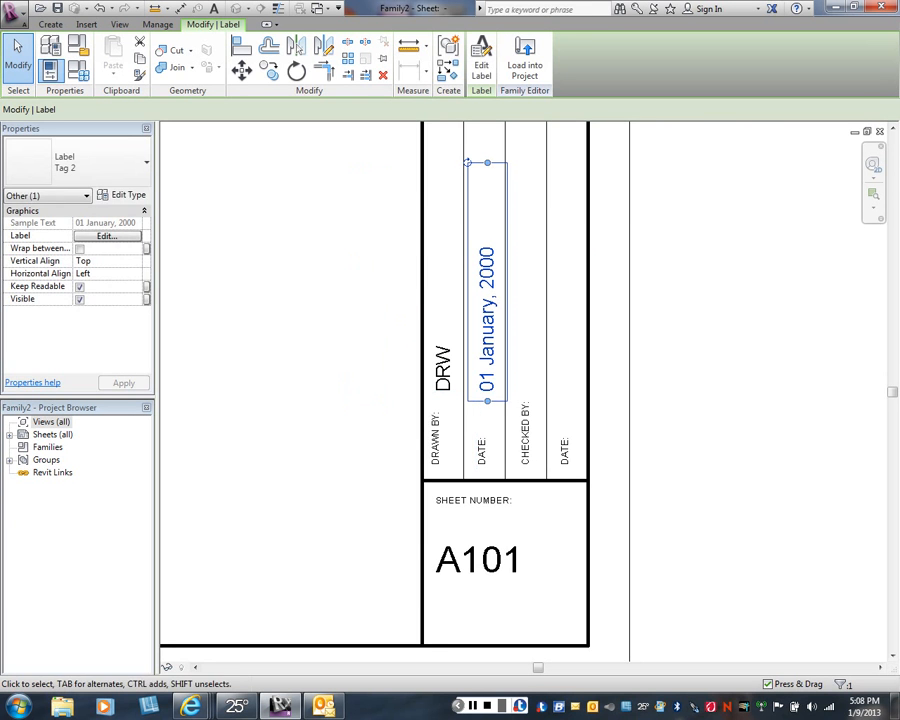
pyautogui.press('Escape')
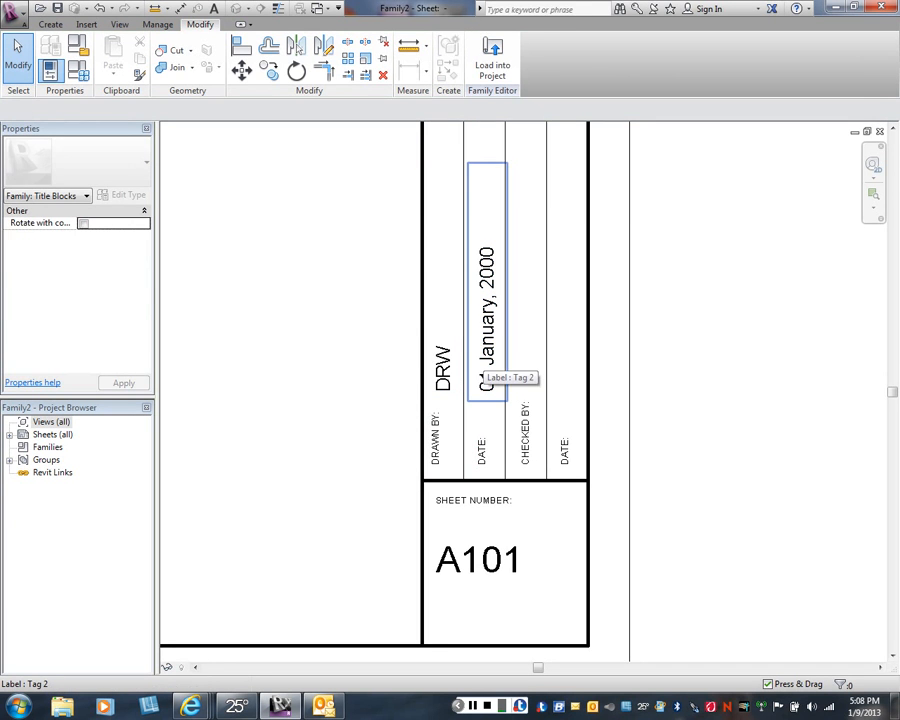
# - Copy the sheet issue date label horizontally from the second column into the fourth column above its DATE: text
pyautogui.click(484, 381)
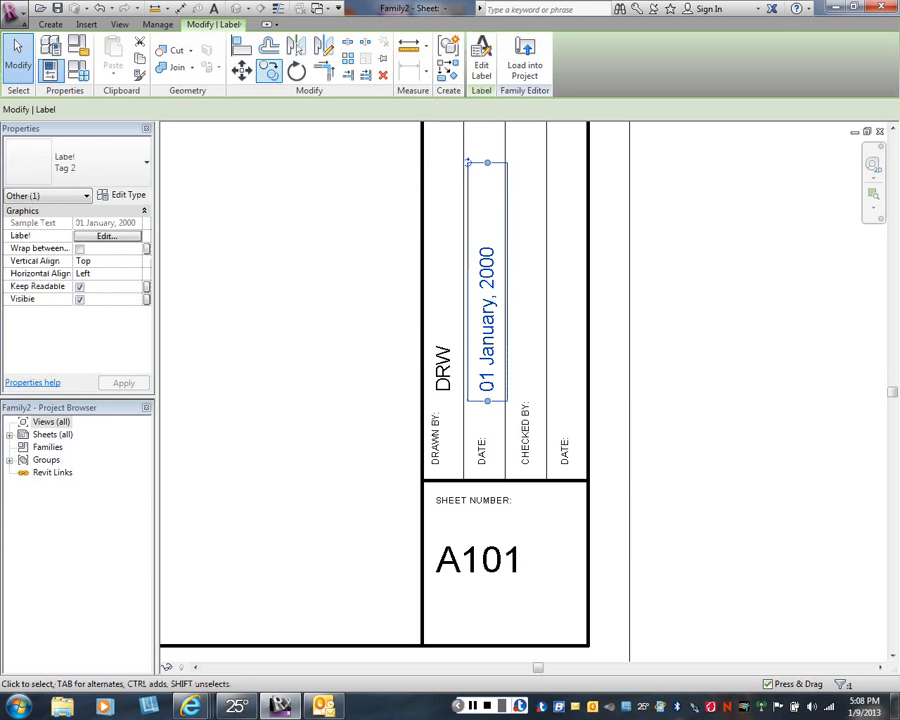
pyautogui.click(269, 70)
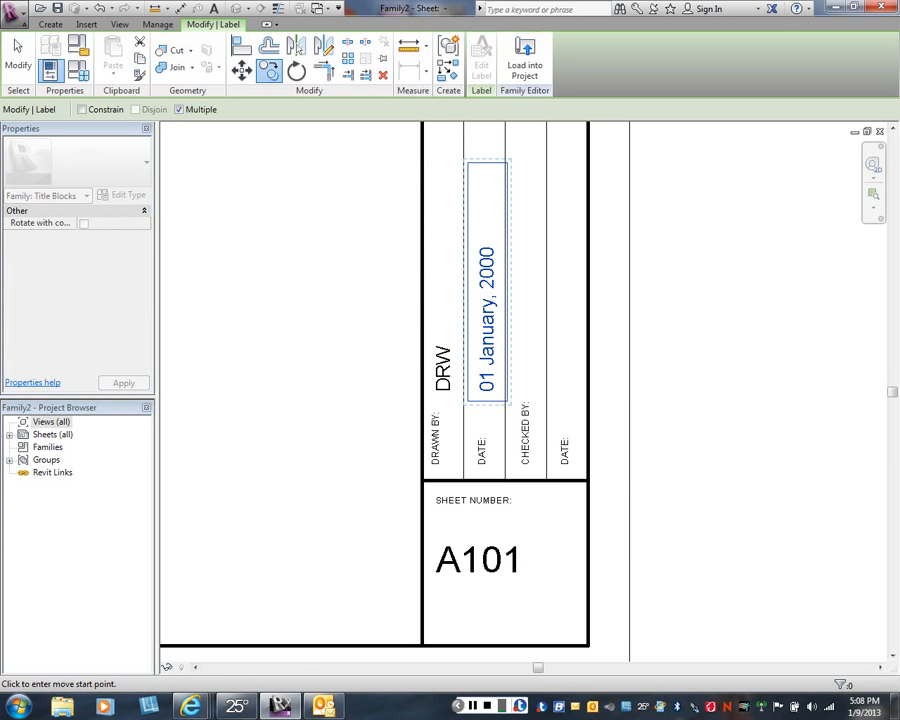
pyautogui.click(506, 398)
pyautogui.click(586, 398)
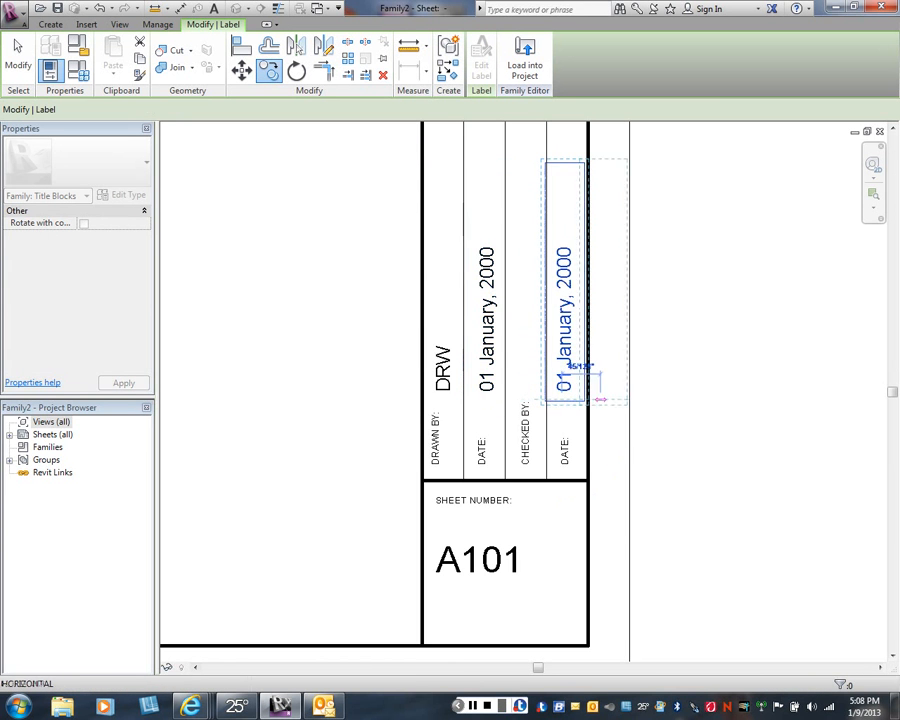
pyautogui.rightClick(678, 362)
pyautogui.click(702, 367)
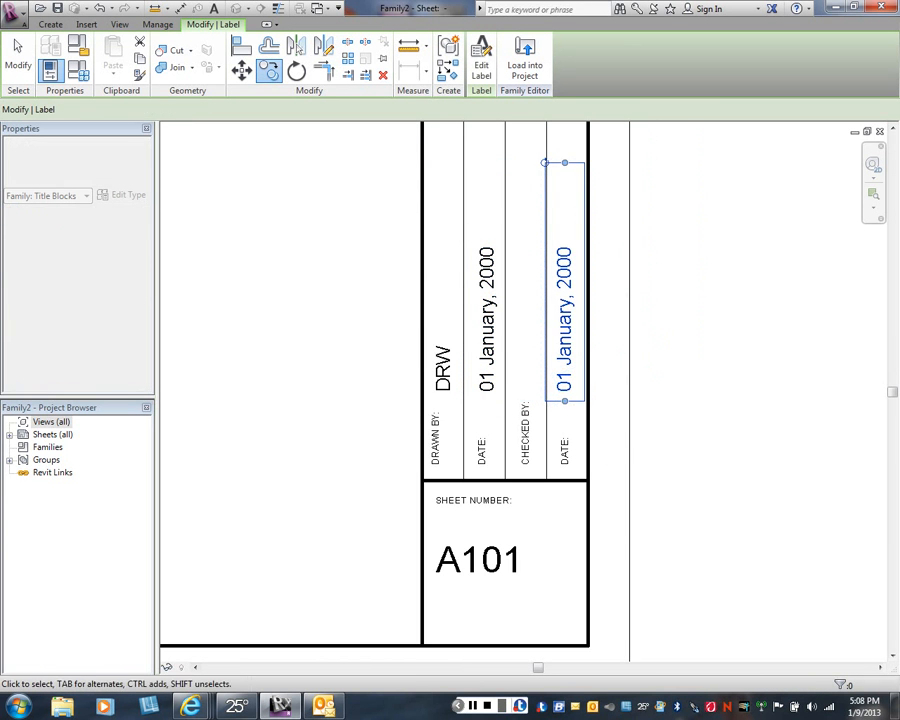
pyautogui.rightClick(304, 286)
pyautogui.click(335, 296)
pyautogui.scroll(2, 588, 388)
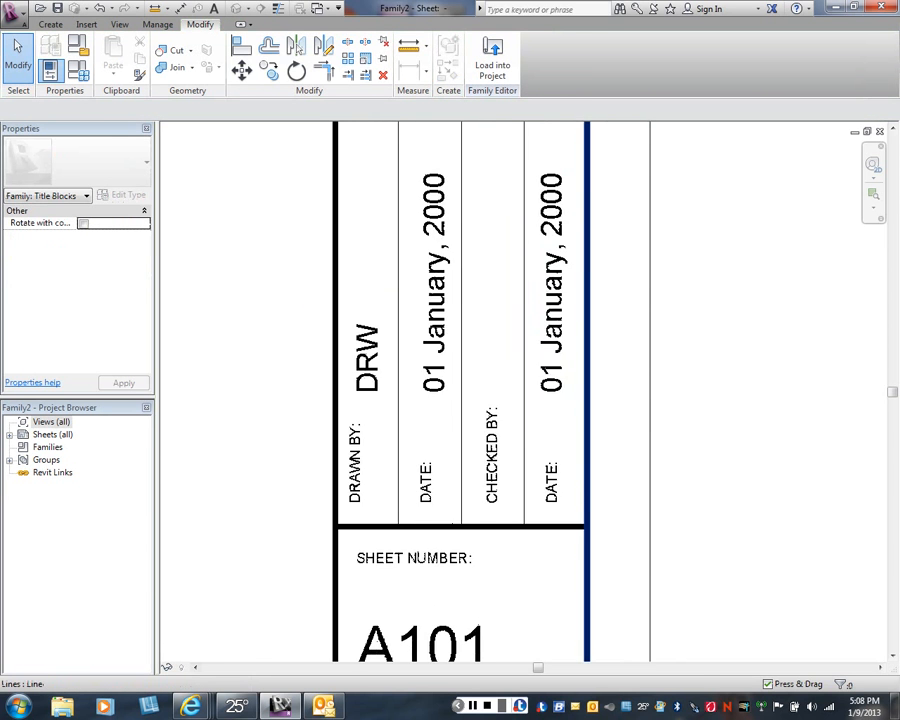
pyautogui.scroll(-1, 587, 390)
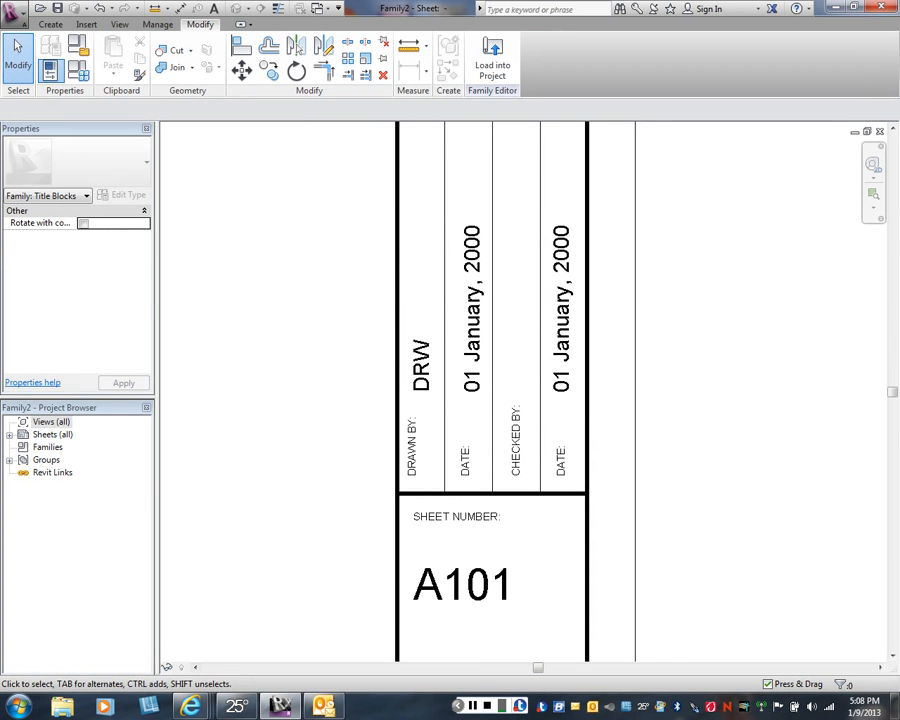
# - Place a label with the Checked By parameter horizontally across the title strip, centred above the CHECKED BY: text in the third column
pyautogui.click(50, 24)
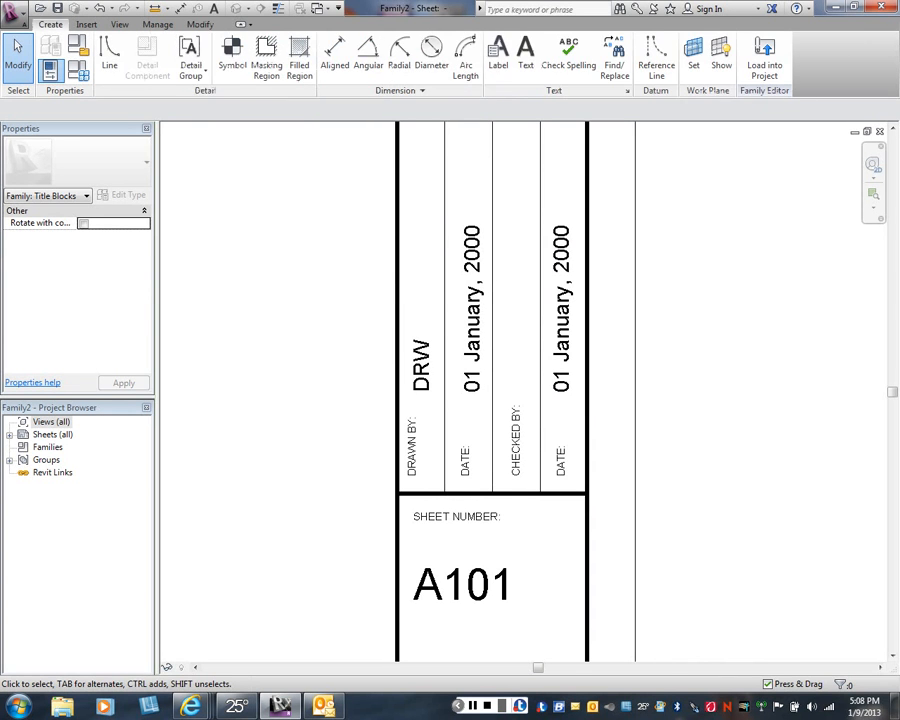
pyautogui.click(498, 55)
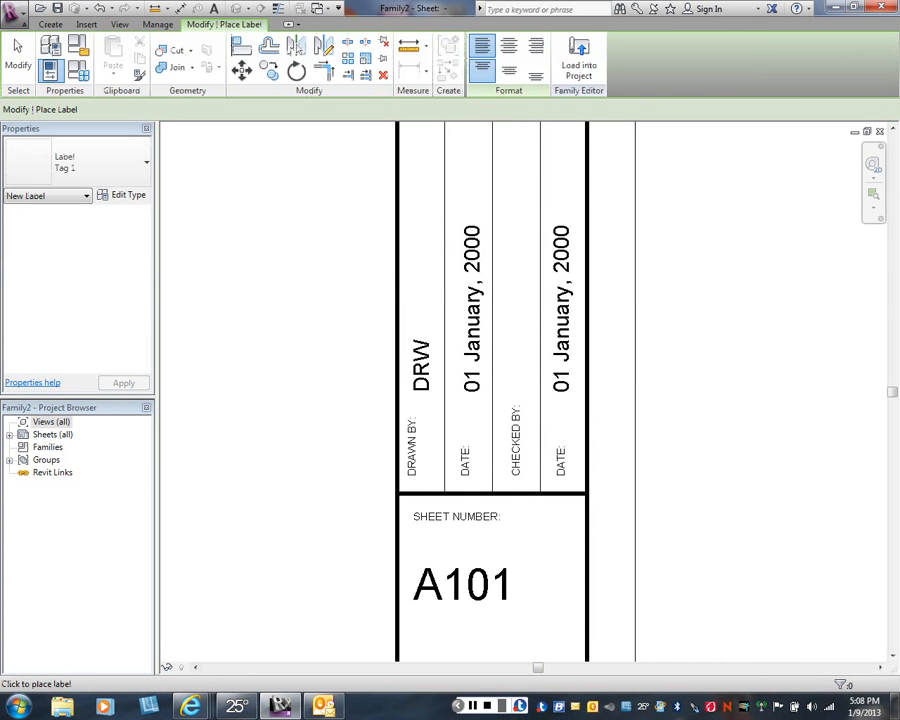
pyautogui.click(516, 370)
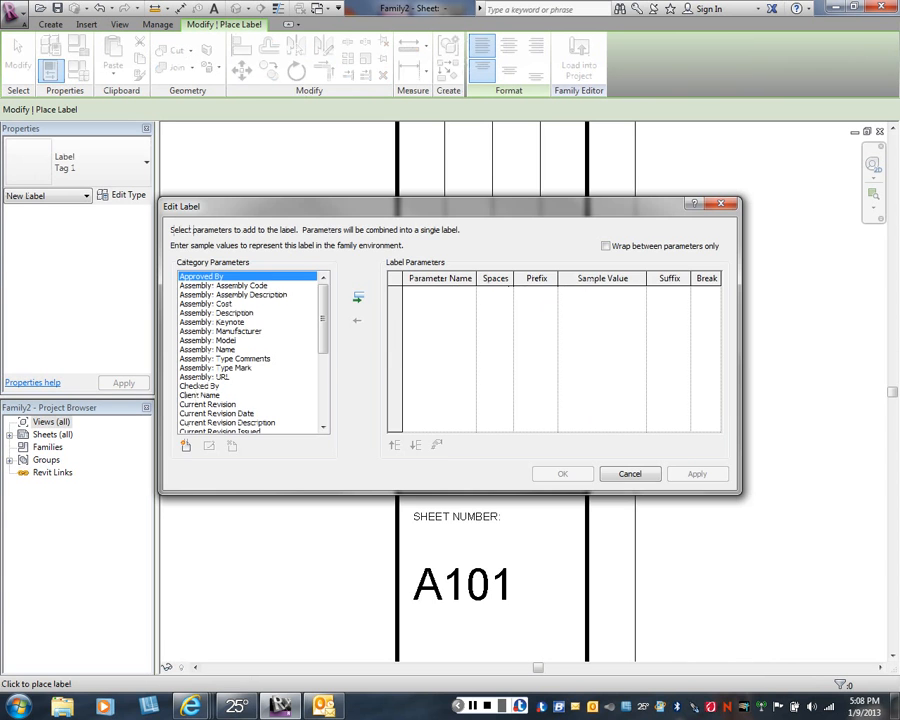
pyautogui.click(210, 386)
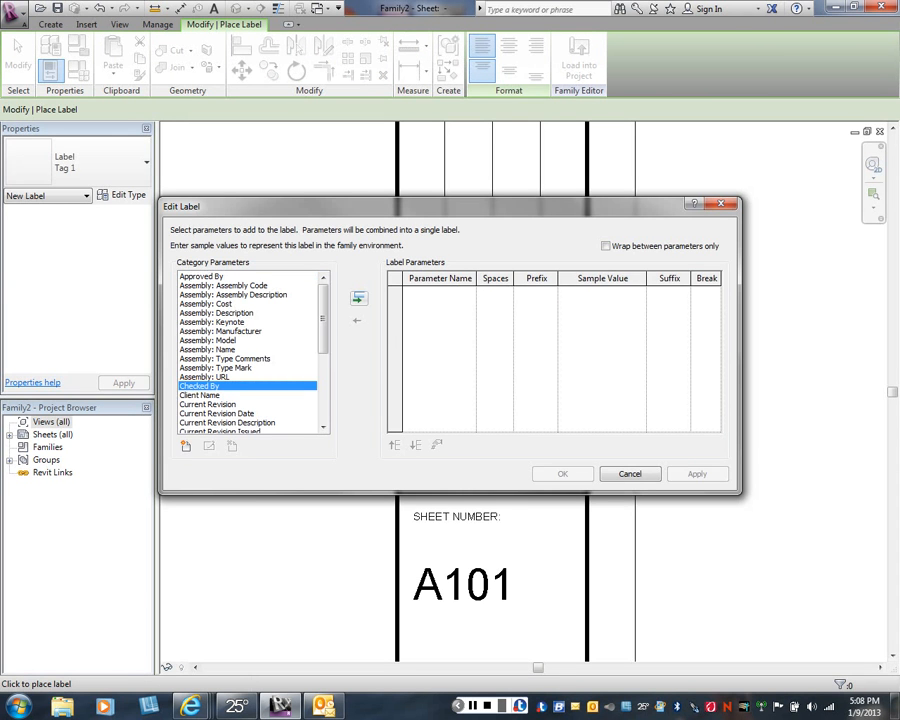
pyautogui.click(358, 298)
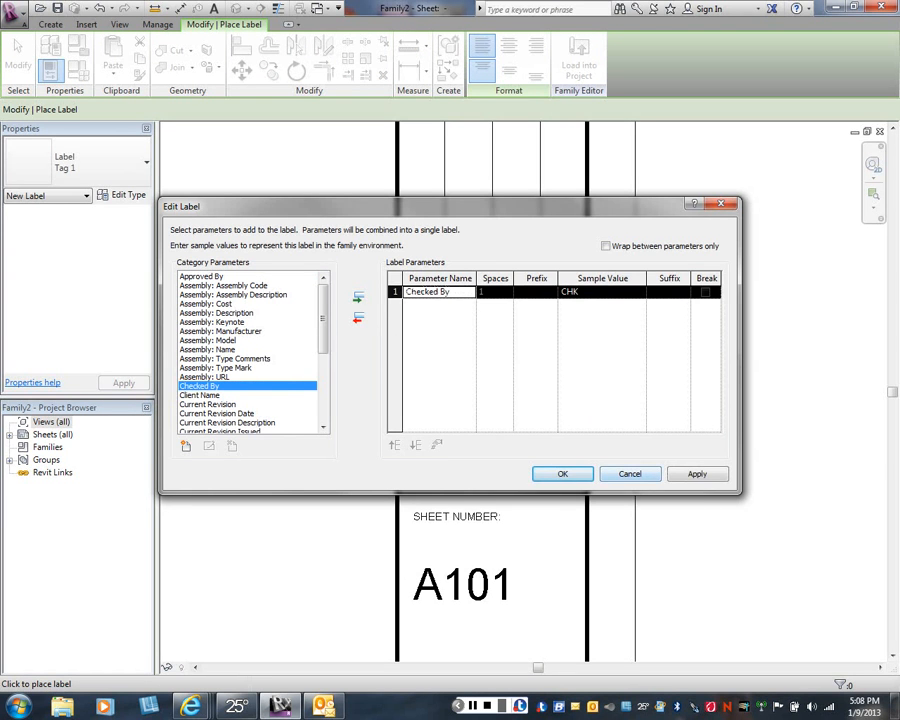
pyautogui.click(697, 474)
pyautogui.click(563, 474)
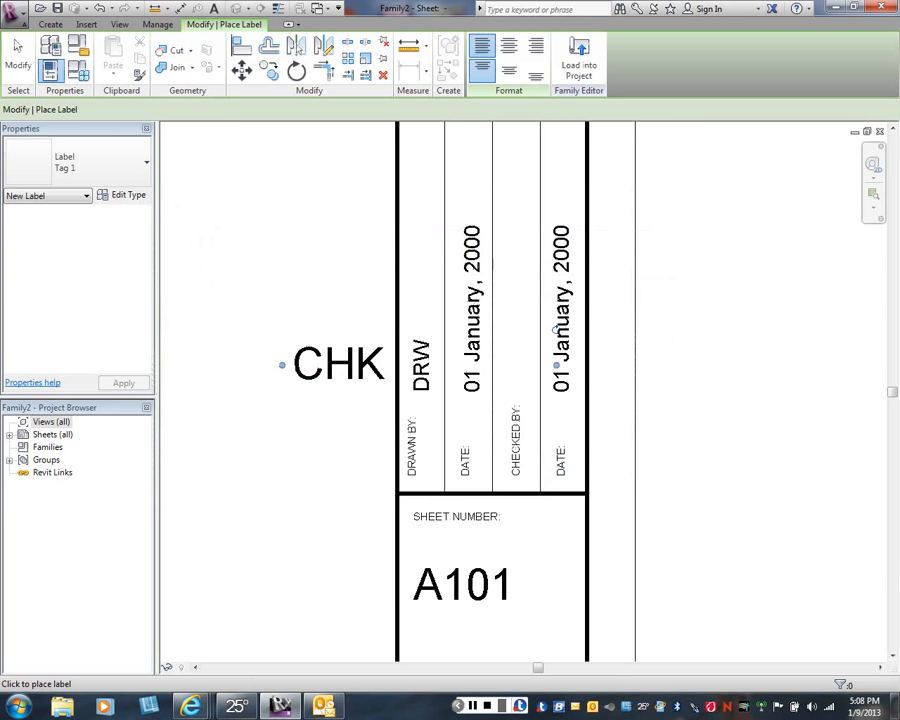
pyautogui.rightClick(315, 390)
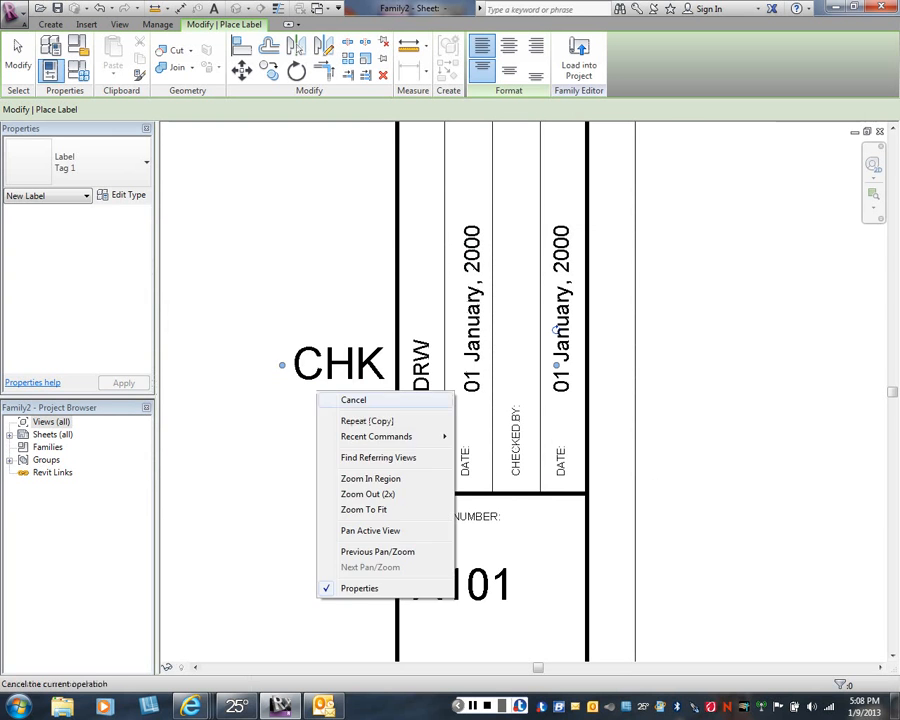
pyautogui.click(326, 401)
pyautogui.rightClick(325, 404)
pyautogui.click(342, 413)
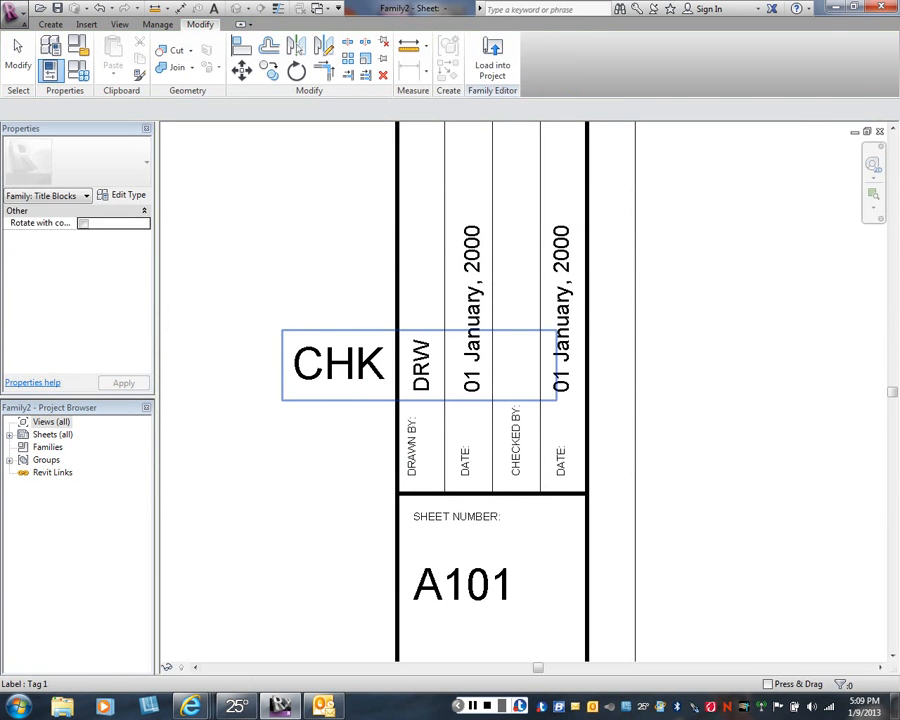
# - Change the type of the checked by label (CHK) to Tag 2
pyautogui.click(340, 372)
pyautogui.click(77, 162)
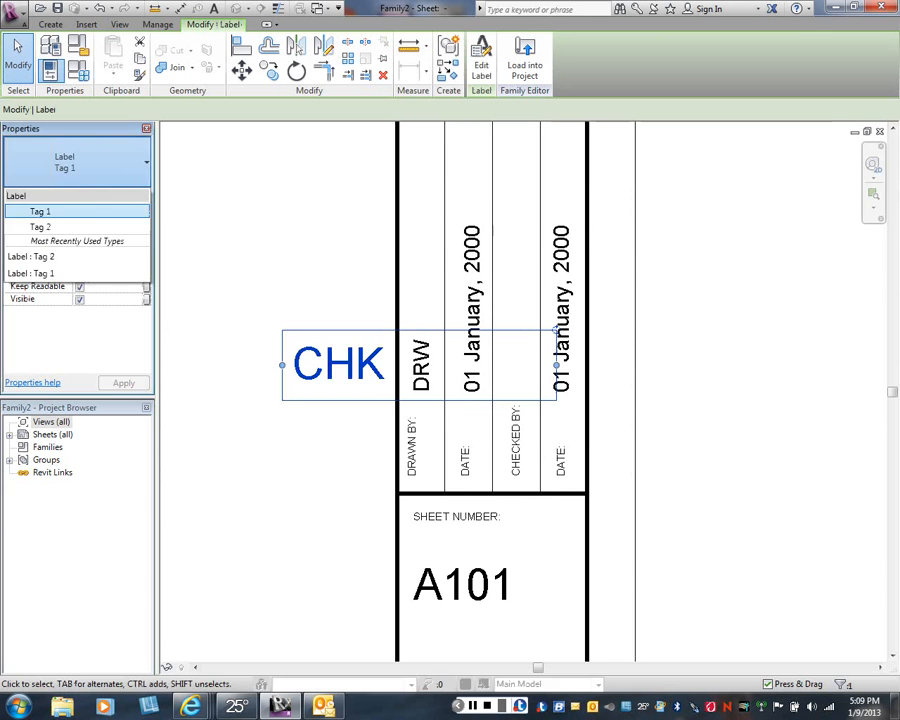
pyautogui.click(40, 225)
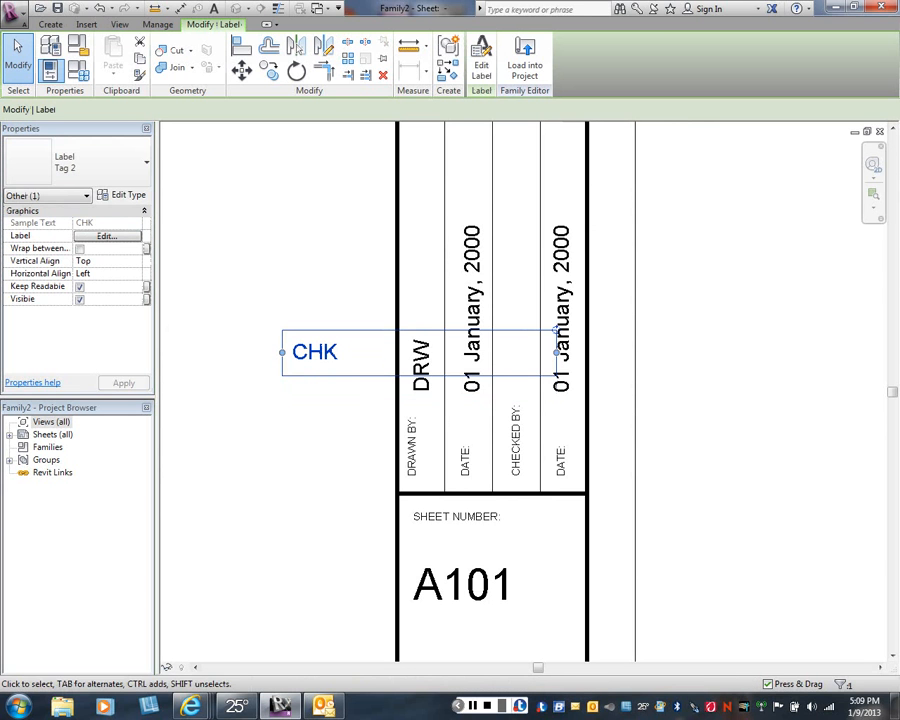
# - Rotate the checked by label to vertical and move it into the third column above the CHECKED BY: text
pyautogui.moveTo(556, 330)
pyautogui.mouseDown()
pyautogui.moveTo(510, 241)
pyautogui.moveTo(419, 215)
pyautogui.mouseUp()
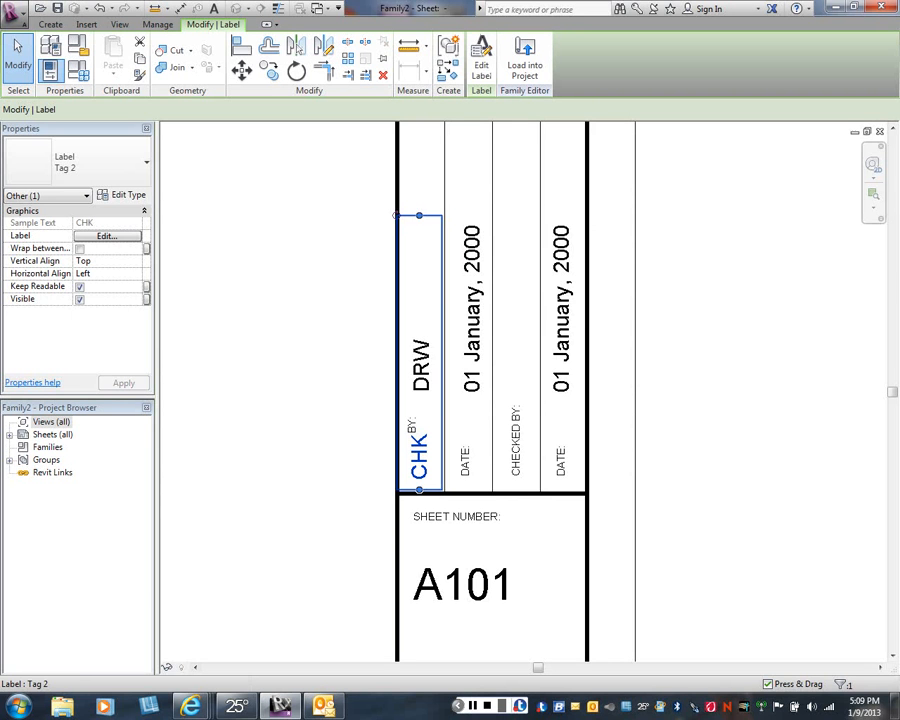
pyautogui.moveTo(419, 457)
pyautogui.mouseDown()
pyautogui.moveTo(501, 402)
pyautogui.moveTo(516, 358)
pyautogui.moveTo(516, 370)
pyautogui.mouseUp()
pyautogui.press('Escape')
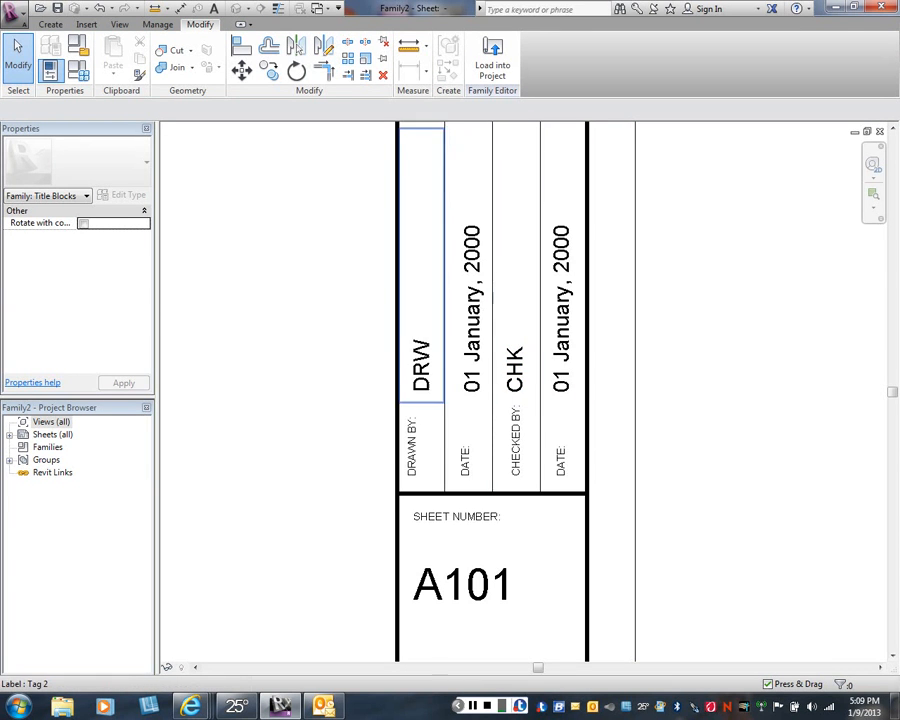
# - Draw a vertical Thin Lines line through the middle of the title strip box directly above the four columns, from its upper to its lower edge
pyautogui.scroll(-3, 357, 352)
pyautogui.moveTo(313, 331); pyautogui.dragTo(533, 415, button='middle')
pyautogui.scroll(-2, 495, 393)
pyautogui.scroll(-2, 468, 371)
pyautogui.scroll(-2, 455, 424)
pyautogui.scroll(-2, 450, 418)
pyautogui.scroll(-1, 533, 415)
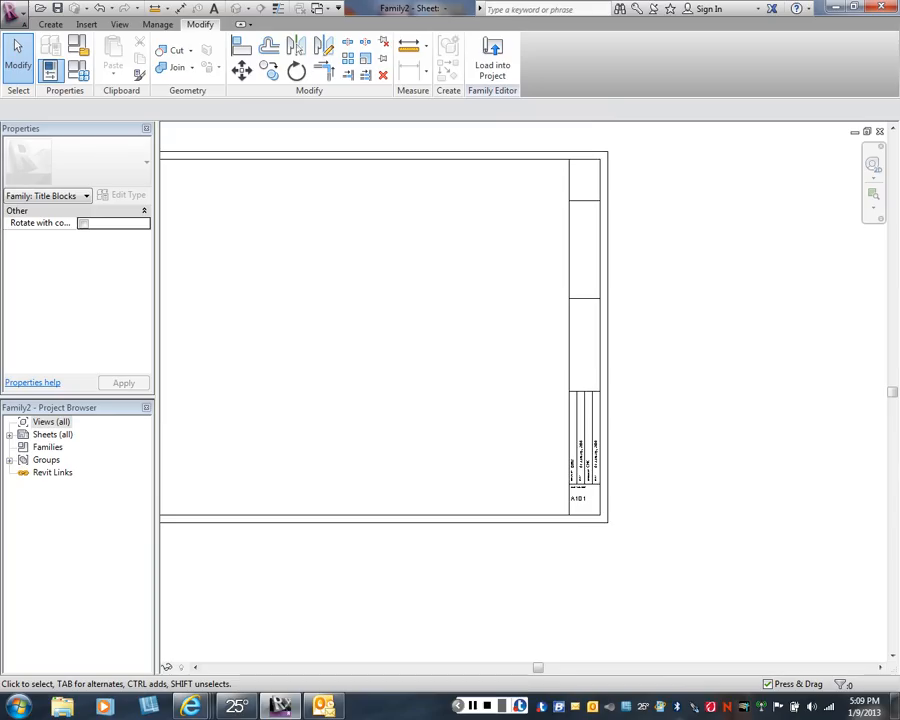
pyautogui.scroll(1, 507, 390)
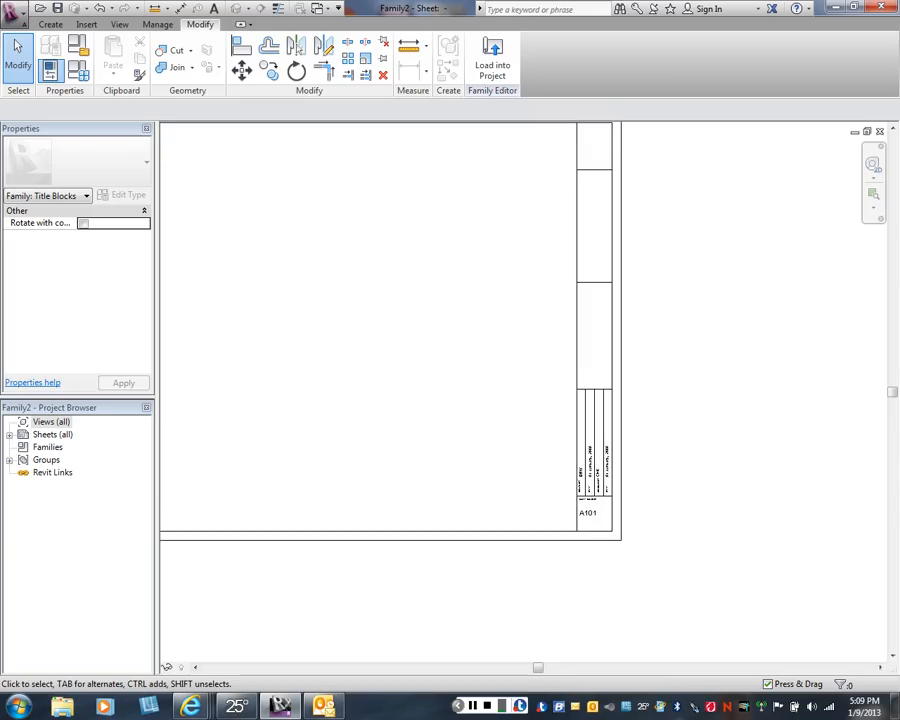
pyautogui.moveTo(507, 390); pyautogui.dragTo(494, 415, button='middle')
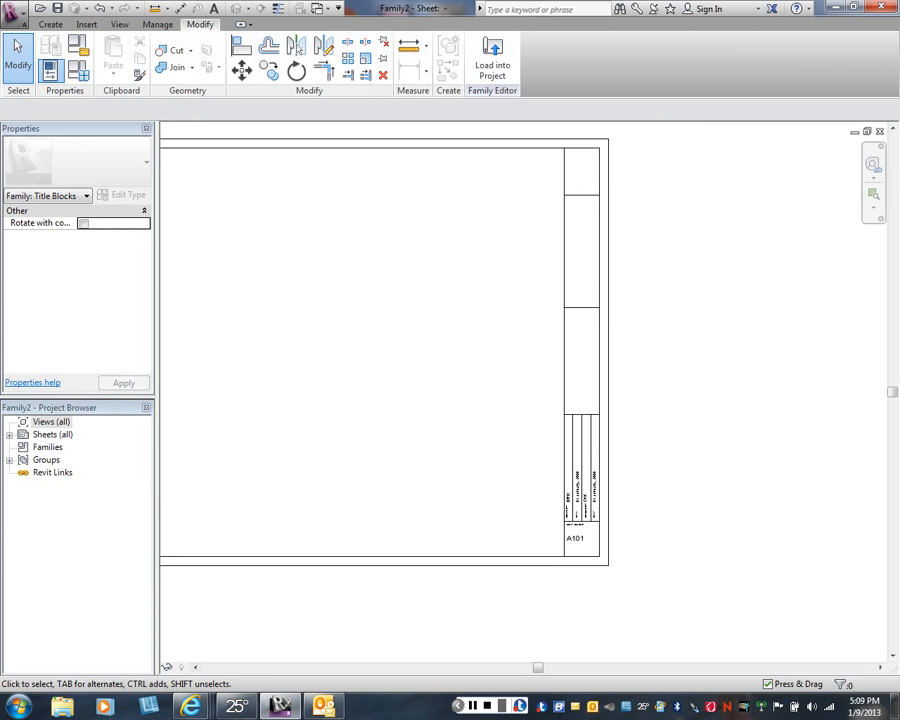
pyautogui.click(50, 24)
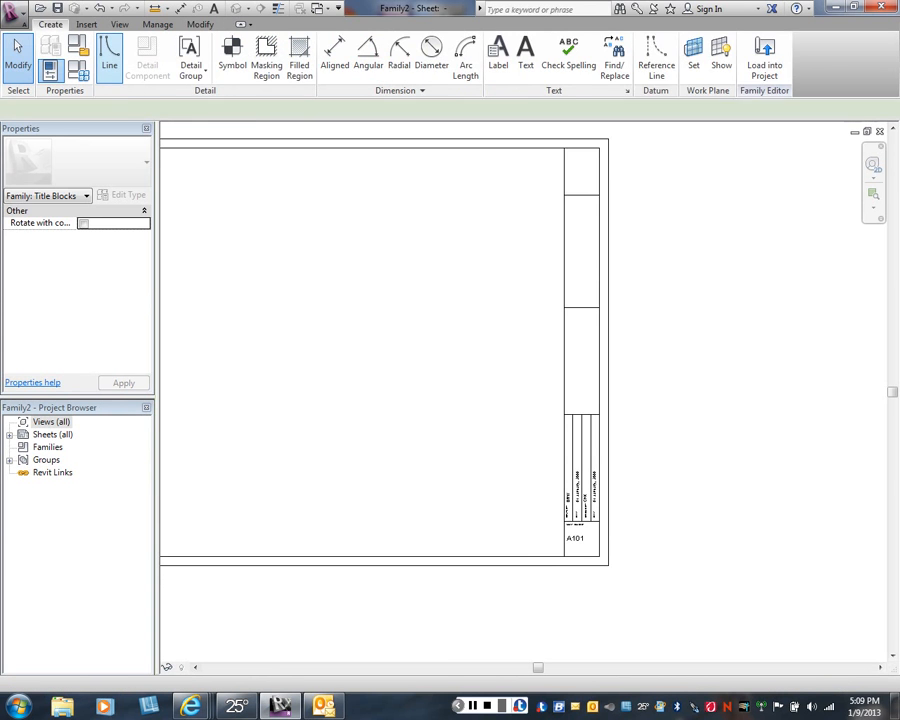
pyautogui.click(109, 55)
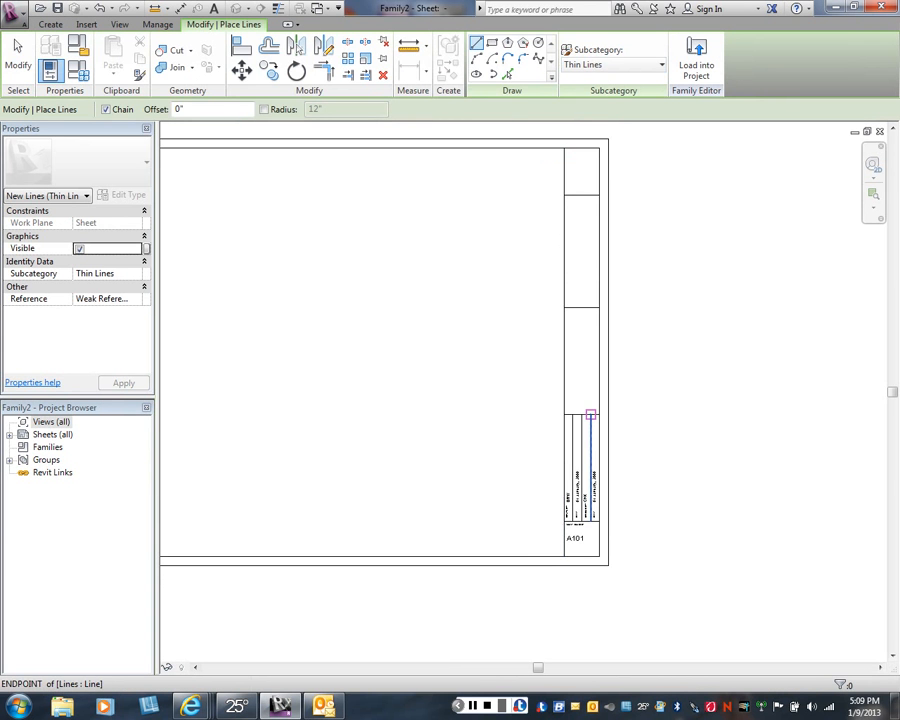
pyautogui.scroll(2, 591, 414)
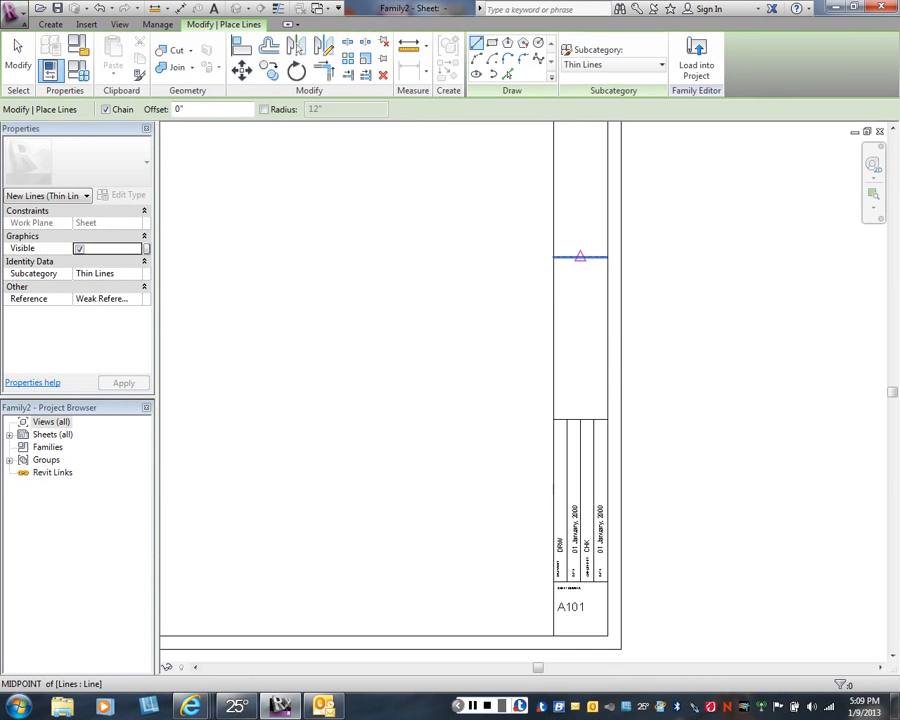
pyautogui.click(580, 256)
pyautogui.click(580, 418)
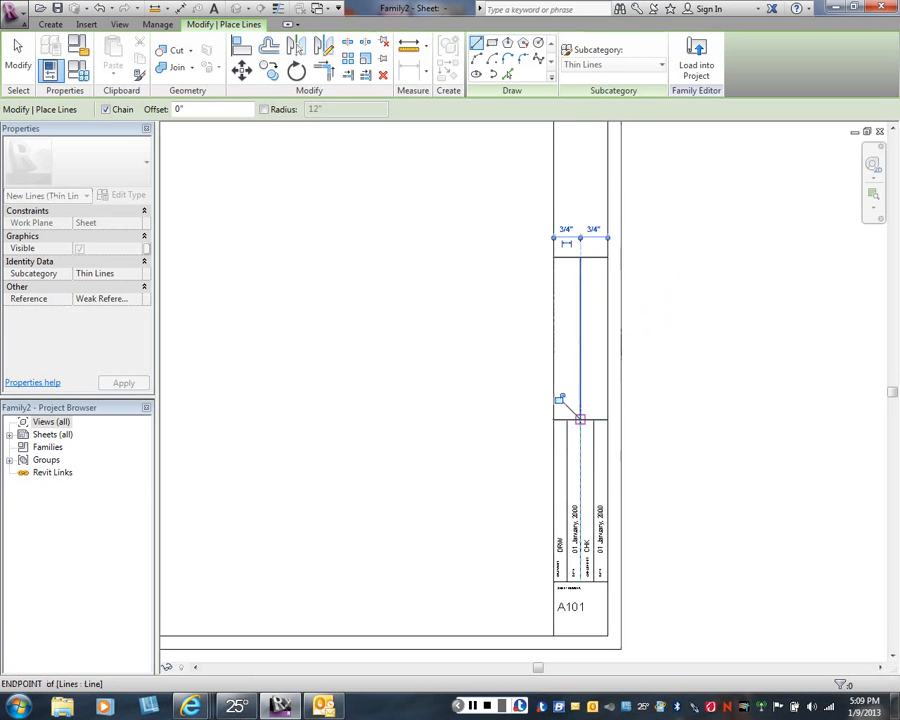
pyautogui.rightClick(518, 342)
pyautogui.click(554, 350)
pyautogui.rightClick(485, 338)
pyautogui.click(521, 346)
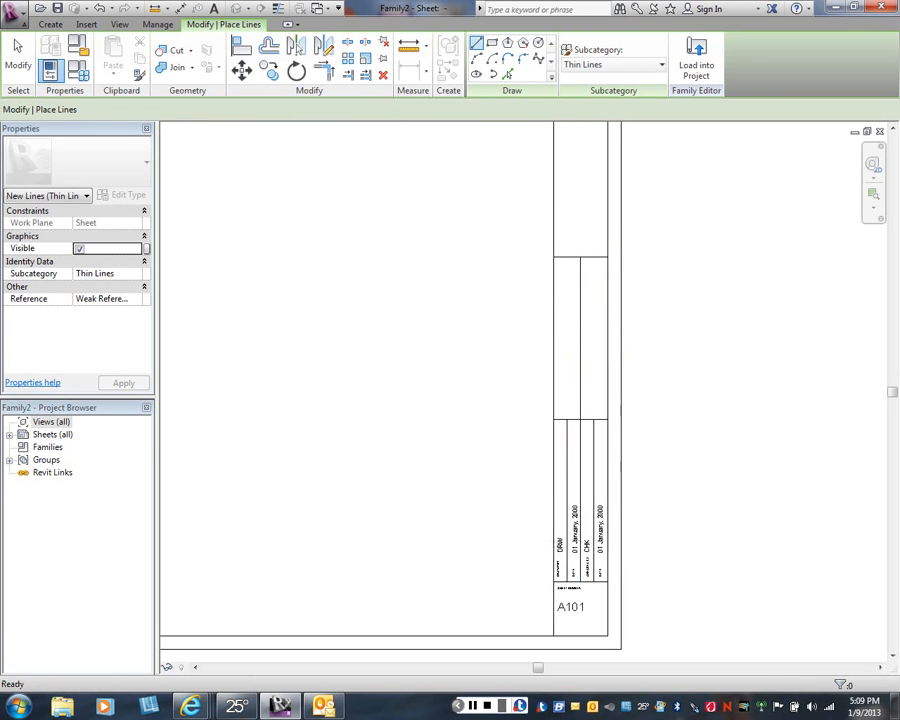
pyautogui.moveTo(580, 420); pyautogui.dragTo(510, 372, button='middle')
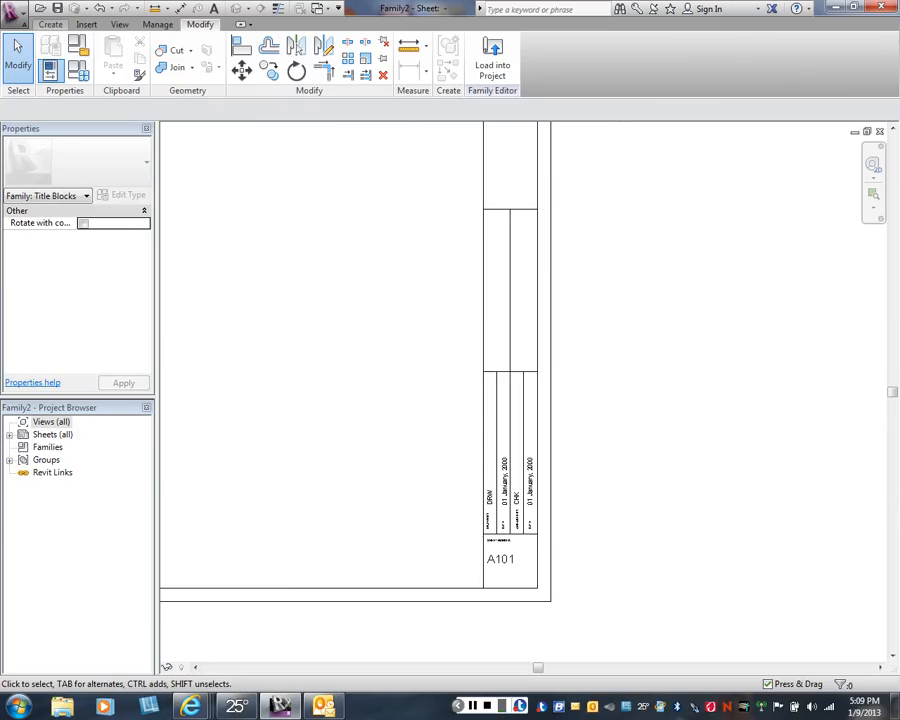
pyautogui.click(50, 24)
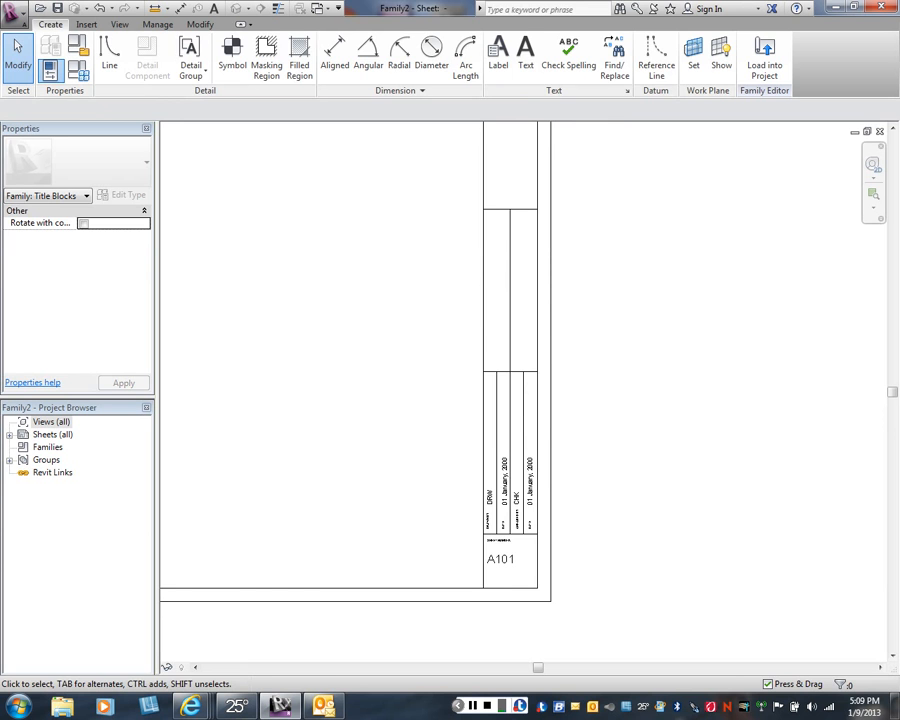
pyautogui.click(525, 55)
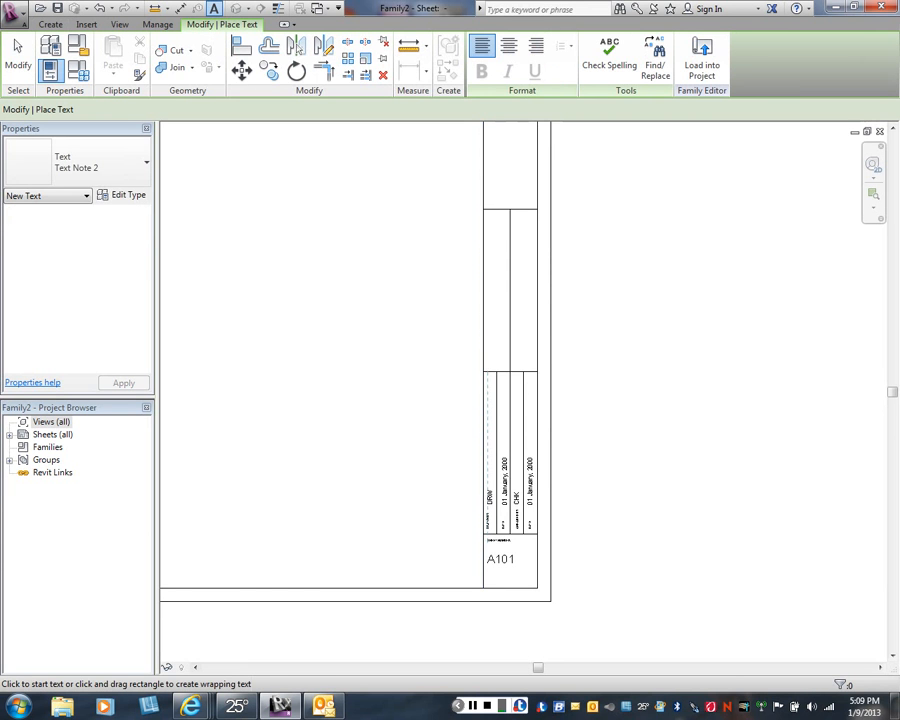
pyautogui.rightClick(368, 180)
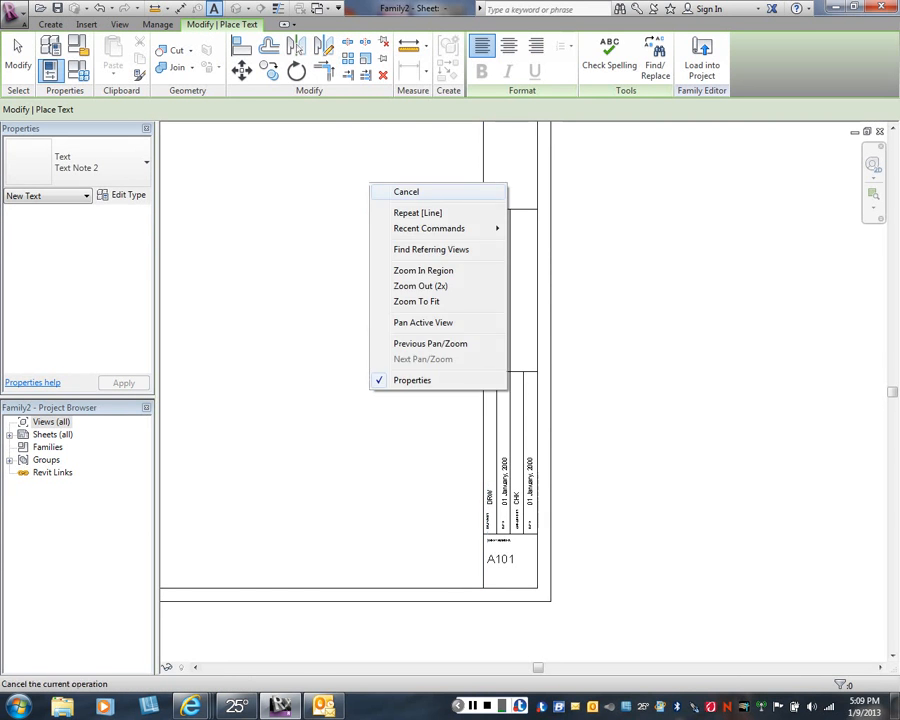
pyautogui.click(394, 190)
# - Copy the DRAWN BY: and CHECKED BY: texts vertically into the two-column box directly above, to the same position over its lower edge
pyautogui.moveTo(394, 190); pyautogui.dragTo(372, 112, button='middle')
pyautogui.scroll(1, 443, 413)
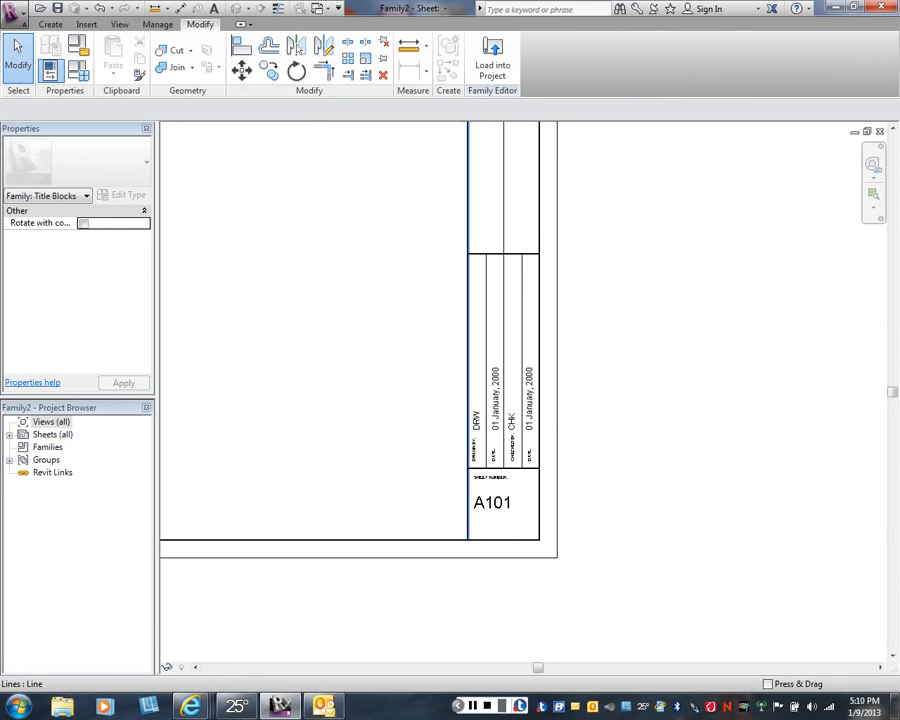
pyautogui.click(468, 460)
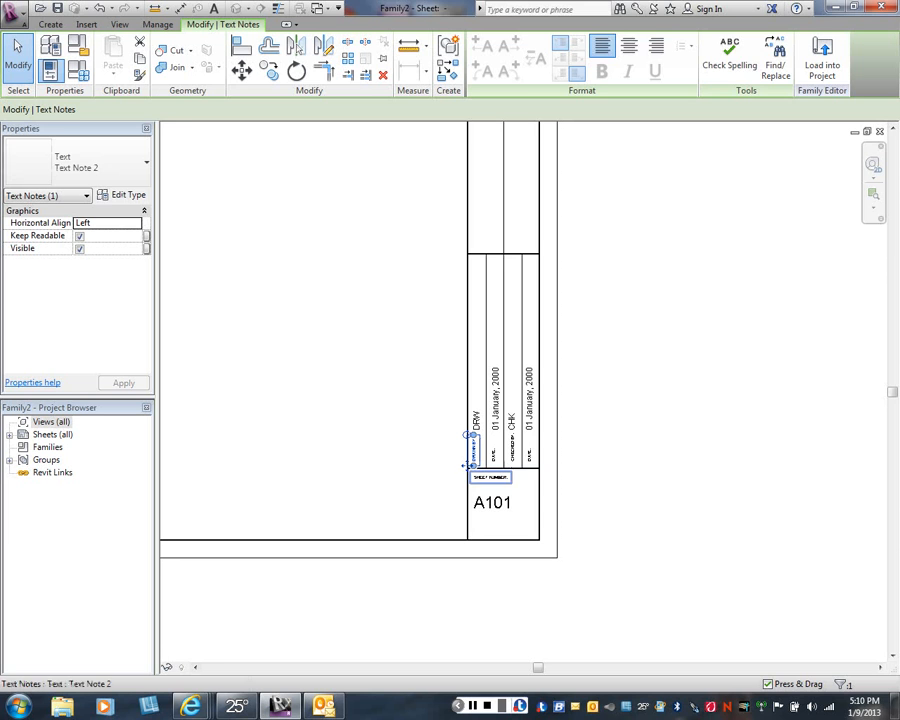
pyautogui.keyDown('ctrl'); pyautogui.click(512, 445); pyautogui.keyUp('ctrl')
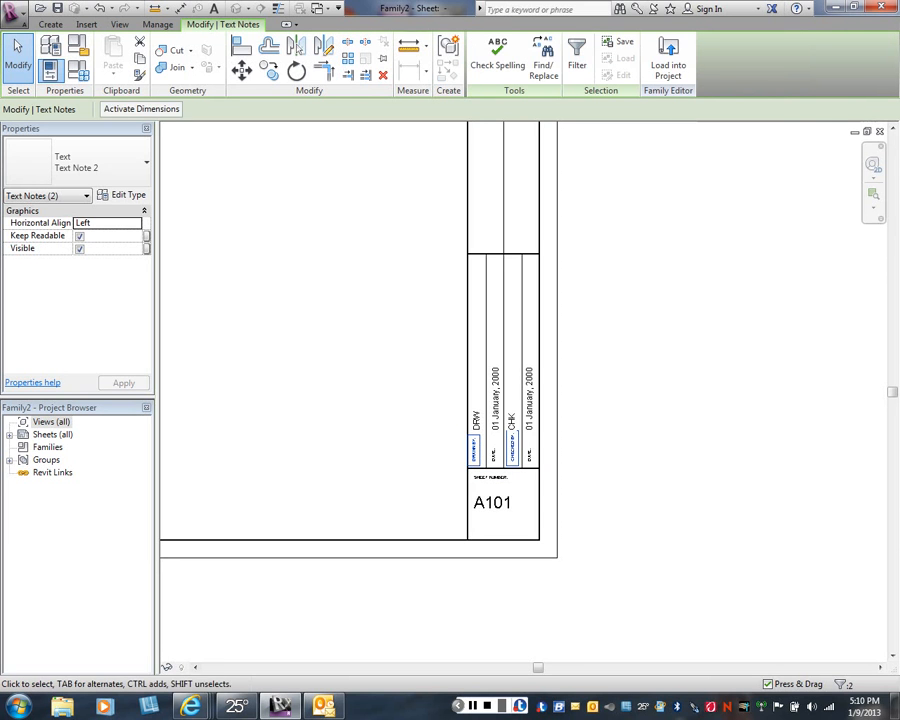
pyautogui.click(269, 70)
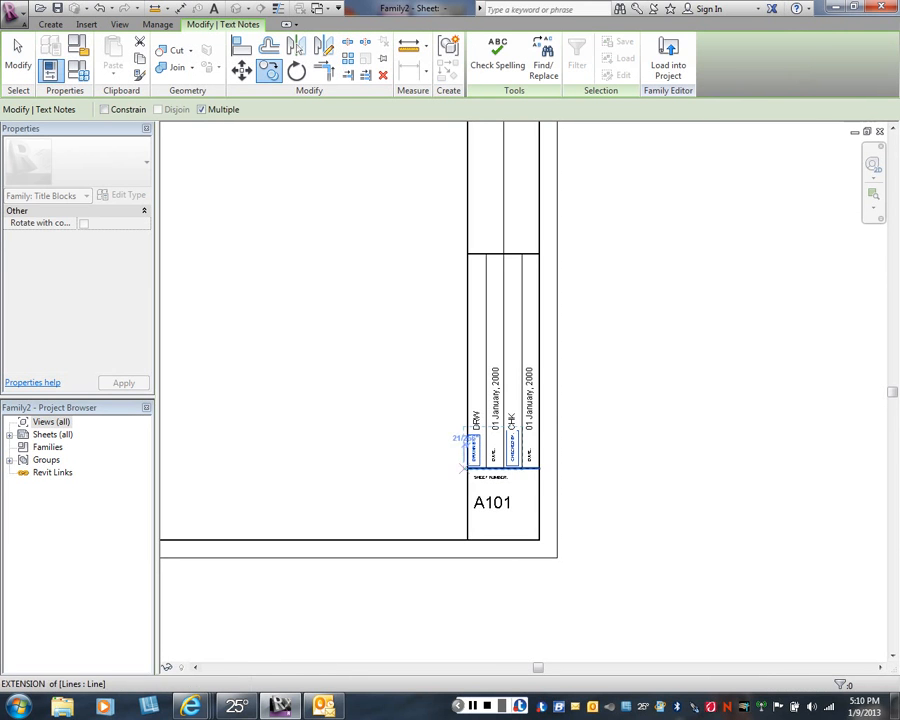
pyautogui.click(467, 468)
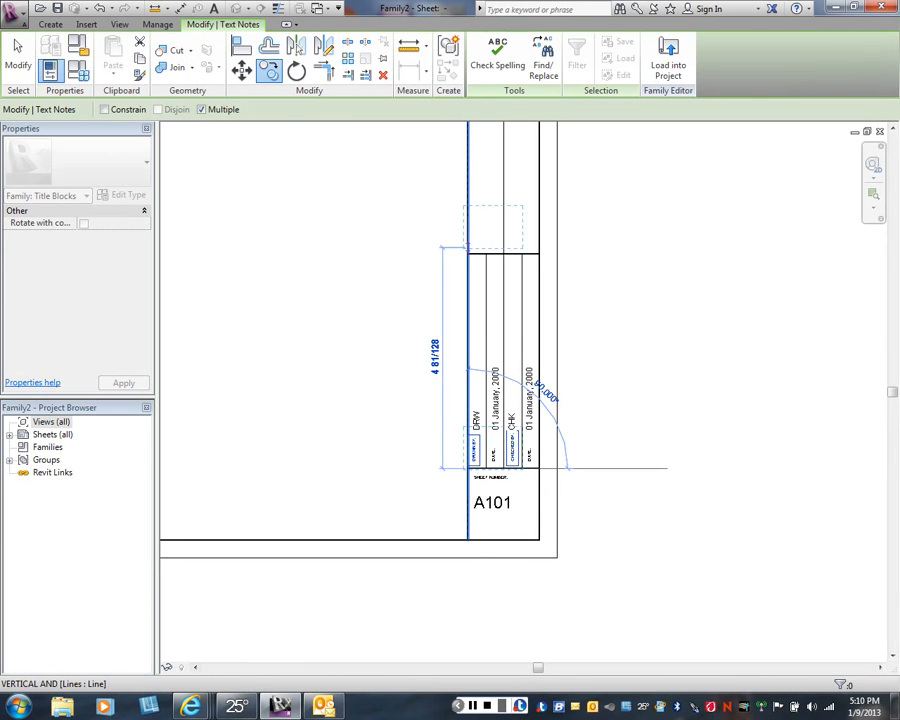
pyautogui.click(436, 252)
pyautogui.rightClick(408, 251)
pyautogui.click(410, 257)
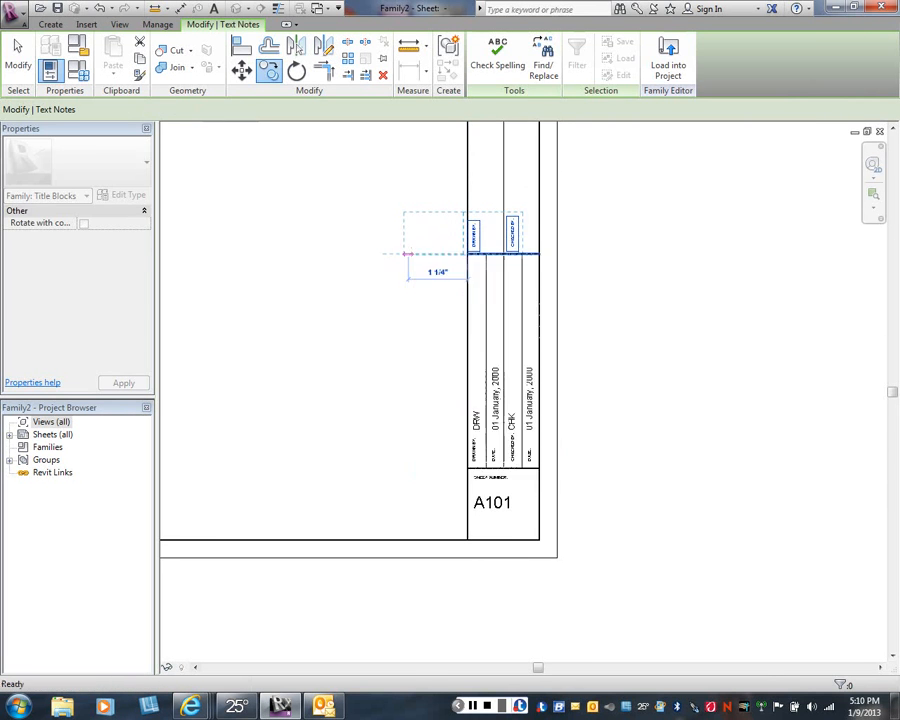
pyautogui.rightClick(426, 254)
pyautogui.click(438, 263)
# - Change the copied DRAWN BY: text in the first column of the upper box to PROJECT:
pyautogui.scroll(4, 475, 245)
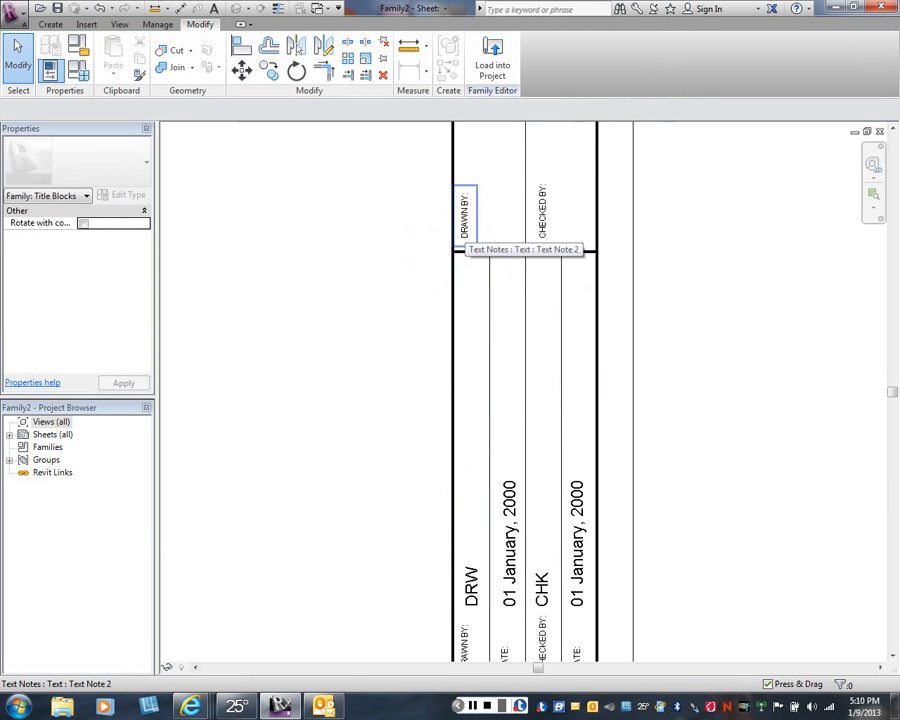
pyautogui.doubleClick(455, 247)
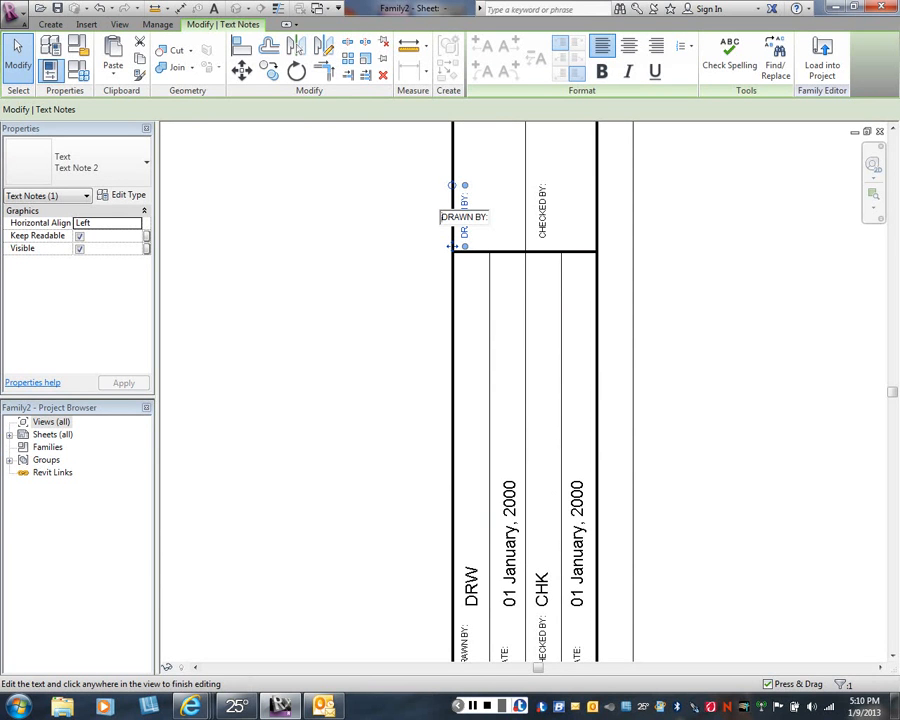
pyautogui.write('Project')
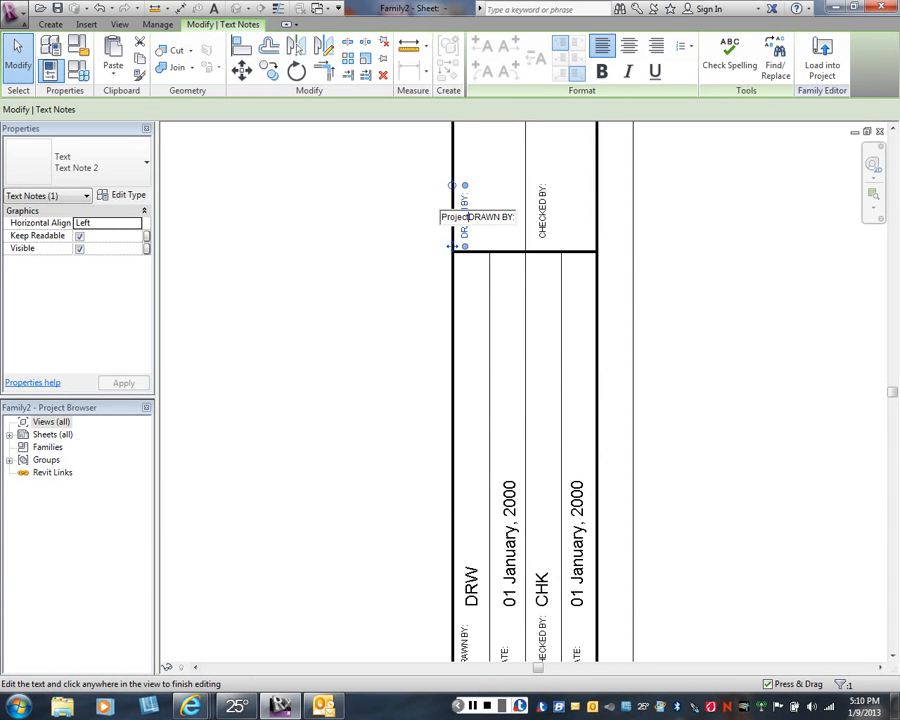
pyautogui.press('BackSpace')
pyautogui.press('BackSpace')
pyautogui.press('BackSpace')
pyautogui.press('BackSpace')
pyautogui.press('BackSpace')
pyautogui.press('BackSpace')
pyautogui.press('BackSpace')
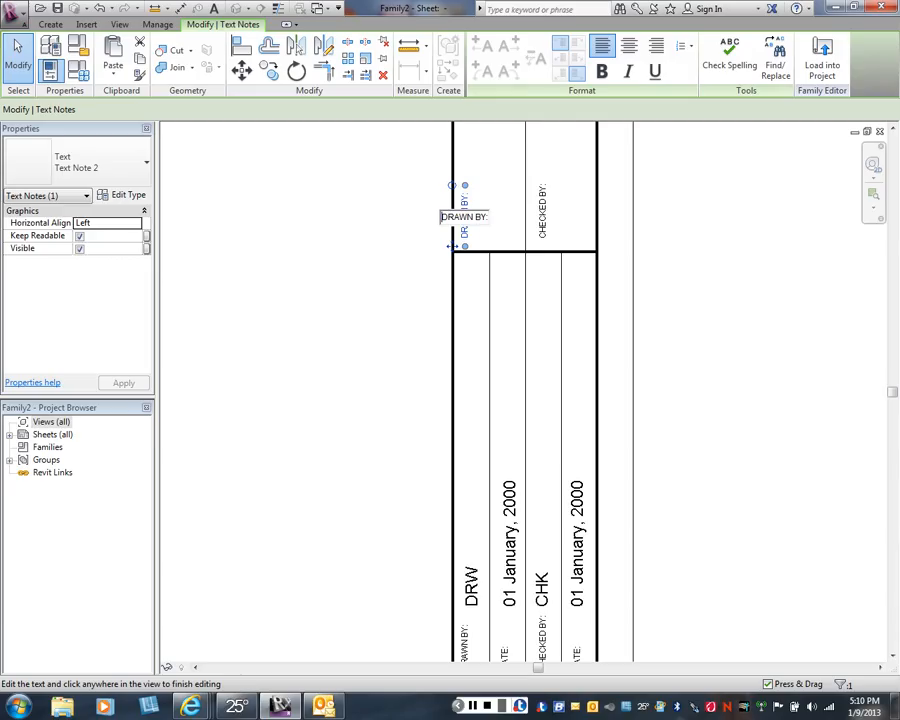
pyautogui.press('Delete')
pyautogui.press('Delete')
pyautogui.press('Delete')
pyautogui.press('Delete')
pyautogui.press('Delete')
pyautogui.press('Delete')
pyautogui.press('Delete')
pyautogui.press('Delete')
pyautogui.press('Delete')
pyautogui.write('PROJECT:')
pyautogui.click(472, 300)
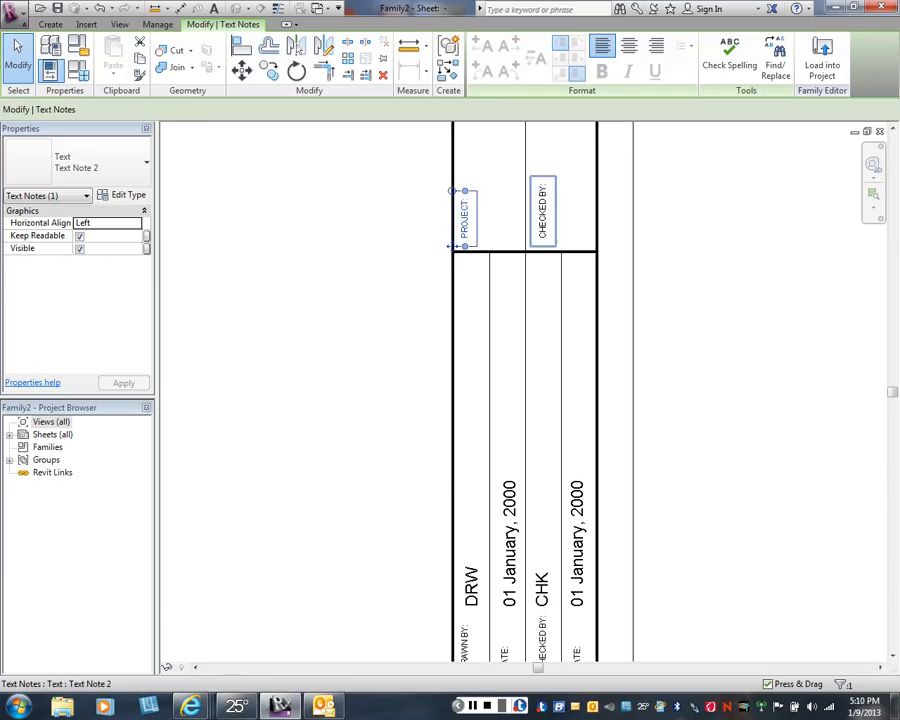
# - Change the copied CHECKED BY: text in the second column of the upper box to LOCATION:
pyautogui.click(541, 212)
pyautogui.click(541, 212)
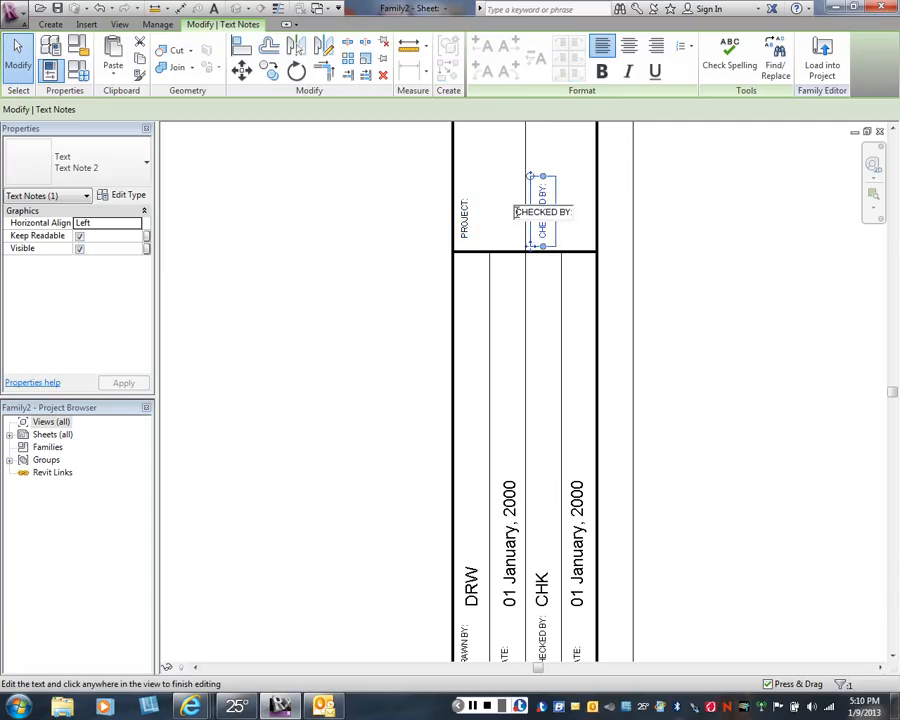
pyautogui.press('Delete')
pyautogui.press('Delete')
pyautogui.press('Delete')
pyautogui.press('Delete')
pyautogui.press('Delete')
pyautogui.press('Delete')
pyautogui.press('Delete')
pyautogui.press('Delete')
pyautogui.press('Delete')
pyautogui.write('LOCATION:')
pyautogui.press('Escape')
pyautogui.press('Escape')
pyautogui.press('Escape')
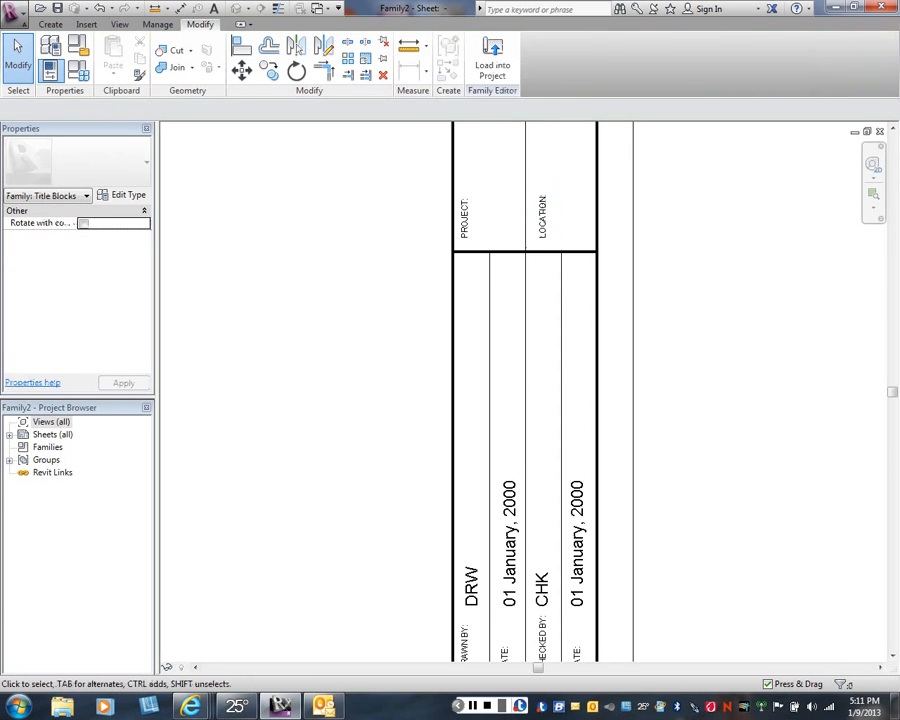
# - Place a Tag 1 label with the Project Name parameter in the empty sheet area beside the title strip
pyautogui.scroll(-1, 402, 298)
pyautogui.moveTo(402, 298); pyautogui.dragTo(543, 386, button='middle')
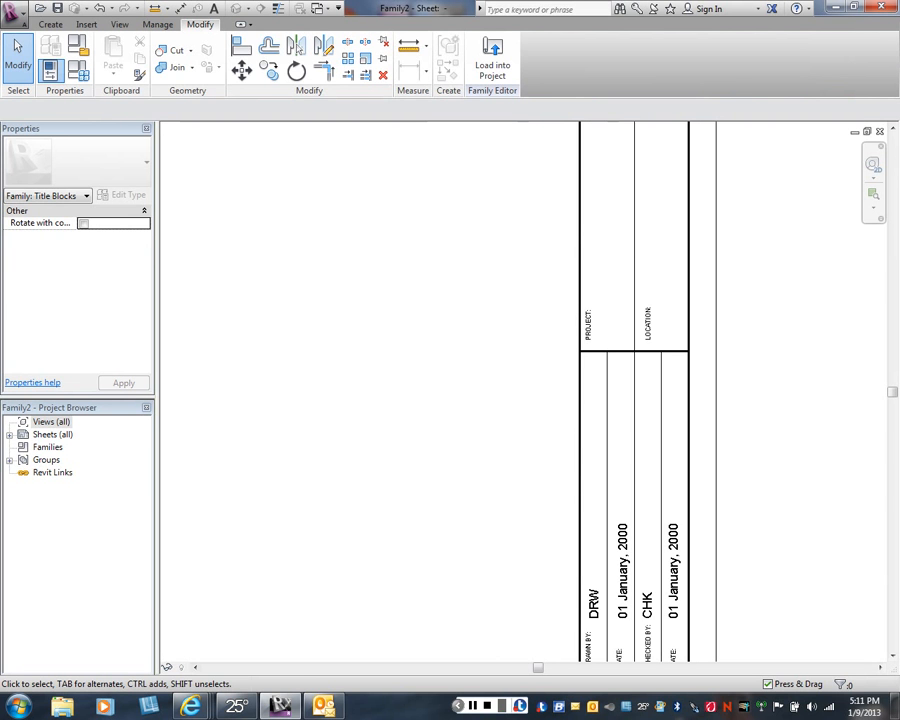
pyautogui.click(50, 24)
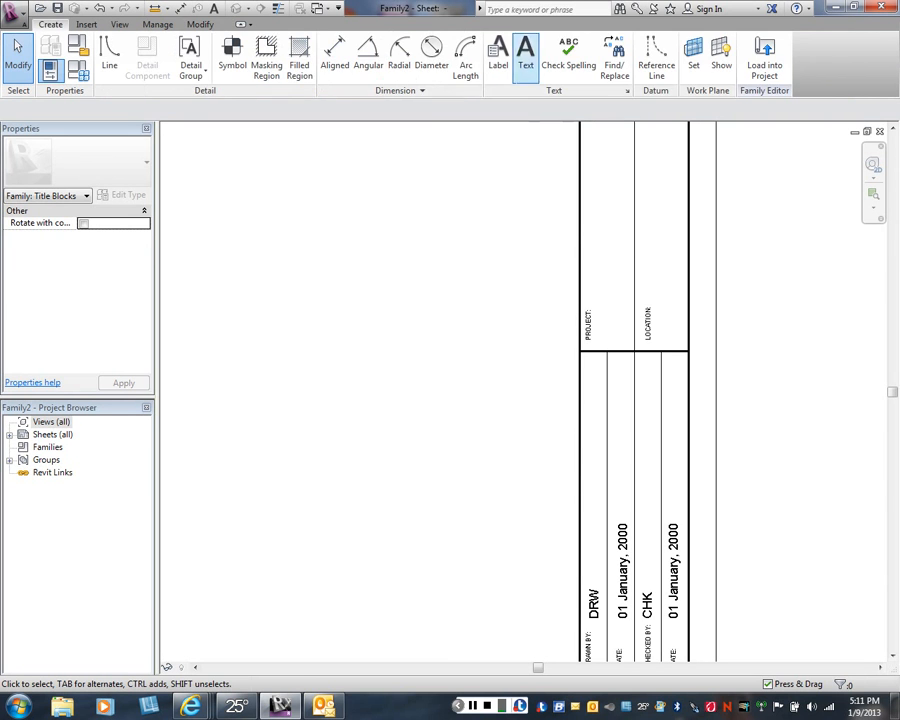
pyautogui.click(494, 54)
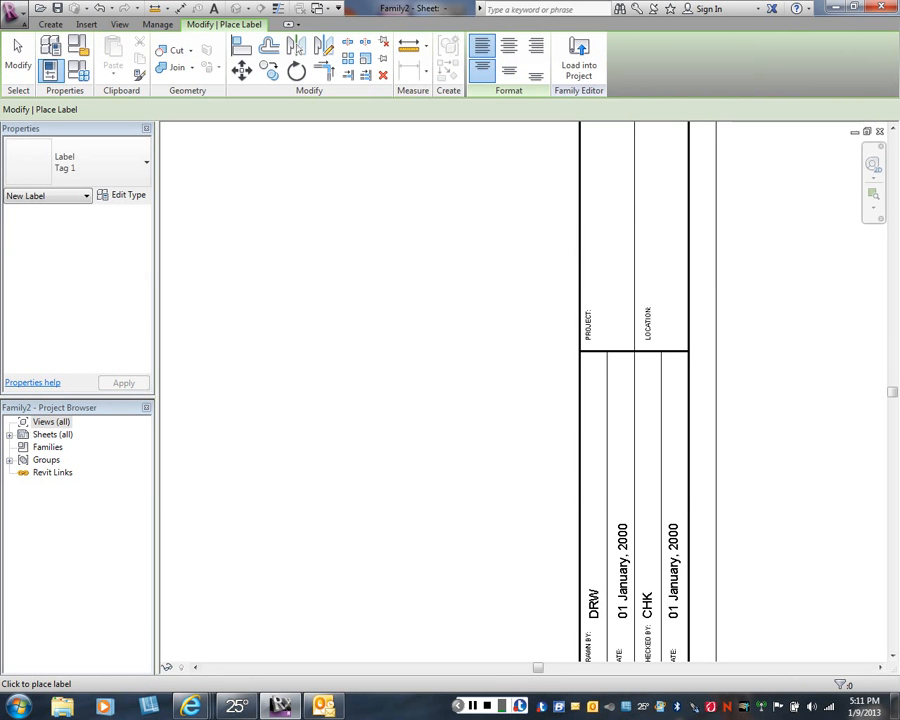
pyautogui.click(400, 288)
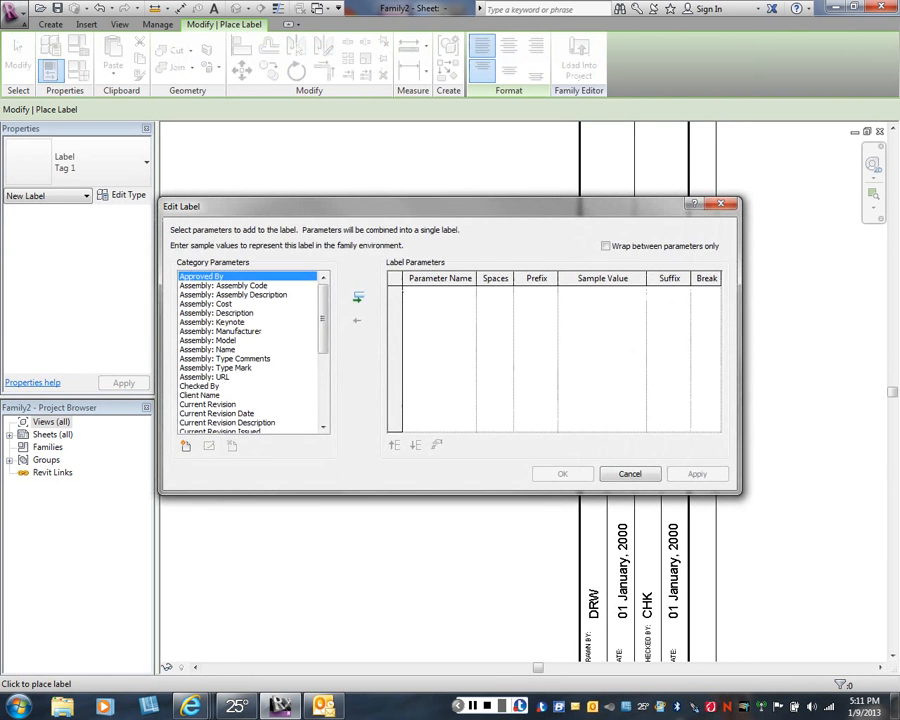
pyautogui.moveTo(323, 318); pyautogui.dragTo(323, 379)
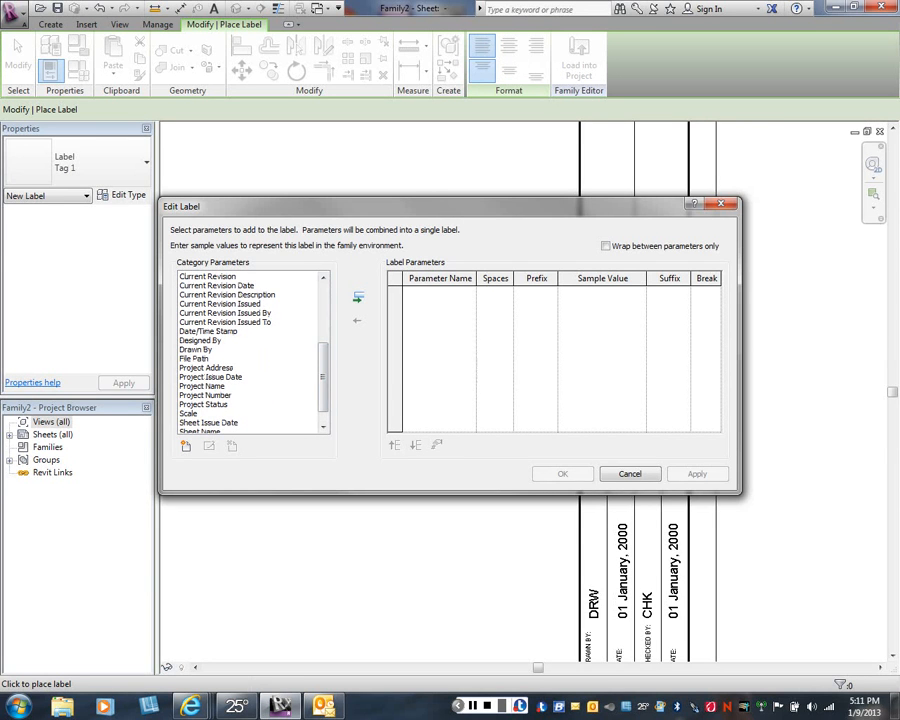
pyautogui.click(203, 386)
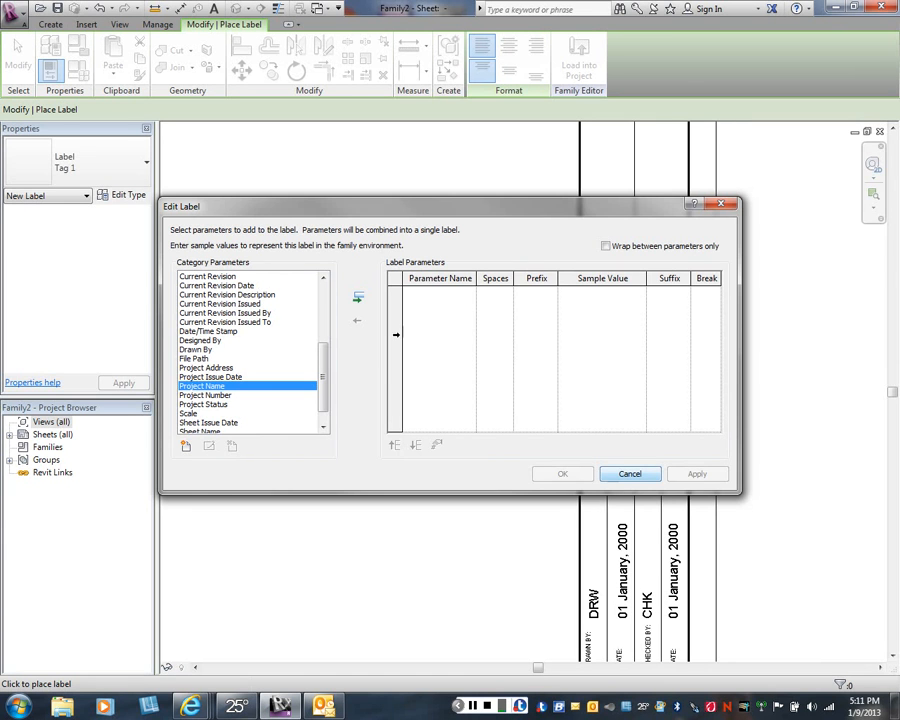
pyautogui.click(358, 297)
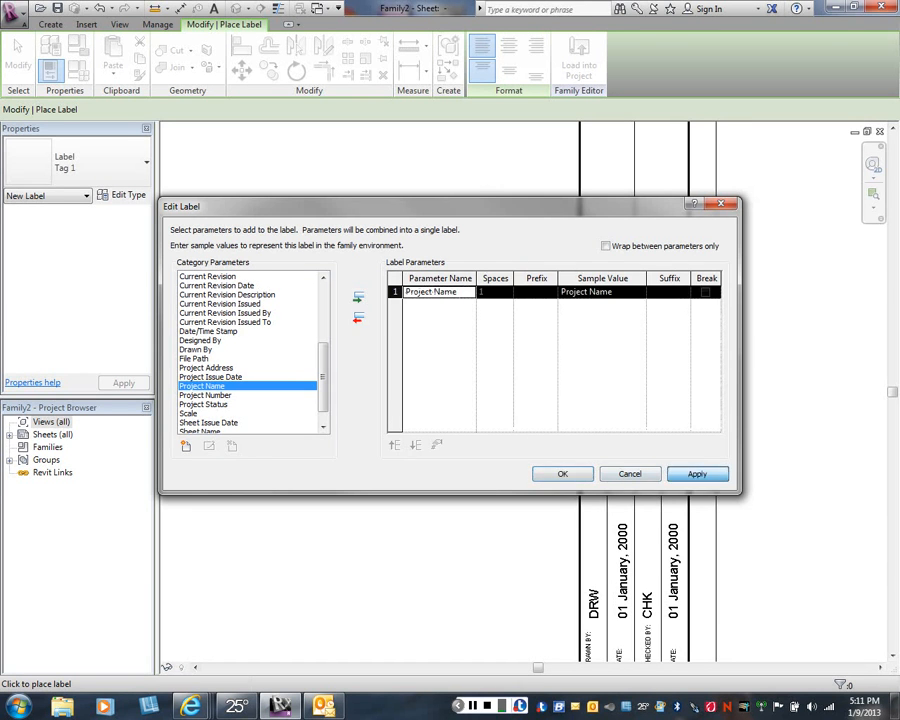
pyautogui.click(563, 474)
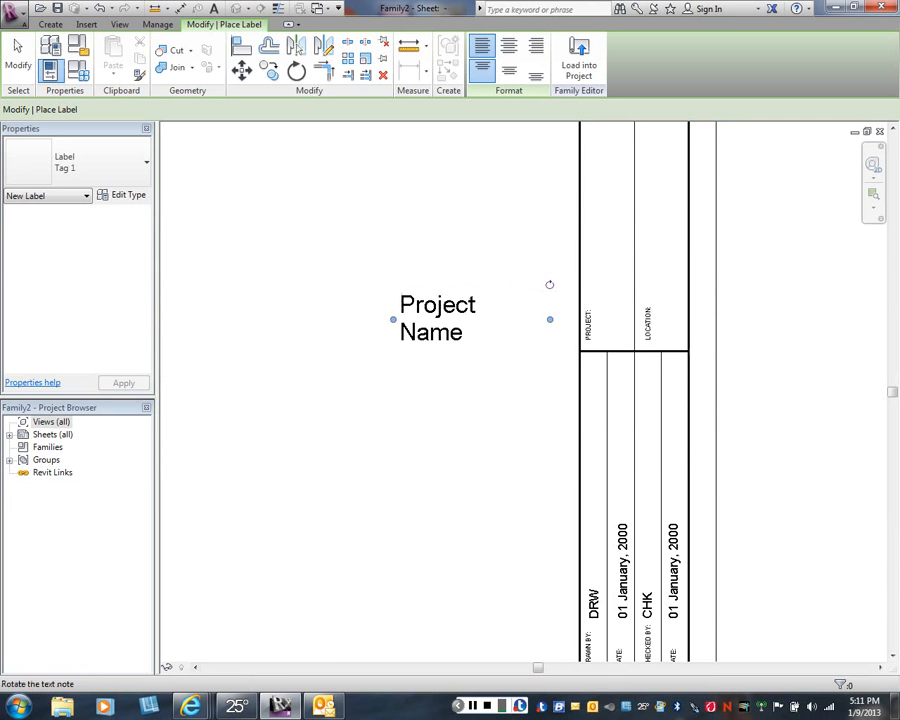
# - Rotate the Project Name label to vertical and move it into the first column above the PROJECT: text
pyautogui.moveTo(549, 284); pyautogui.dragTo(437, 241)
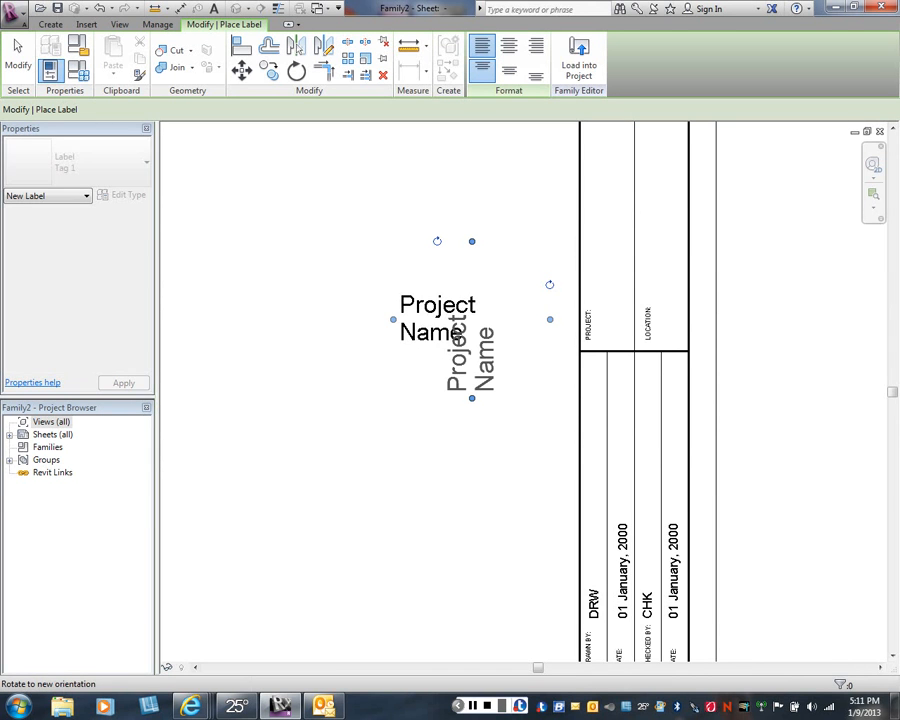
pyautogui.rightClick(449, 411)
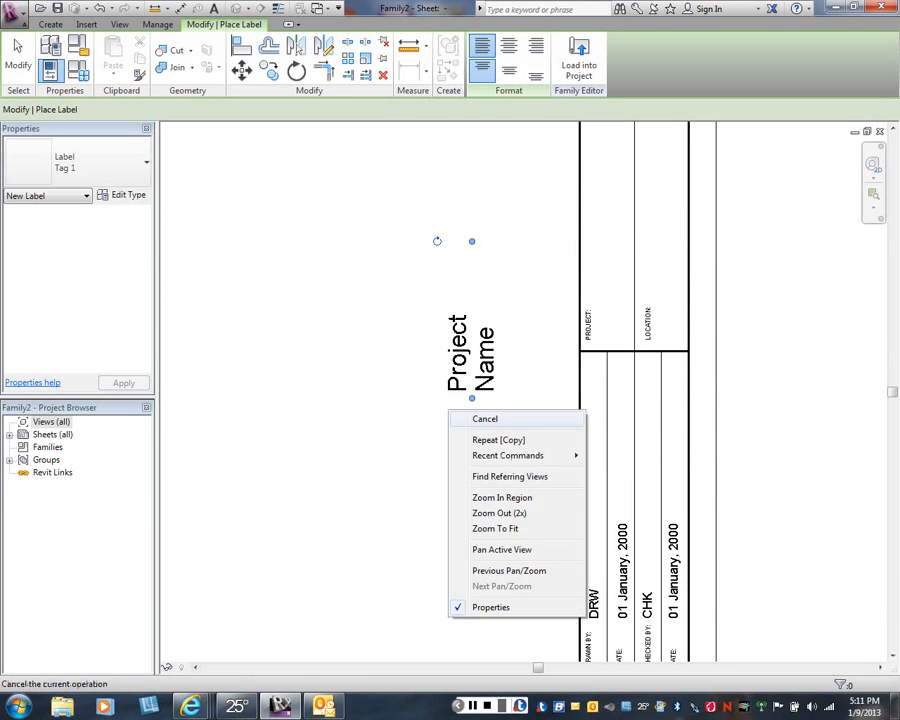
pyautogui.click(485, 419)
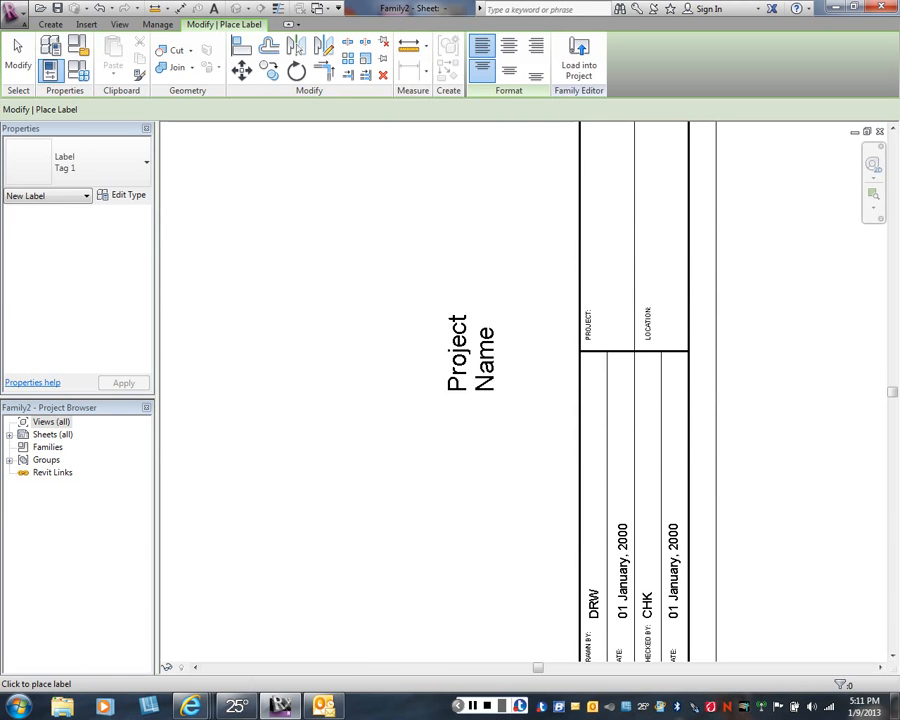
pyautogui.rightClick(353, 377)
pyautogui.click(370, 388)
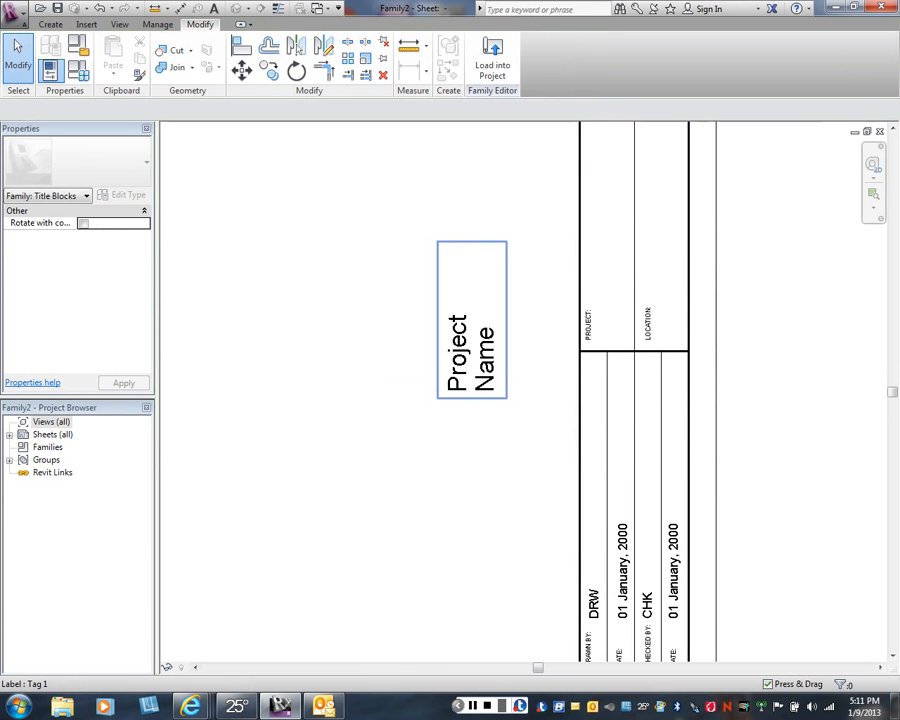
pyautogui.moveTo(472, 320); pyautogui.dragTo(606, 221)
pyautogui.press('Escape')
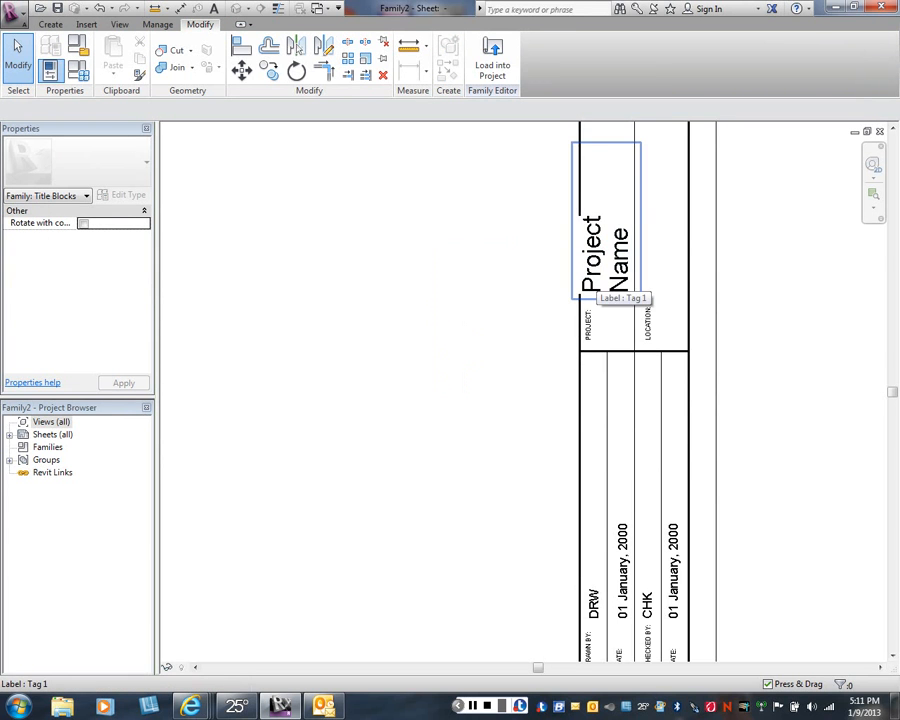
# - Stretch the Project Name label's text box upward to near the box's upper edge so the text fits on one line
pyautogui.moveTo(605, 285); pyautogui.dragTo(571, 395, button='middle')
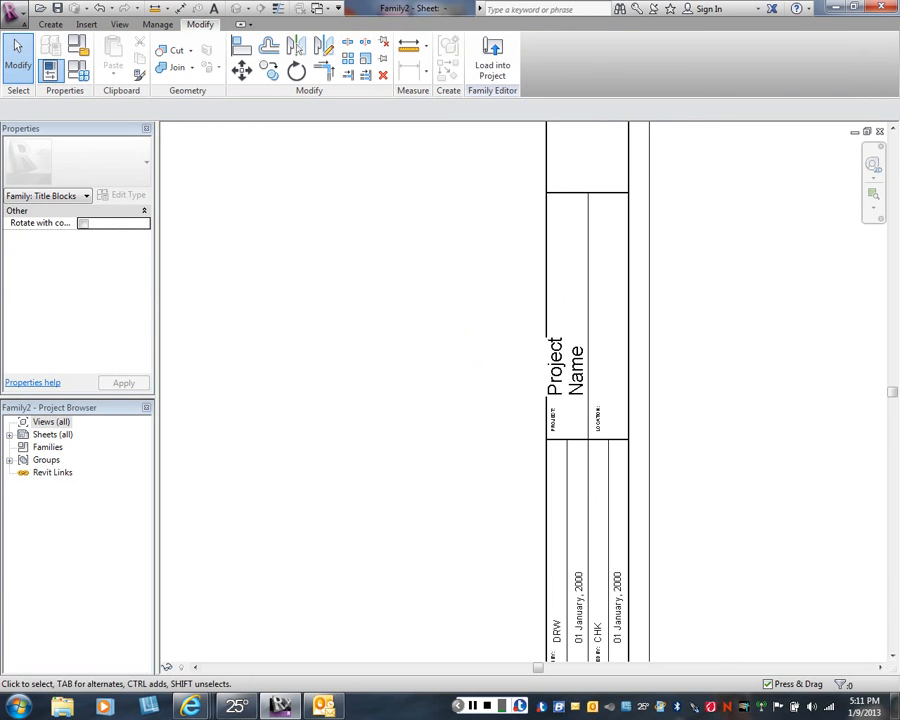
pyautogui.click(566, 365)
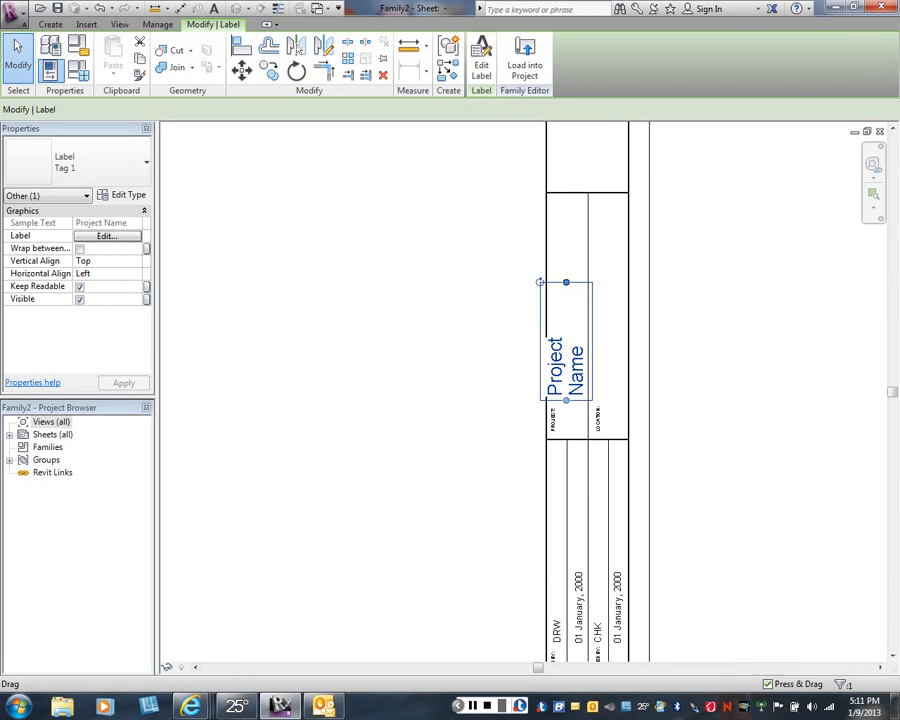
pyautogui.moveTo(566, 365); pyautogui.dragTo(566, 284)
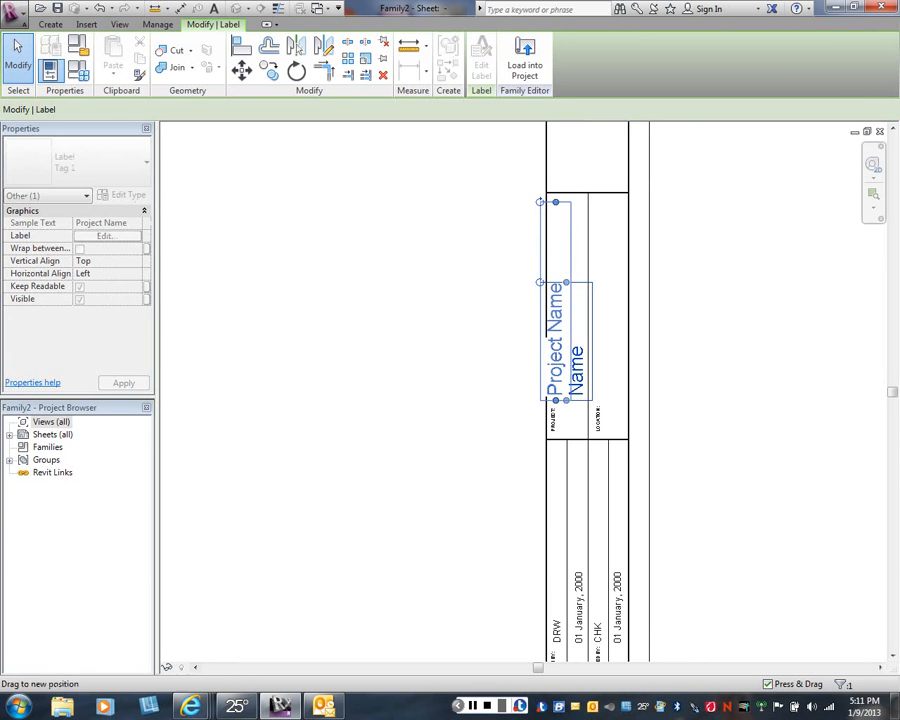
pyautogui.moveTo(566, 203); pyautogui.dragTo(566, 202)
pyautogui.press('Escape')
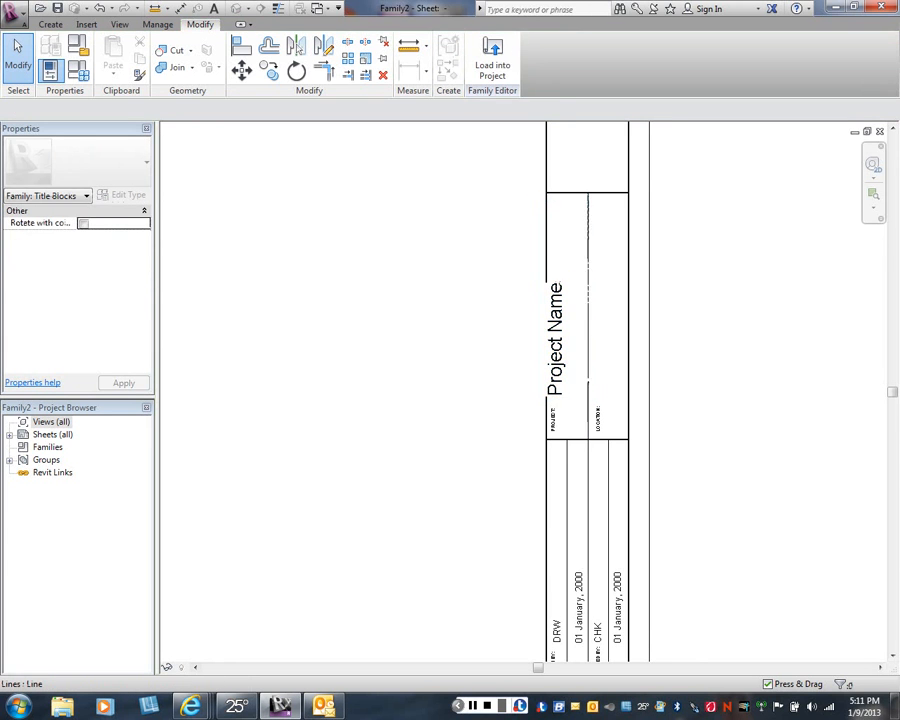
# - Centre the Project Name label sideways within the PROJECT: column and select it
pyautogui.click(555, 340)
pyautogui.moveTo(555, 340); pyautogui.dragTo(569, 340)
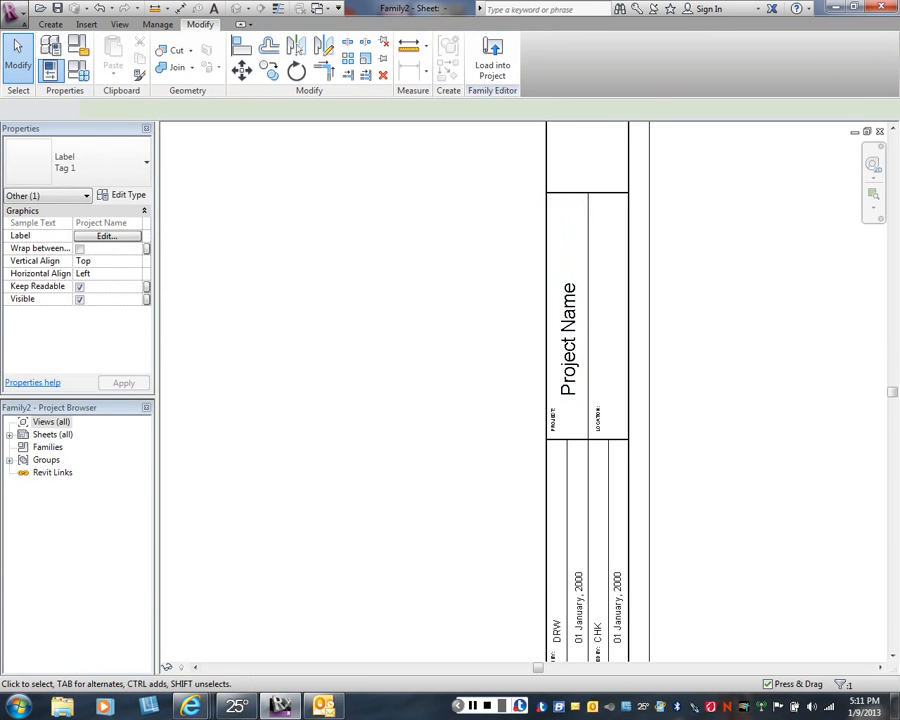
pyautogui.press('Escape')
pyautogui.click(569, 340)
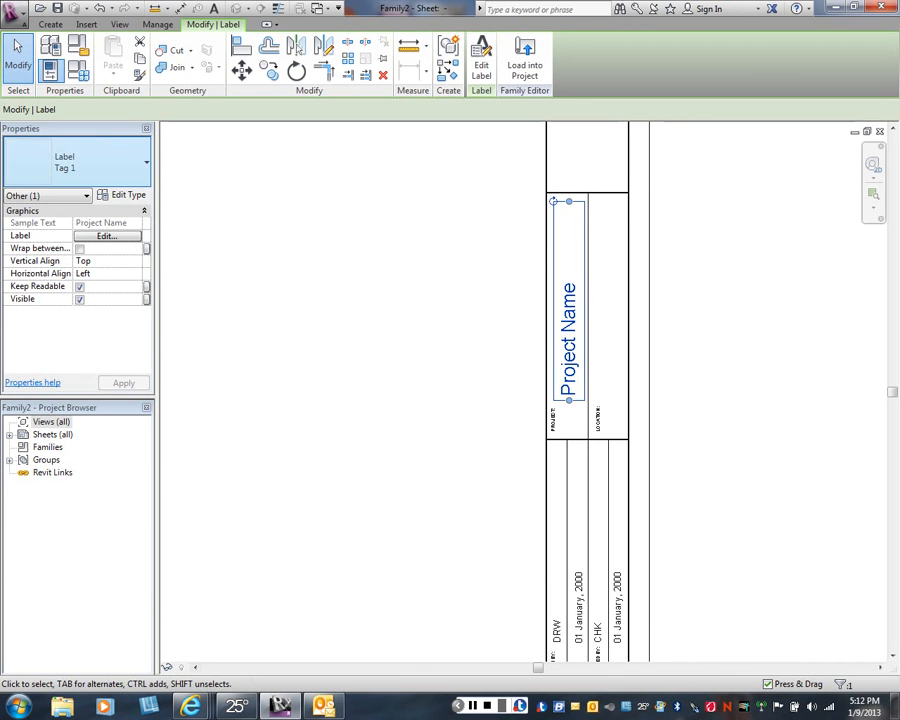
# - Change the Project Name label to the Tag 2 type
pyautogui.click(75, 162)
pyautogui.click(40, 227)
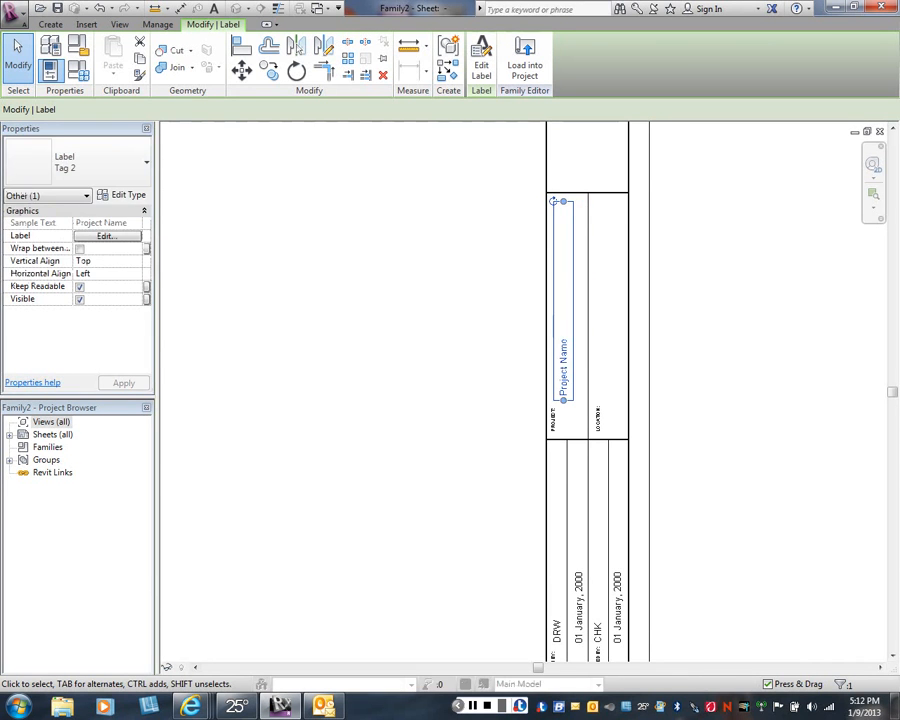
pyautogui.press('Escape')
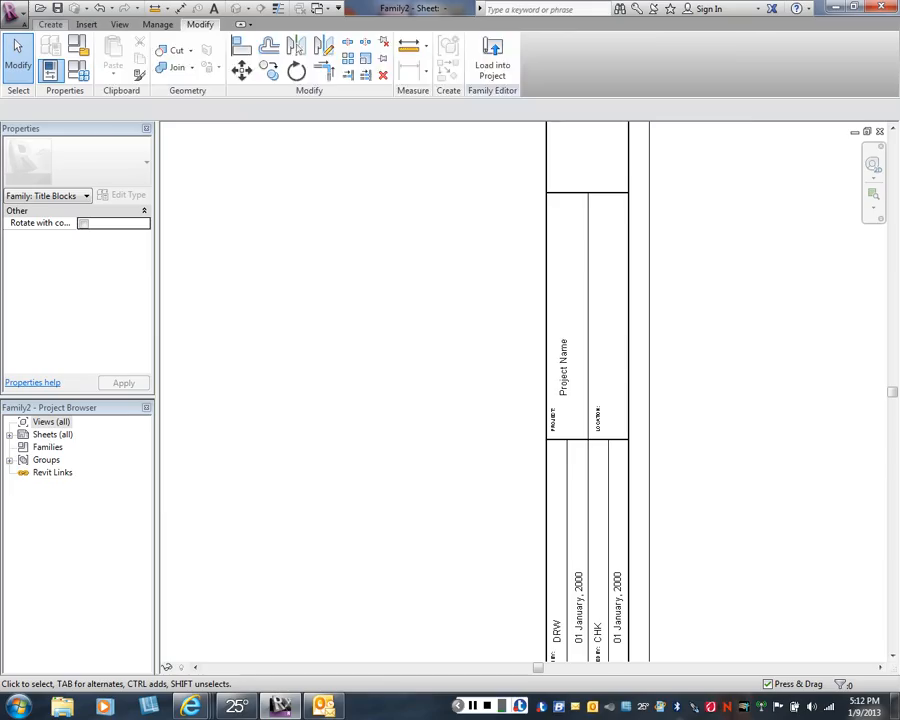
# - Place a Tag 1 label with the Project Address parameter in the empty sheet area beside the title strip
pyautogui.click(50, 24)
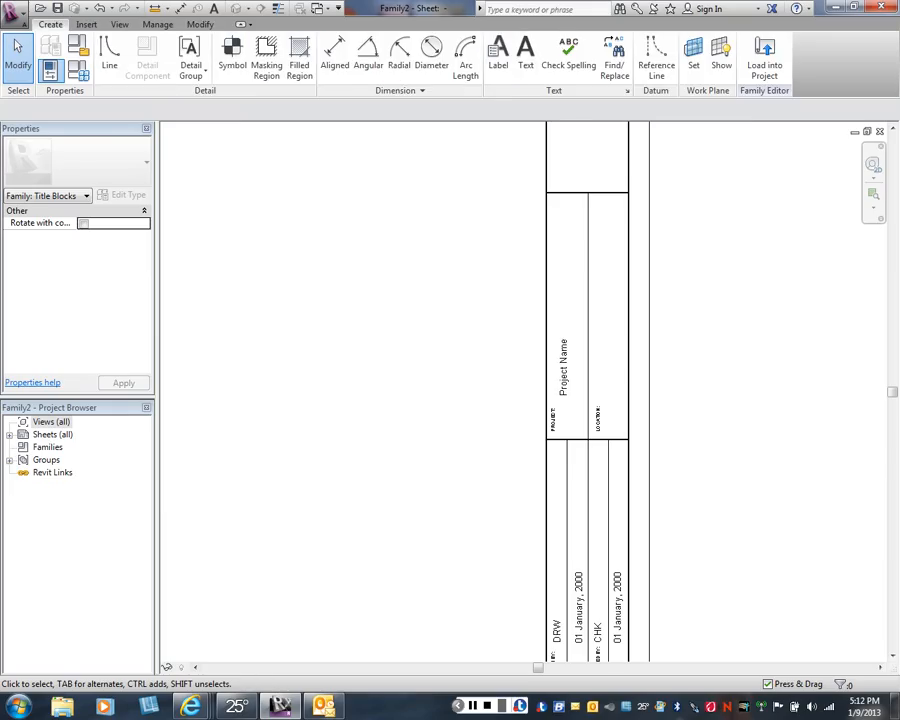
pyautogui.click(498, 55)
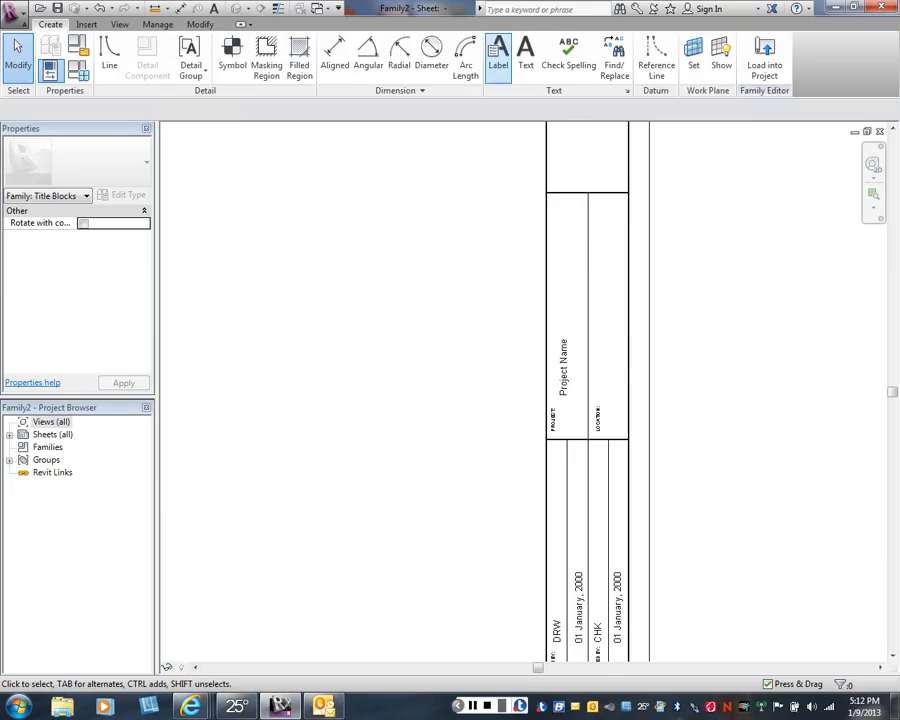
pyautogui.click(608, 367)
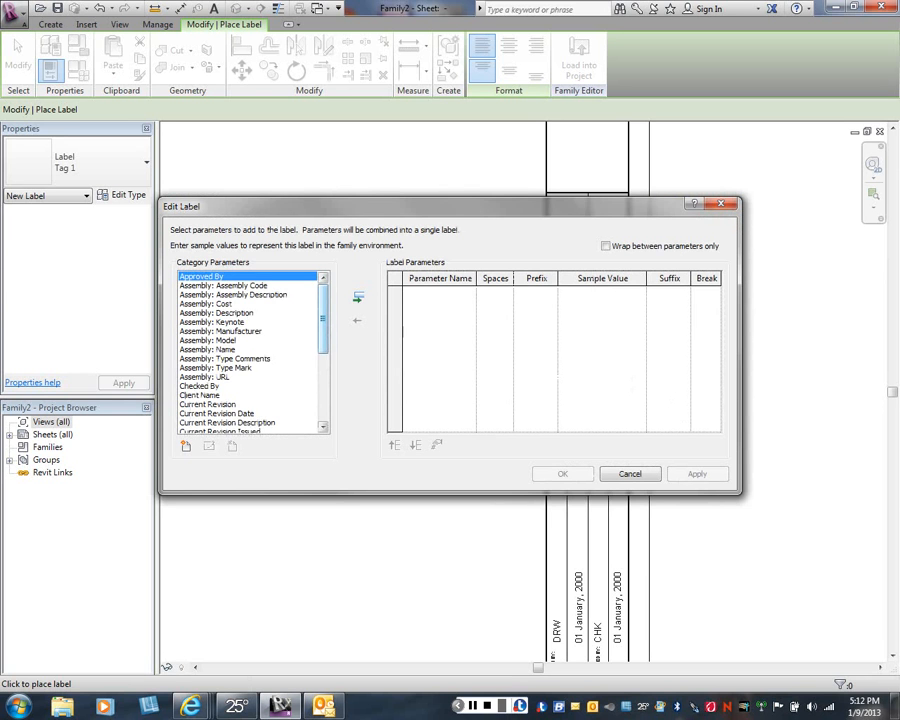
pyautogui.scroll(-3, 250, 350)
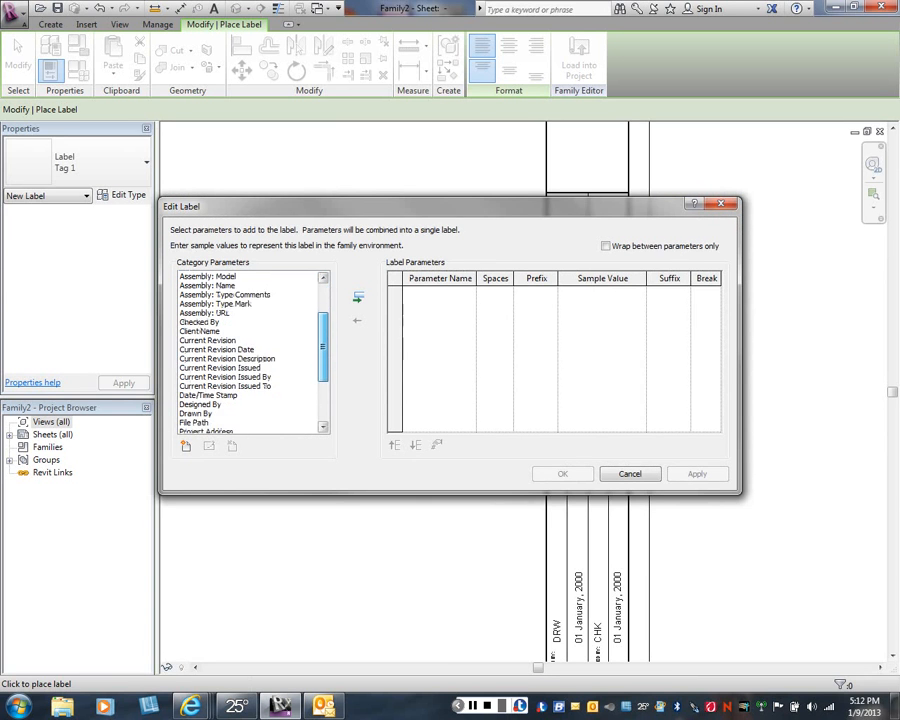
pyautogui.scroll(-2, 250, 350)
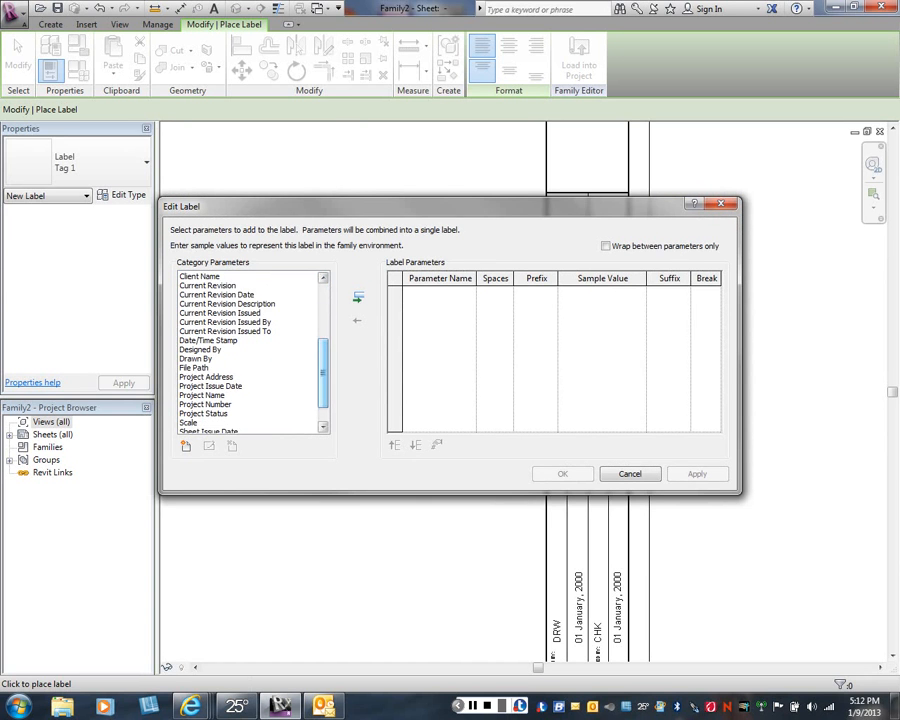
pyautogui.click(206, 377)
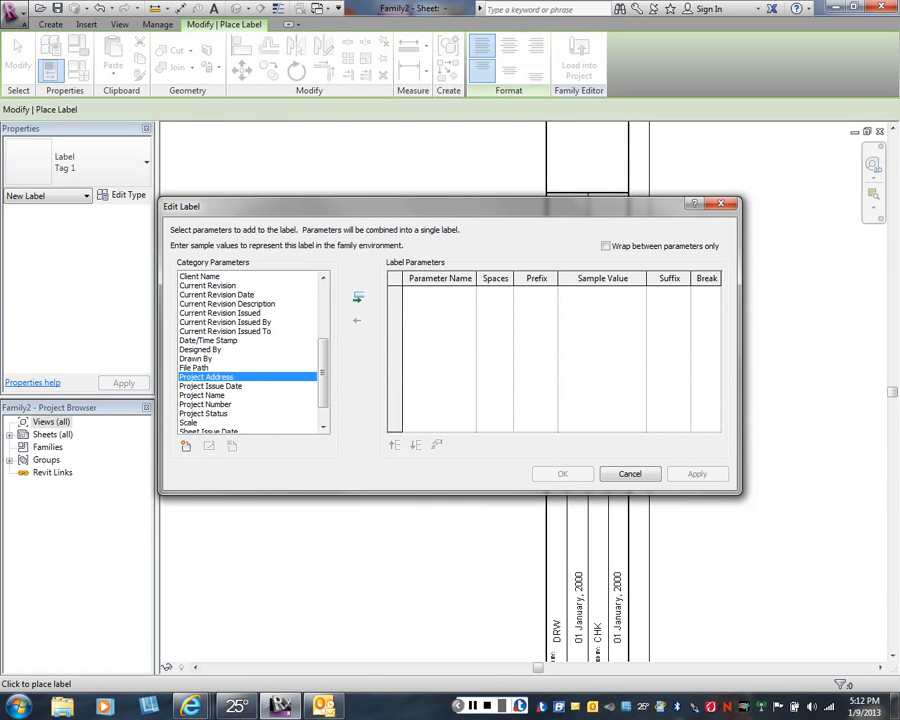
pyautogui.click(358, 297)
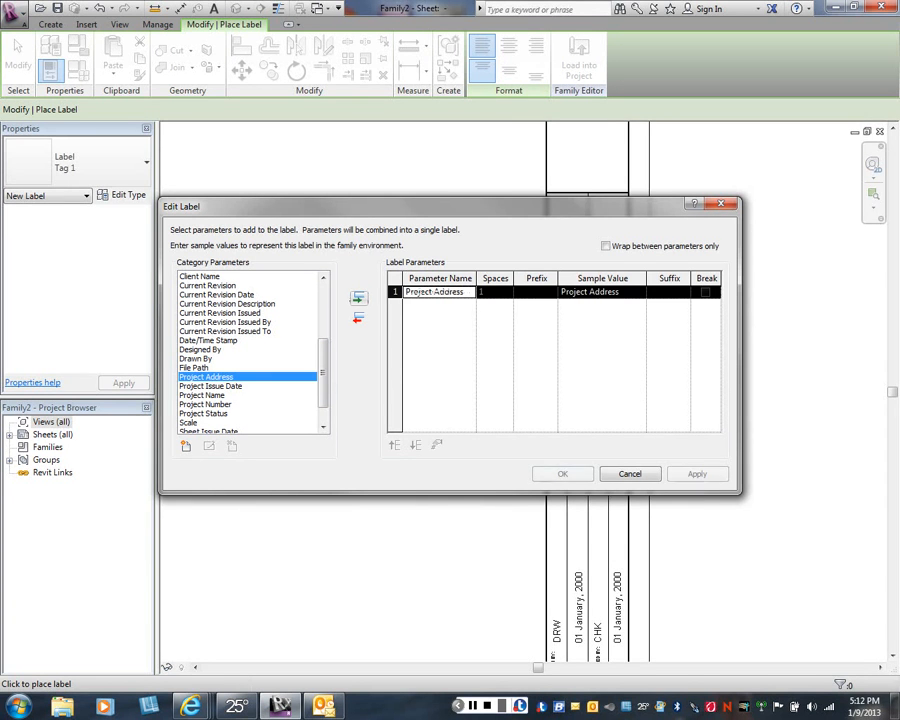
pyautogui.click(697, 474)
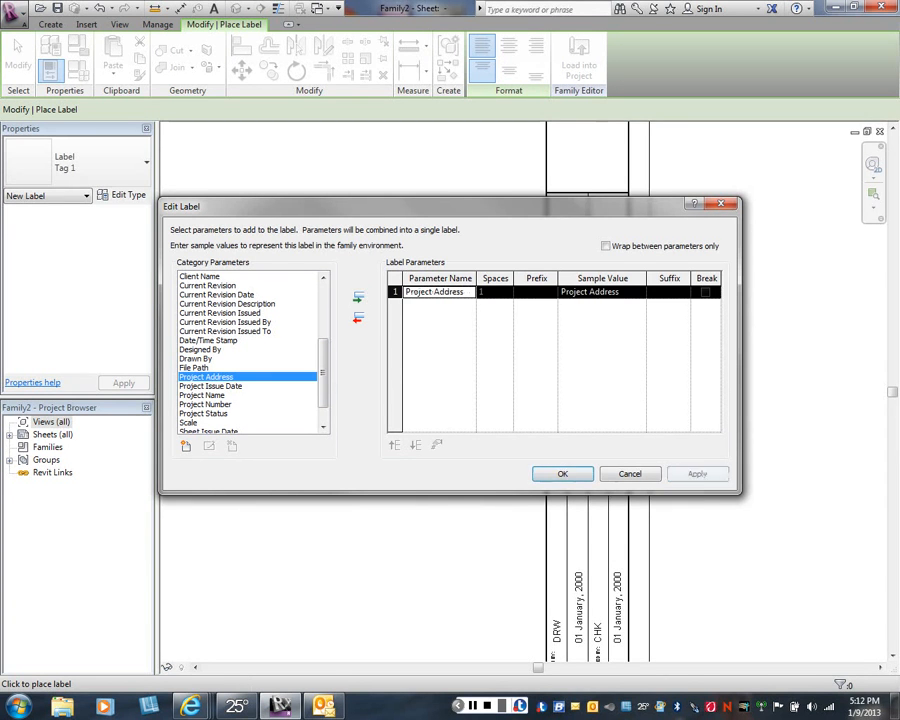
pyautogui.click(562, 474)
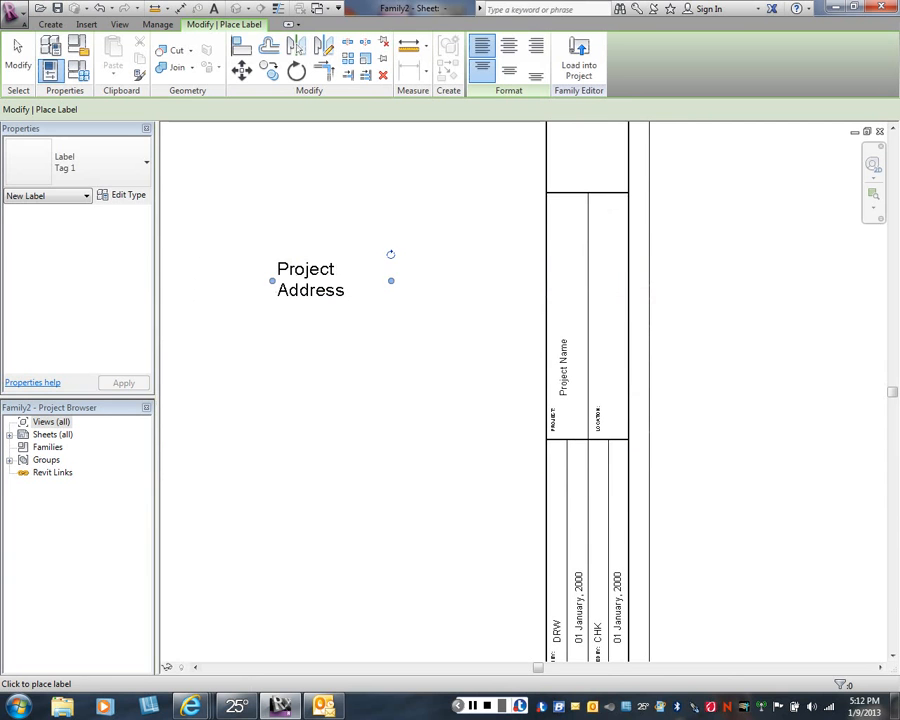
pyautogui.rightClick(282, 327)
pyautogui.click(292, 337)
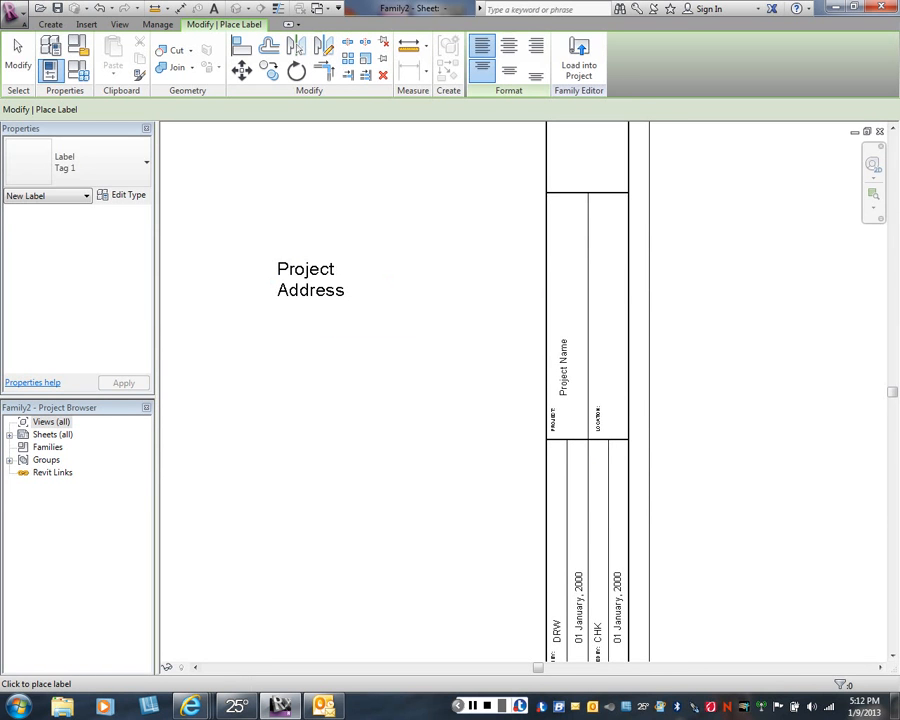
# - Switch the Project Address label to the Tag 2 type
pyautogui.click(312, 282)
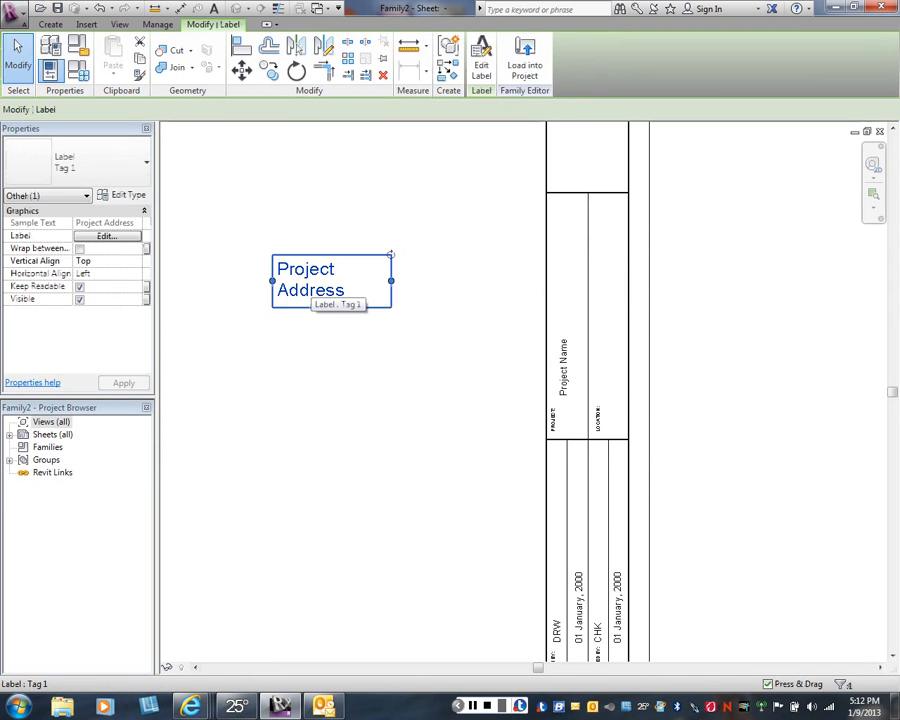
pyautogui.click(100, 162)
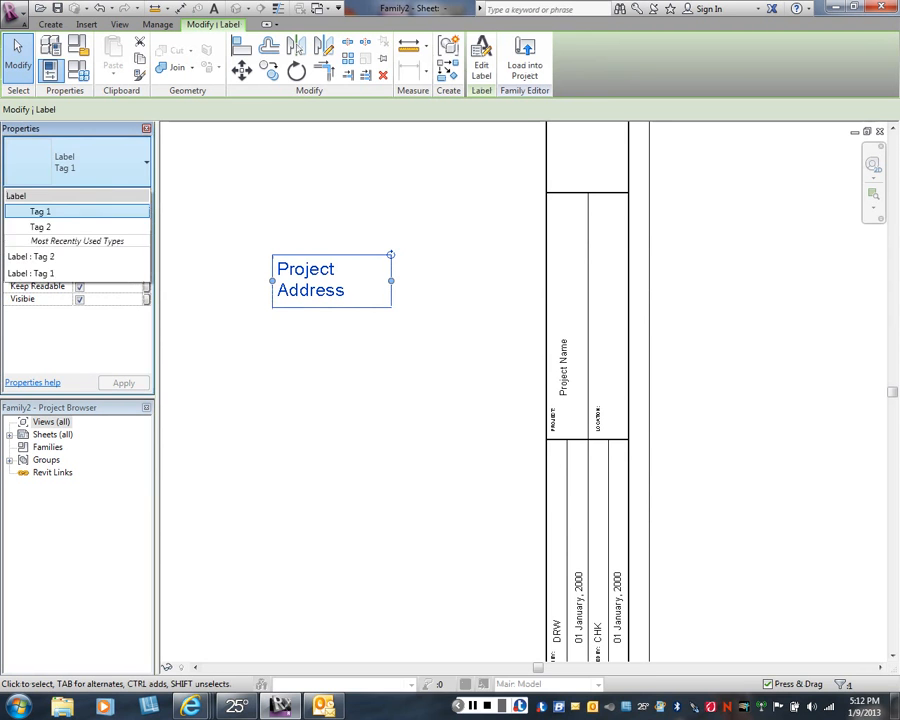
pyautogui.click(60, 227)
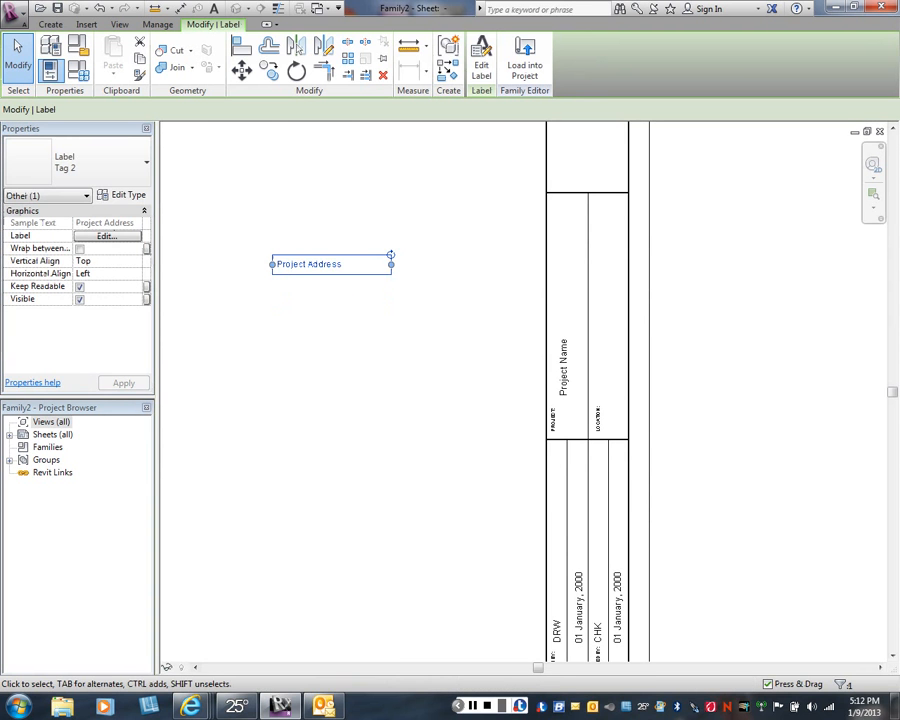
# - Rotate the Project Address label to vertical and move it into the second column, directly above the LOCATION: text
pyautogui.moveTo(390, 255); pyautogui.dragTo(322, 205)
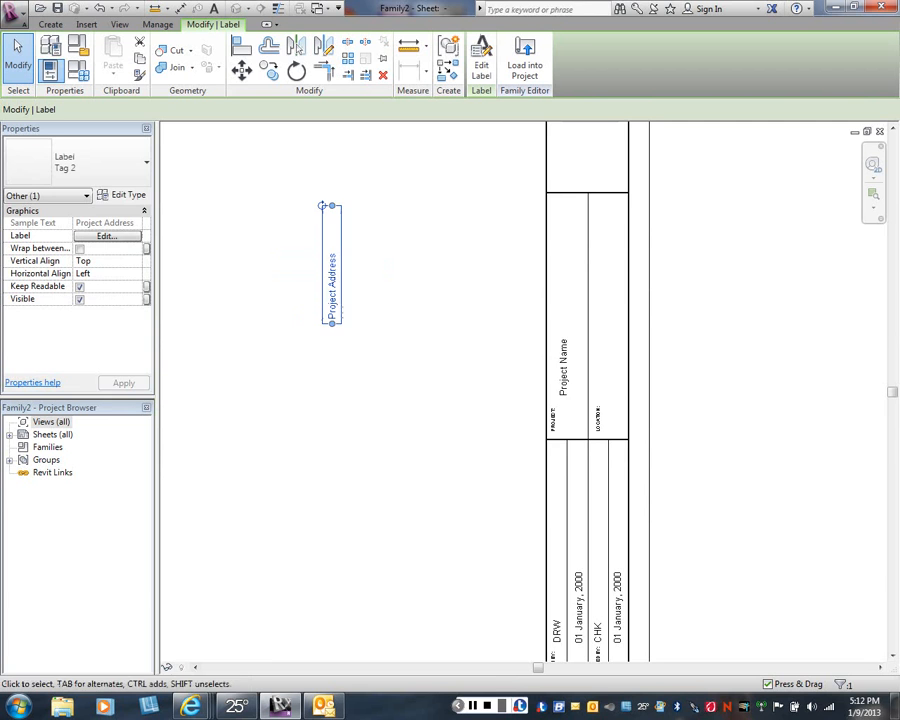
pyautogui.moveTo(573, 298); pyautogui.dragTo(611, 341)
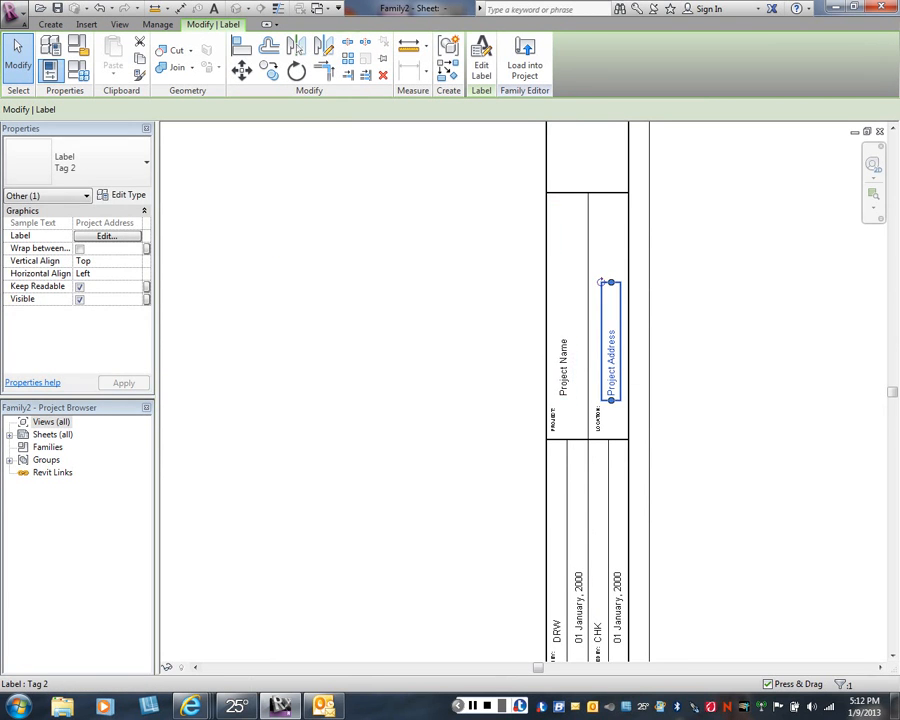
pyautogui.moveTo(611, 341); pyautogui.dragTo(600, 341)
pyautogui.press('Escape')
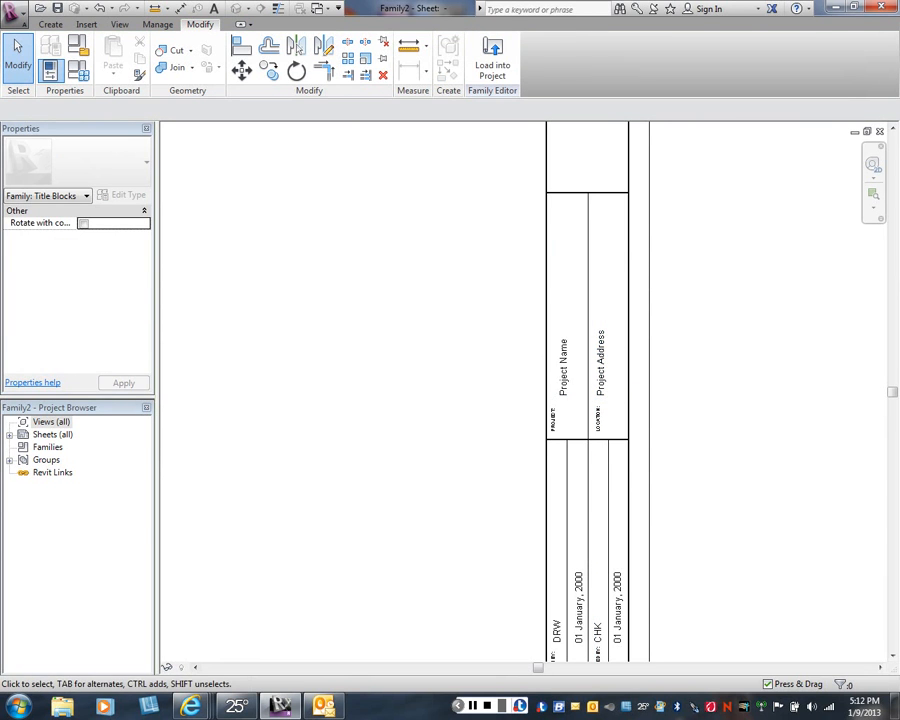
# - Start a new text note with the Text Note 1 type and duplicate that type as Text Note 3
pyautogui.scroll(-2, 466, 370)
pyautogui.moveTo(466, 370); pyautogui.dragTo(450, 462, button='middle')
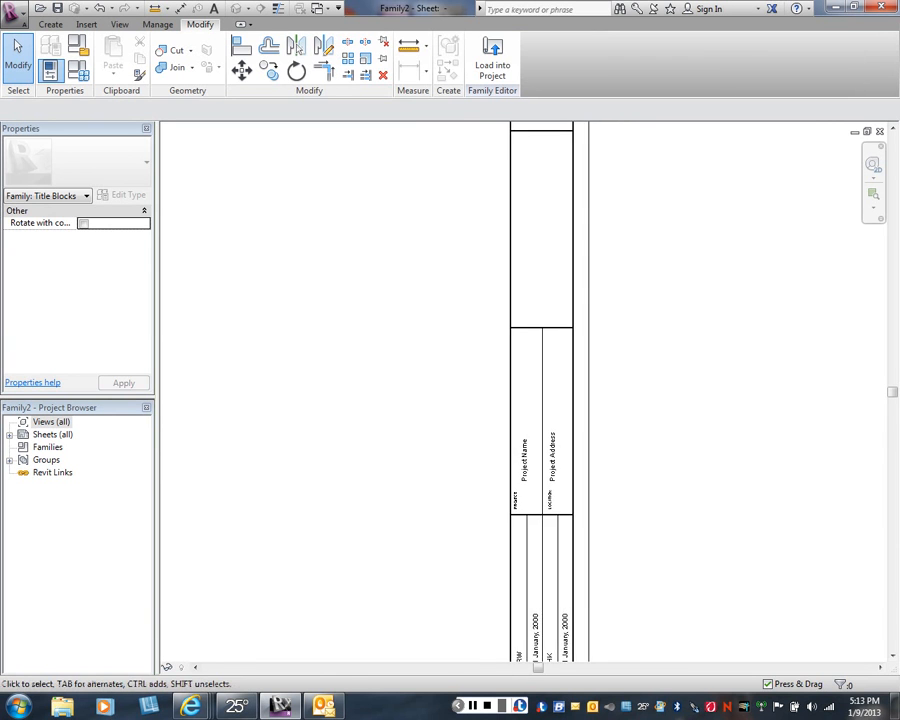
pyautogui.scroll(-2, 439, 388)
pyautogui.moveTo(439, 388); pyautogui.dragTo(509, 390, button='middle')
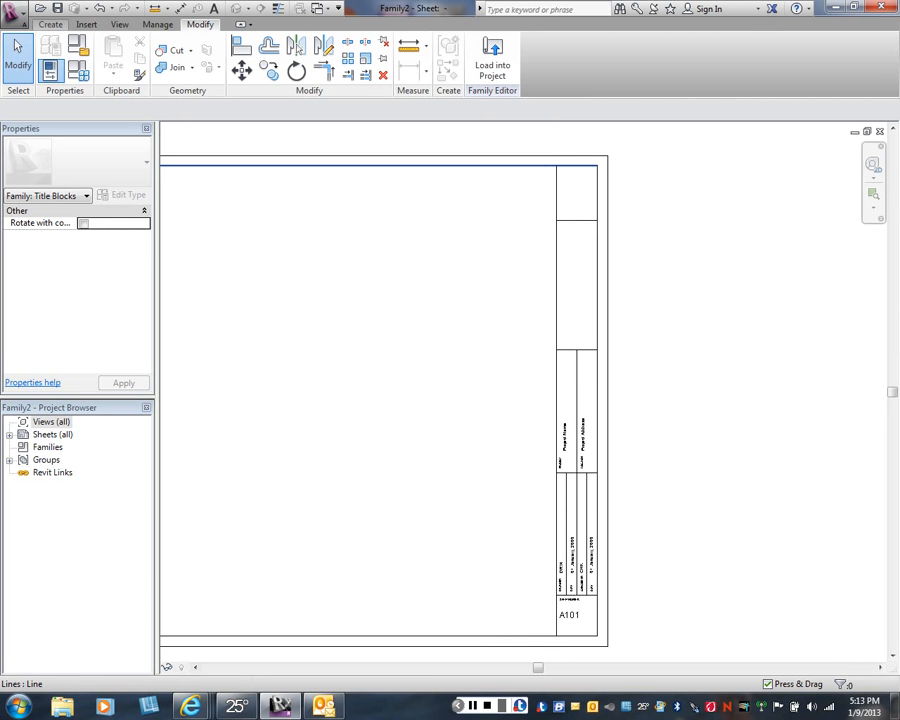
pyautogui.click(50, 24)
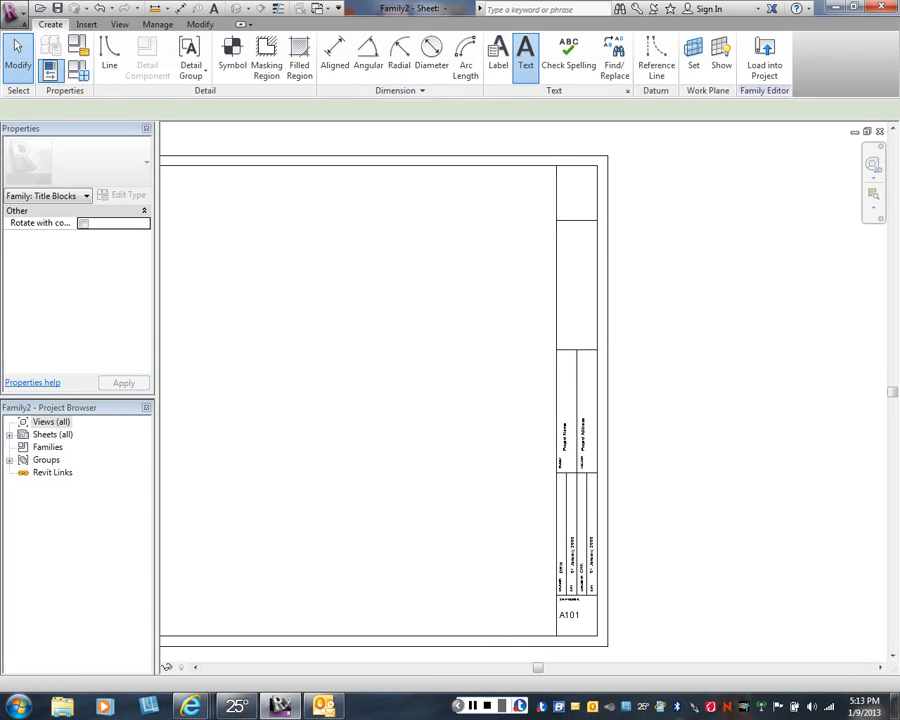
pyautogui.click(525, 55)
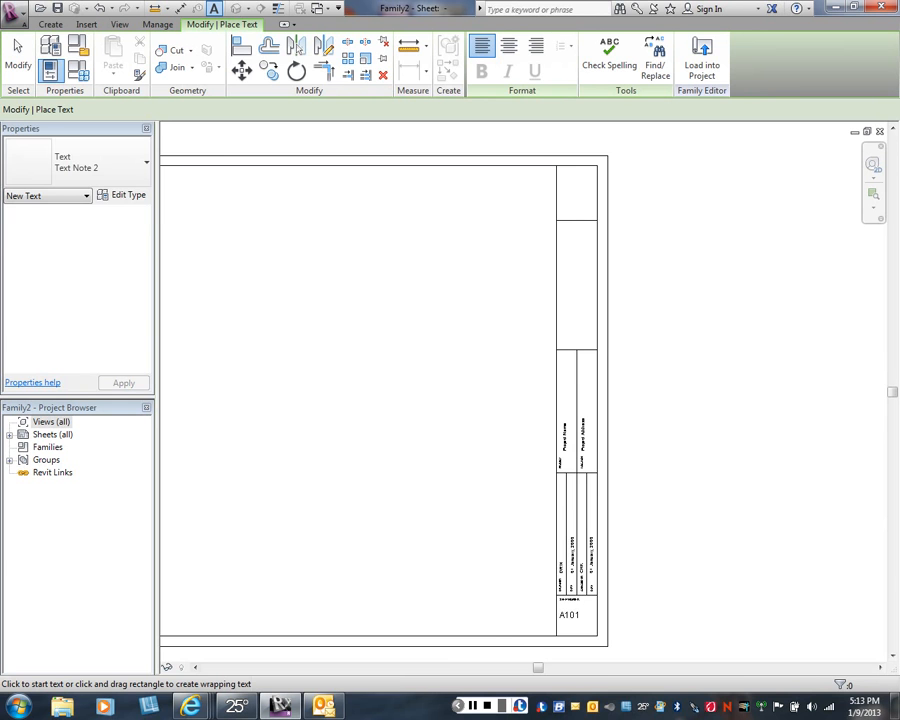
pyautogui.click(140, 165)
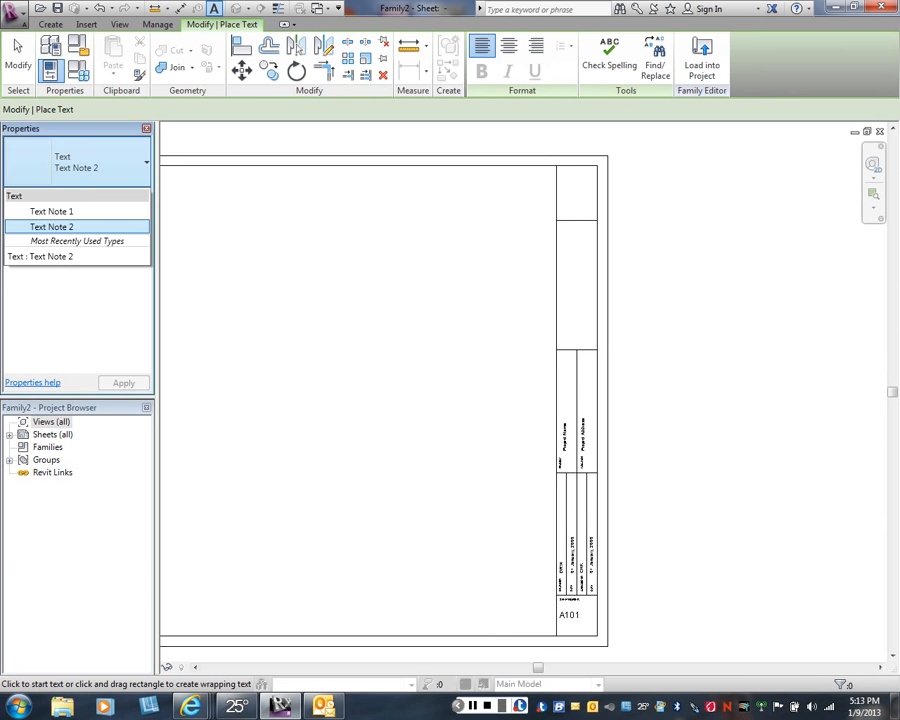
pyautogui.click(140, 165)
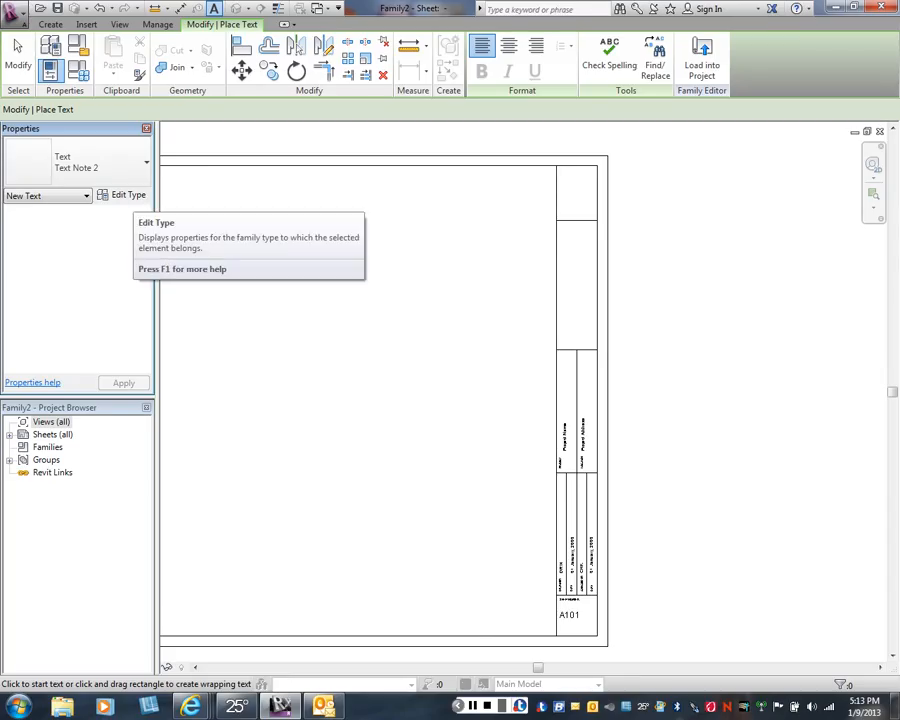
pyautogui.click(137, 164)
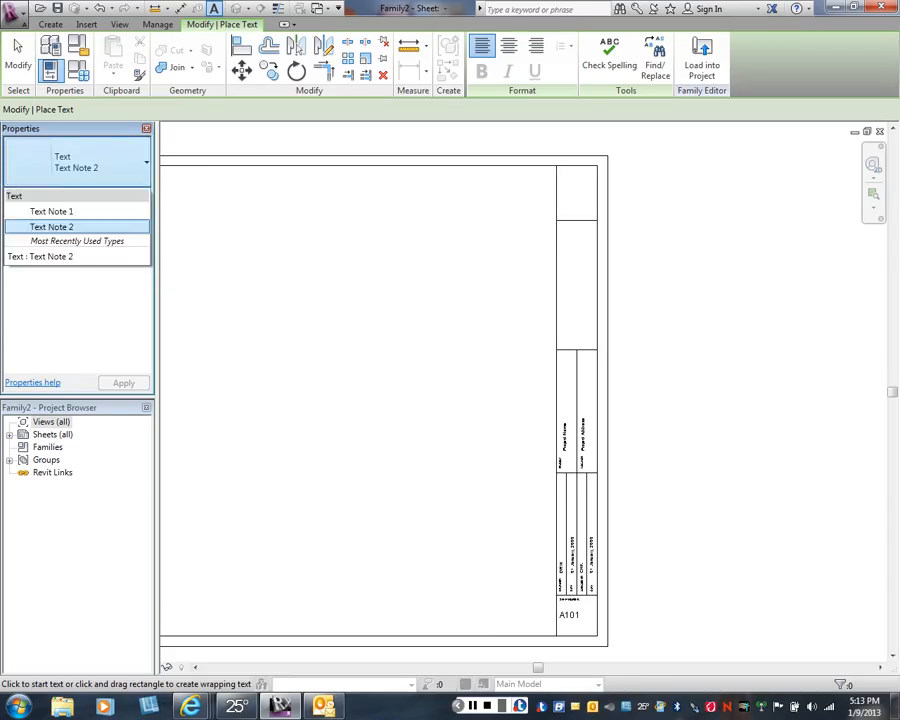
pyautogui.click(52, 211)
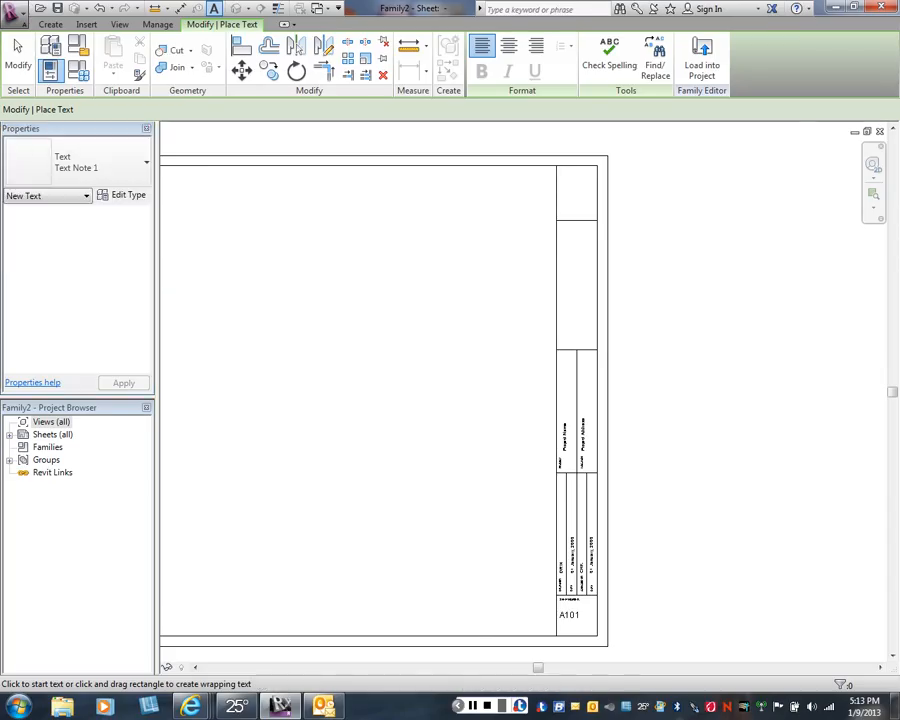
pyautogui.click(124, 195)
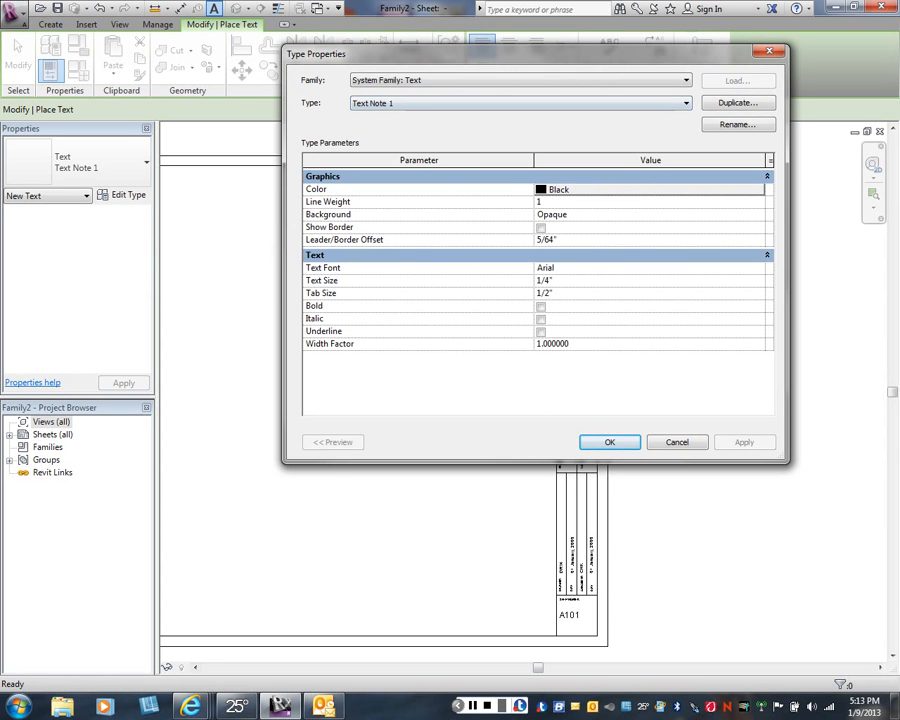
pyautogui.click(737, 102)
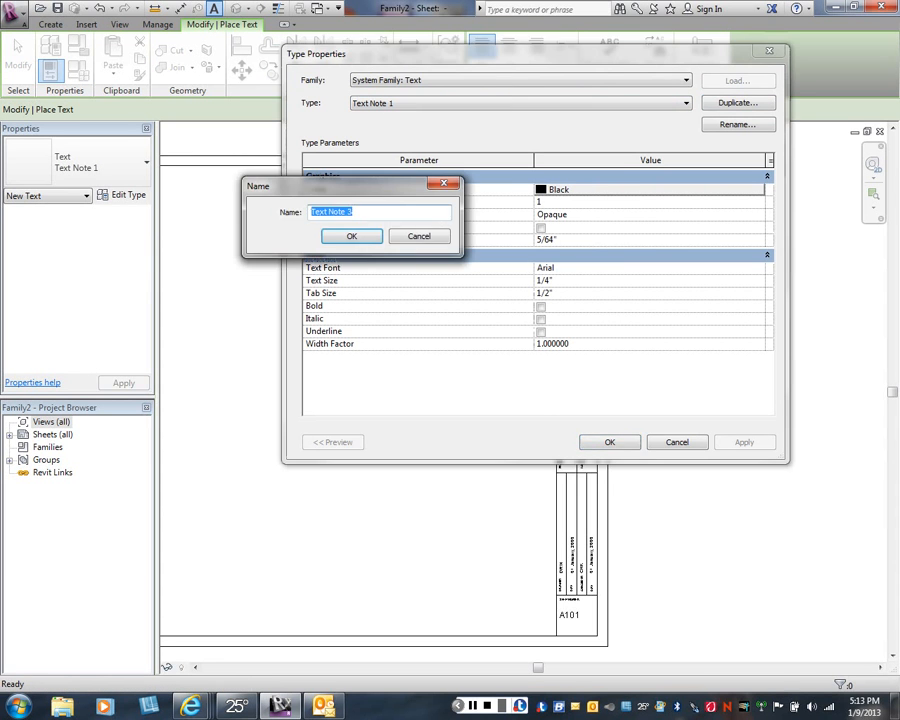
pyautogui.click(351, 236)
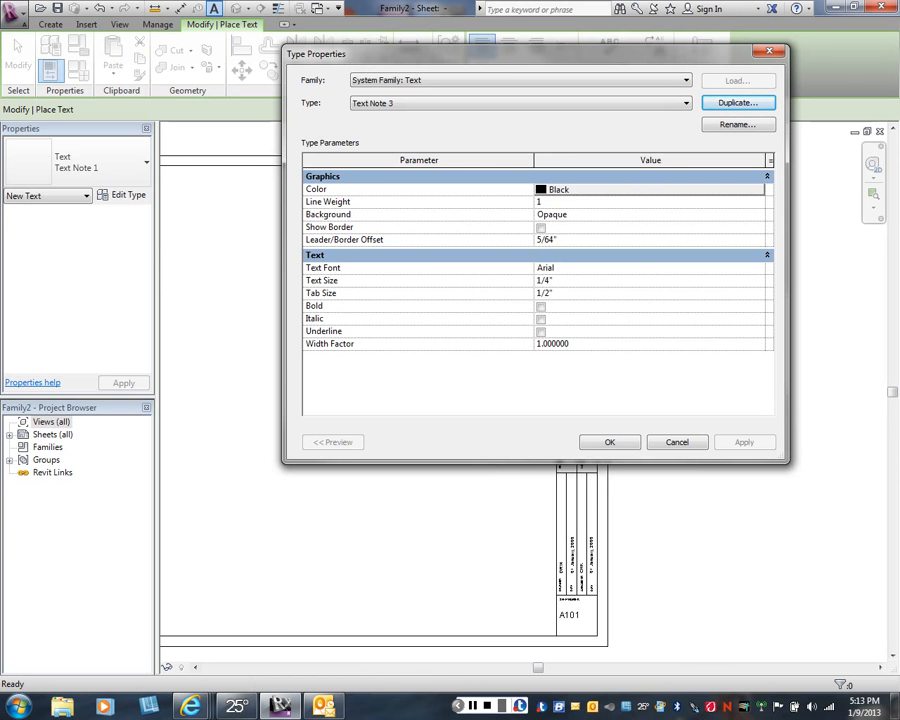
# - Set the text size of the Text Note 3 type to 5/16"
pyautogui.click(547, 281)
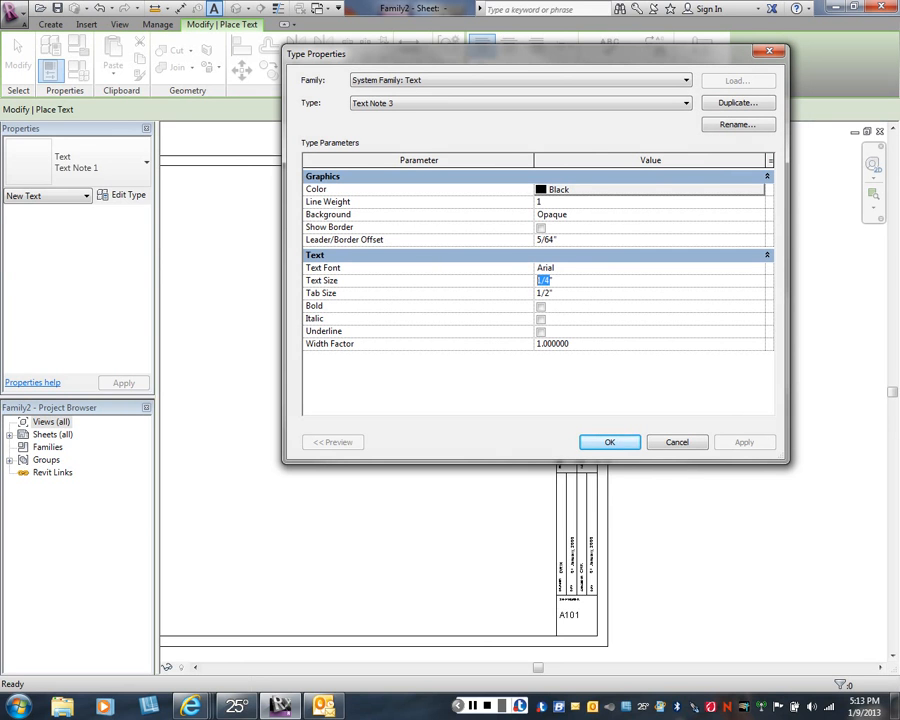
pyautogui.write('5/16')
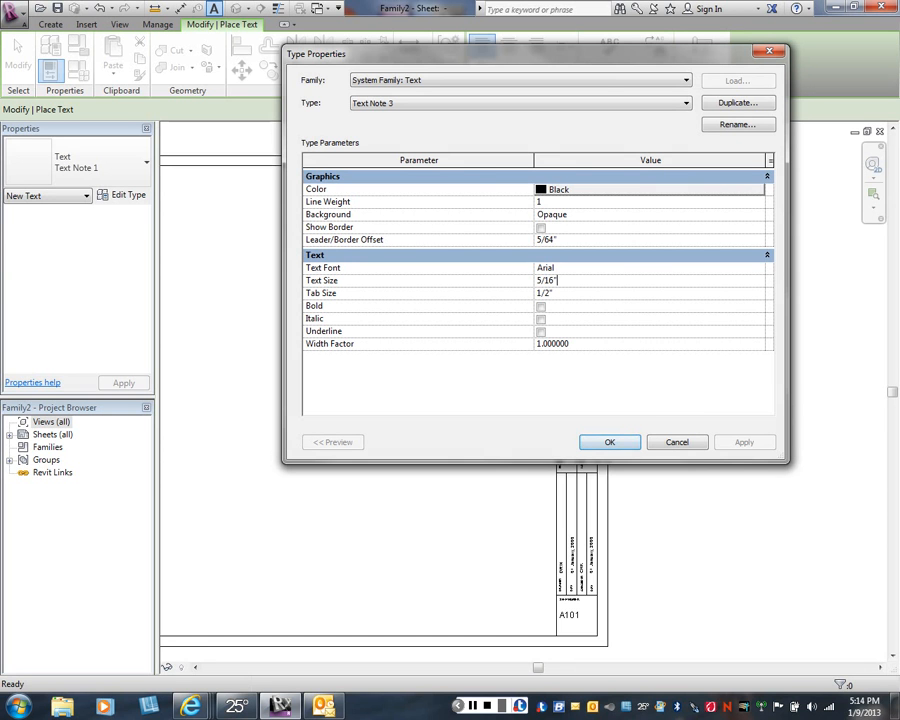
# - Set the Text Note 3 type's font to Arial Black and turn on italic
pyautogui.click(607, 267)
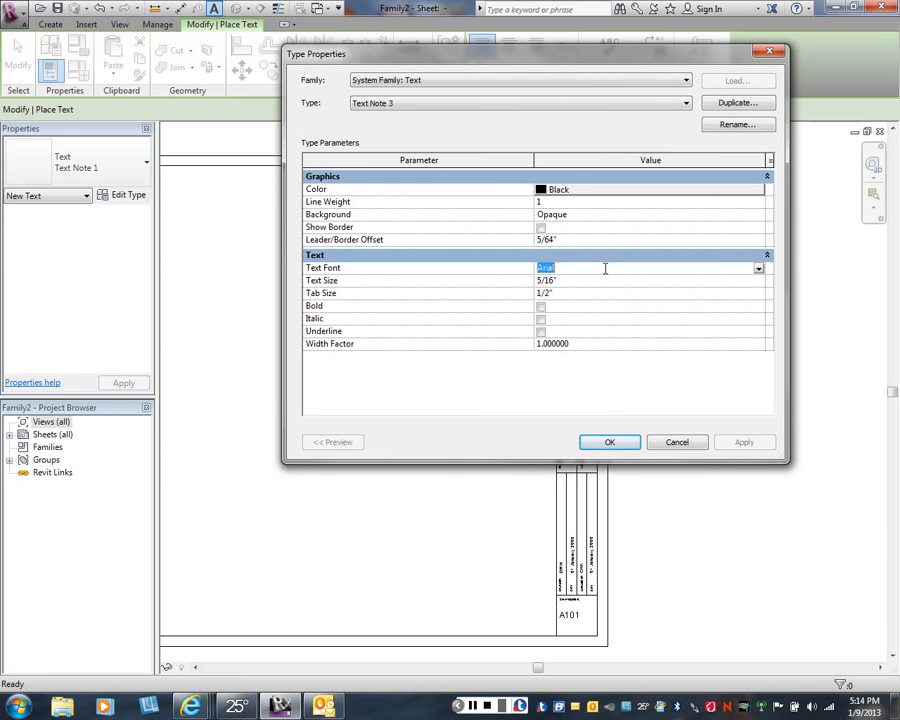
pyautogui.click(759, 268)
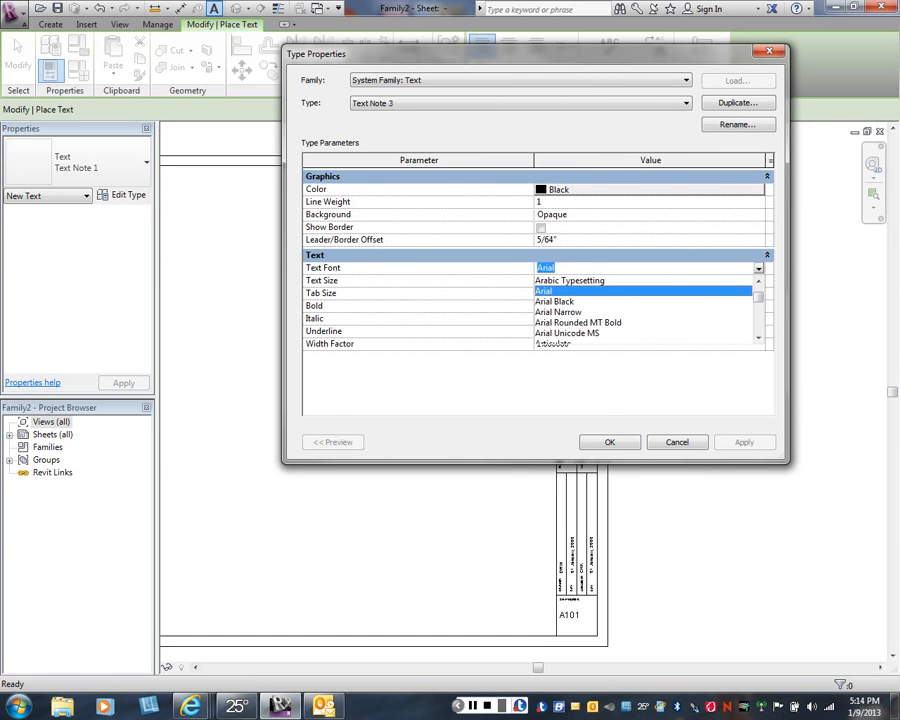
pyautogui.click(556, 302)
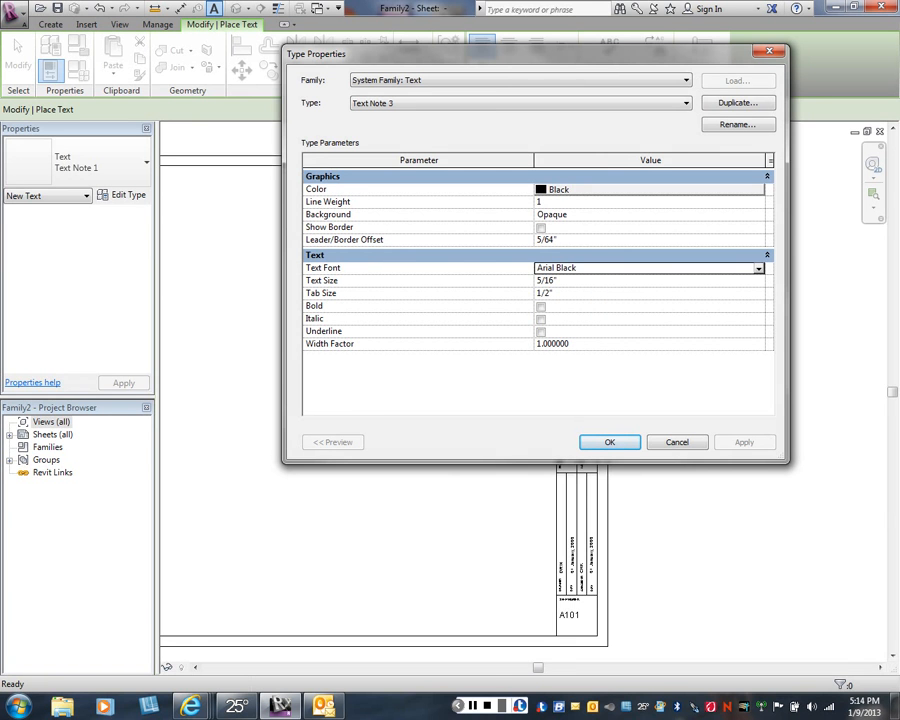
pyautogui.click(541, 319)
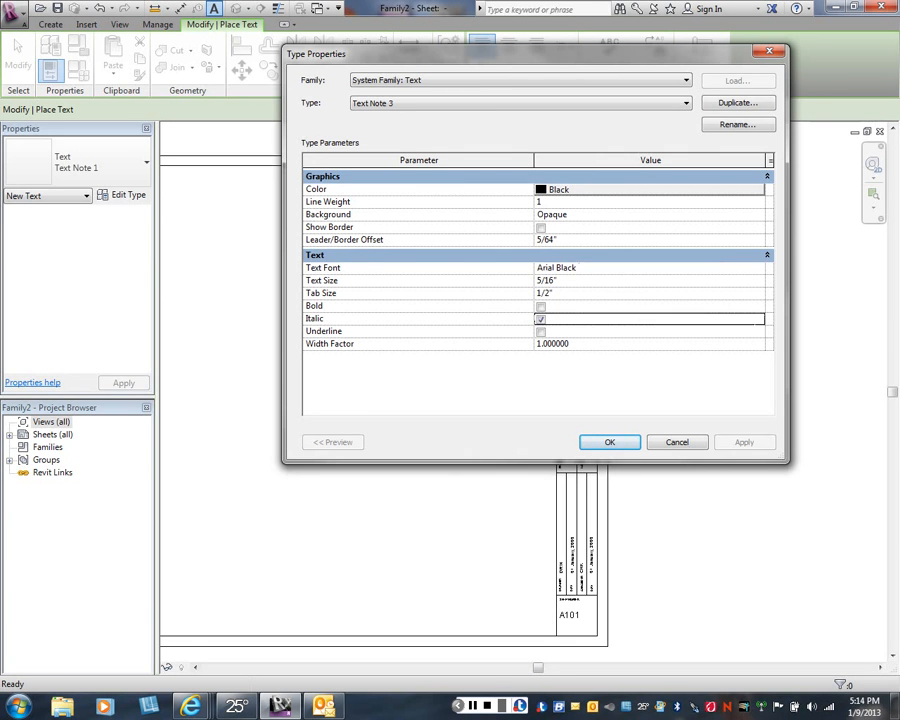
# - Turn on bold for the Text Note 3 type and add the text "Custom Designs" in the large cell above the project columns
pyautogui.click(541, 307)
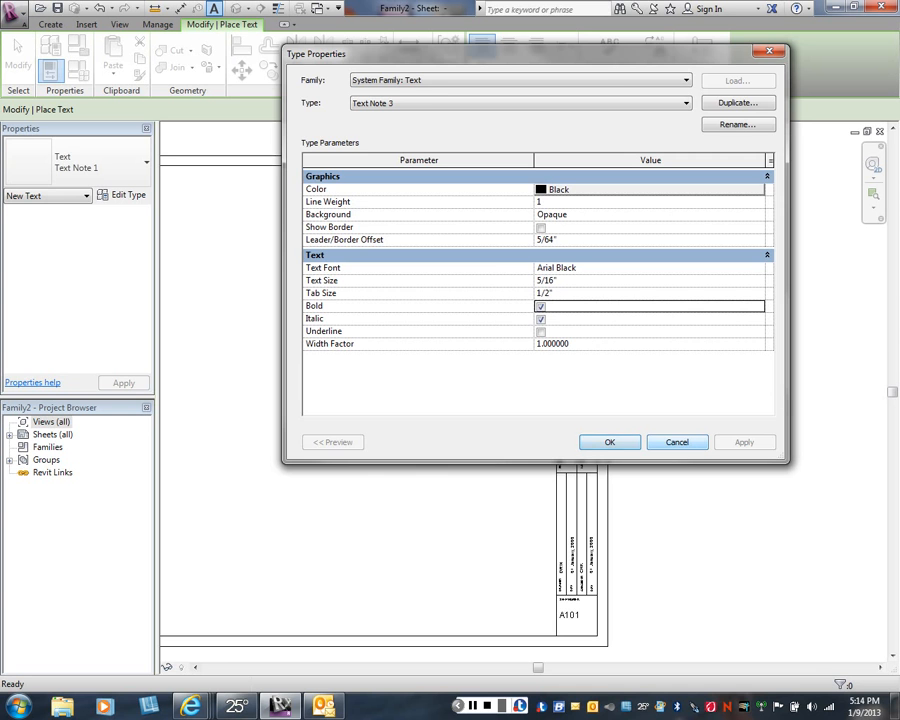
pyautogui.click(609, 442)
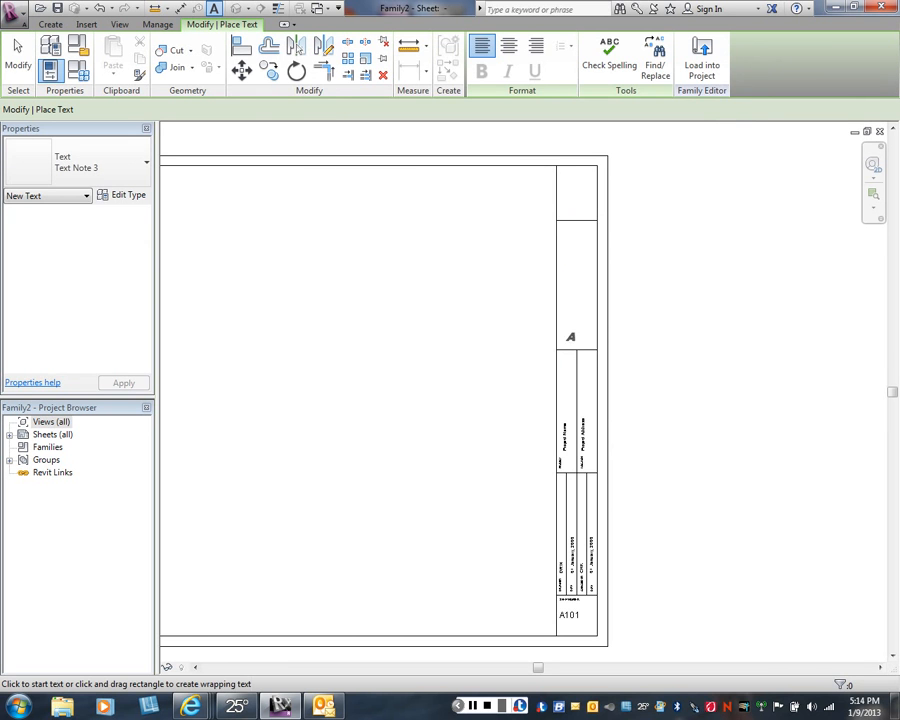
pyautogui.click(568, 334)
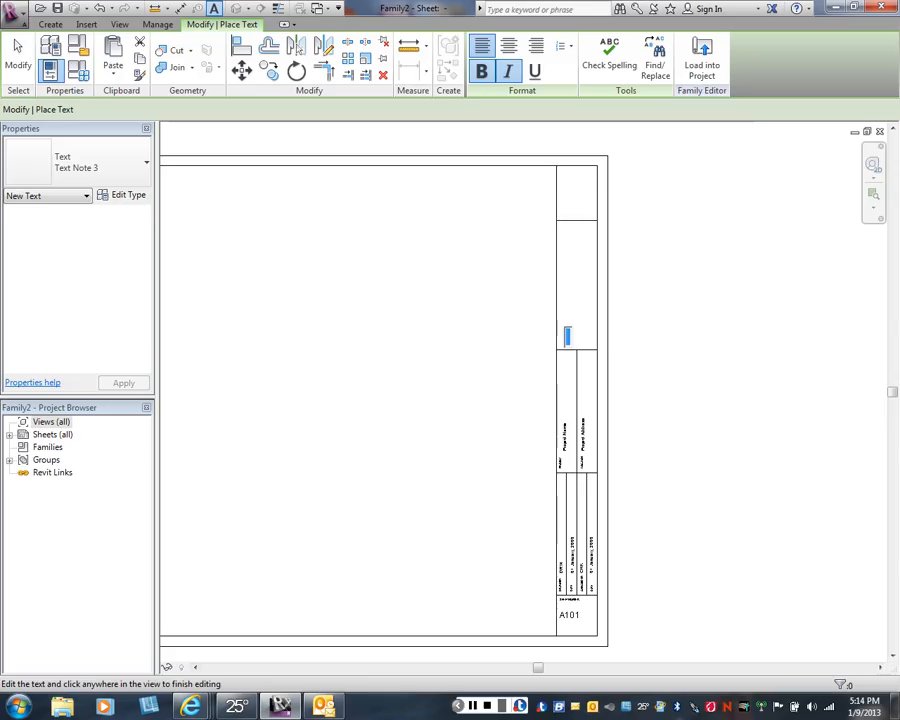
pyautogui.write('cus')
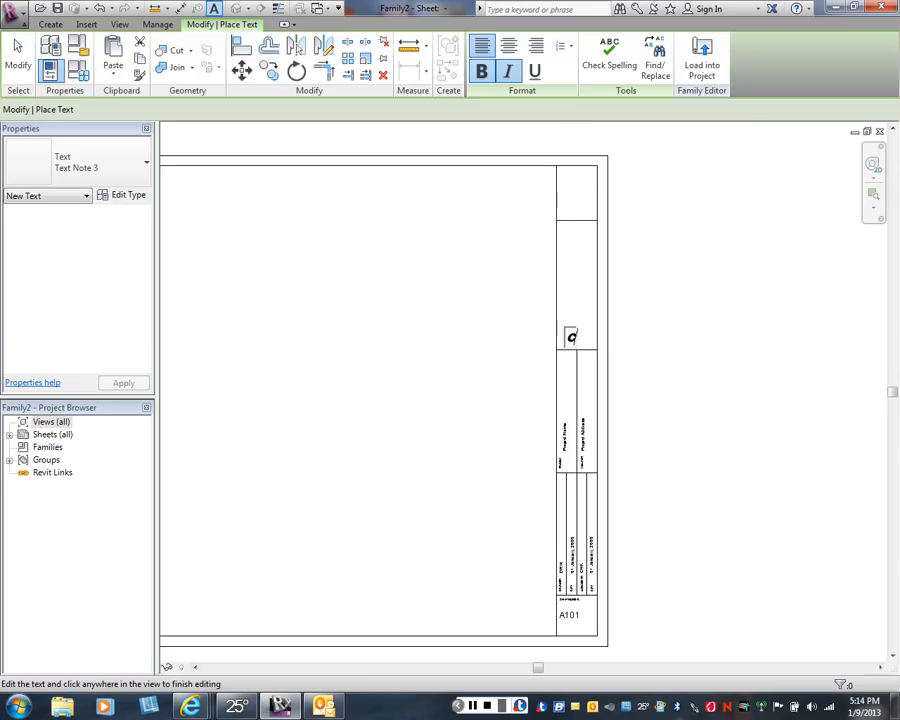
pyautogui.write('tom Des')
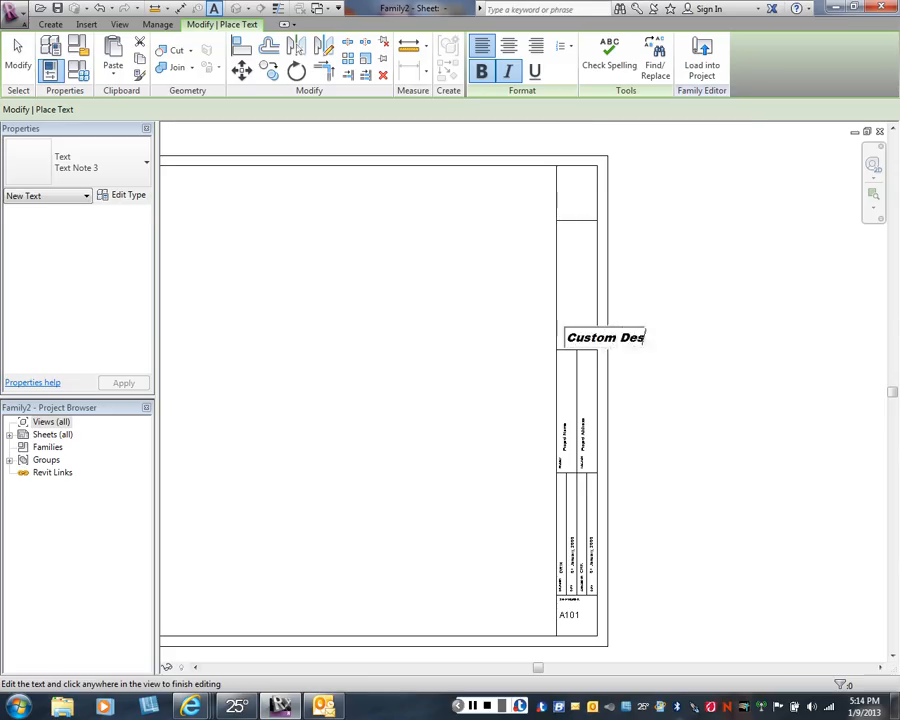
pyautogui.write('igns')
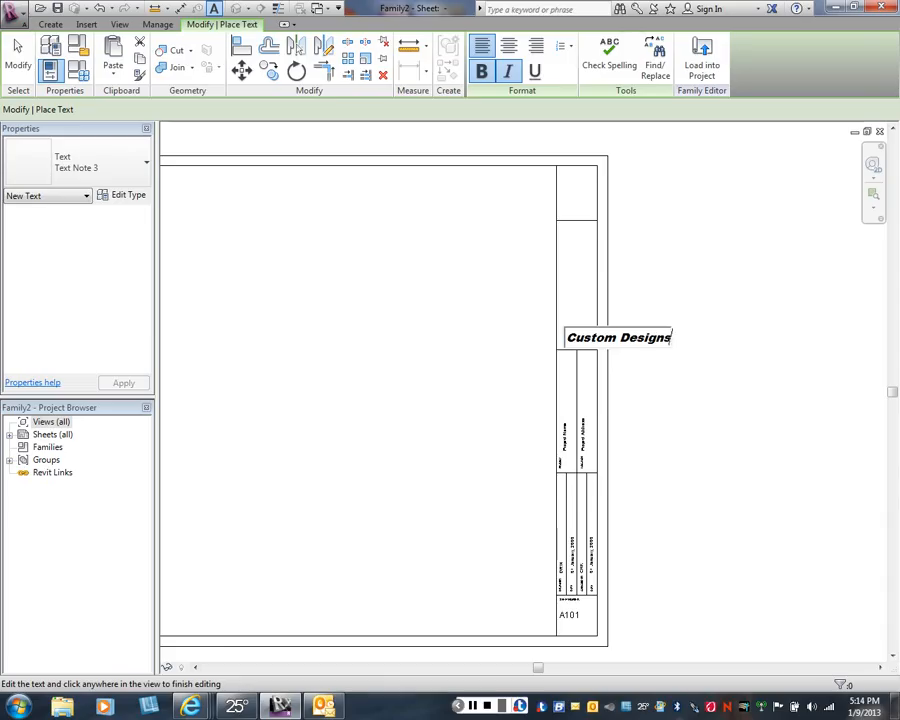
pyautogui.click(716, 376)
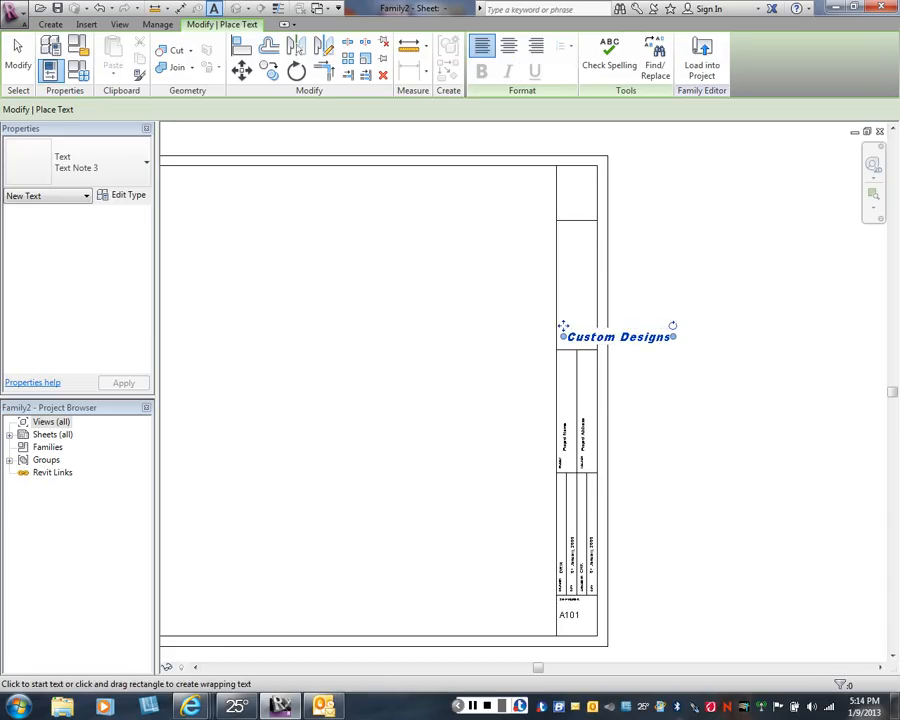
# - Rotate the Custom Designs text to vertical and move it inside the large cell above the Project Name and Project Address columns
pyautogui.moveTo(673, 326); pyautogui.dragTo(607, 283)
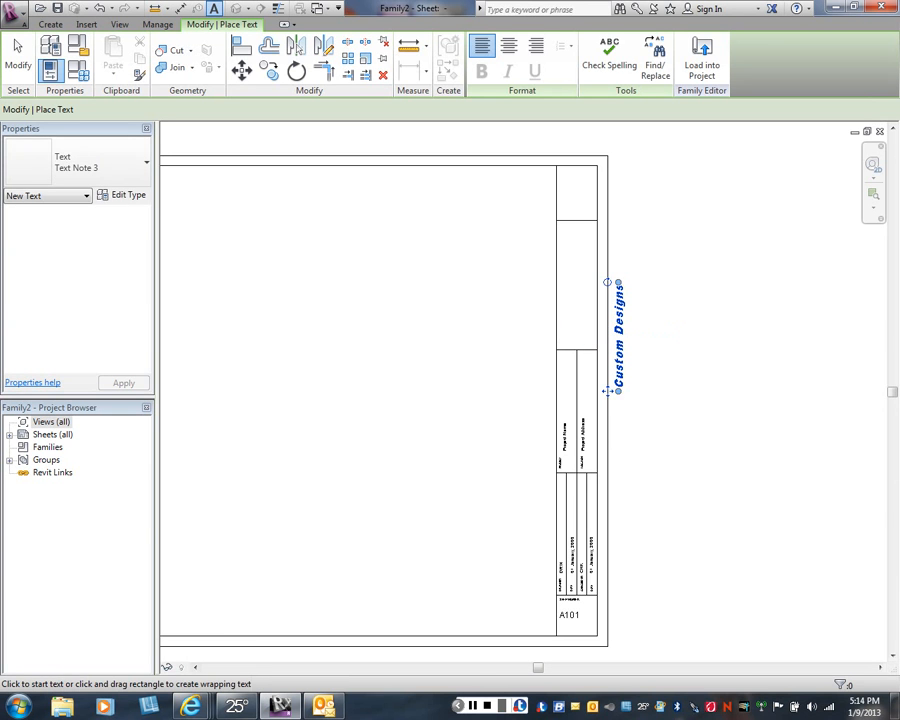
pyautogui.press('Escape')
pyautogui.press('Escape')
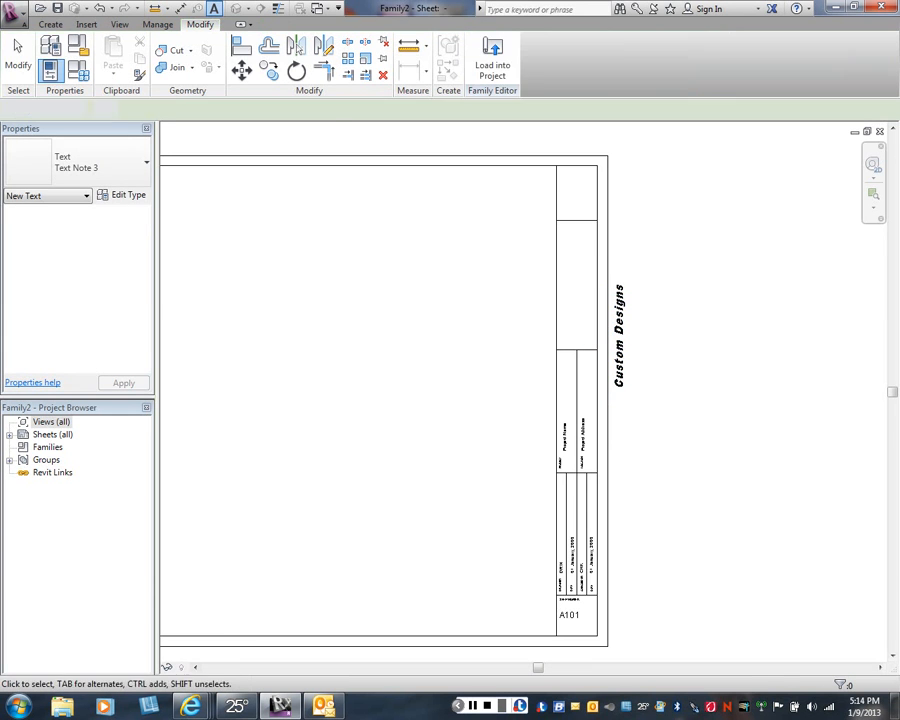
pyautogui.scroll(1, 634, 367)
pyautogui.moveTo(602, 395); pyautogui.dragTo(534, 340)
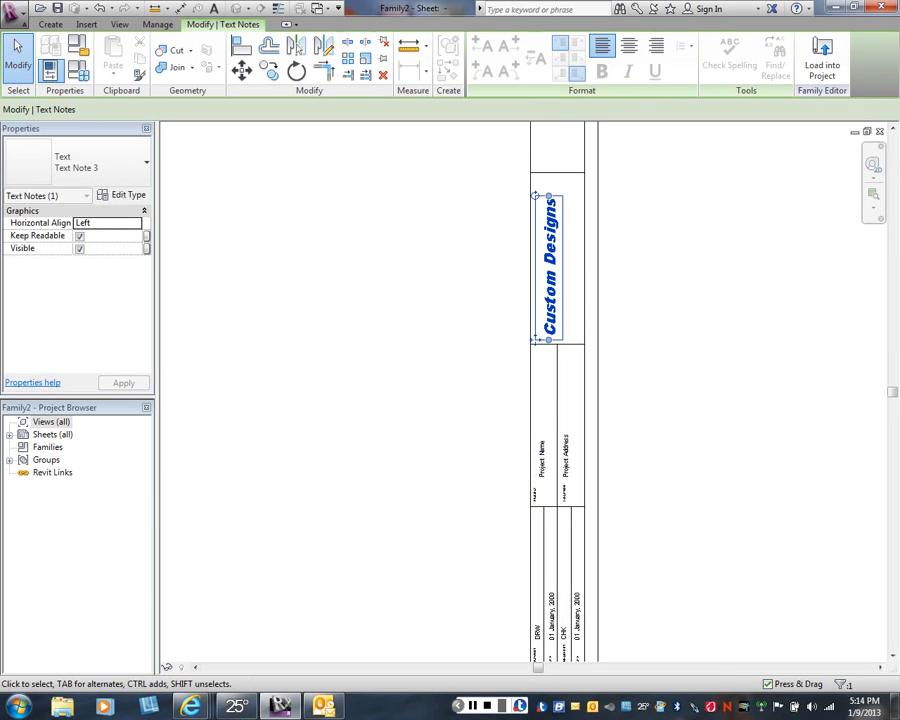
pyautogui.click(626, 332)
pyautogui.scroll(-3, 626, 332)
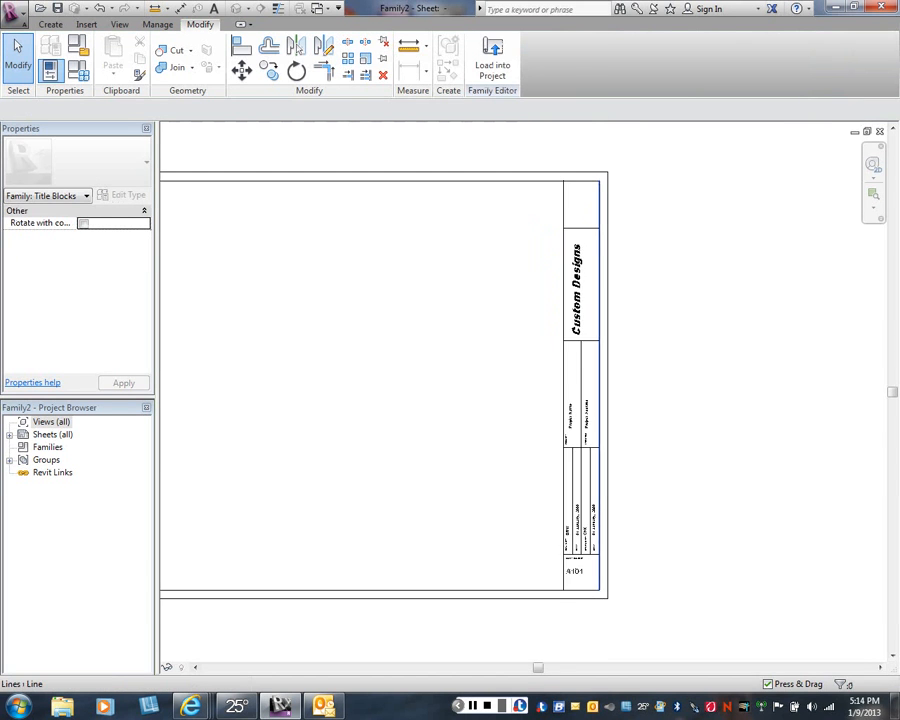
# - Narrow the Custom Designs text box so the two words wrap onto separate lines within the cell
pyautogui.moveTo(598, 272); pyautogui.dragTo(568, 318, button='middle')
pyautogui.scroll(2, 566, 318)
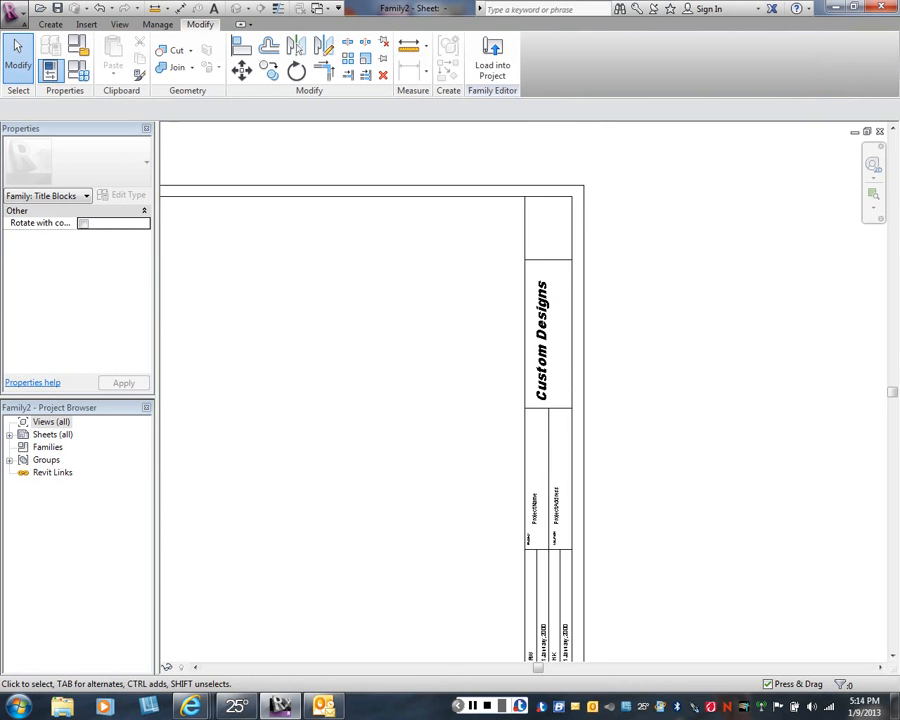
pyautogui.scroll(1, 538, 340)
pyautogui.click(538, 340)
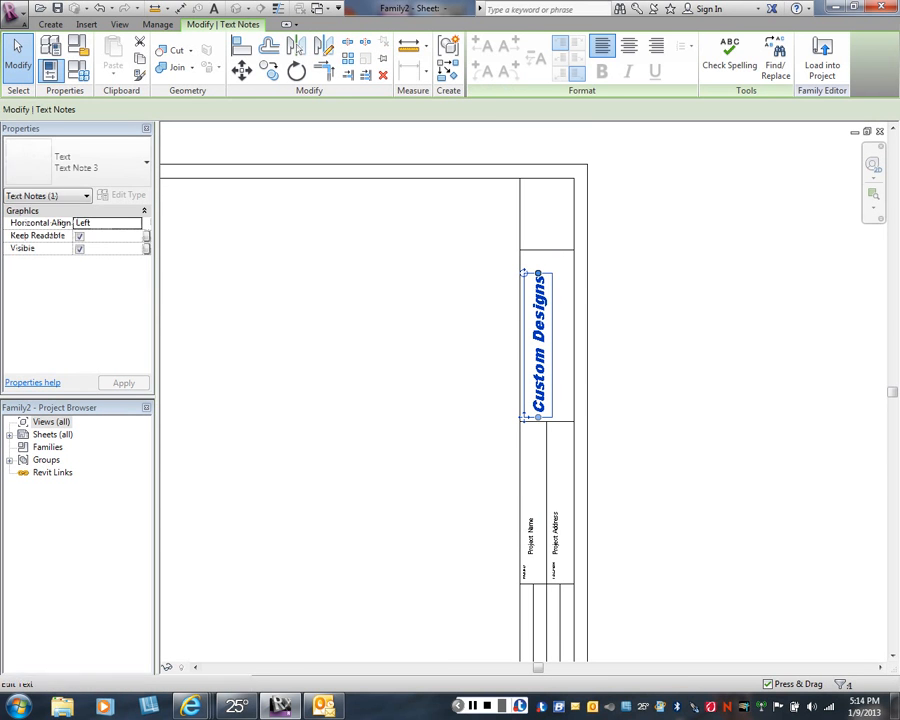
pyautogui.moveTo(538, 273); pyautogui.dragTo(538, 331)
pyautogui.press('Escape')
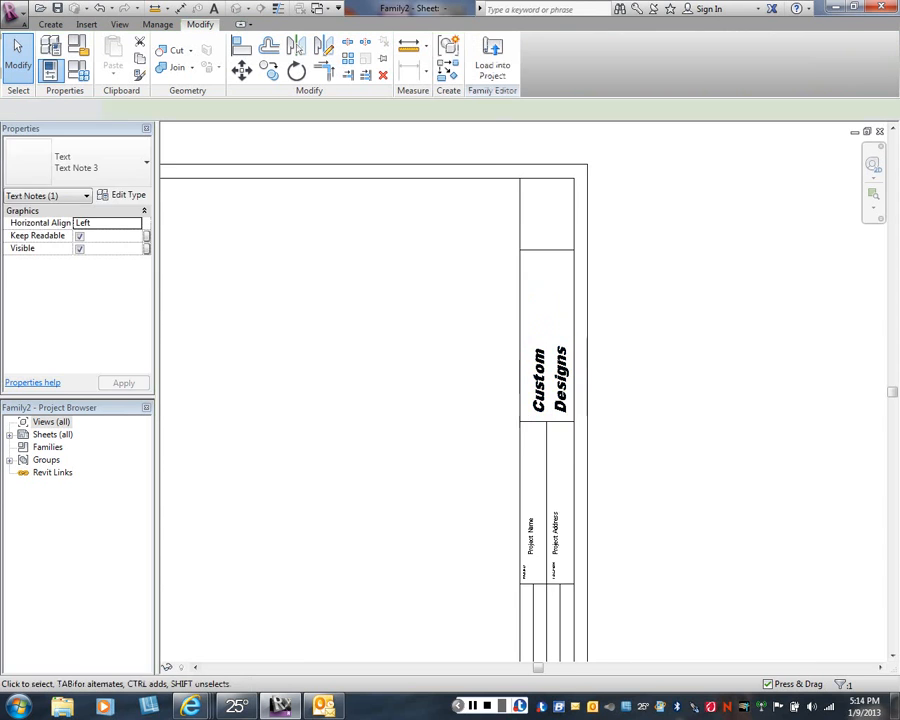
pyautogui.moveTo(538, 331); pyautogui.dragTo(558, 301, button='middle')
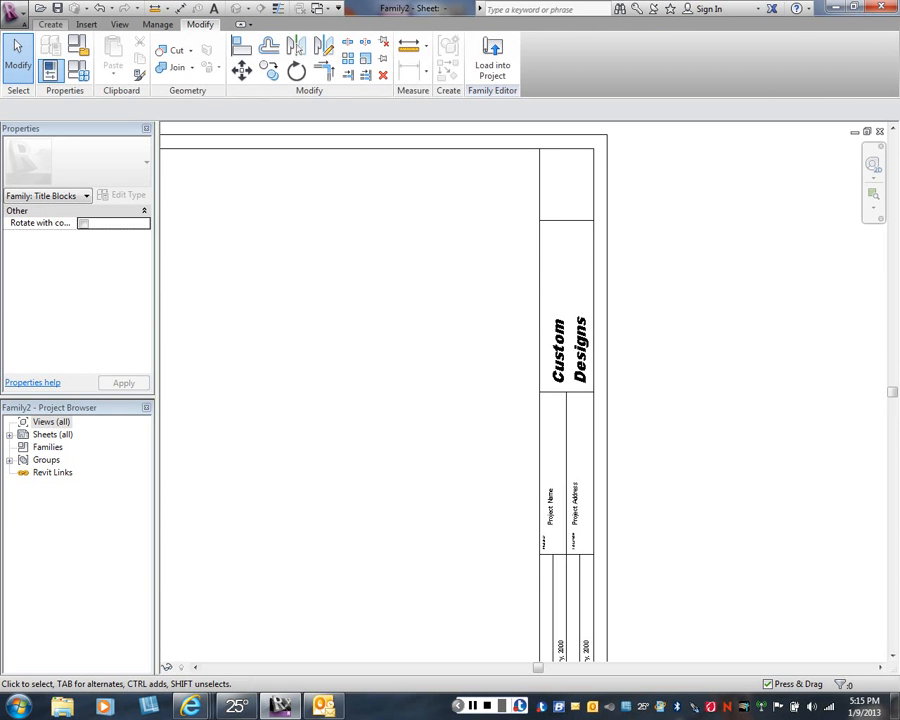
# - Start an image import and browse from My Documents to the Green folder inside the arct201 Images folder
pyautogui.click(86, 24)
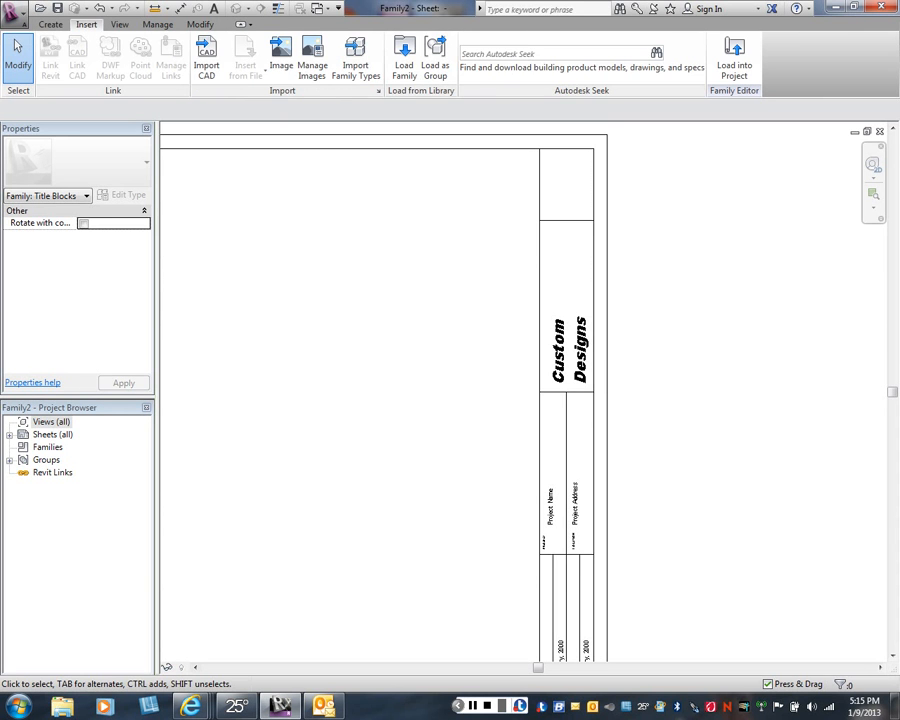
pyautogui.click(281, 60)
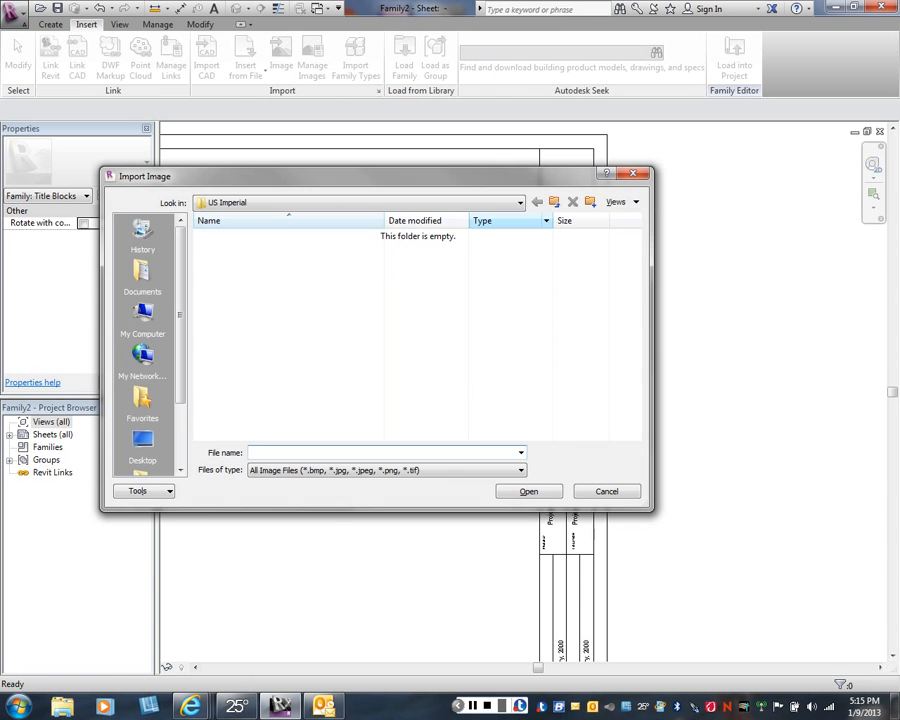
pyautogui.click(519, 203)
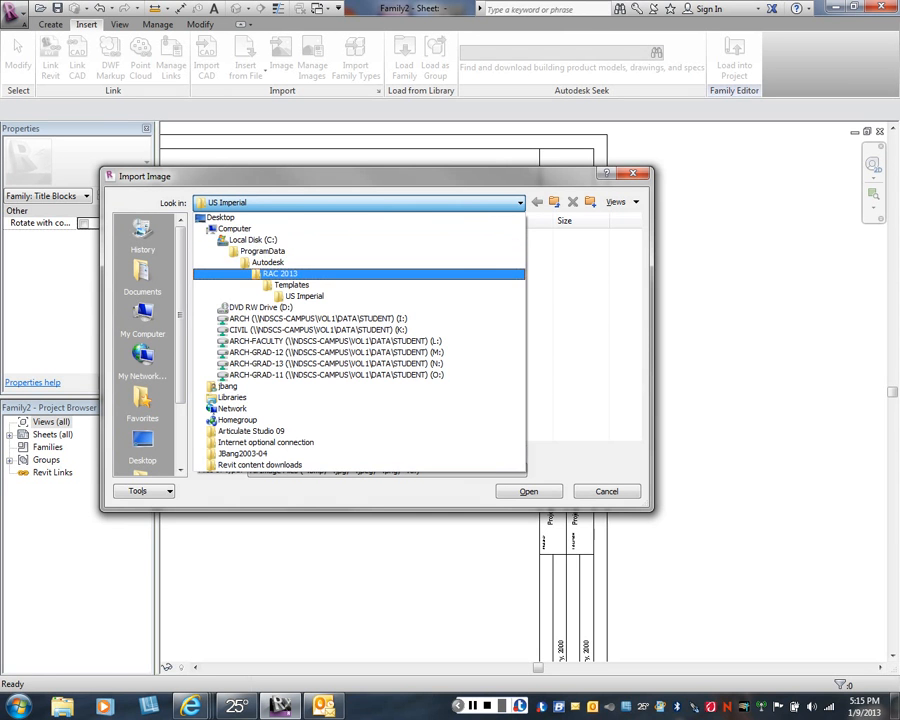
pyautogui.click(143, 273)
pyautogui.click(143, 273)
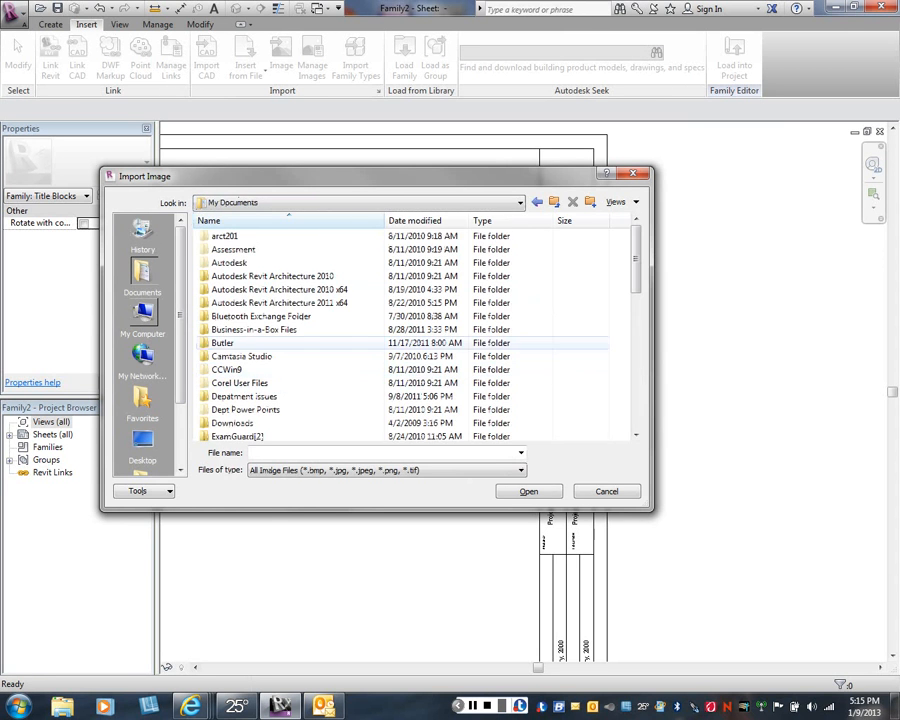
pyautogui.scroll(-4, 300, 342)
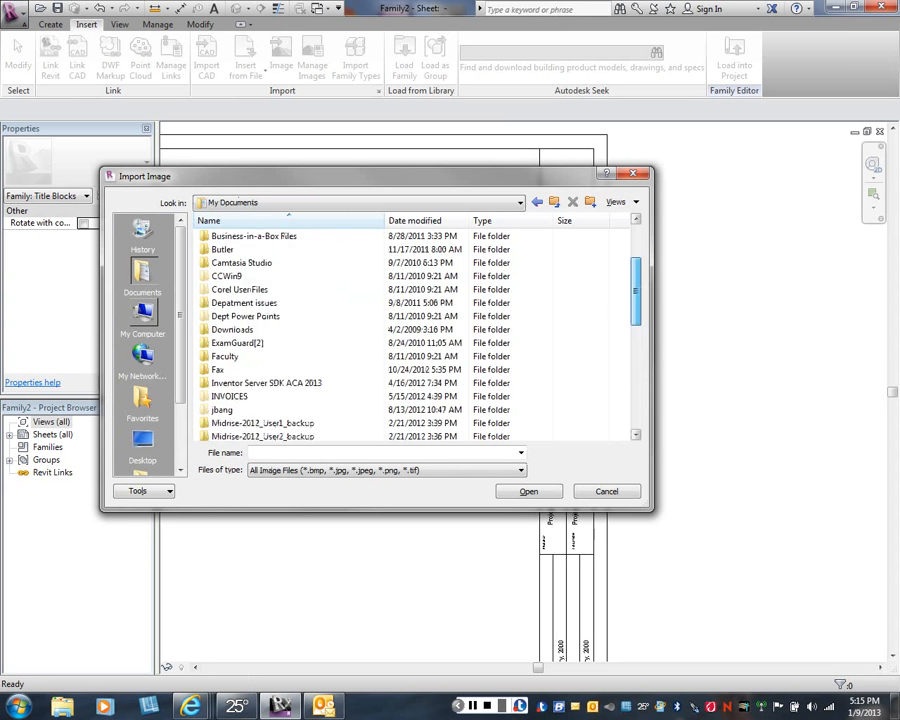
pyautogui.doubleClick(222, 356)
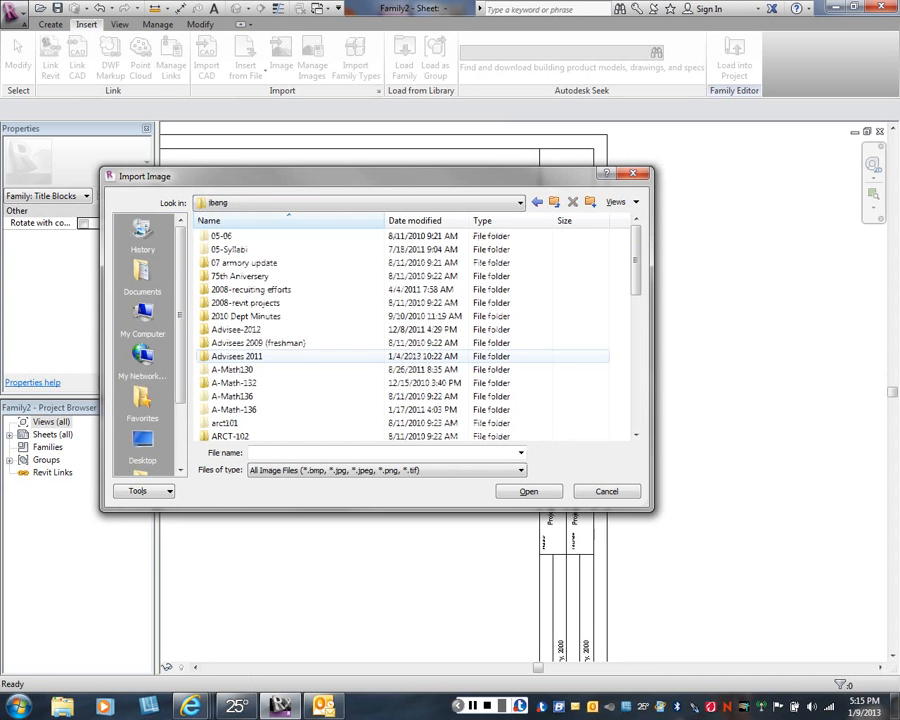
pyautogui.scroll(-3, 410, 335)
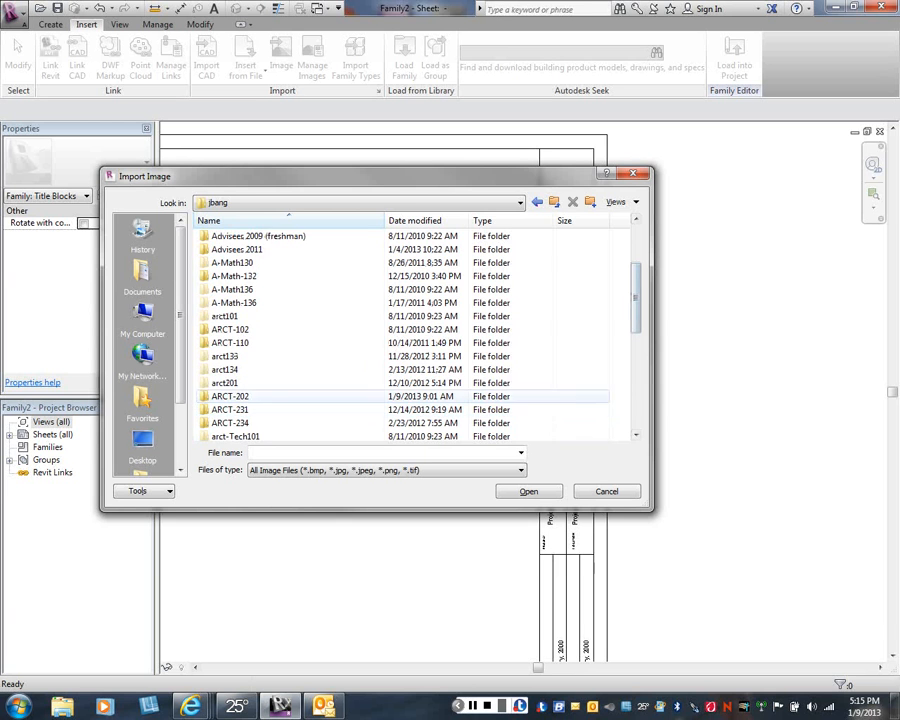
pyautogui.doubleClick(260, 383)
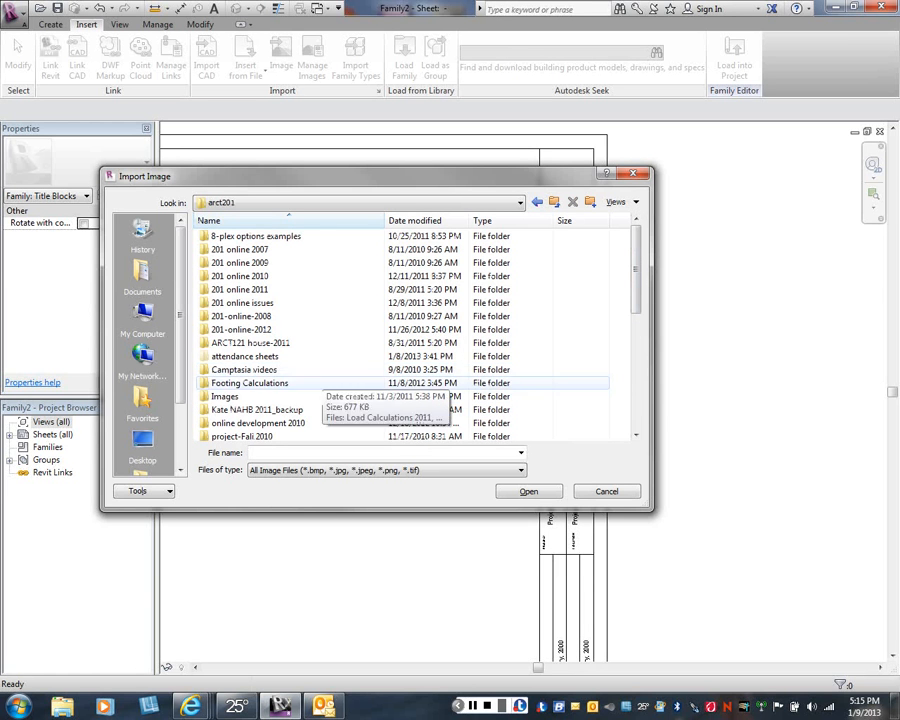
pyautogui.doubleClick(225, 396)
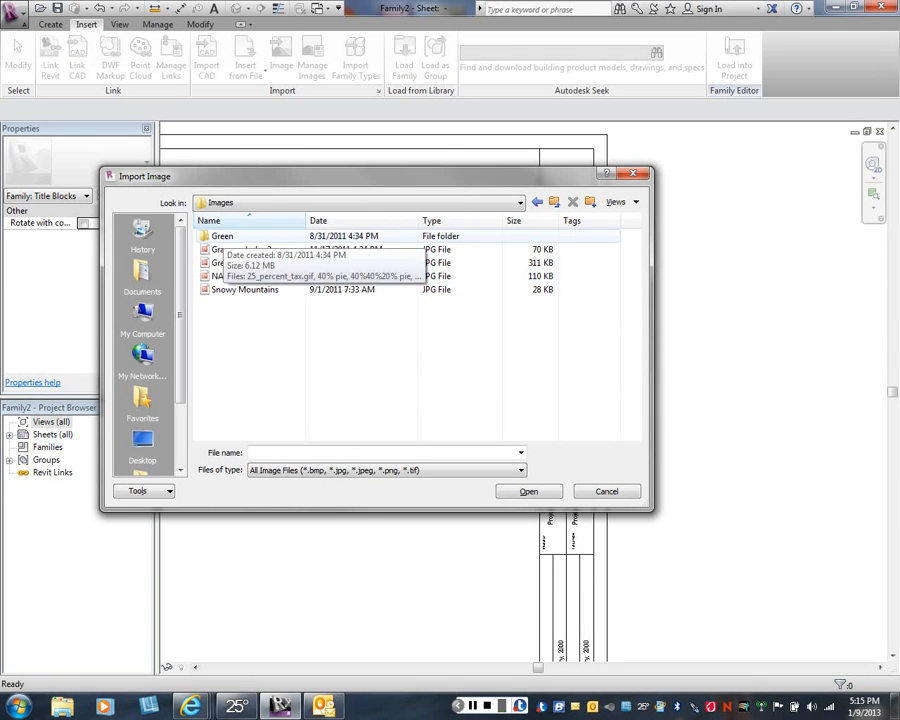
pyautogui.doubleClick(222, 236)
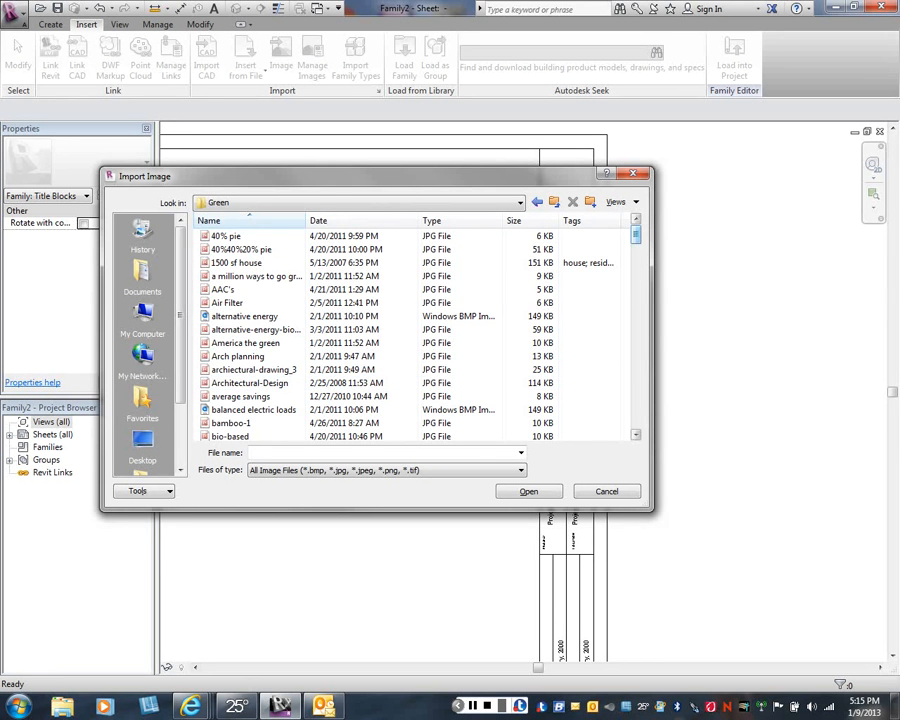
# - Import the drafting JPG image and place it in the open sheet area beside the title strip, leaving it deselected
pyautogui.scroll(-2, 415, 335)
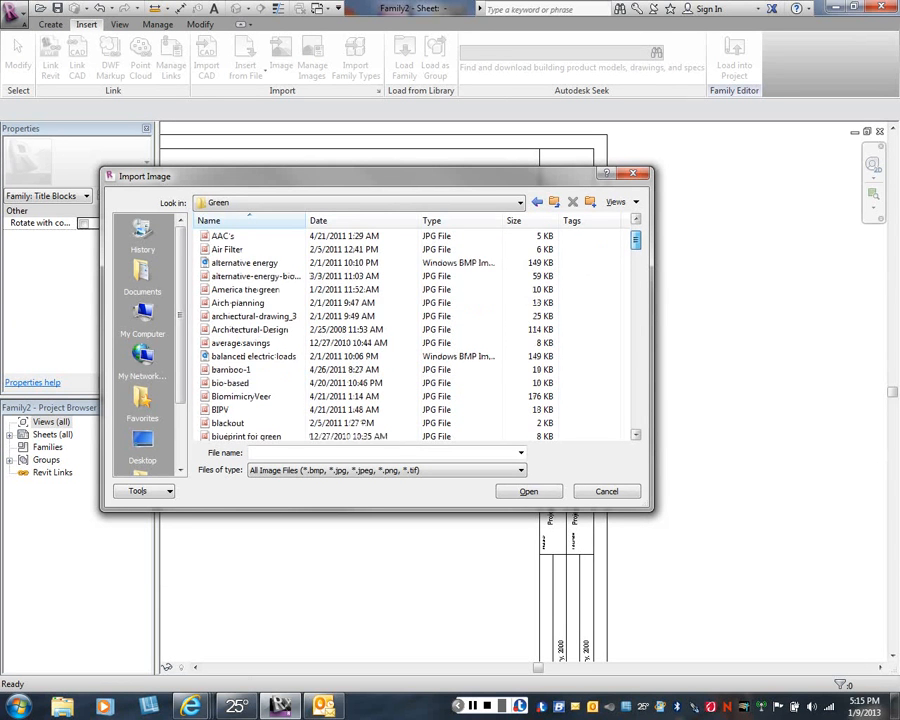
pyautogui.scroll(-3, 415, 335)
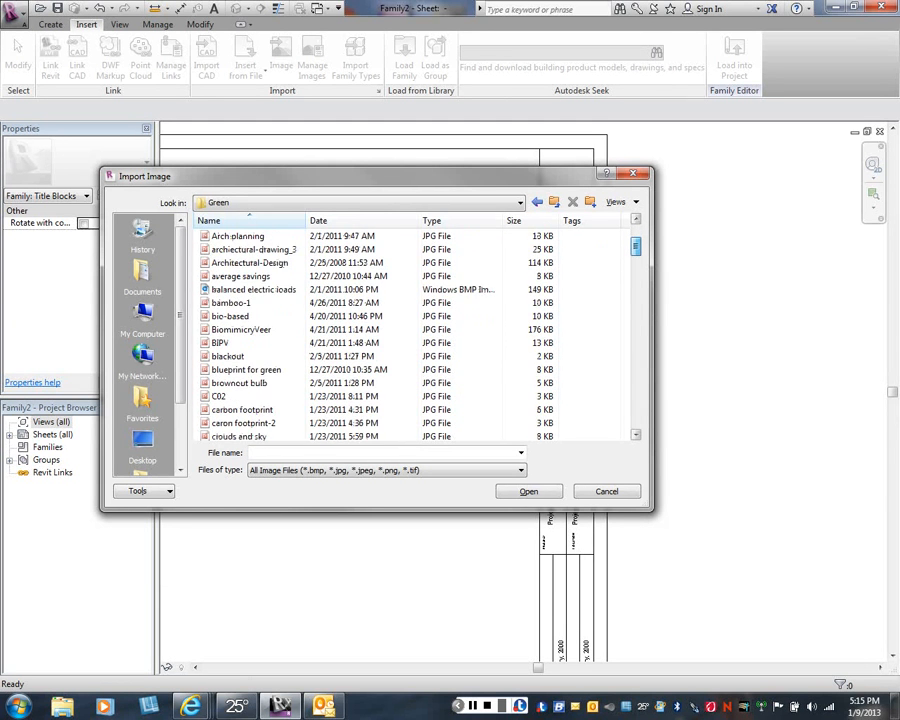
pyautogui.scroll(-3, 415, 335)
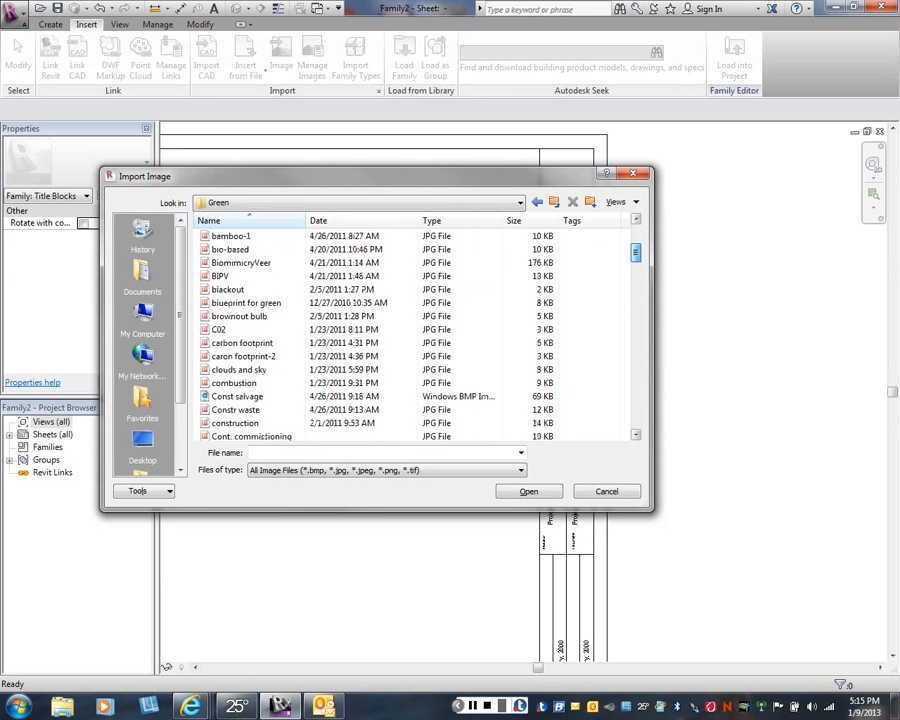
pyautogui.scroll(-1, 415, 335)
pyautogui.scroll(-1, 415, 335)
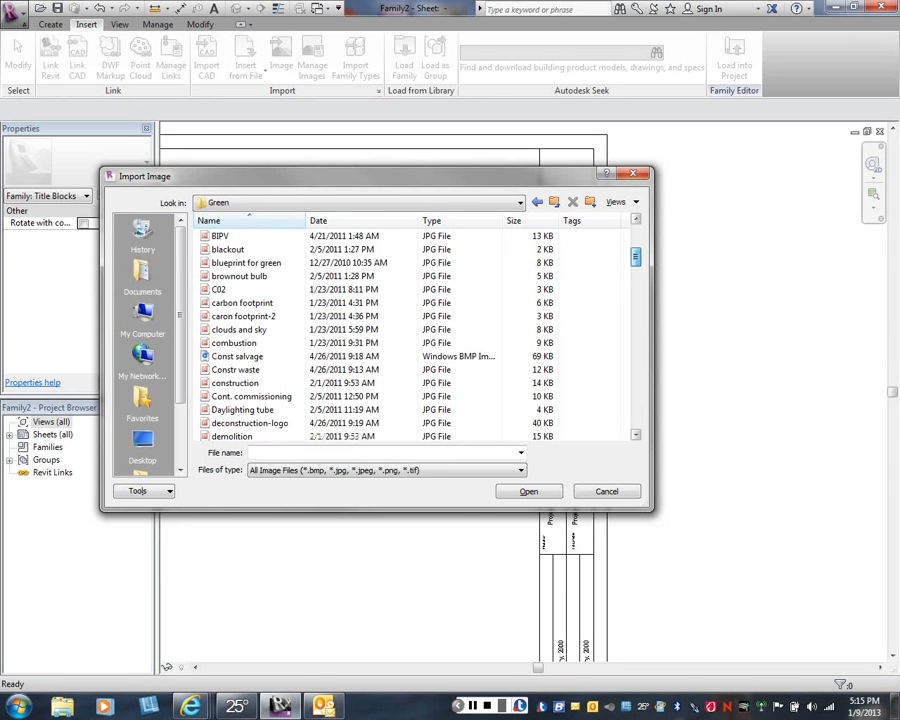
pyautogui.scroll(-2, 415, 335)
pyautogui.scroll(-1, 415, 335)
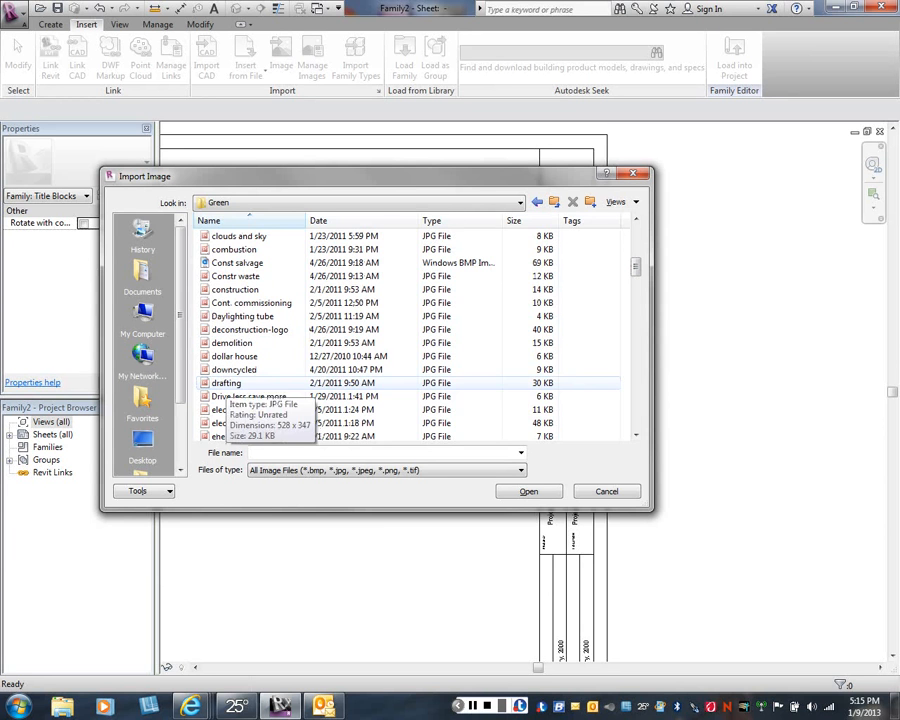
pyautogui.click(228, 384)
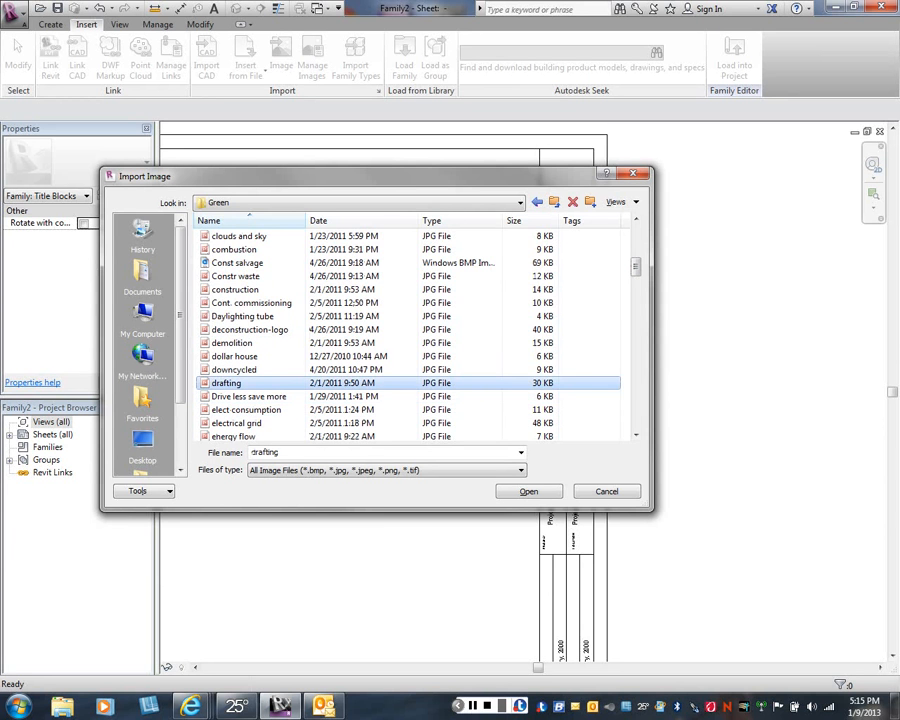
pyautogui.click(528, 491)
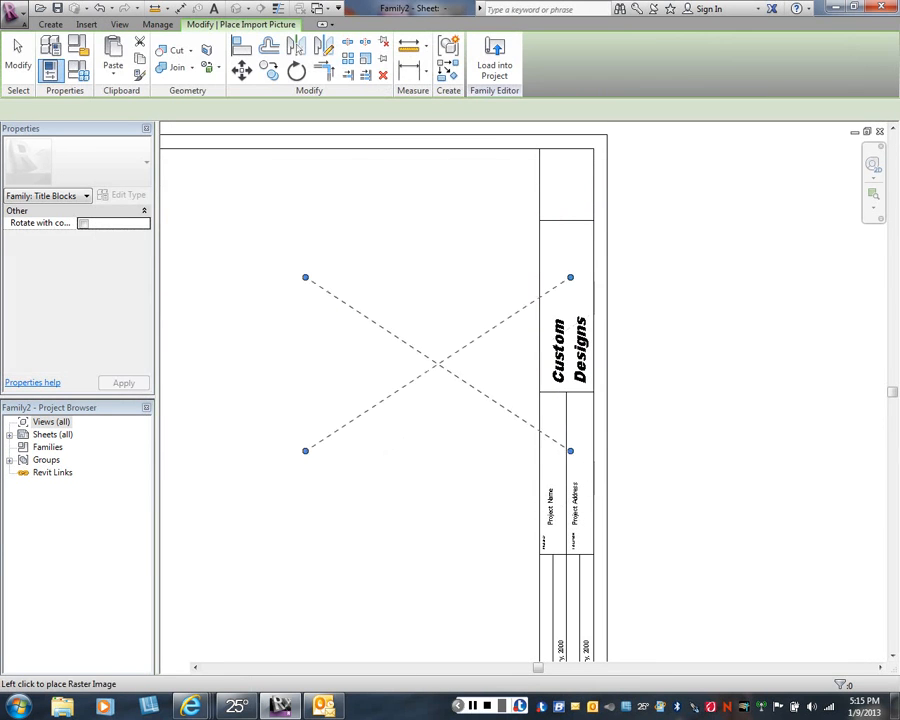
pyautogui.click(358, 340)
pyautogui.rightClick(359, 168)
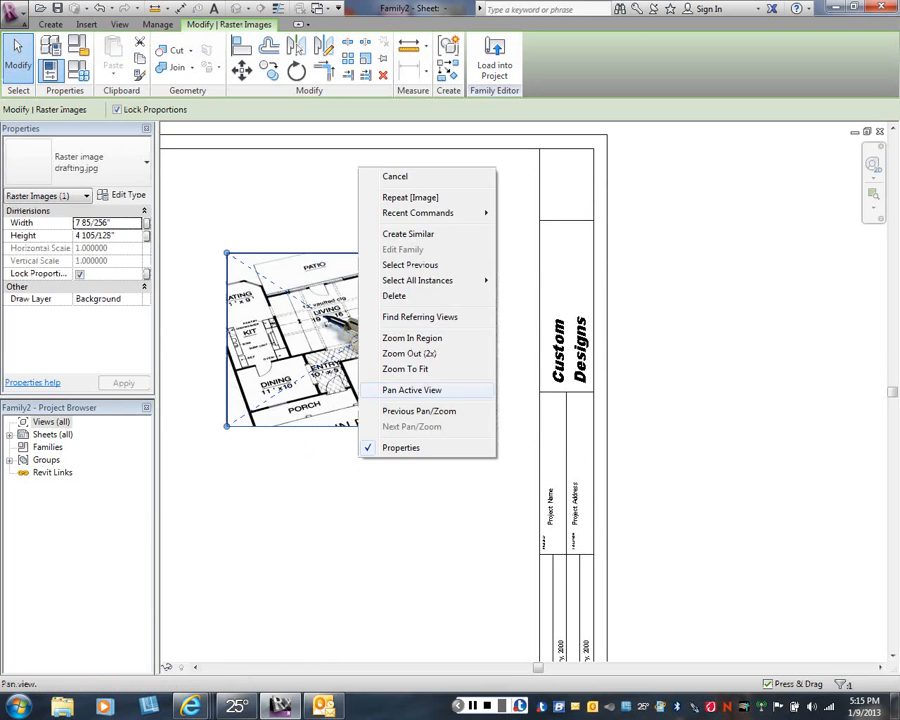
pyautogui.click(395, 176)
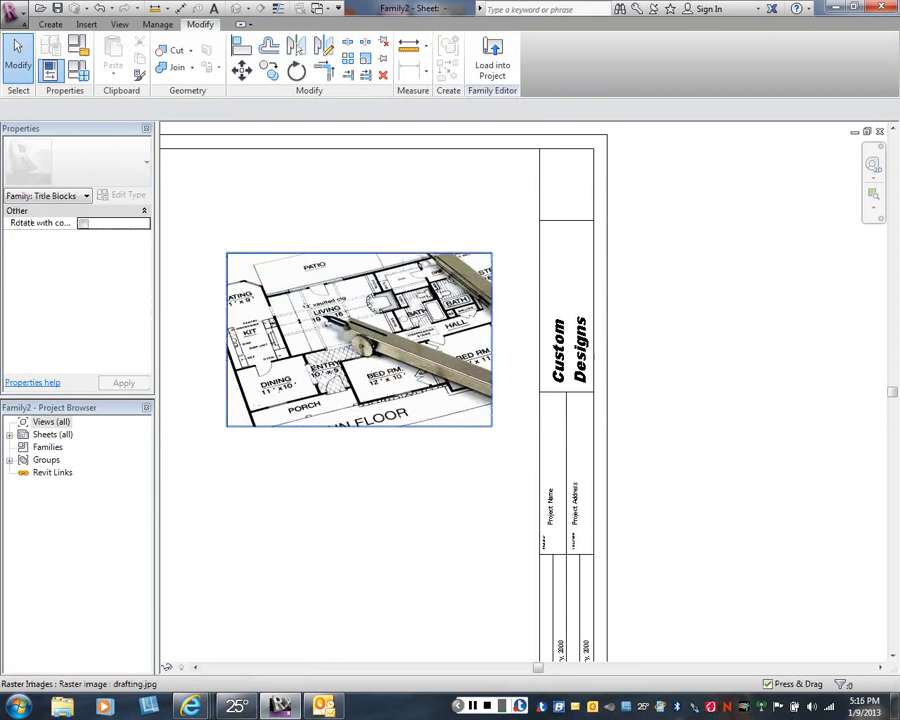
pyautogui.scroll(1, 490, 430)
pyautogui.scroll(-3, 470, 435)
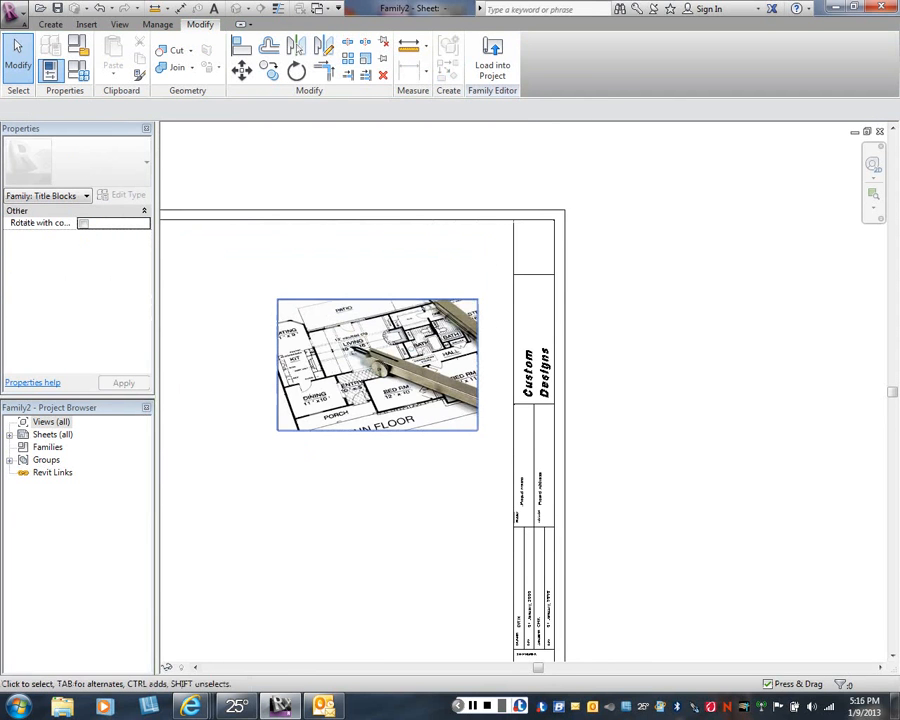
# - Shrink the drafting image proportionally to about 1 1/2 inches wide and rotate it 90 degrees to stand vertically
pyautogui.click(360, 350)
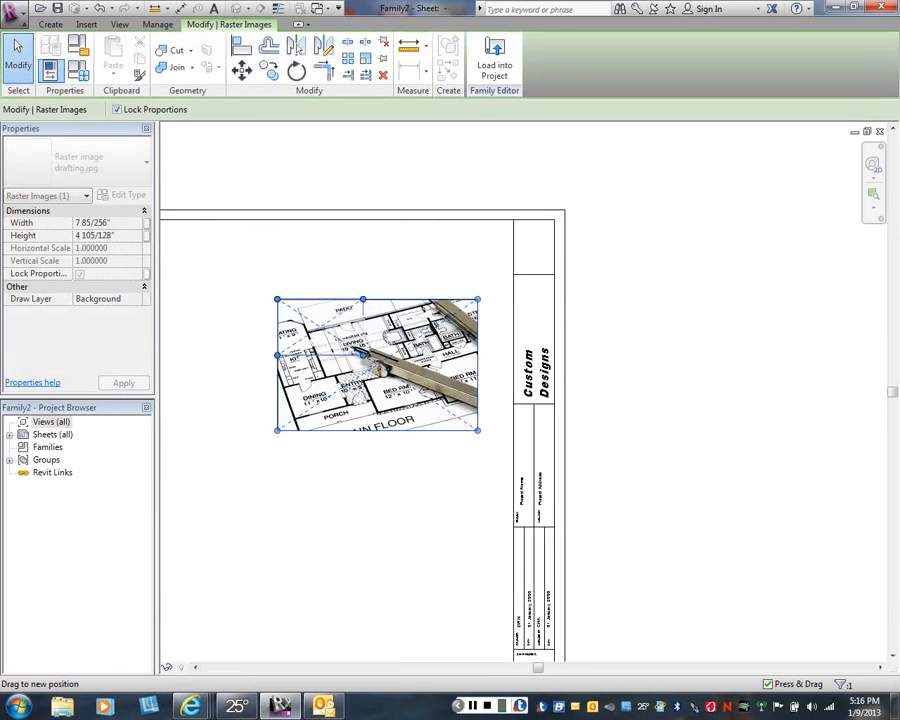
pyautogui.moveTo(362, 355); pyautogui.dragTo(320, 327)
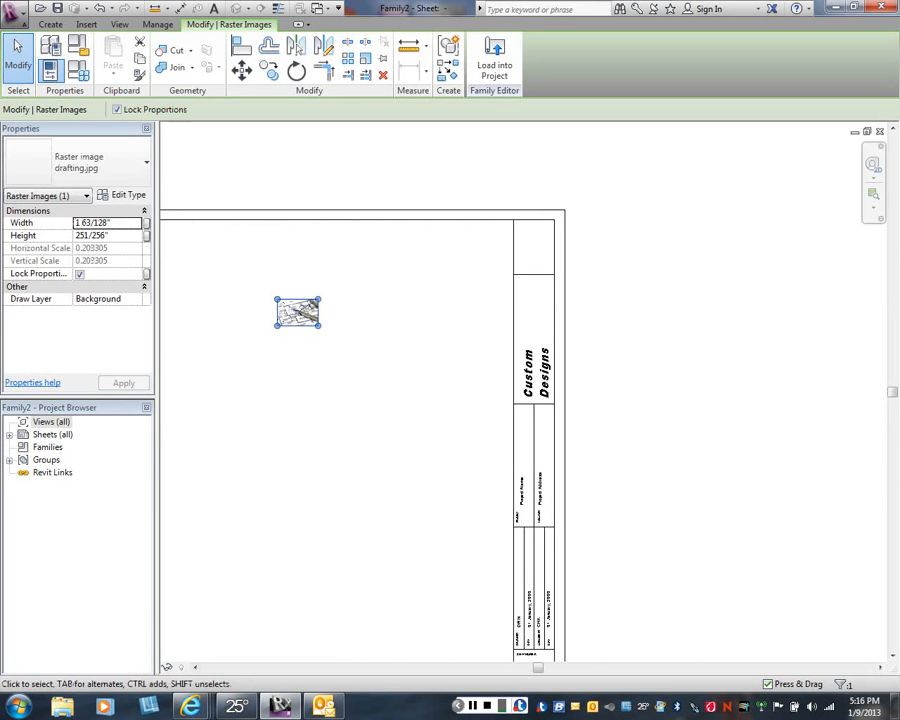
pyautogui.click(296, 71)
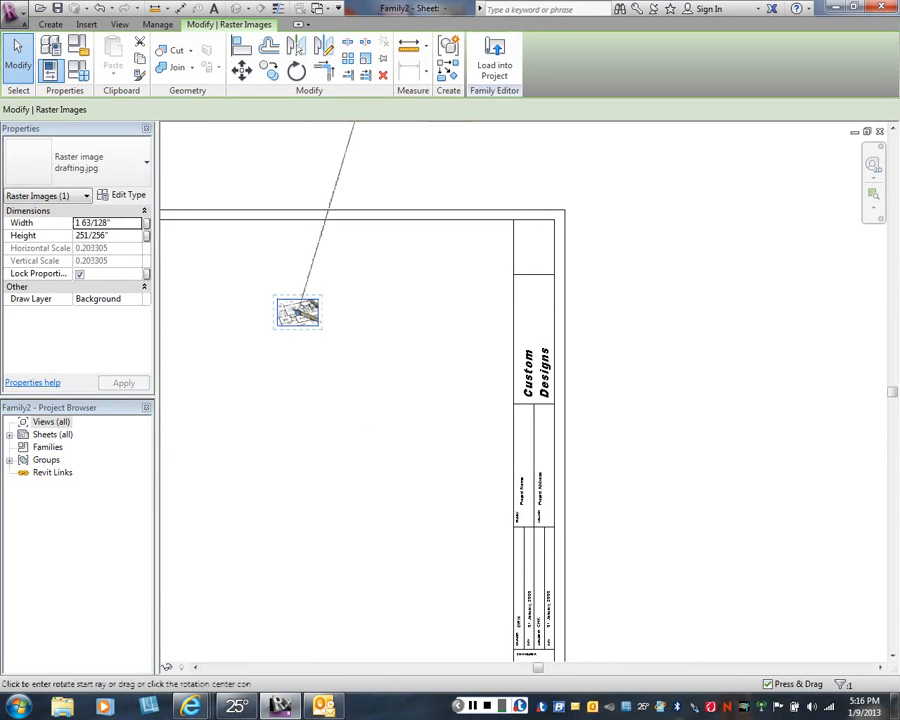
pyautogui.click(496, 311)
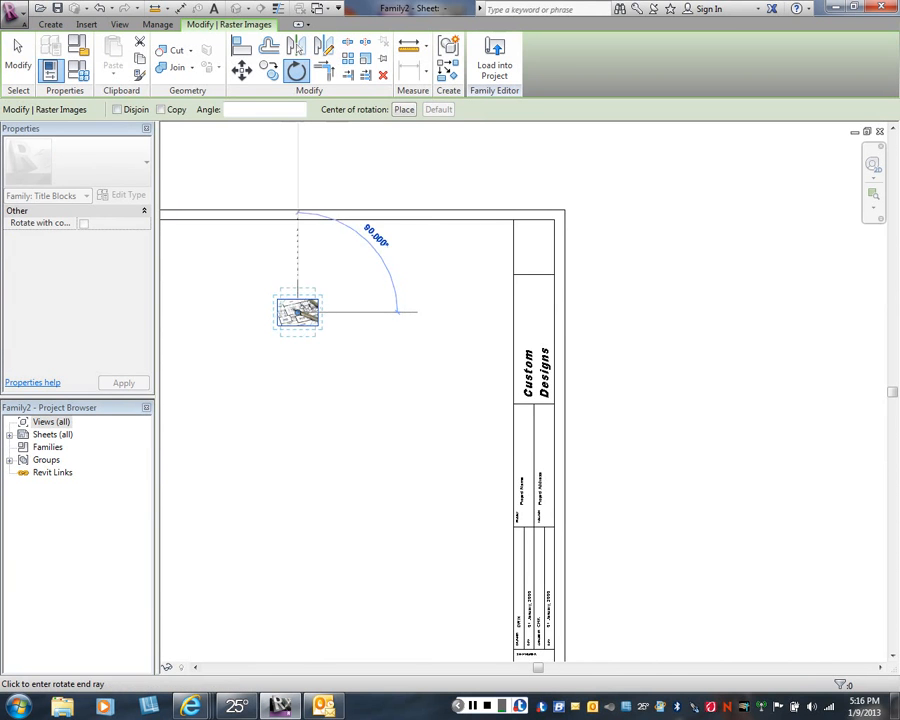
pyautogui.click(297, 178)
pyautogui.press('Escape')
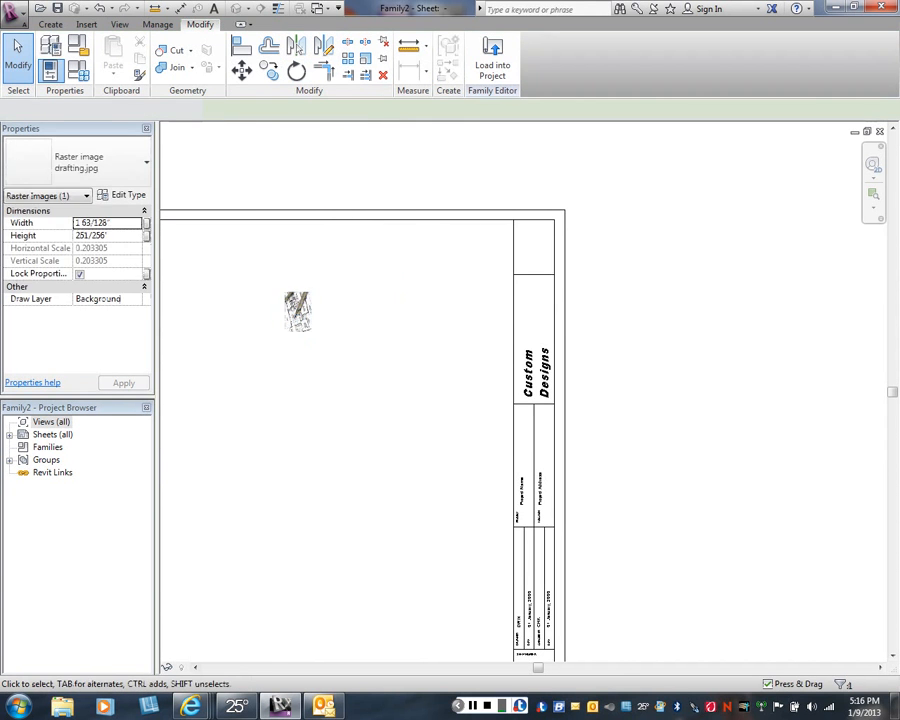
# - Move the rotated drafting image into the title strip cell, directly above the Custom Designs text
pyautogui.click(298, 312)
pyautogui.keyDown('ctrl'); pyautogui.moveTo(298, 312); pyautogui.dragTo(535, 309); pyautogui.keyUp('ctrl')
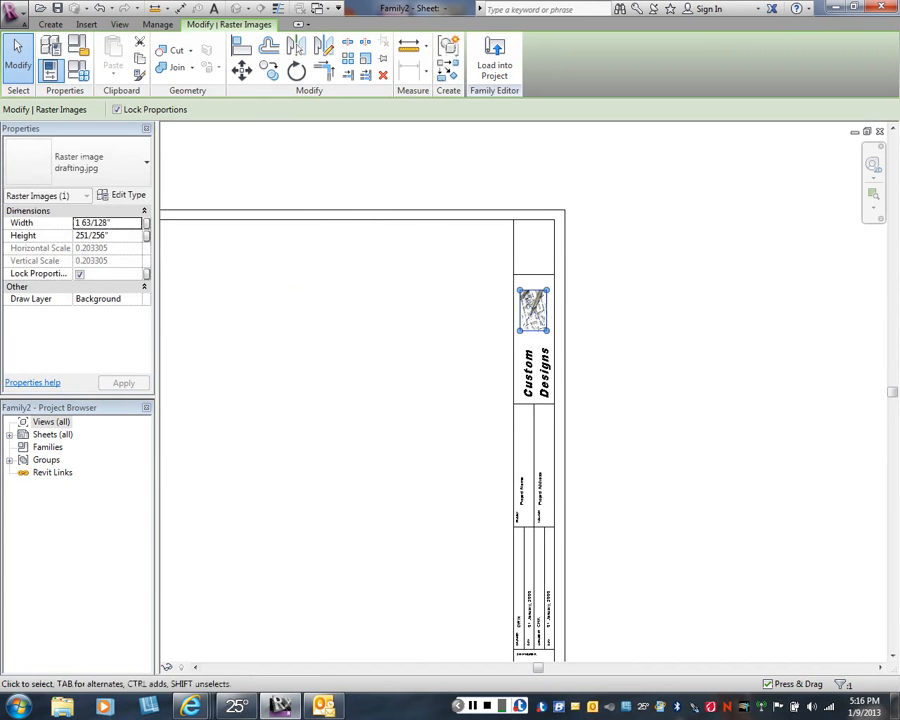
pyautogui.press('Escape')
pyautogui.scroll(2, 545, 318)
pyautogui.scroll(2, 548, 323)
# - Enlarge the drafting image proportionally from two opposite corners until it nearly fills the cell's width, leaving it deselected
pyautogui.click(548, 325)
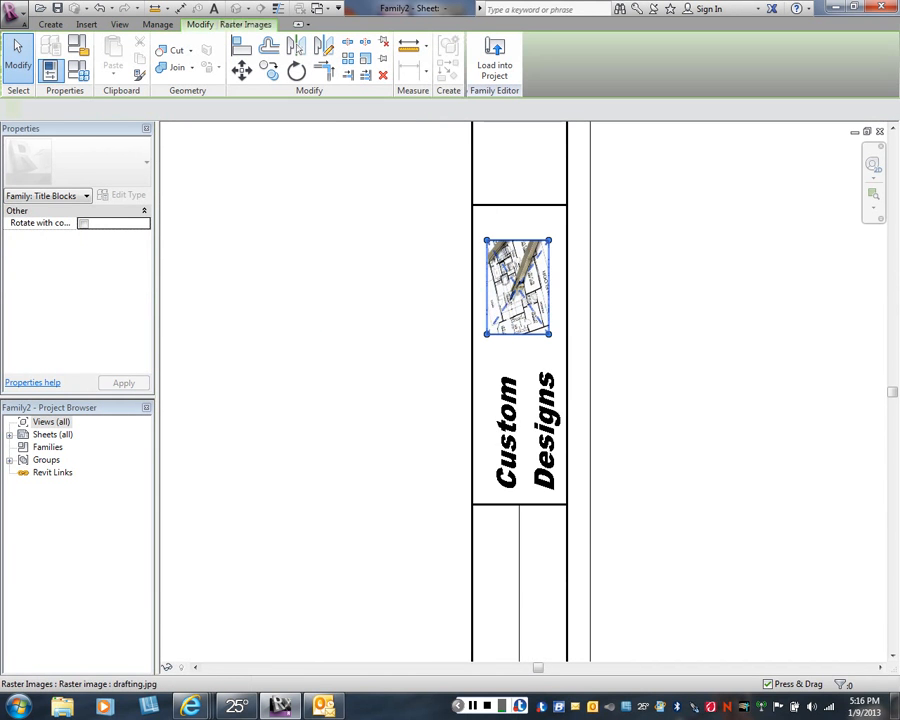
pyautogui.moveTo(548, 334); pyautogui.dragTo(560, 352)
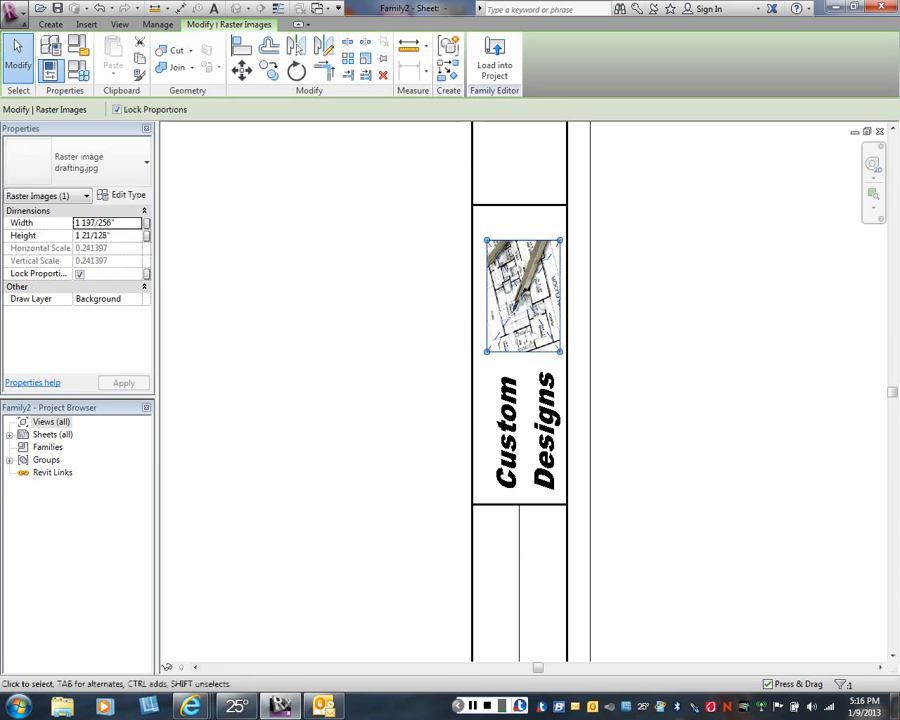
pyautogui.moveTo(486, 238); pyautogui.dragTo(478, 228)
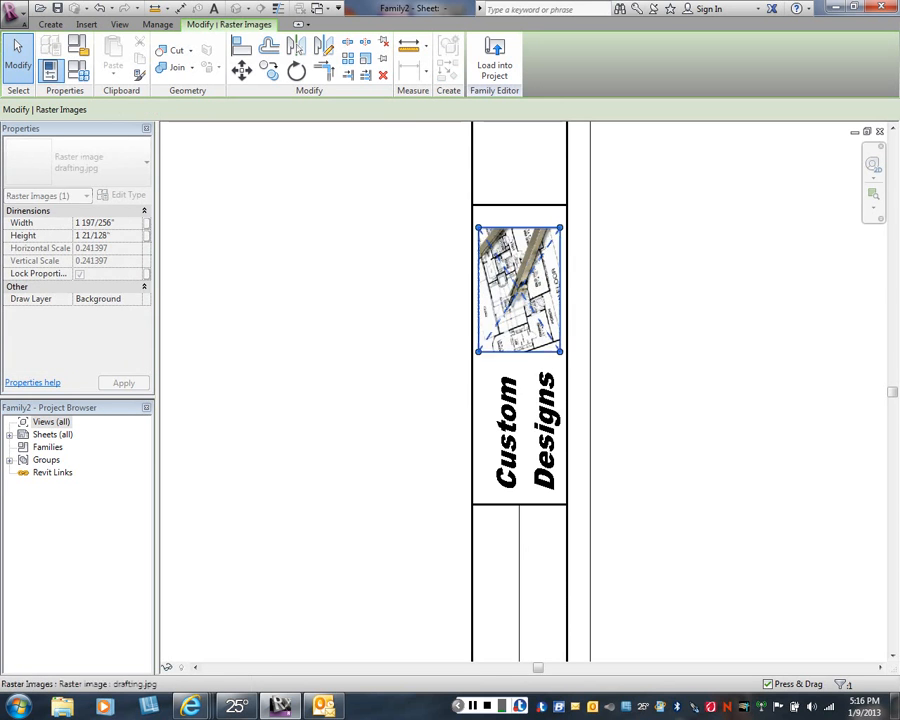
pyautogui.press('Escape')
pyautogui.scroll(-2, 393, 322)
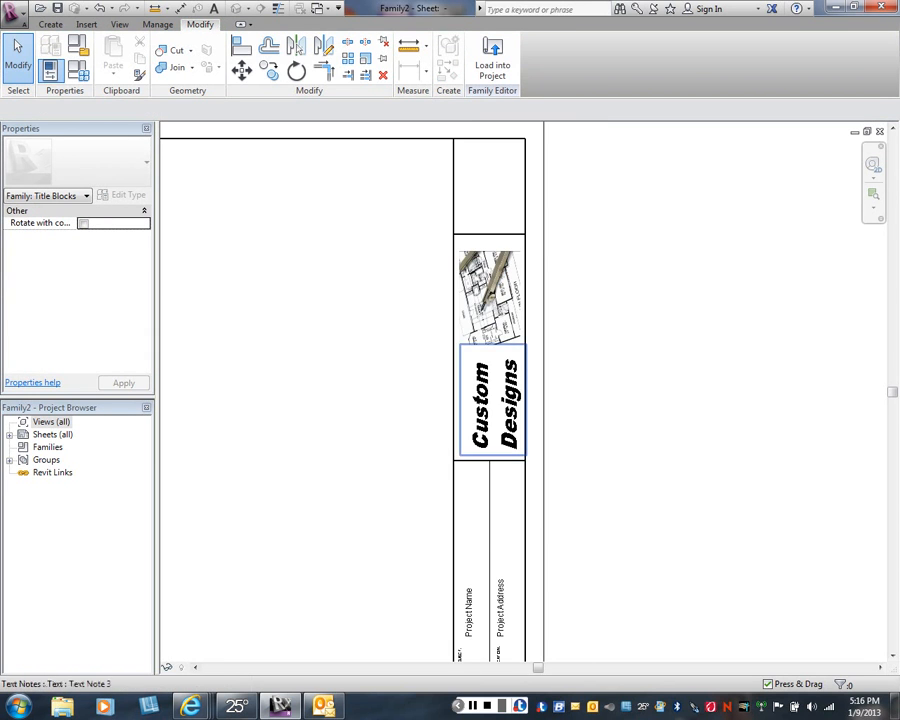
pyautogui.scroll(-2, 580, 327)
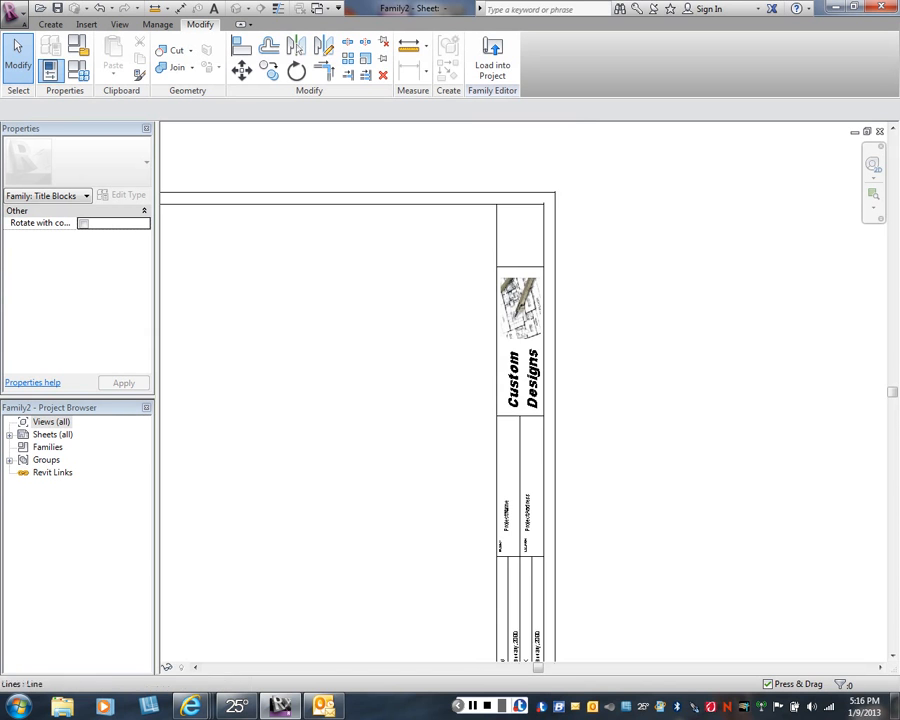
# - Copy the SHEET NUMBER text from above A101 into the upper corner of the empty top cell of the title strip
pyautogui.moveTo(545, 330); pyautogui.dragTo(545, 305, button='middle')
pyautogui.moveTo(540, 480); pyautogui.dragTo(548, 360, button='middle')
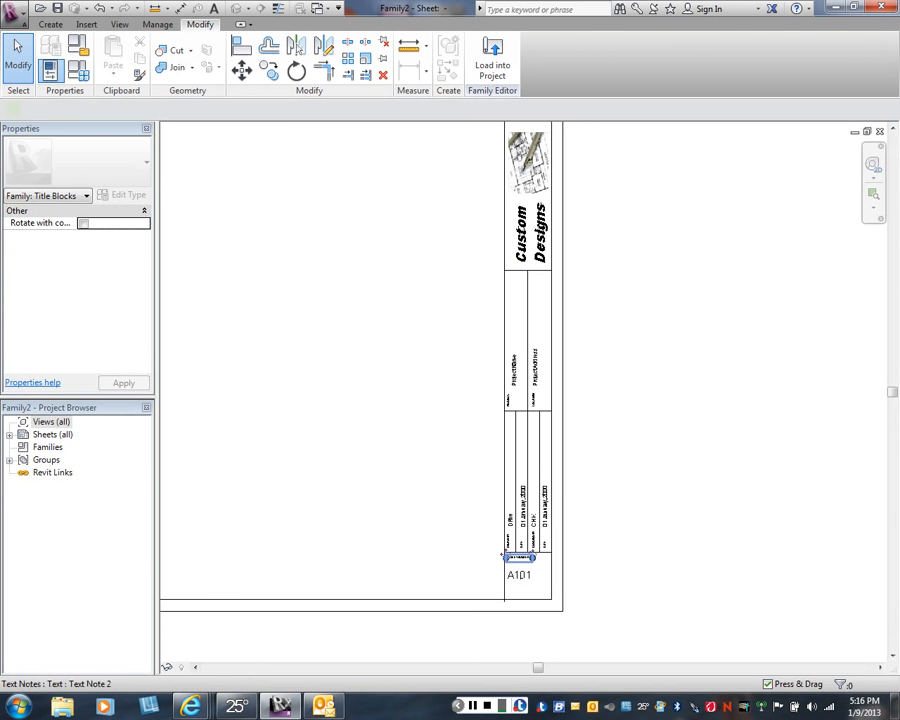
pyautogui.click(518, 557)
pyautogui.click(269, 70)
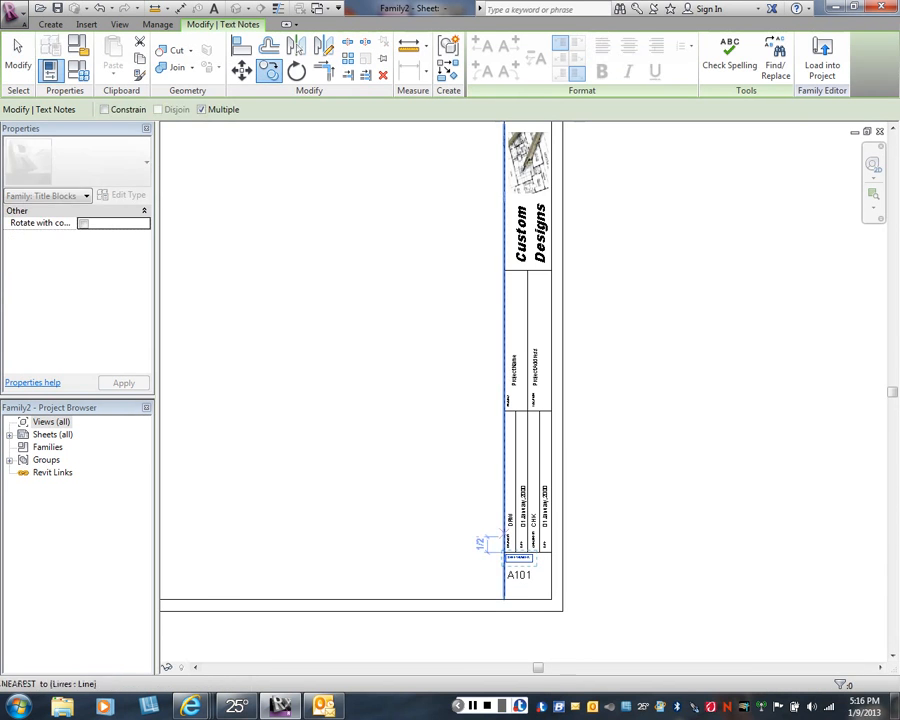
pyautogui.click(478, 550)
pyautogui.scroll(-1, 460, 410)
pyautogui.moveTo(410, 297); pyautogui.dragTo(410, 440, button='middle')
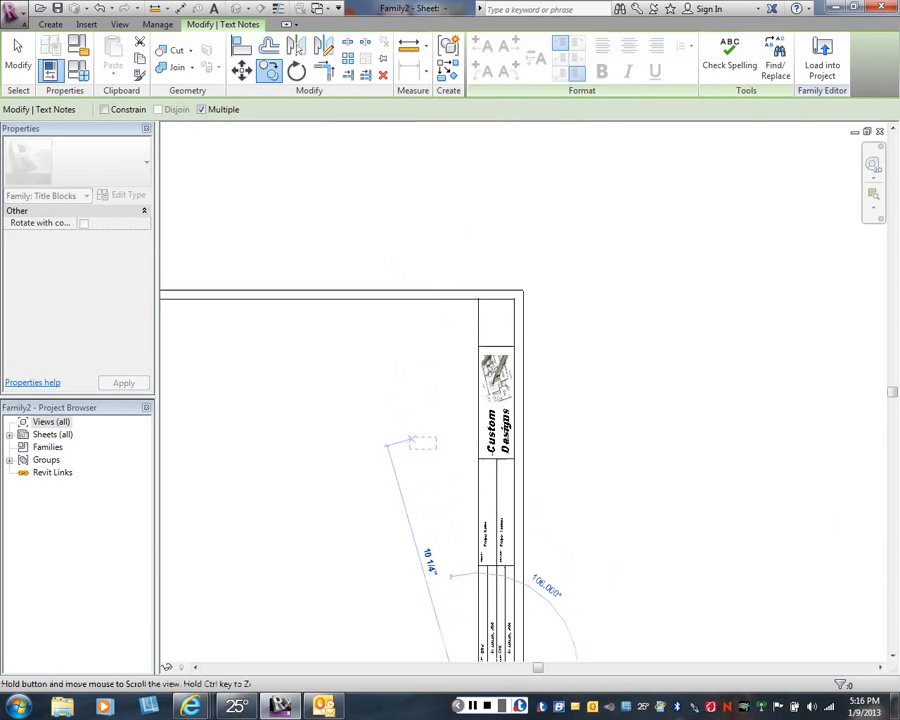
pyautogui.scroll(1, 478, 300)
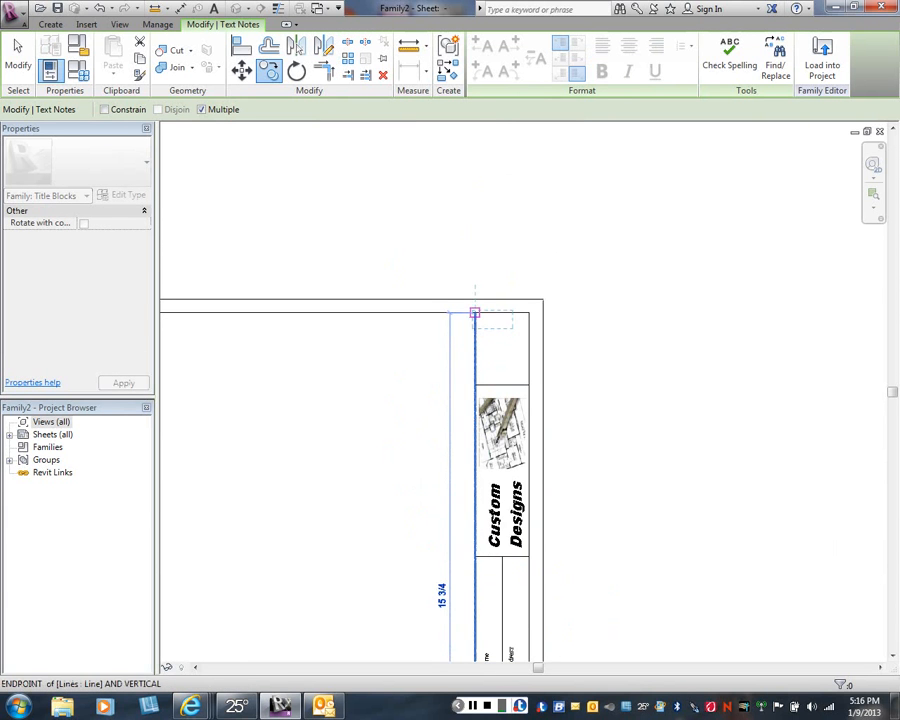
pyautogui.click(475, 313)
pyautogui.rightClick(574, 334)
pyautogui.click(600, 341)
pyautogui.rightClick(584, 342)
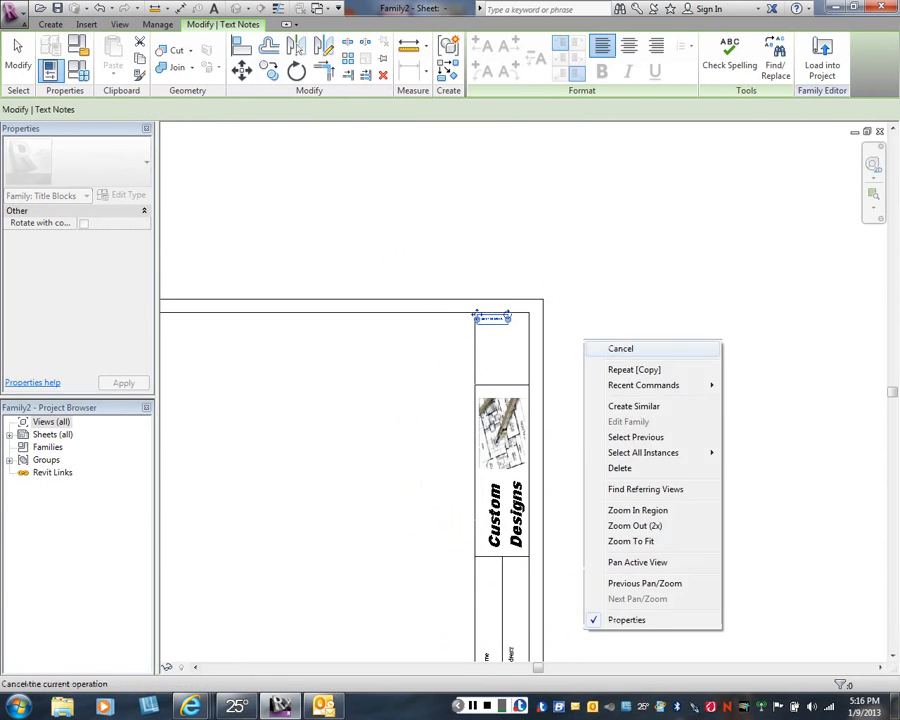
pyautogui.click(620, 348)
# - Replace the copied SHEET NUMBER text in the top cell with "Revisions:"
pyautogui.scroll(1, 533, 341)
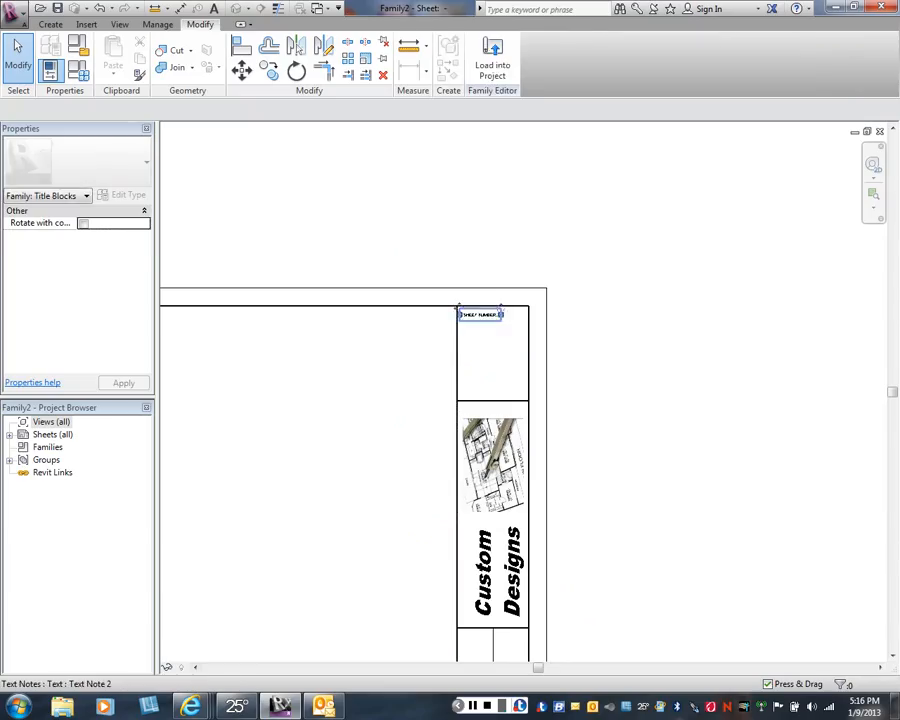
pyautogui.doubleClick(480, 314)
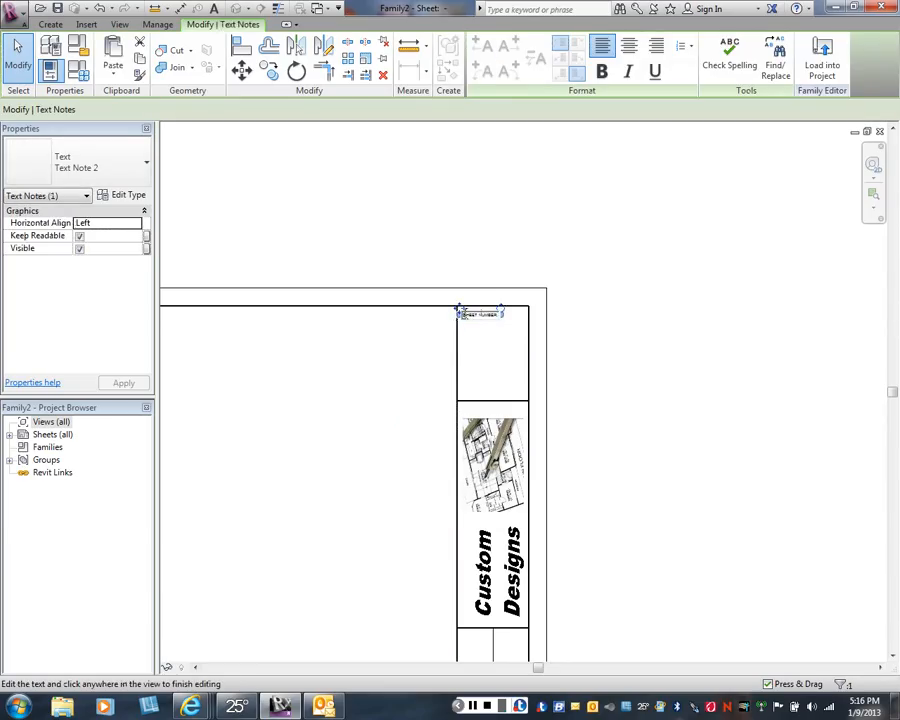
pyautogui.moveTo(461, 312); pyautogui.dragTo(499, 316)
pyautogui.write('Rev')
pyautogui.click(492, 330)
pyautogui.scroll(2, 492, 330)
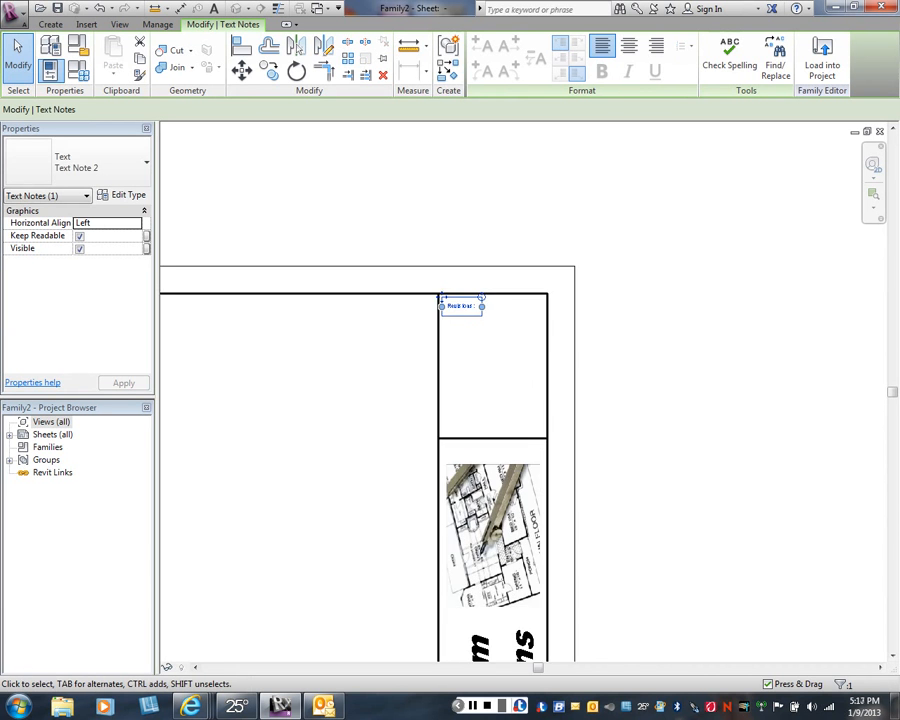
pyautogui.scroll(3, 442, 335)
pyautogui.press('Escape')
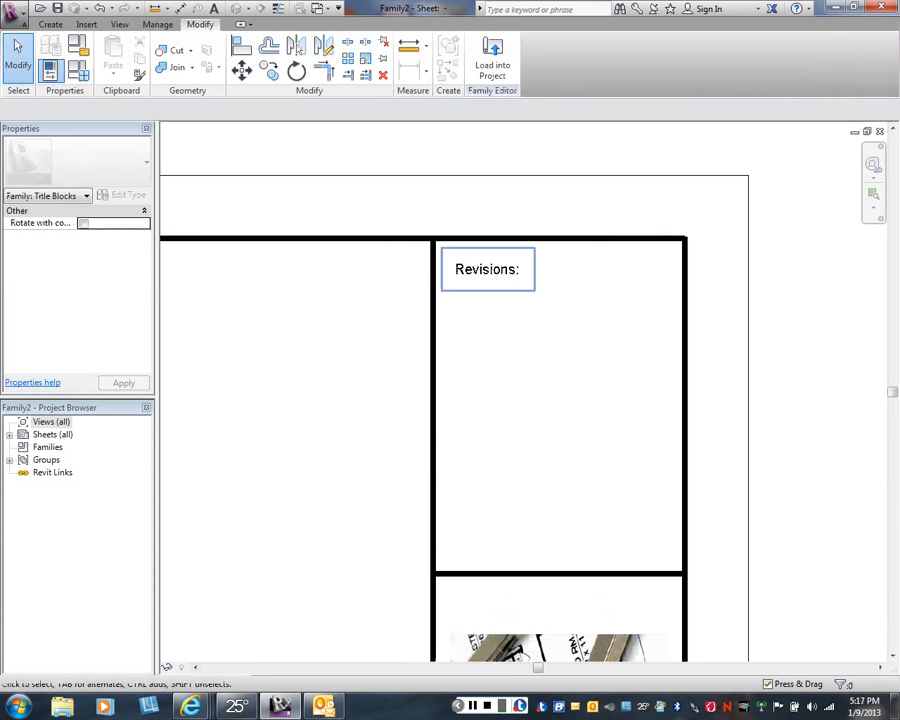
# - Draw five roughly evenly spaced horizontal Thin Lines, each 1 1/2" long, across the cell below the Revisions text
pyautogui.click(50, 24)
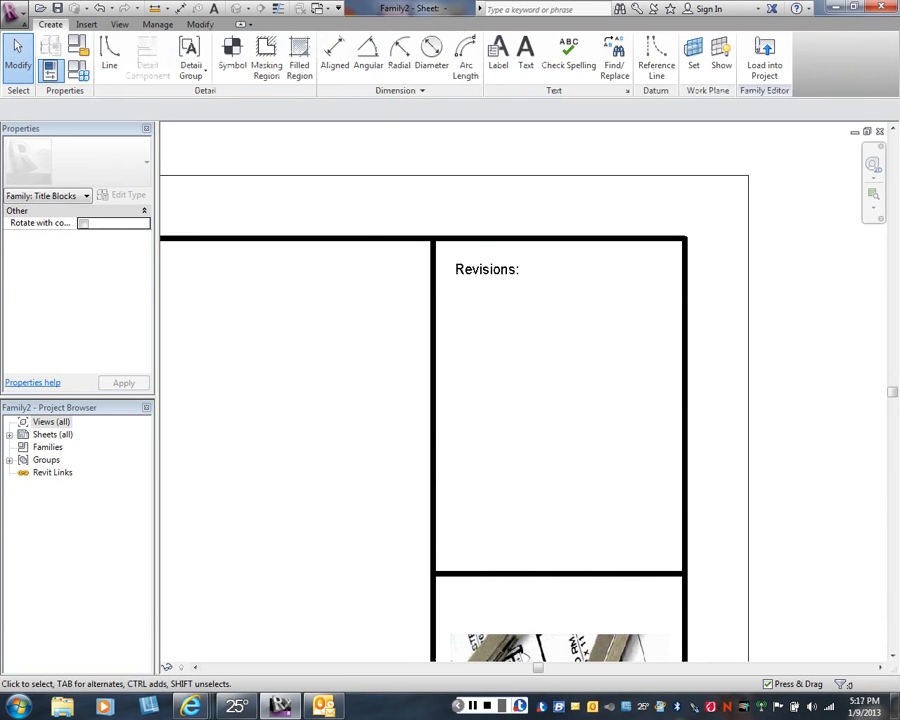
pyautogui.click(109, 55)
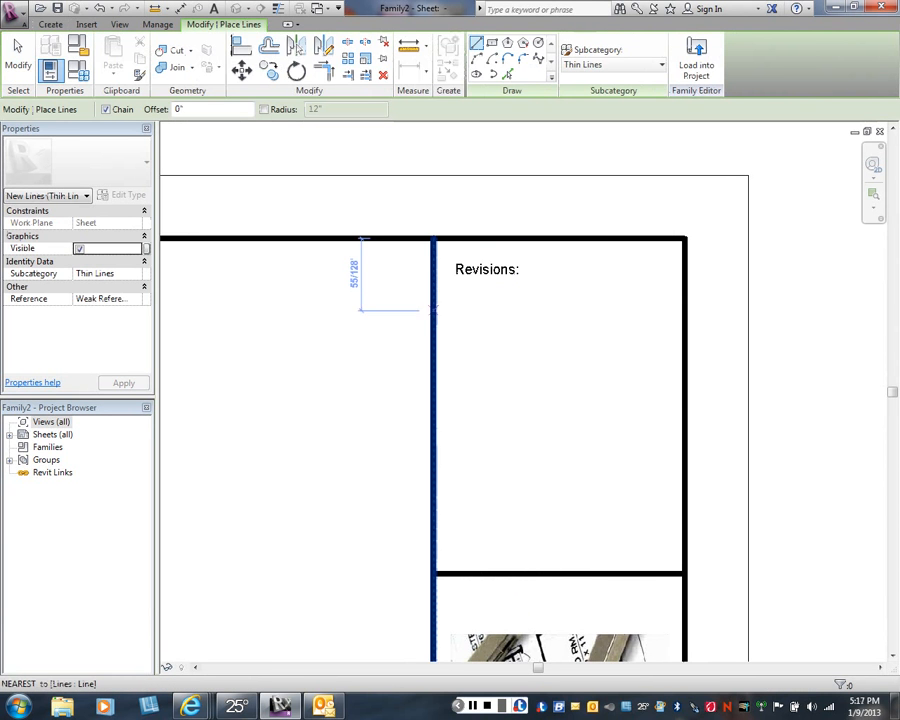
pyautogui.click(432, 310)
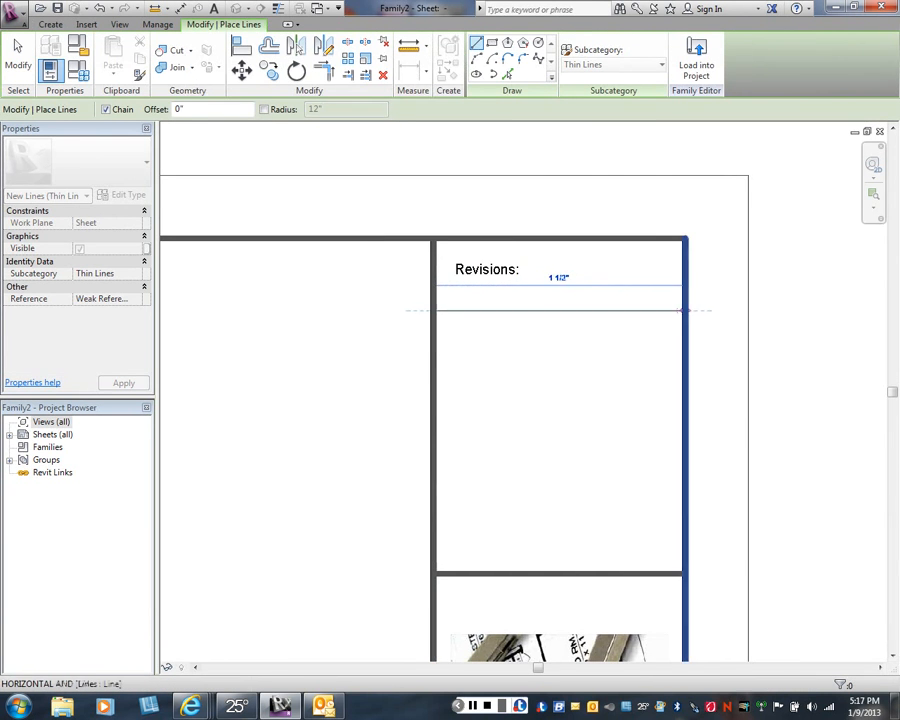
pyautogui.click(685, 310)
pyautogui.click(433, 361)
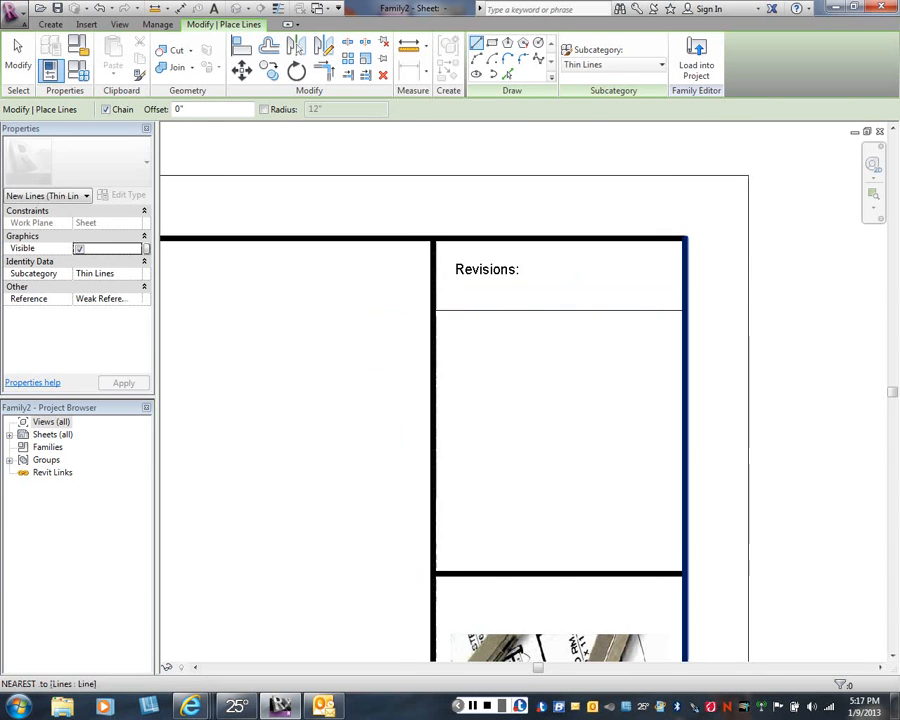
pyautogui.click(683, 361)
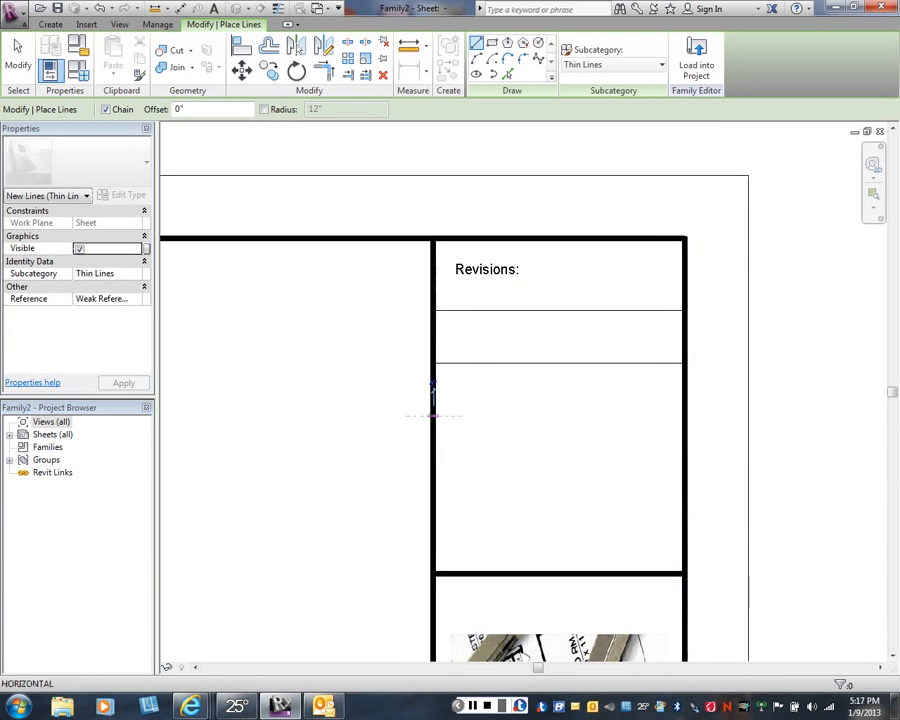
pyautogui.click(433, 390)
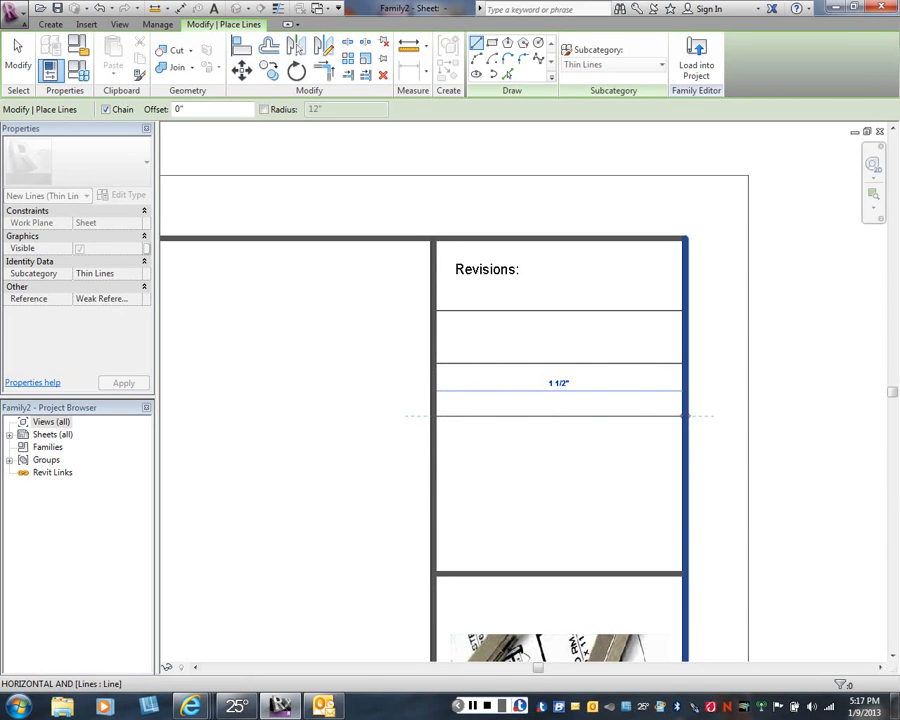
pyautogui.click(685, 416)
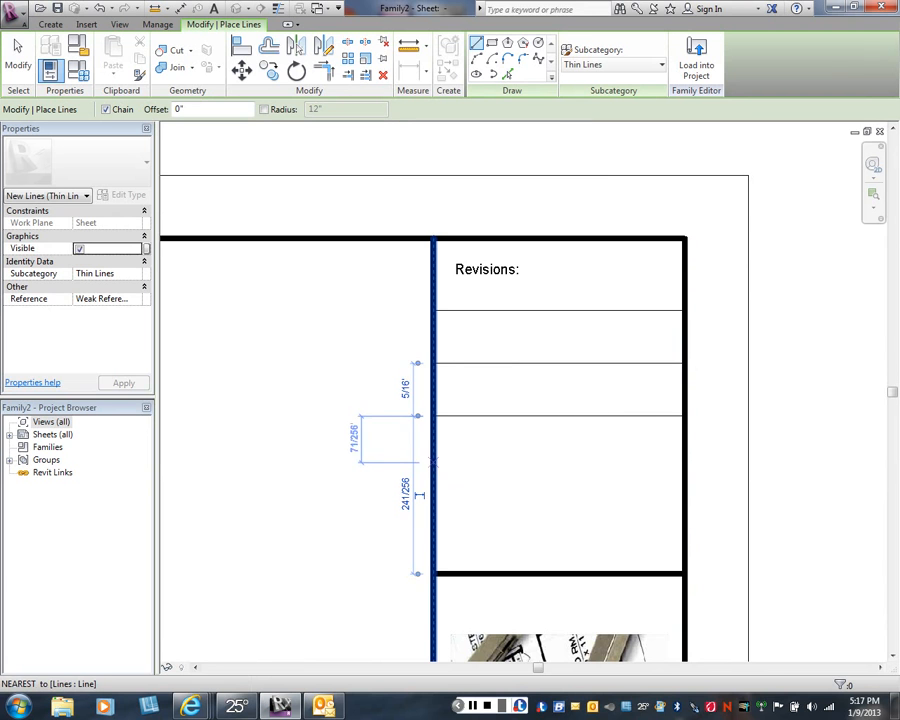
pyautogui.click(433, 461)
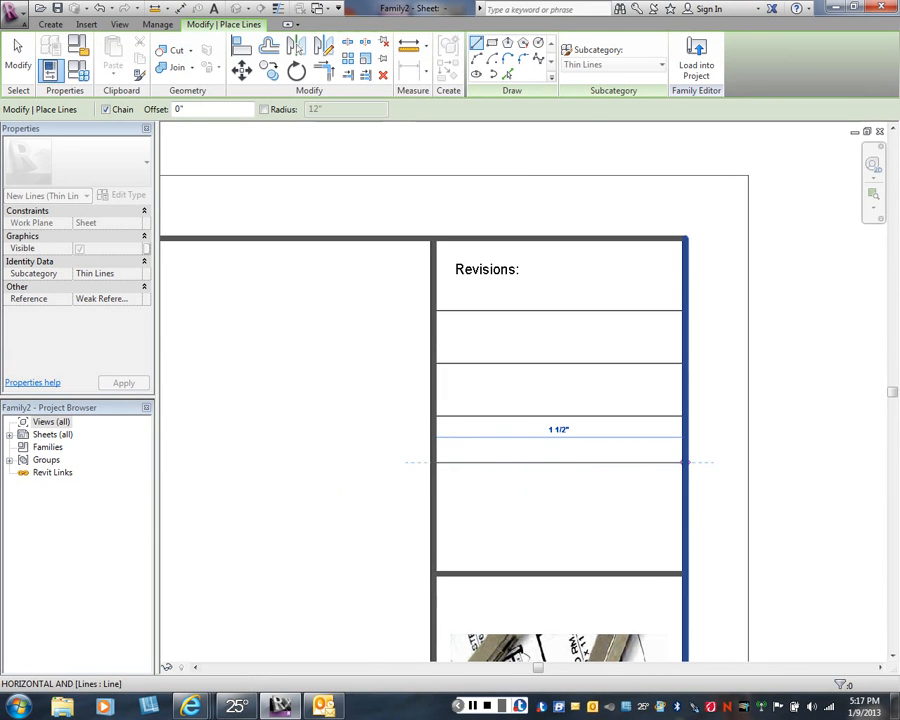
pyautogui.click(684, 461)
pyautogui.click(433, 517)
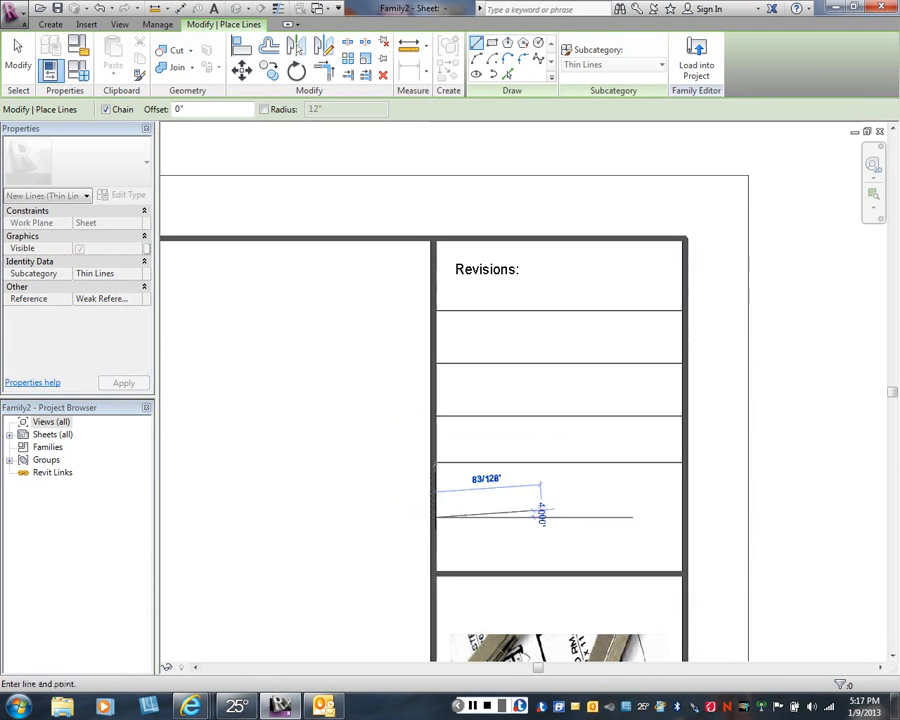
pyautogui.click(681, 517)
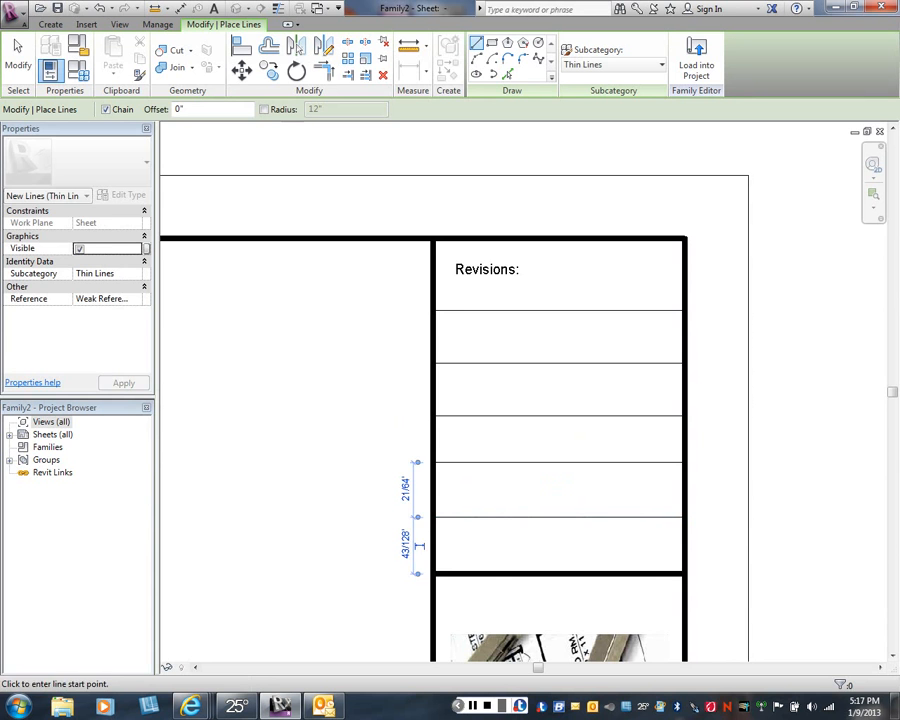
pyautogui.rightClick(716, 256)
pyautogui.click(753, 264)
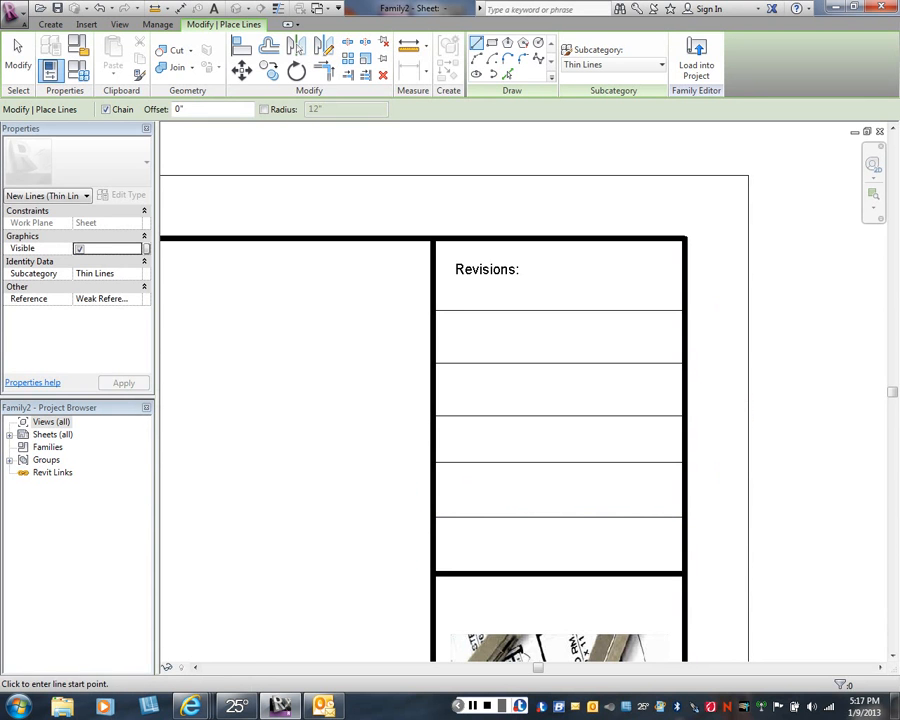
pyautogui.press('Escape')
pyautogui.press('Escape')
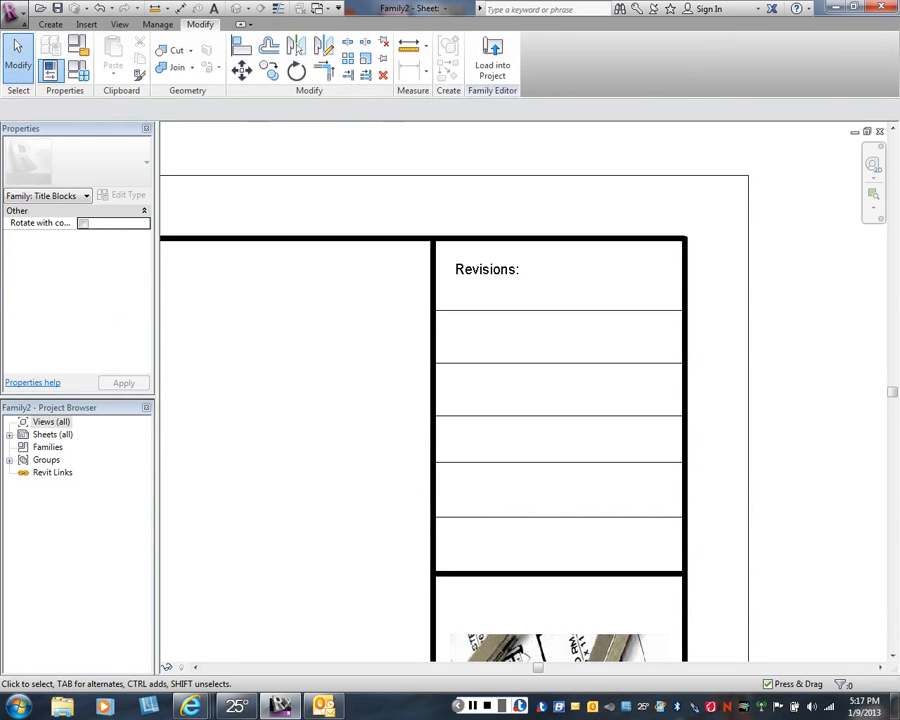
# - Place a continuous aligned dimension from the revisions cell's lower heavy border through all five thin lines above it
pyautogui.click(180, 8)
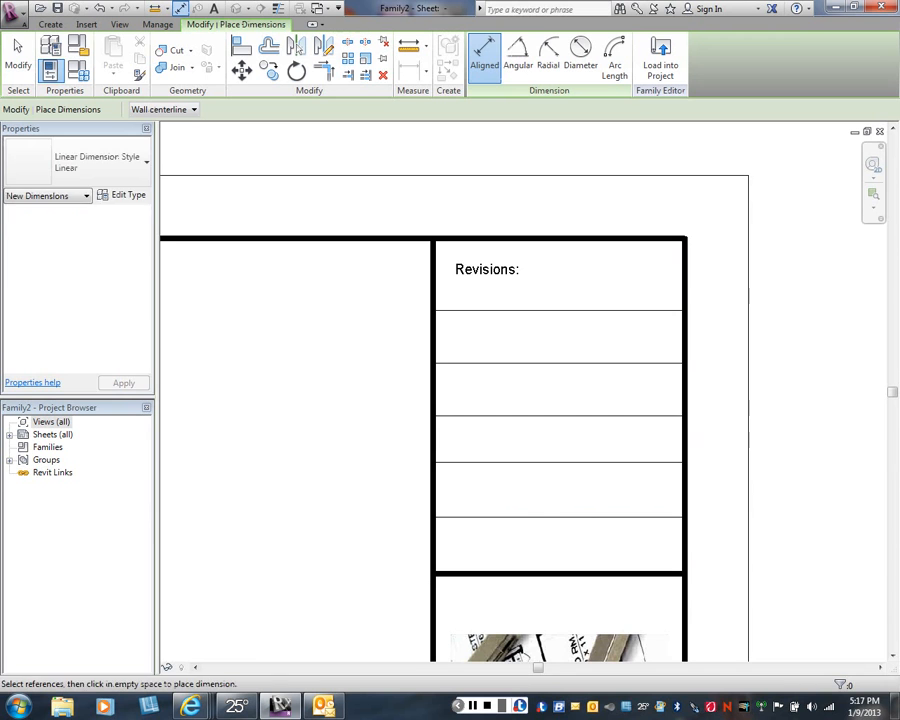
pyautogui.click(560, 573)
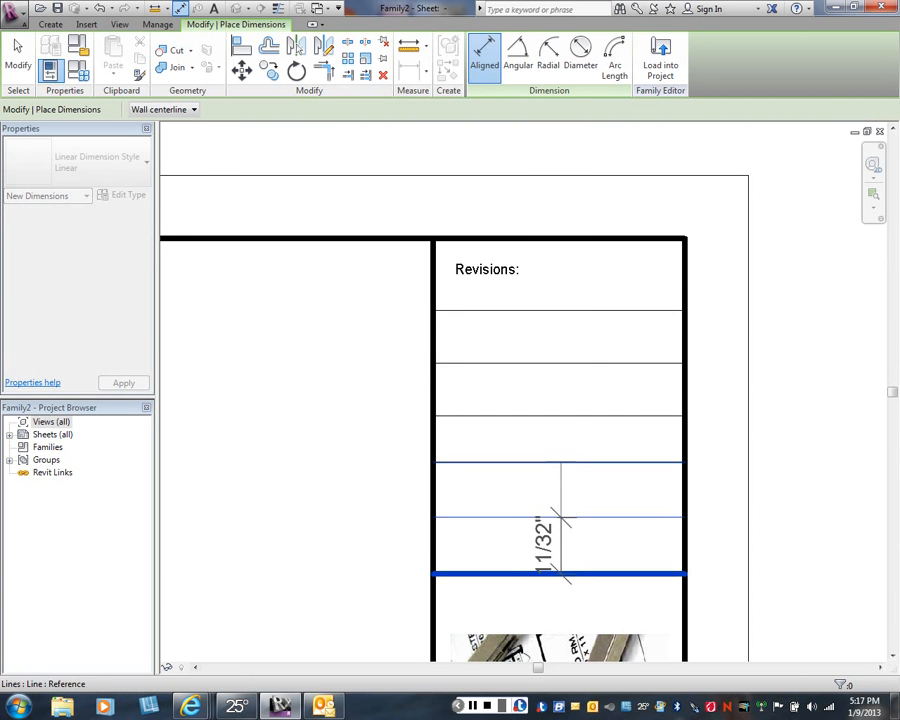
pyautogui.click(563, 517)
pyautogui.click(564, 461)
pyautogui.click(570, 415)
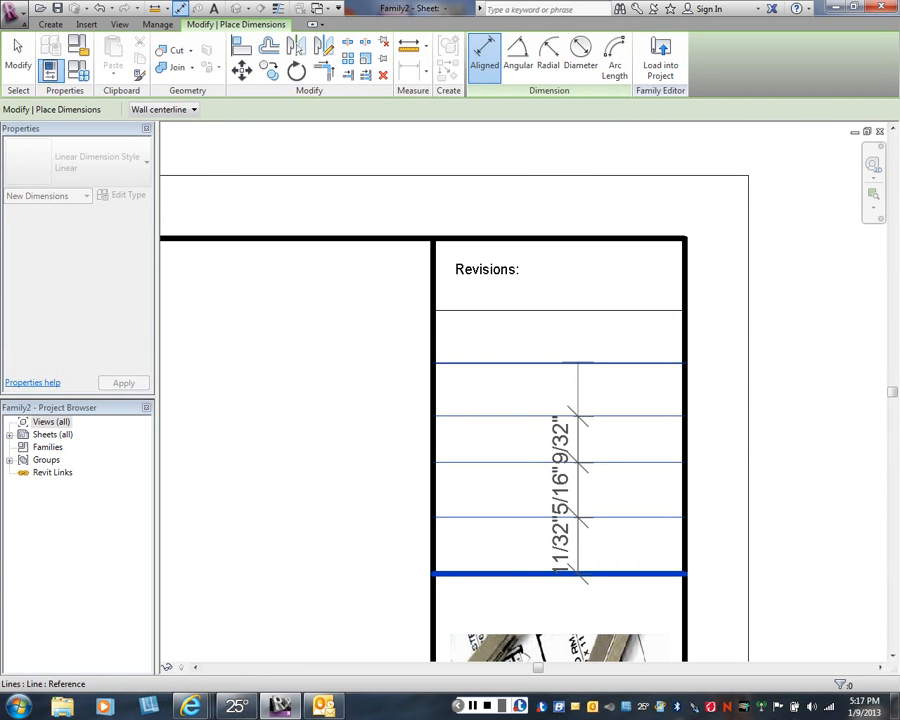
pyautogui.click(580, 362)
pyautogui.click(578, 310)
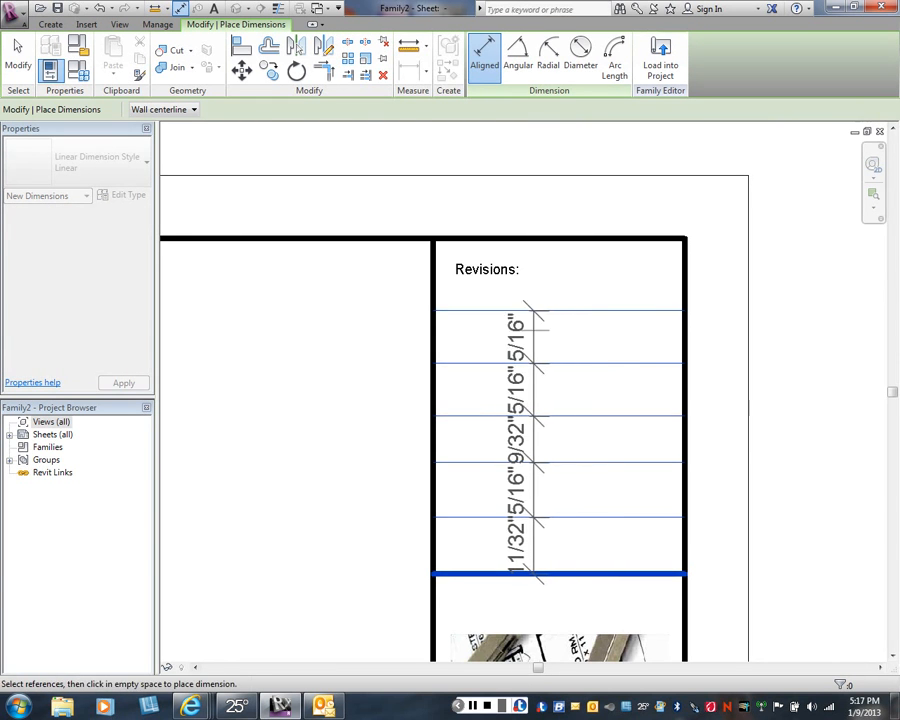
pyautogui.click(553, 318)
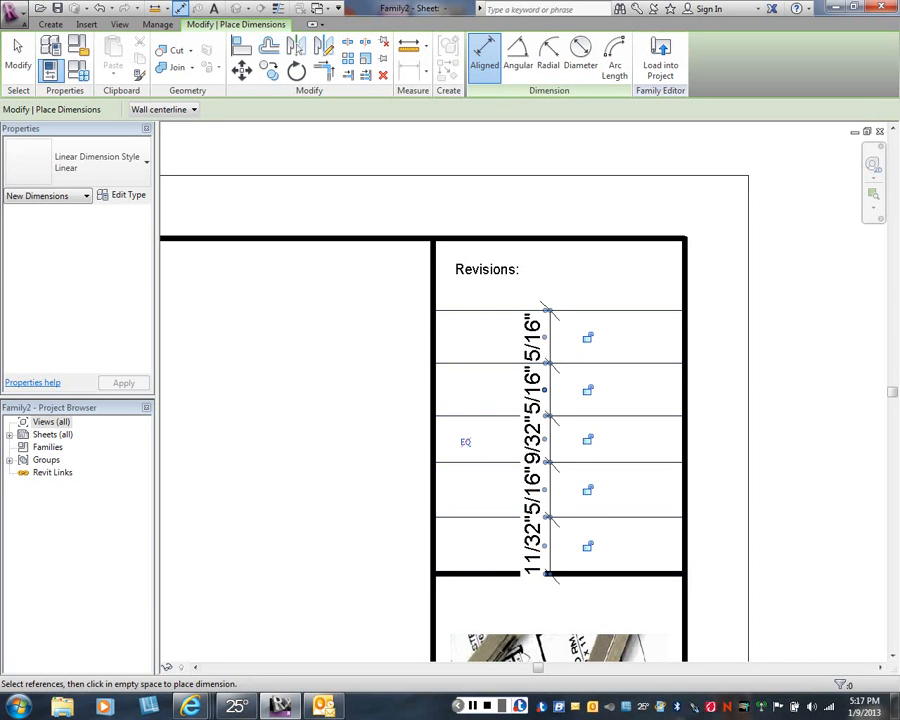
# - Space the revision lines equally by applying the equality constraint to the dimension string, and delete the dimension
pyautogui.click(465, 441)
pyautogui.rightClick(381, 452)
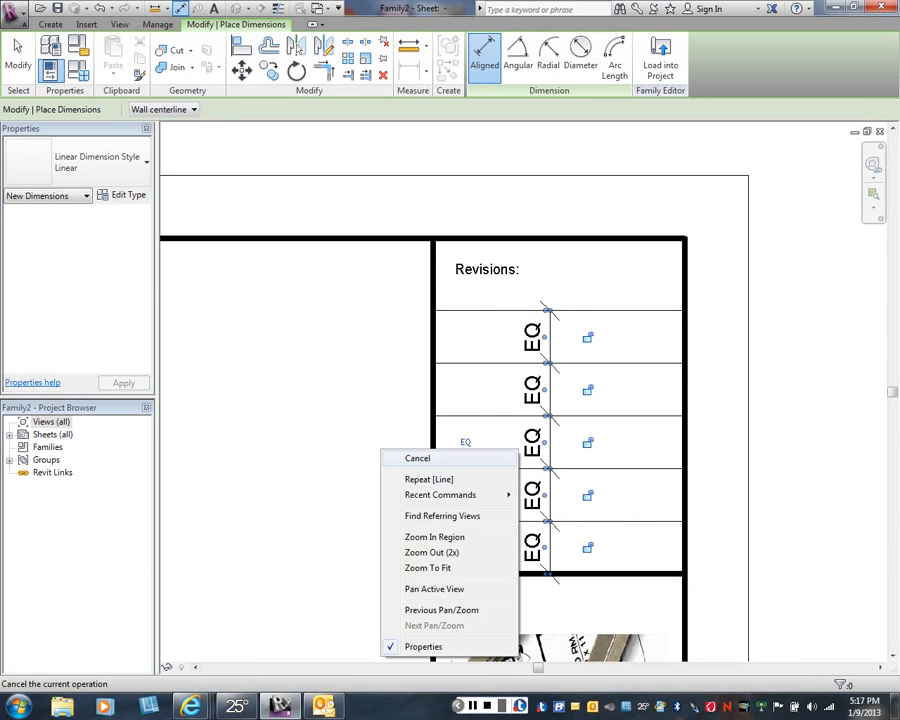
pyautogui.click(418, 458)
pyautogui.rightClick(558, 446)
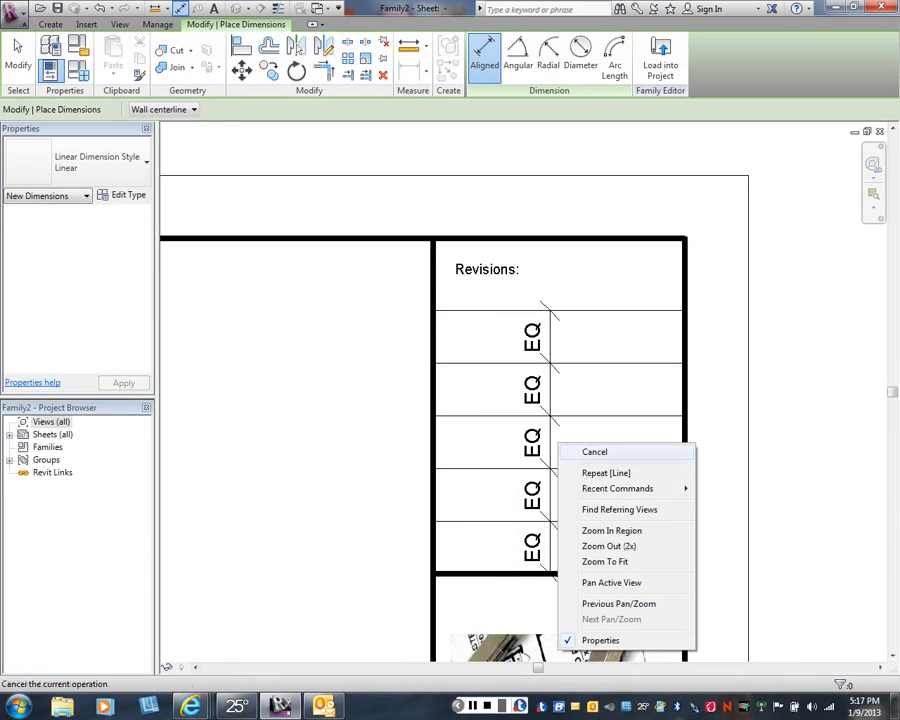
pyautogui.click(594, 452)
pyautogui.click(544, 442)
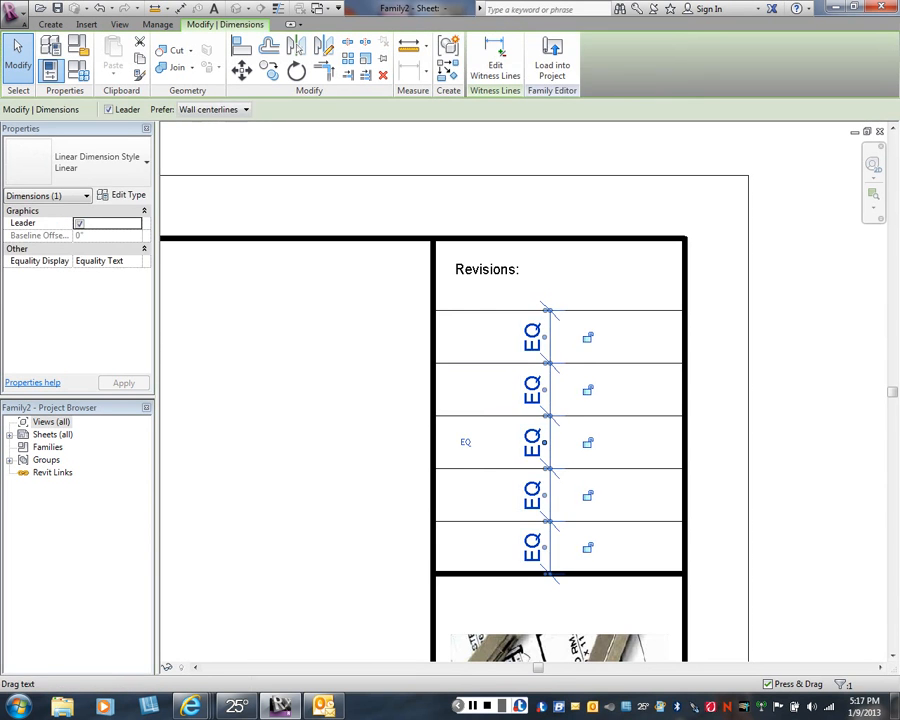
pyautogui.press('Delete')
# - Examine the whole title block sheet, from the revisions area to the complete border and title strip
pyautogui.scroll(-1, 433, 443)
pyautogui.scroll(-1, 359, 464)
pyautogui.moveTo(359, 464); pyautogui.dragTo(467, 342, button='middle')
pyautogui.scroll(-1, 452, 385)
pyautogui.scroll(-1, 355, 485)
pyautogui.moveTo(355, 485); pyautogui.dragTo(608, 339, button='middle')
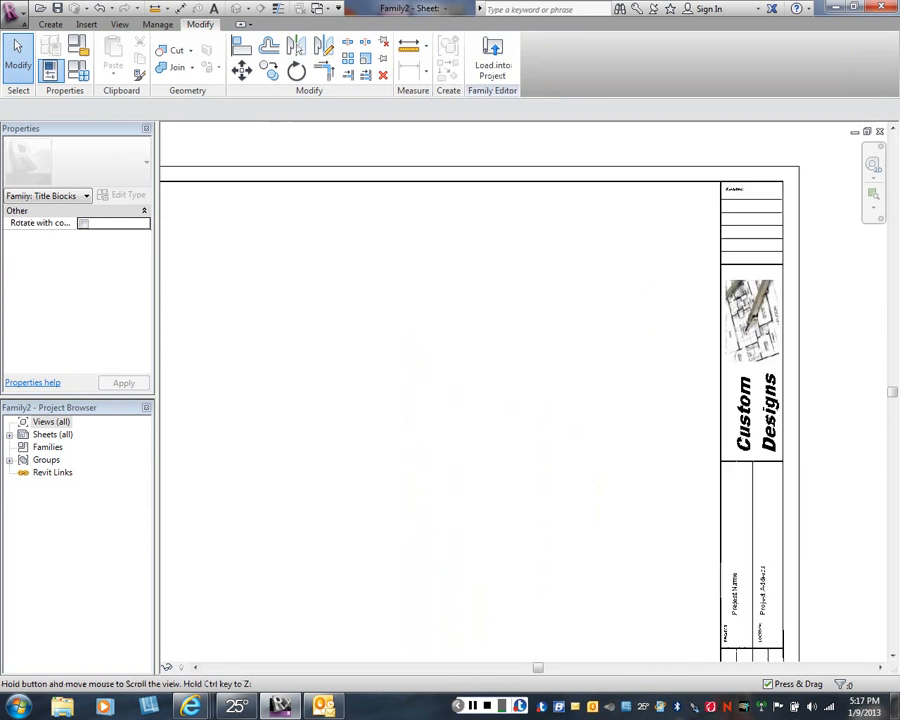
pyautogui.scroll(-1, 532, 410)
pyautogui.scroll(-1, 534, 411)
pyautogui.scroll(-1, 425, 483)
pyautogui.moveTo(425, 483); pyautogui.dragTo(478, 423, button='middle')
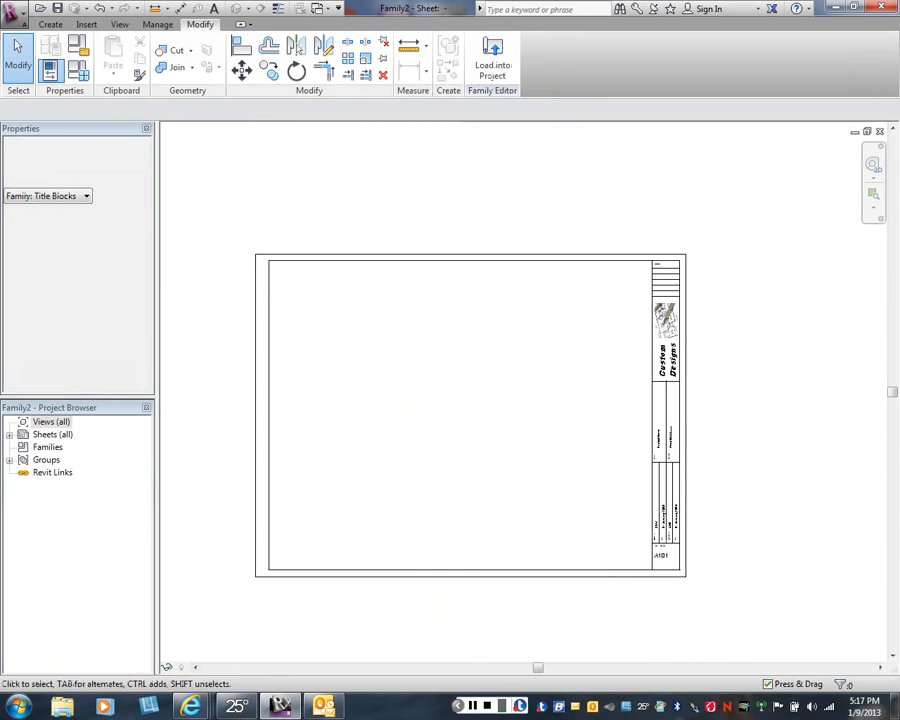
pyautogui.rightClick(478, 423)
pyautogui.click(515, 433)
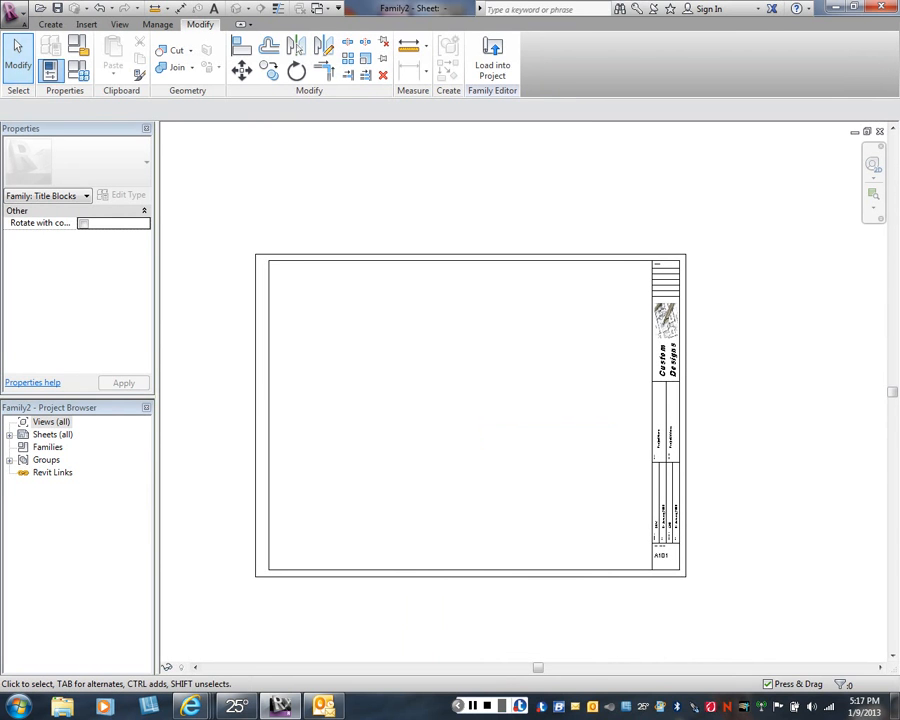
# - Start saving the drawing as a family and browse from My Documents through the personal folder and ARCT-202 to Revit Title Blocks
pyautogui.click(14, 13)
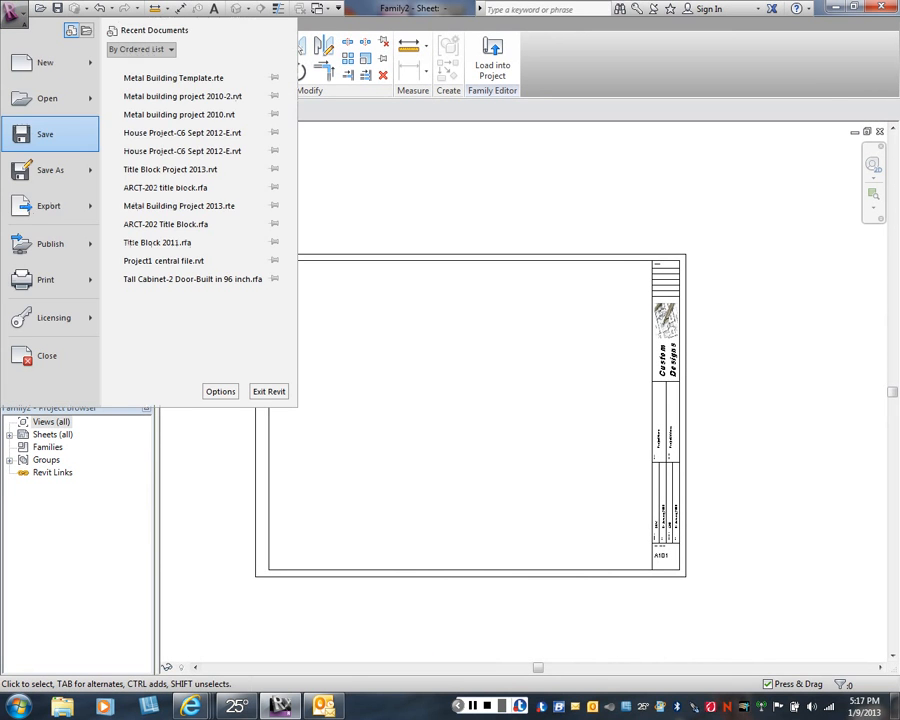
pyautogui.moveTo(45, 170)
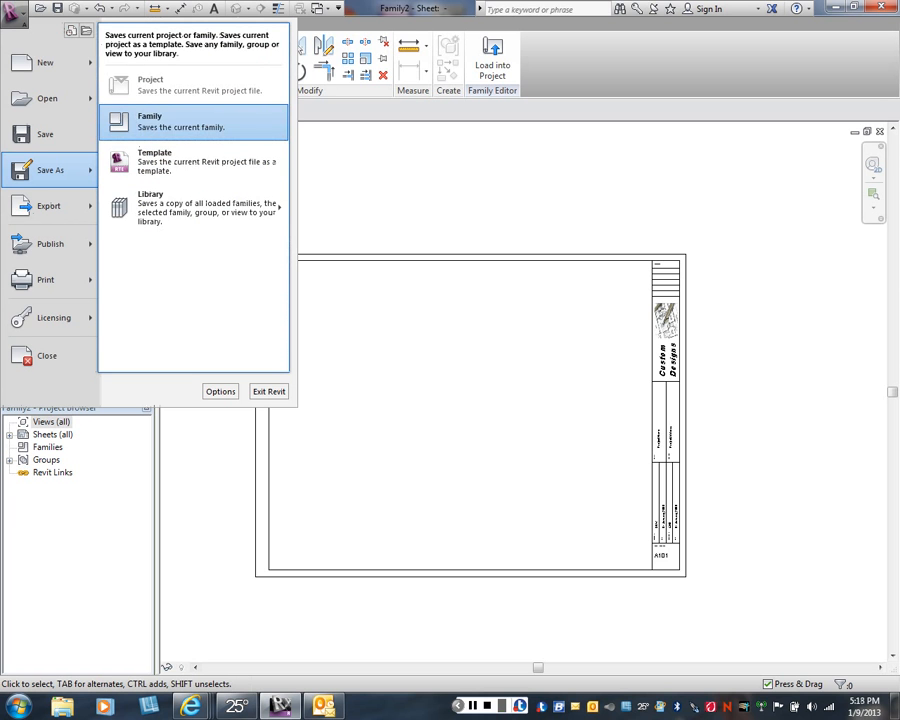
pyautogui.click(160, 121)
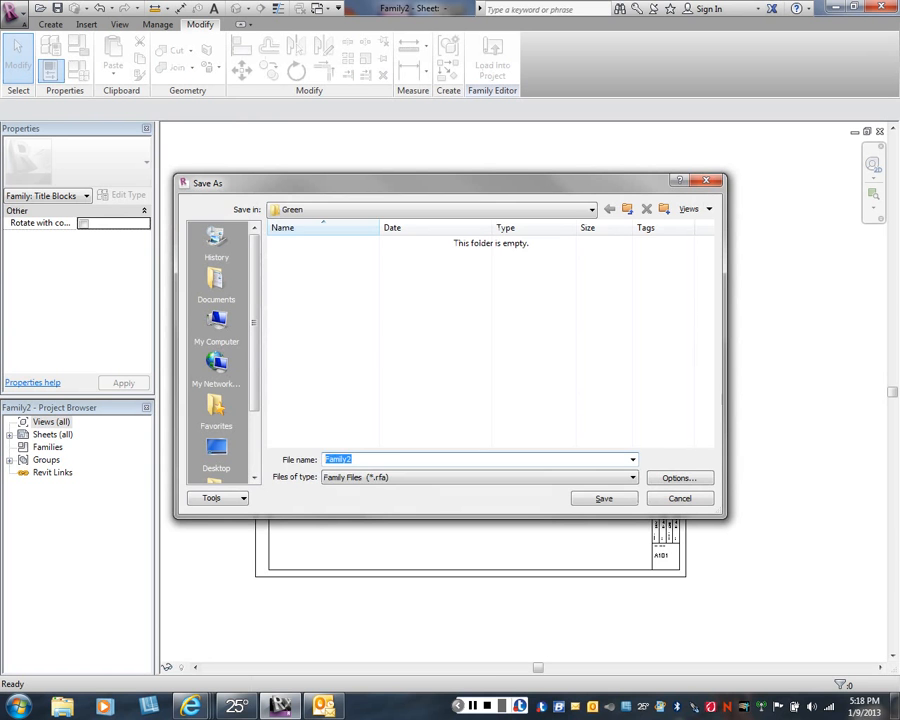
pyautogui.click(430, 209)
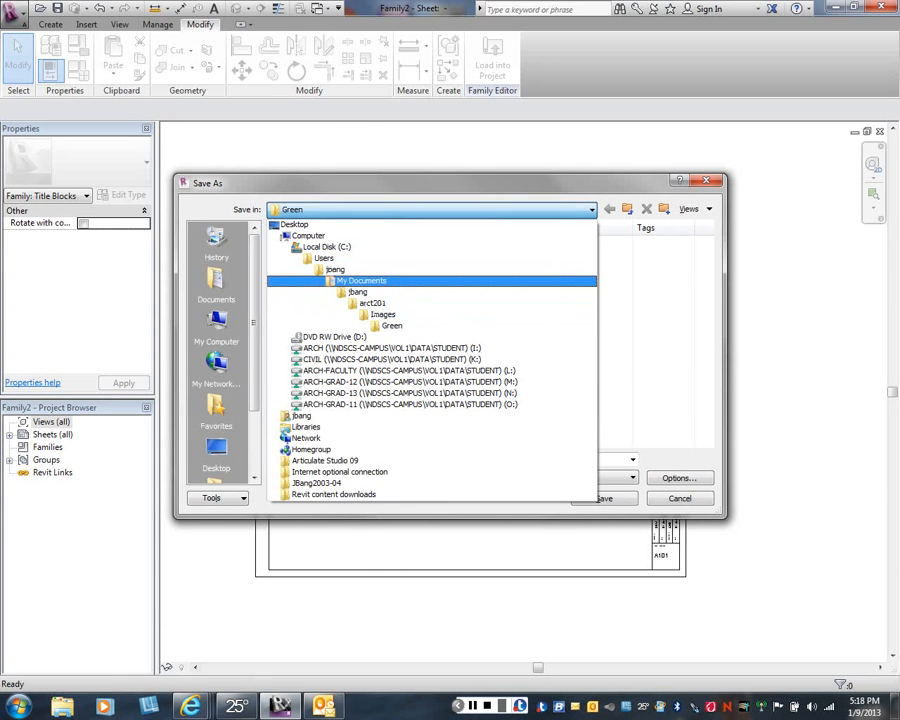
pyautogui.click(361, 281)
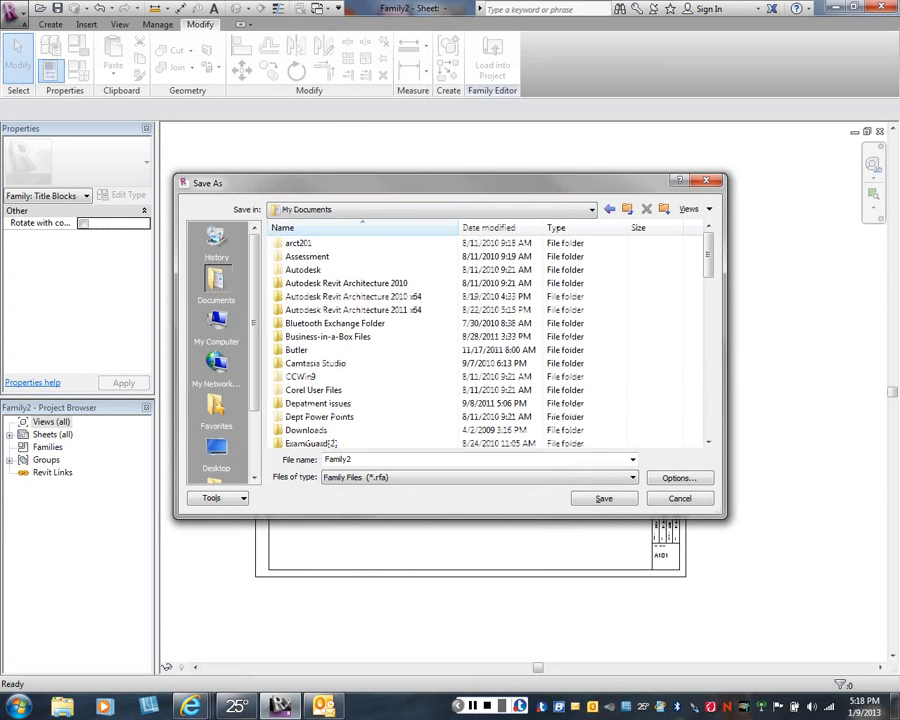
pyautogui.scroll(-1, 372, 256)
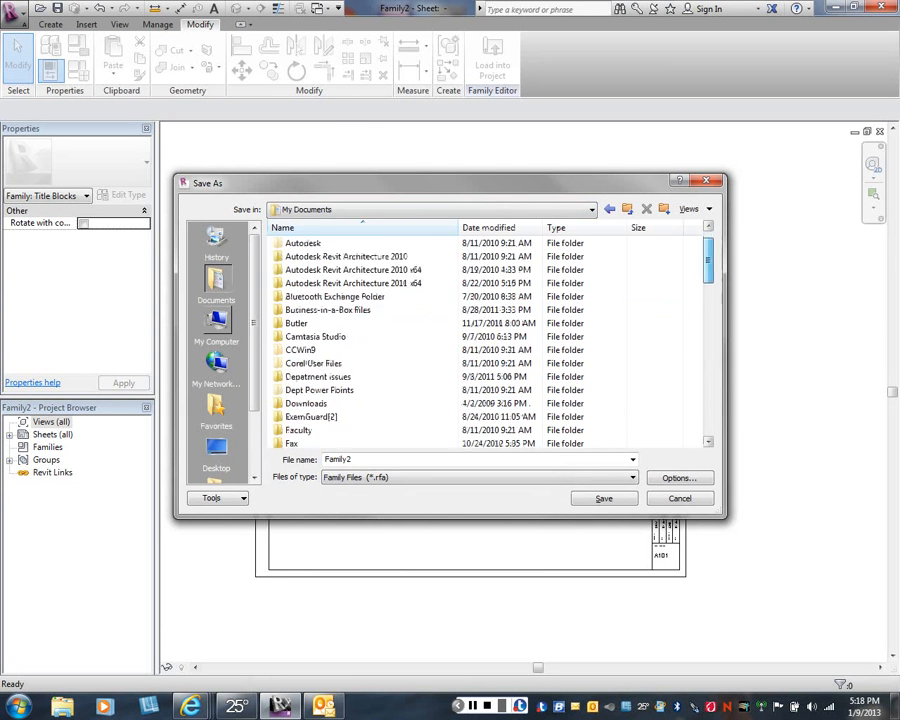
pyautogui.scroll(-3, 372, 256)
pyautogui.doubleClick(296, 375)
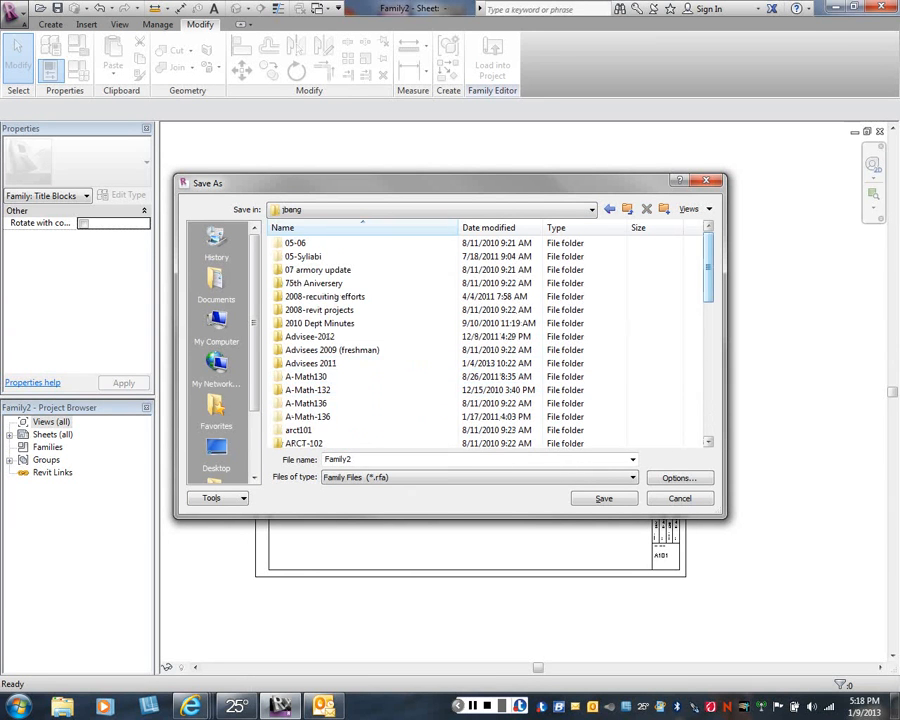
pyautogui.scroll(-3, 490, 340)
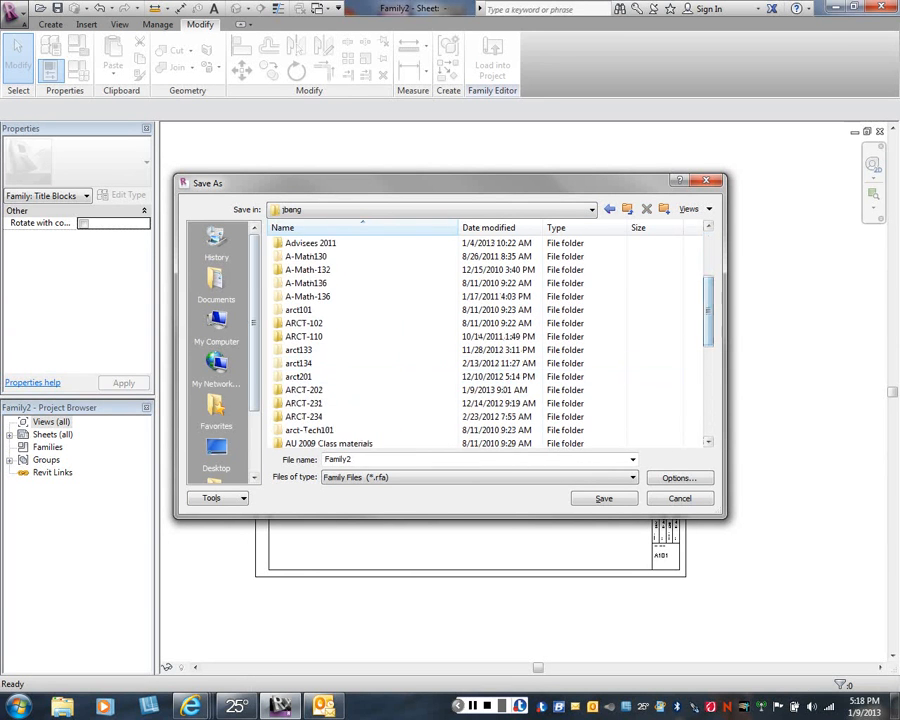
pyautogui.doubleClick(303, 389)
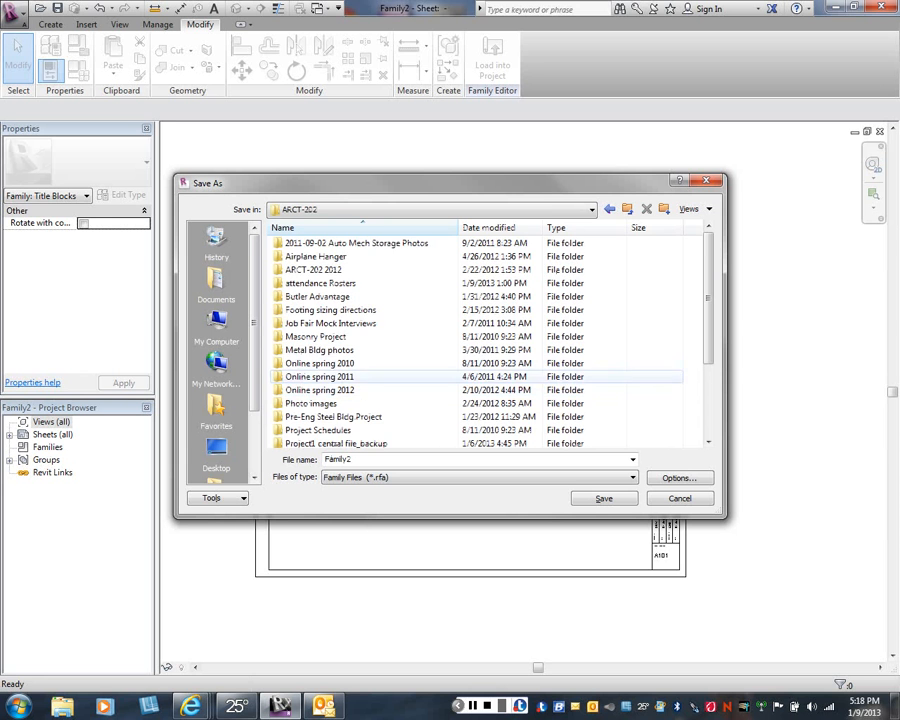
pyautogui.scroll(-2, 360, 376)
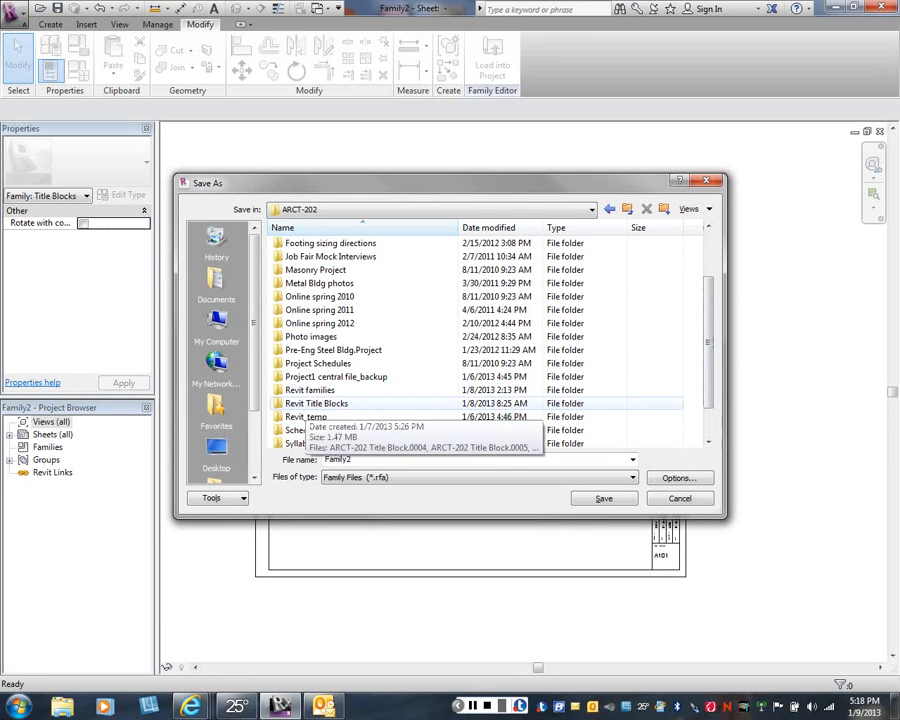
pyautogui.click(316, 403)
pyautogui.doubleClick(316, 403)
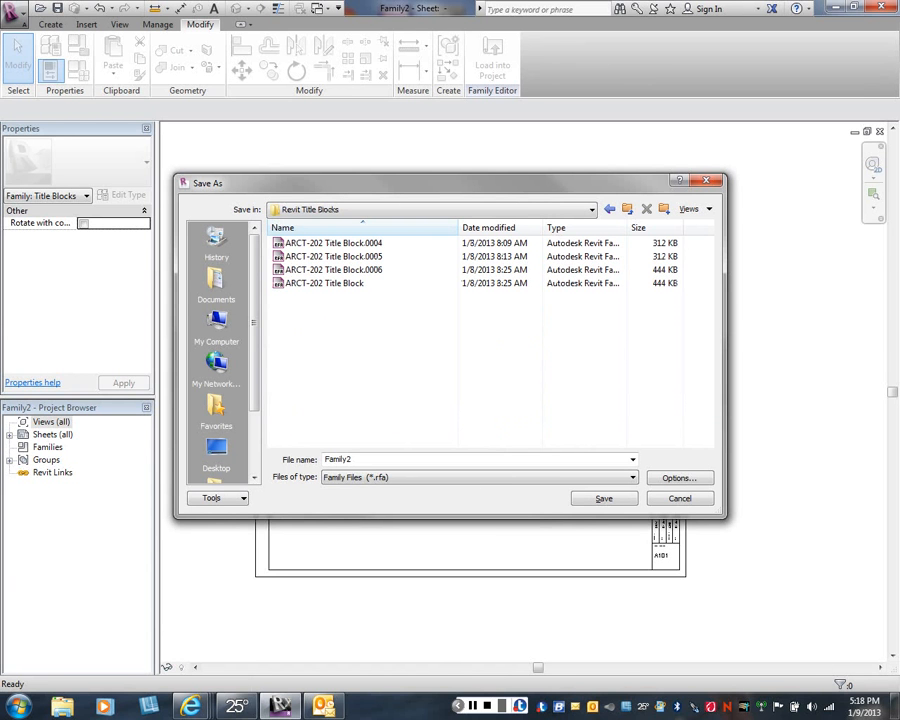
# - Save the family under the file name "ARCT-202 Tile Block-2" and close it
pyautogui.doubleClick(332, 457)
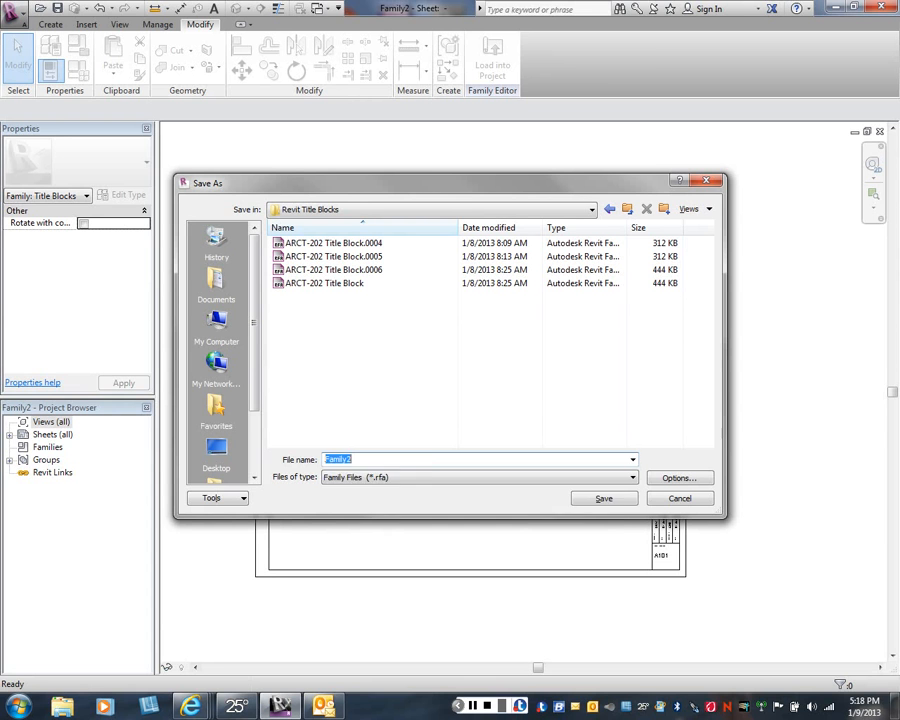
pyautogui.write('ARCT')
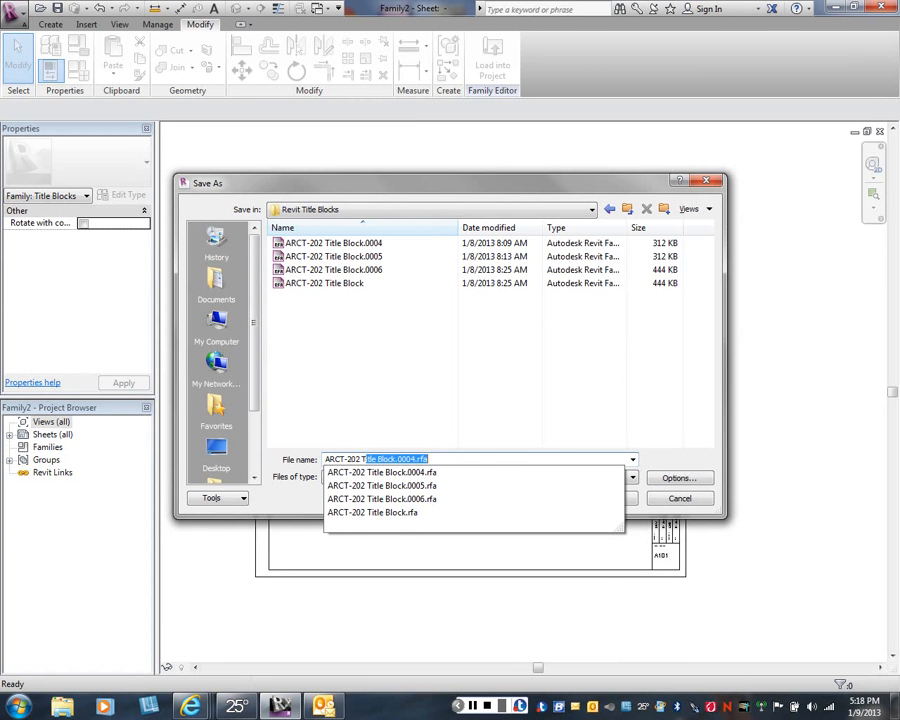
pyautogui.write('le Block-2')
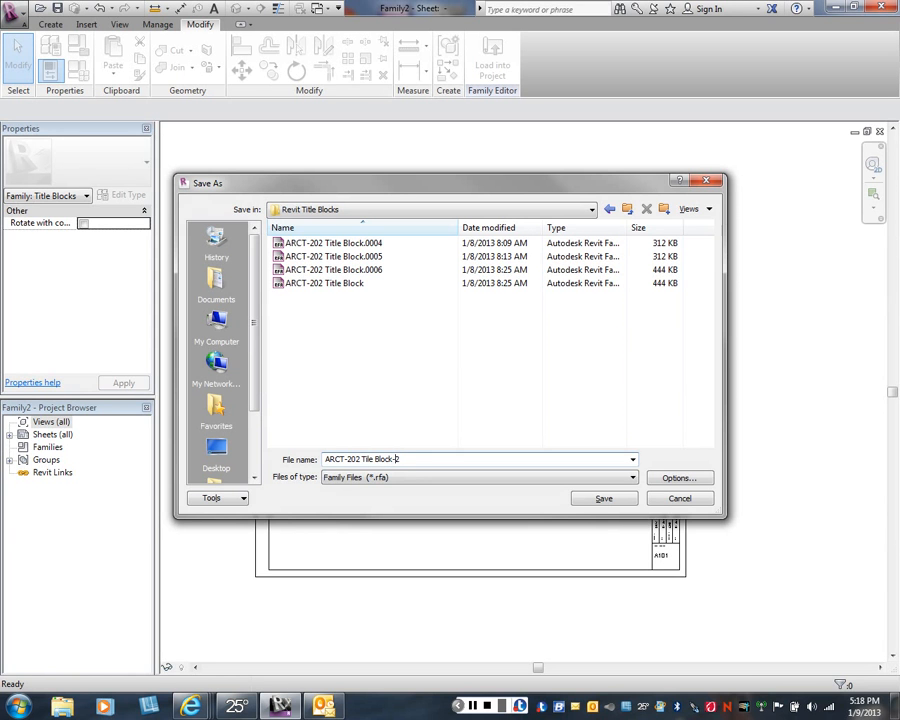
pyautogui.press('Return')
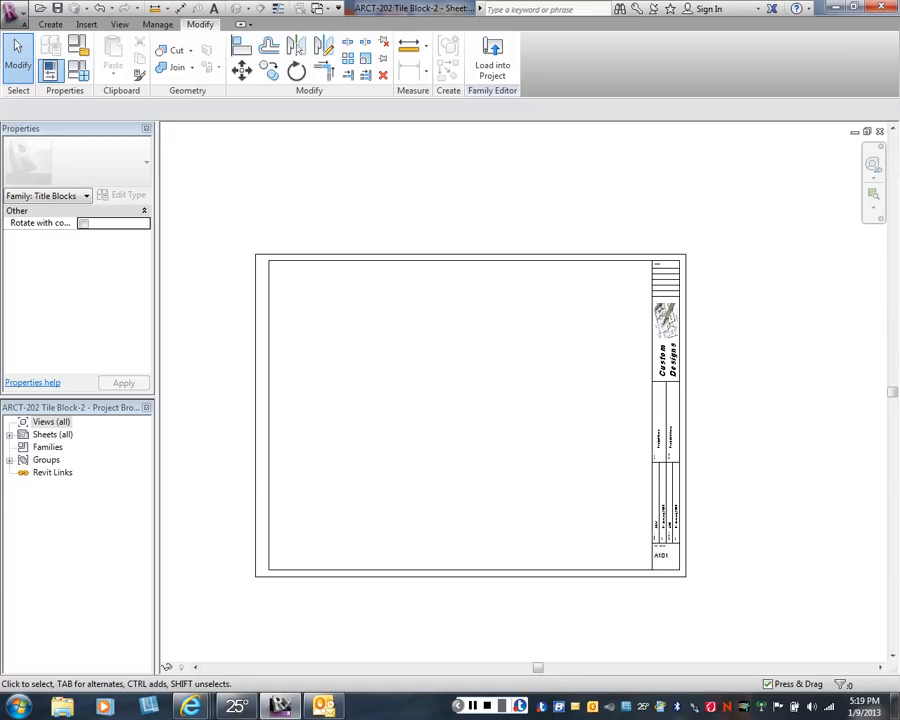
pyautogui.scroll(-1, 467, 372)
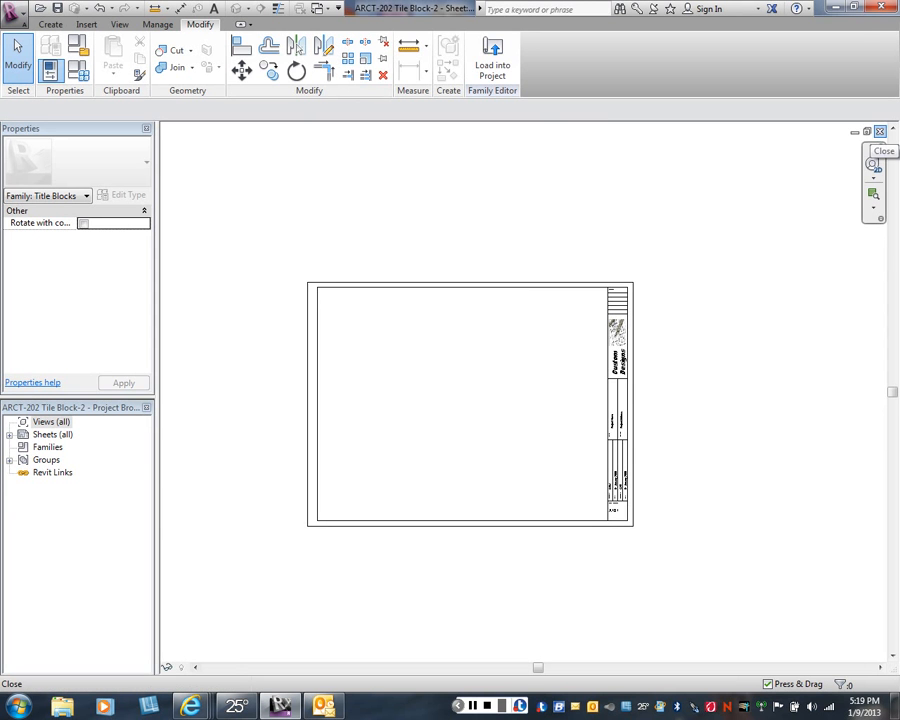
pyautogui.click(879, 132)
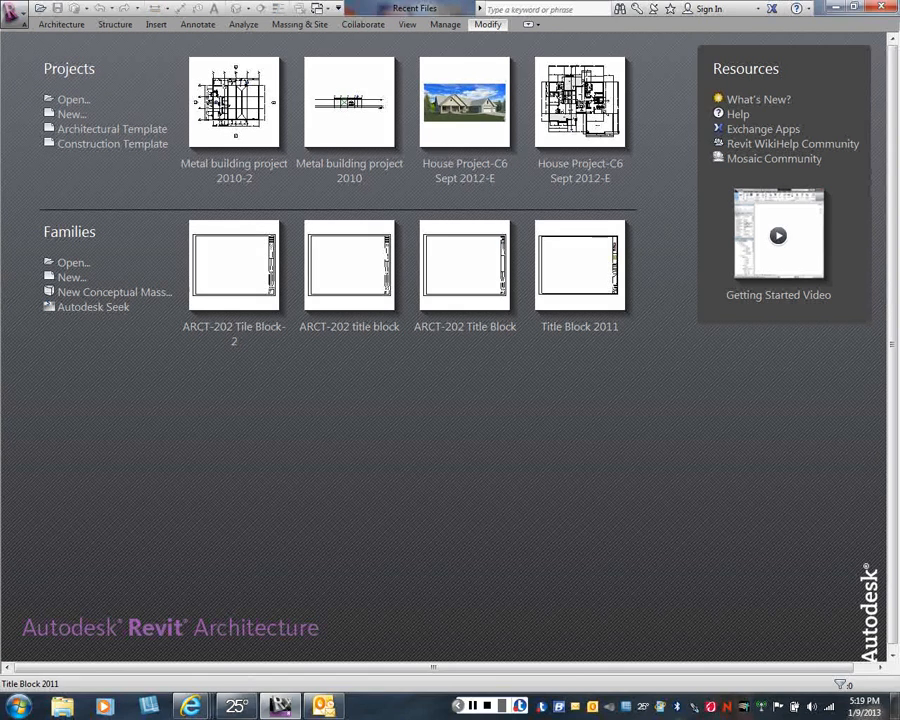